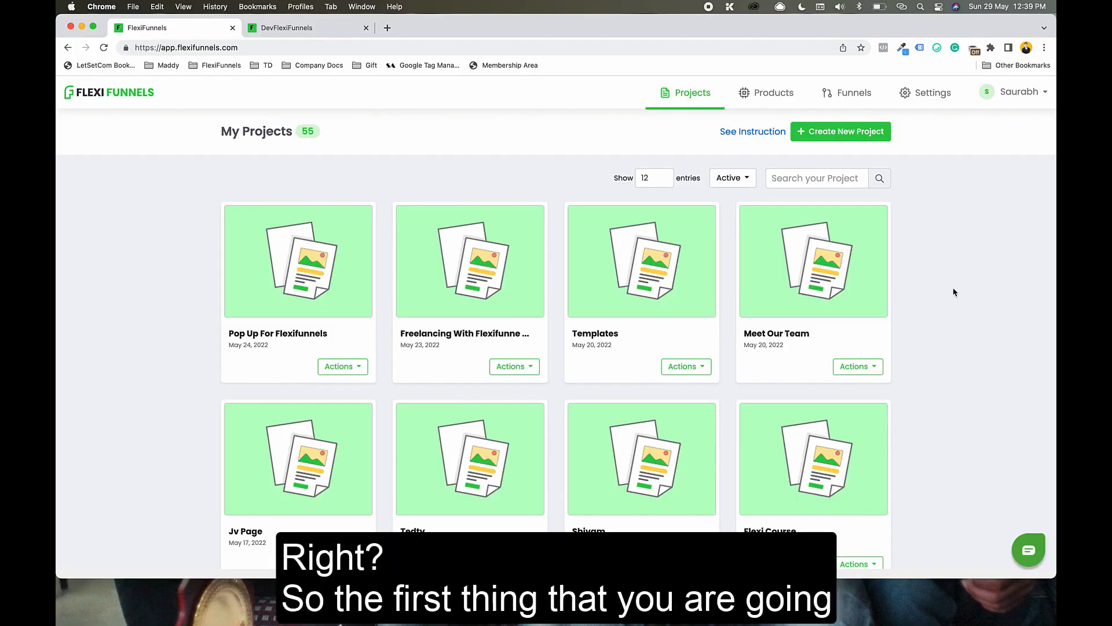
Step: Create a new project of type Sales Funnel named "Sales Funnel Demo"
left_click(850, 138)
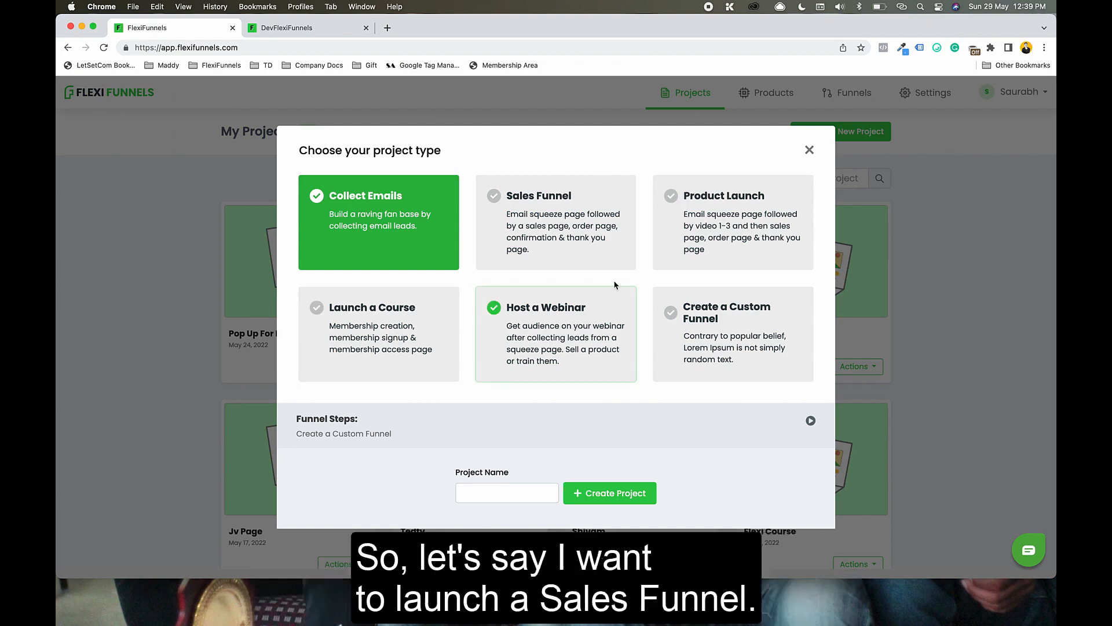
left_click(527, 207)
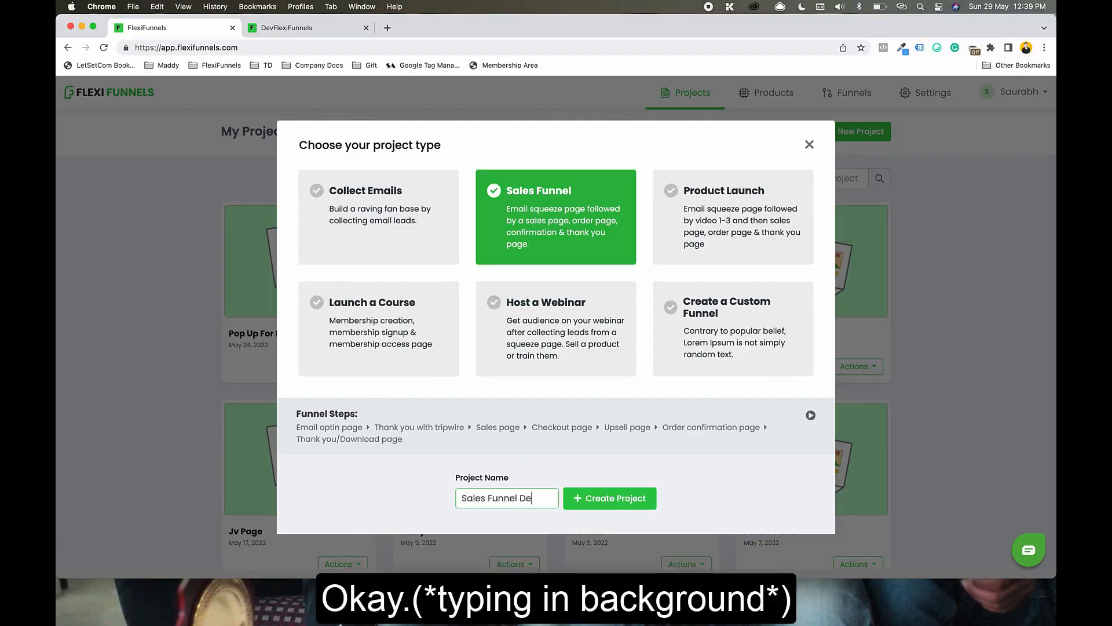
left_click(614, 499)
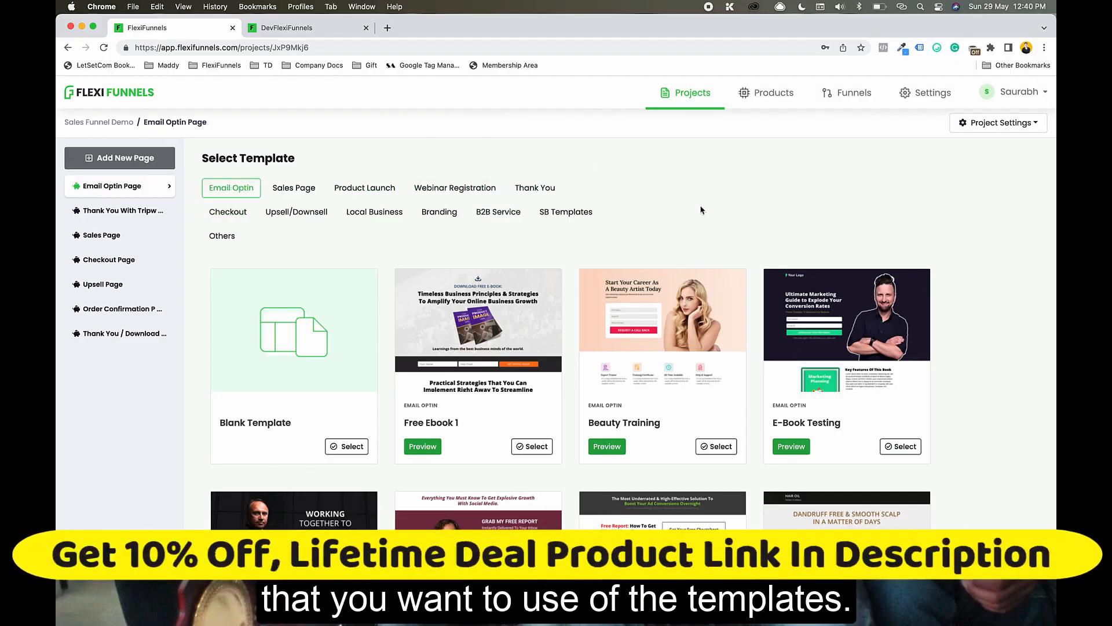
Step: Browse the Email Optin templates and choose the E-Book Testing template for the Email Optin Page
scroll(801, 379, "down", 8)
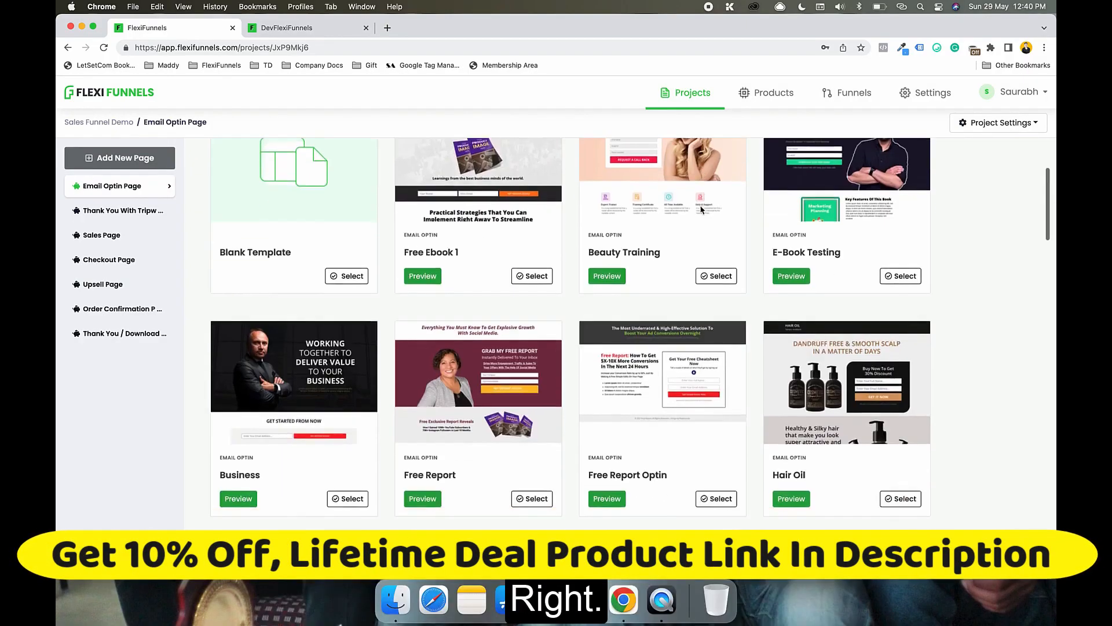
scroll(800, 380, "down", 1)
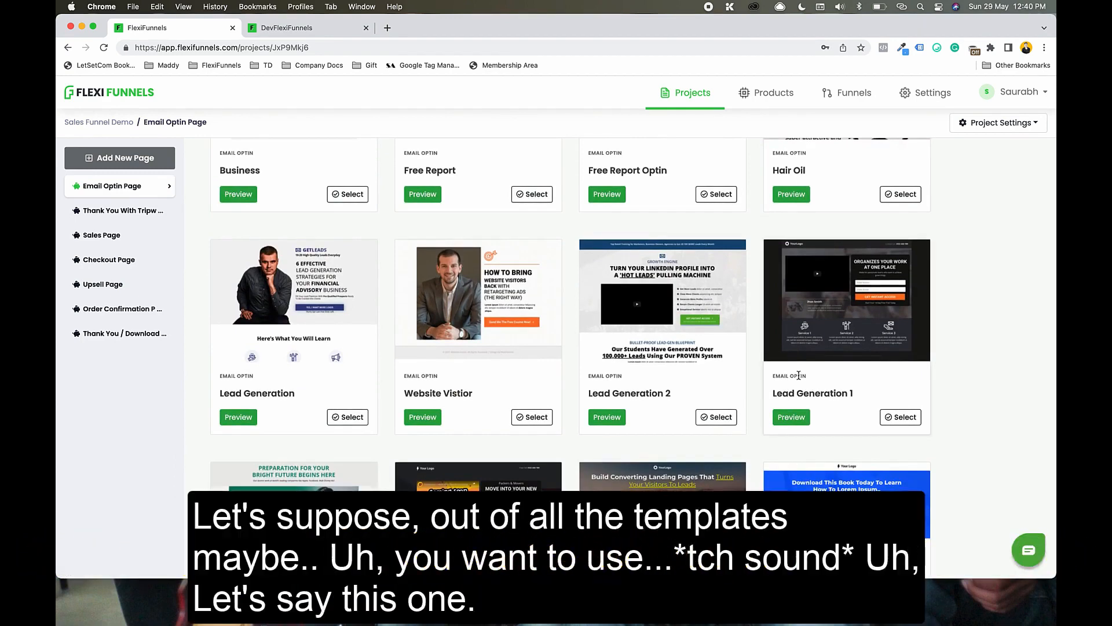
scroll(799, 376, "up", 10)
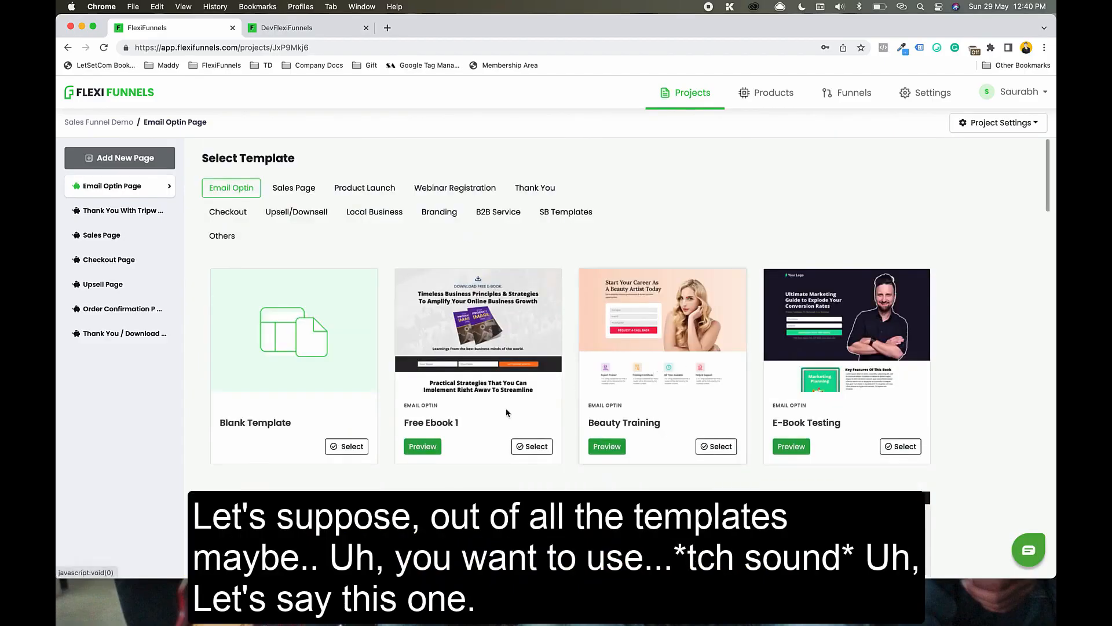
left_click(908, 455)
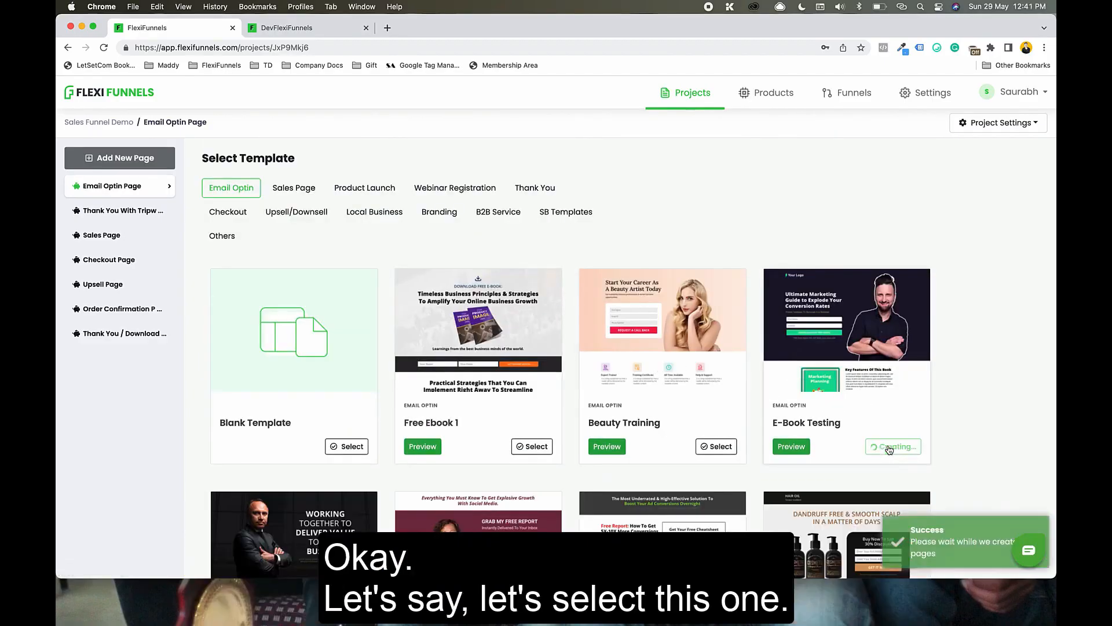
Step: Preview the full E-Book Testing template from start to end and close the preview
left_click(786, 447)
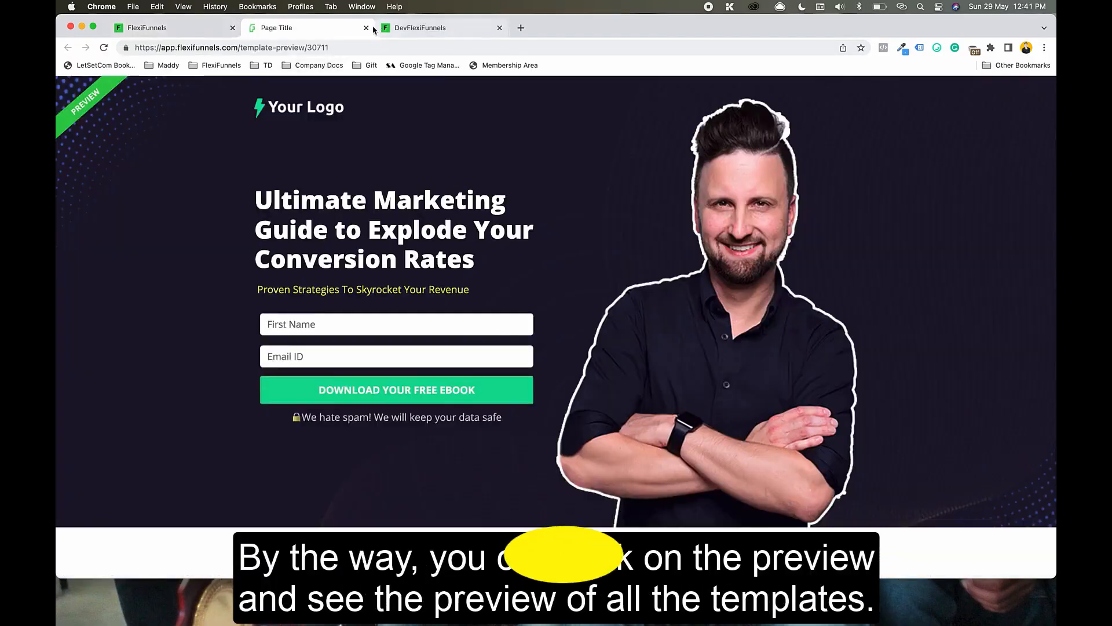
scroll(541, 322, "down", 20)
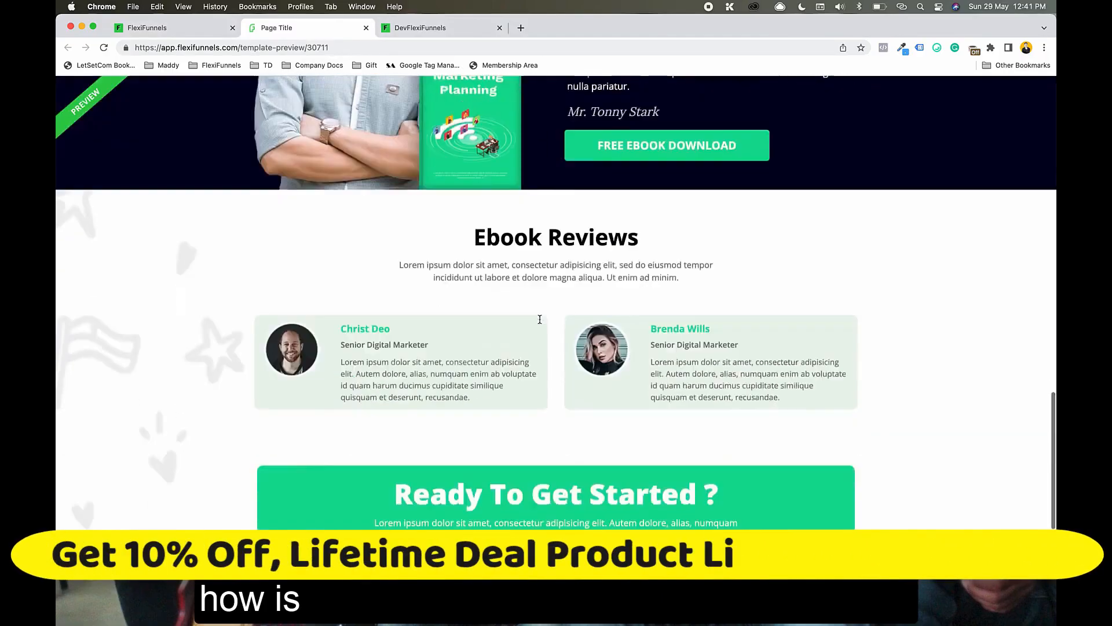
scroll(540, 319, "up", 20)
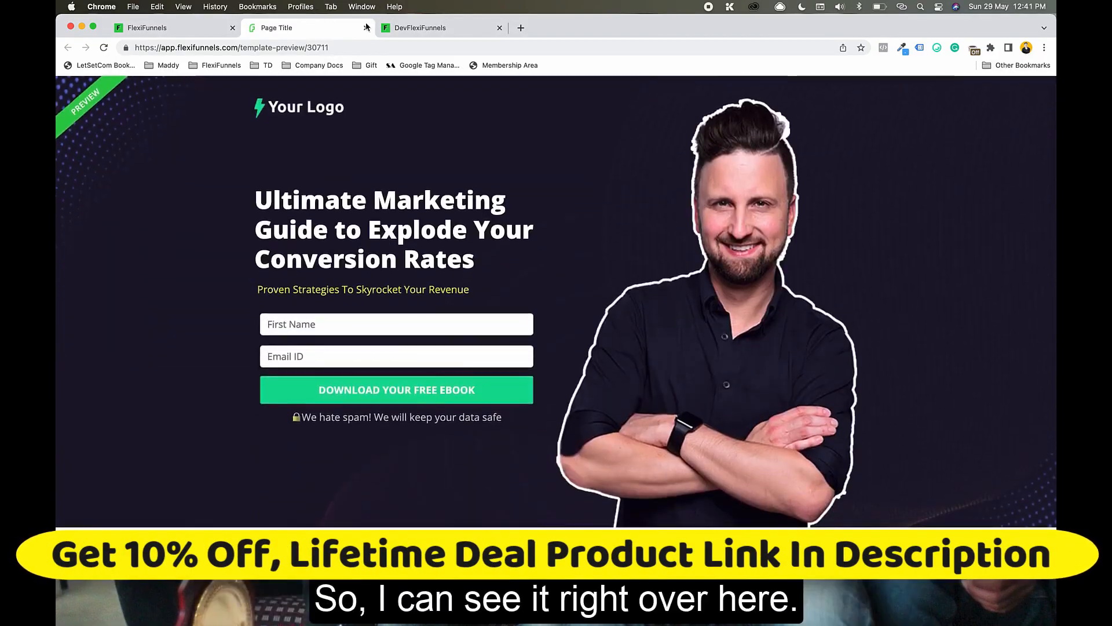
left_click(366, 29)
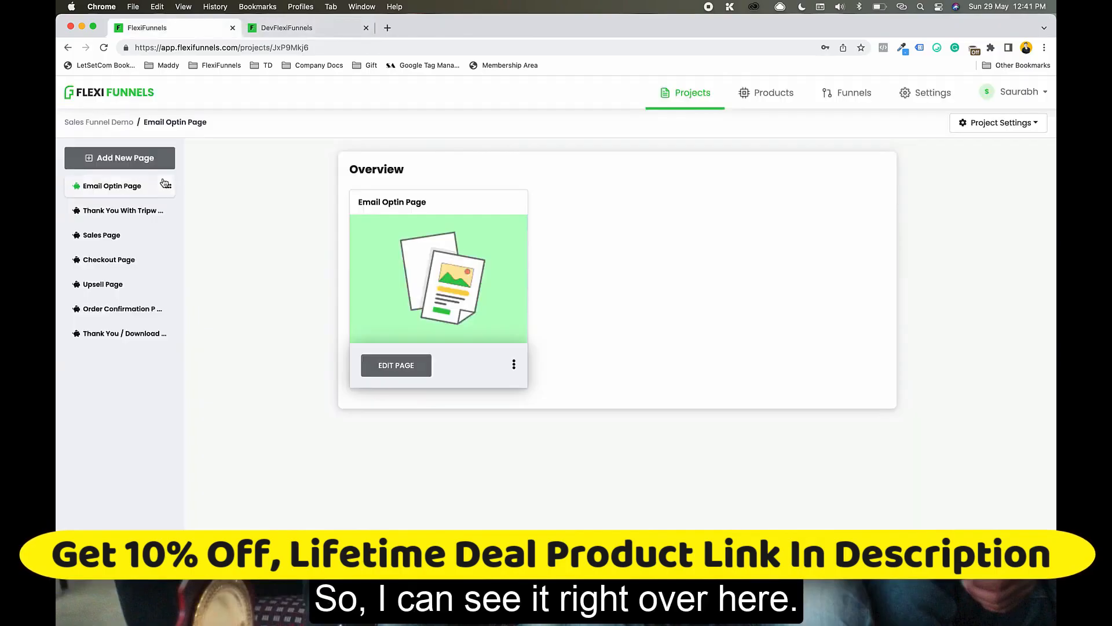
Step: Open the Email Optin Page for editing and look over its layout, logo and hero image
left_click(401, 365)
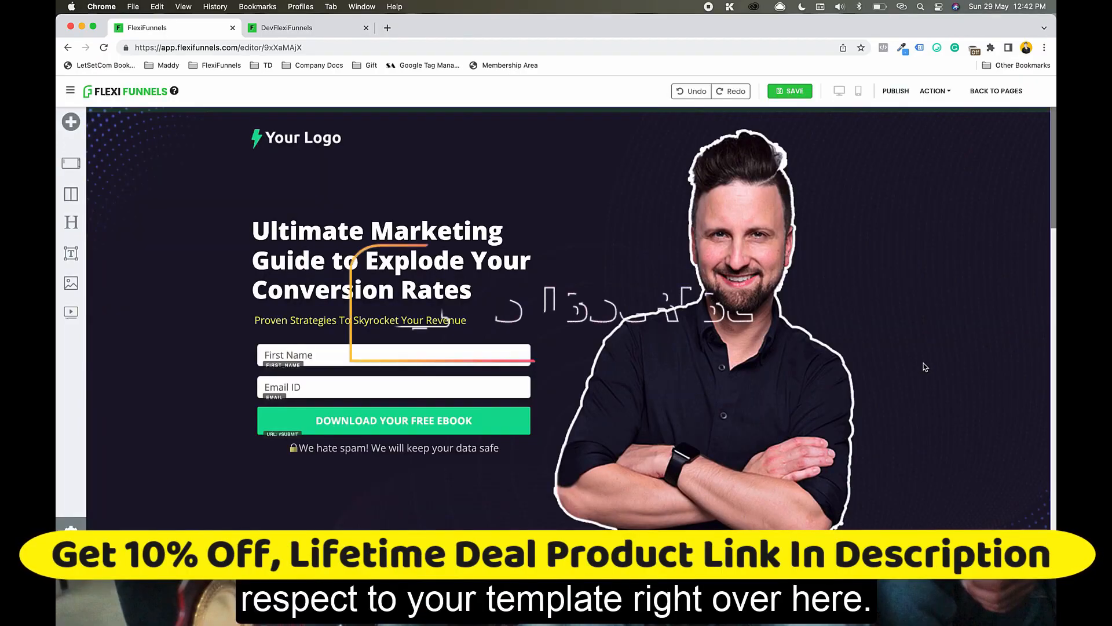
scroll(951, 357, "down", 15)
scroll(926, 367, "up", 15)
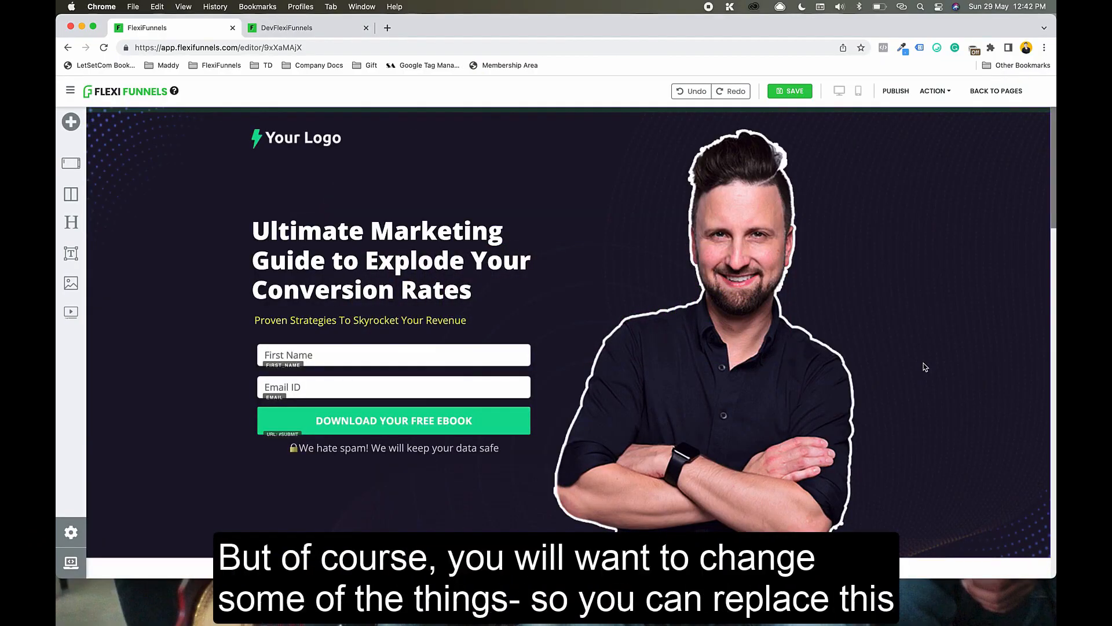
left_click(330, 138)
left_click(766, 253)
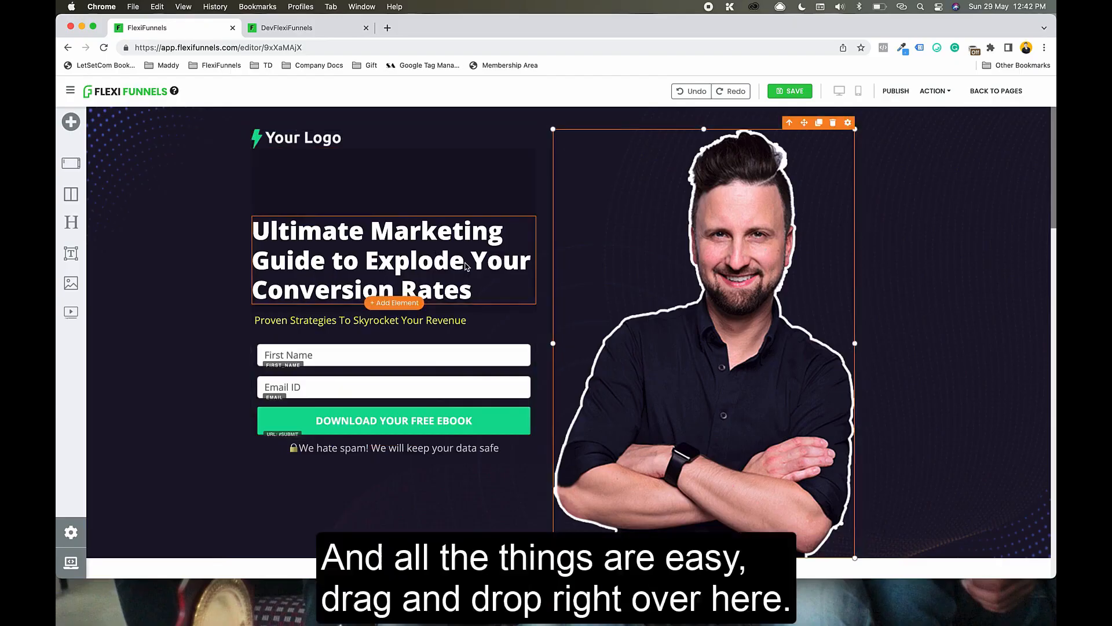
scroll(477, 370, "down", 3)
scroll(478, 382, "up", 3)
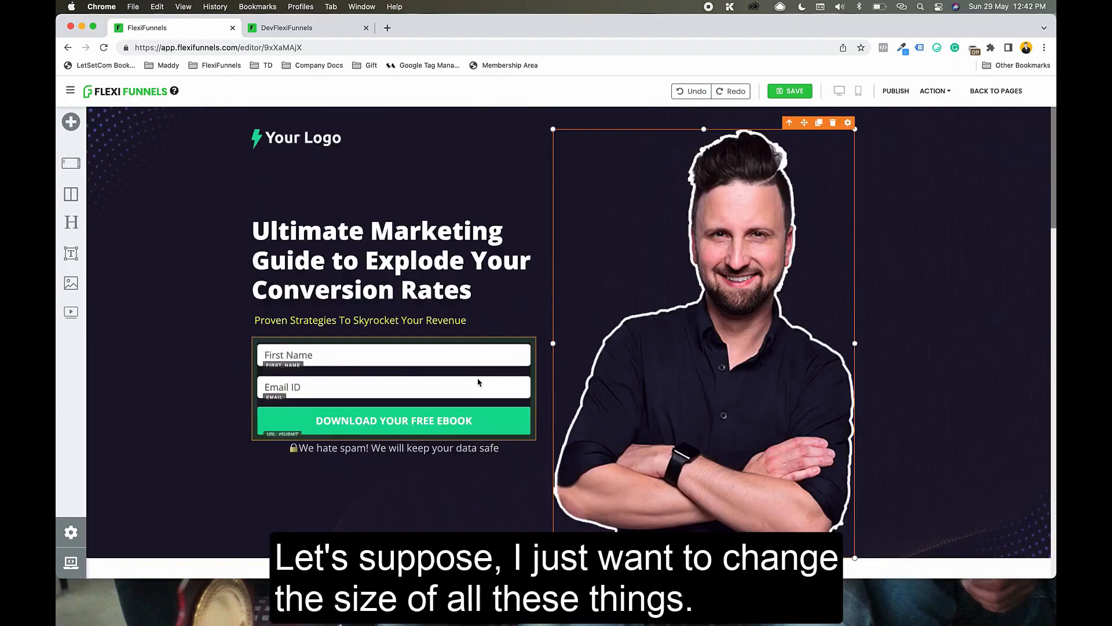
Step: Set the text size of the "Key Features Of This Book" headline to 32 px
scroll(481, 301, "down", 5)
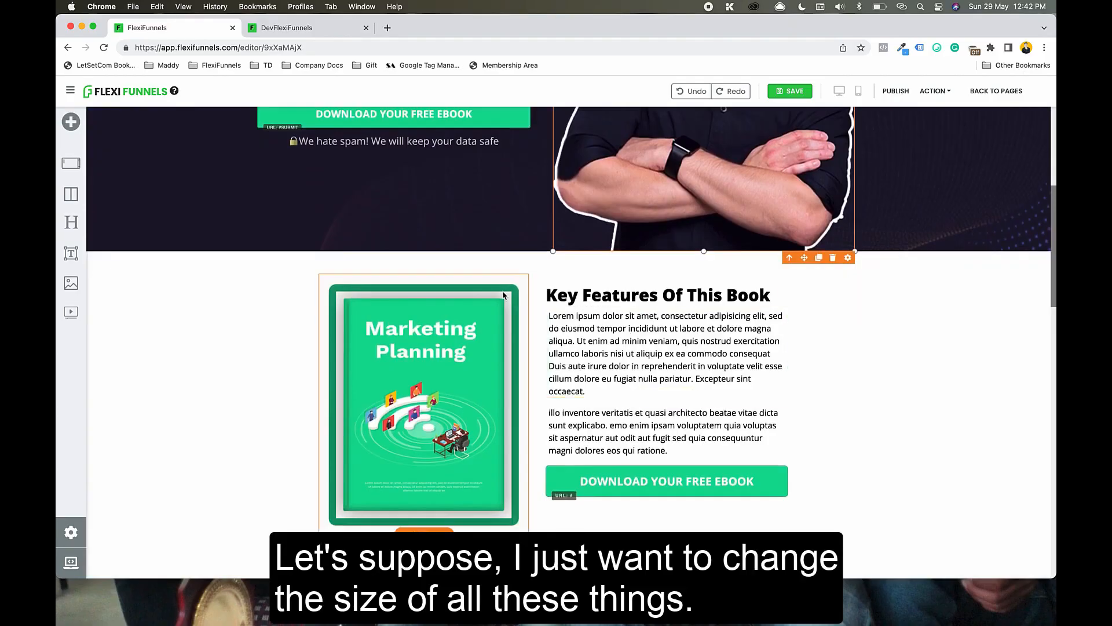
left_click(614, 296)
left_click(781, 279)
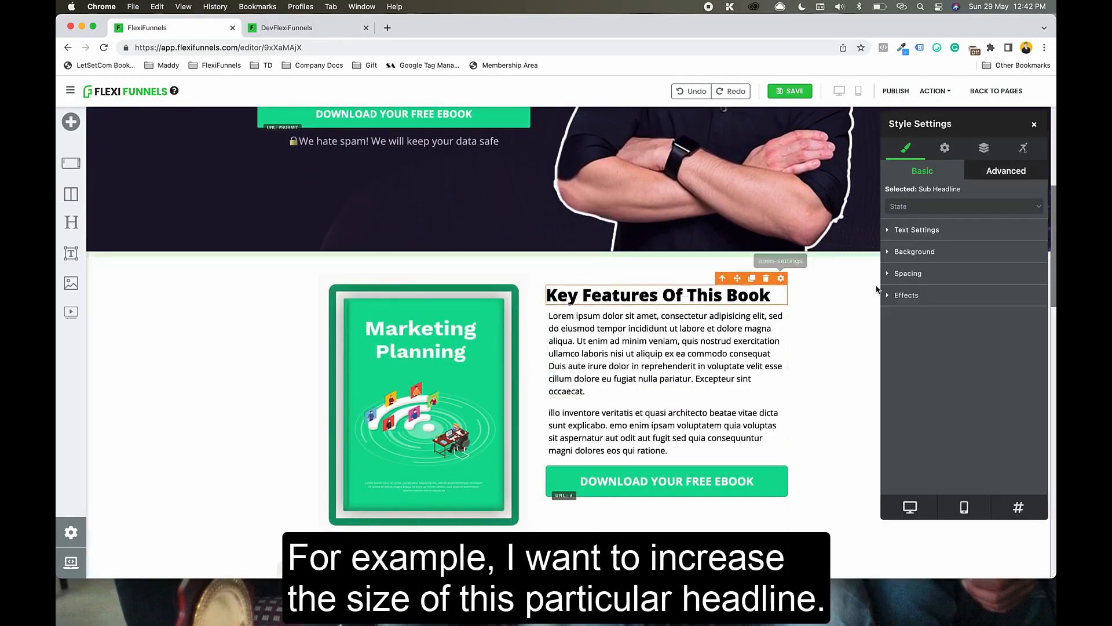
left_click(906, 232)
left_click_drag(921, 348, 924, 346)
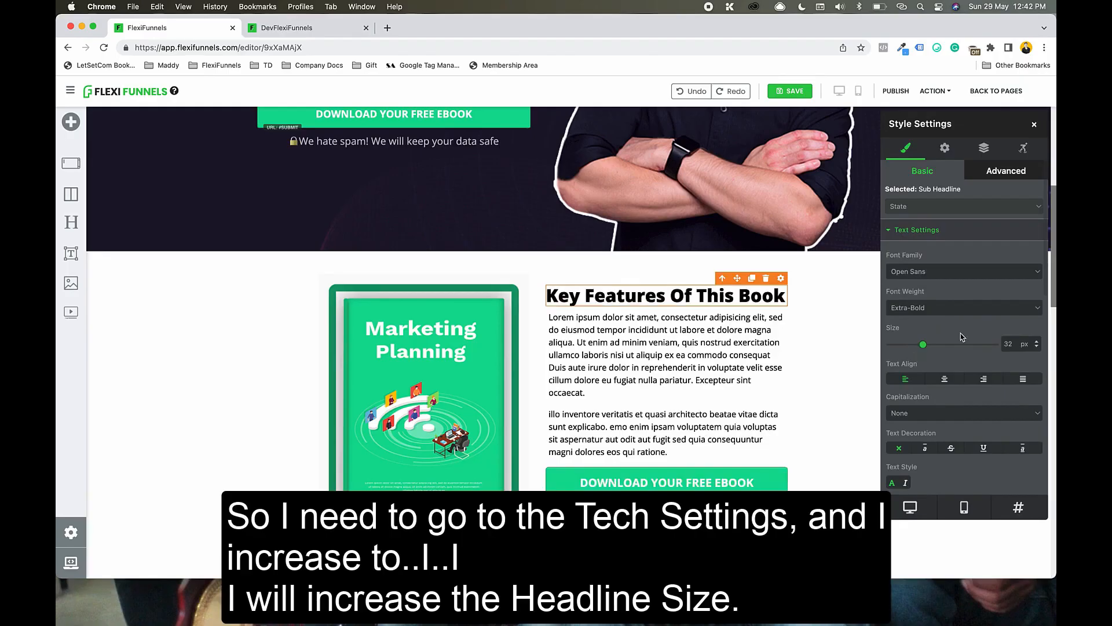
Step: Try green (#4CAF50) as the "Key Features Of This Book" text color and return it to black (#000000)
scroll(962, 337, "down", 5)
scroll(972, 443, "down", 6)
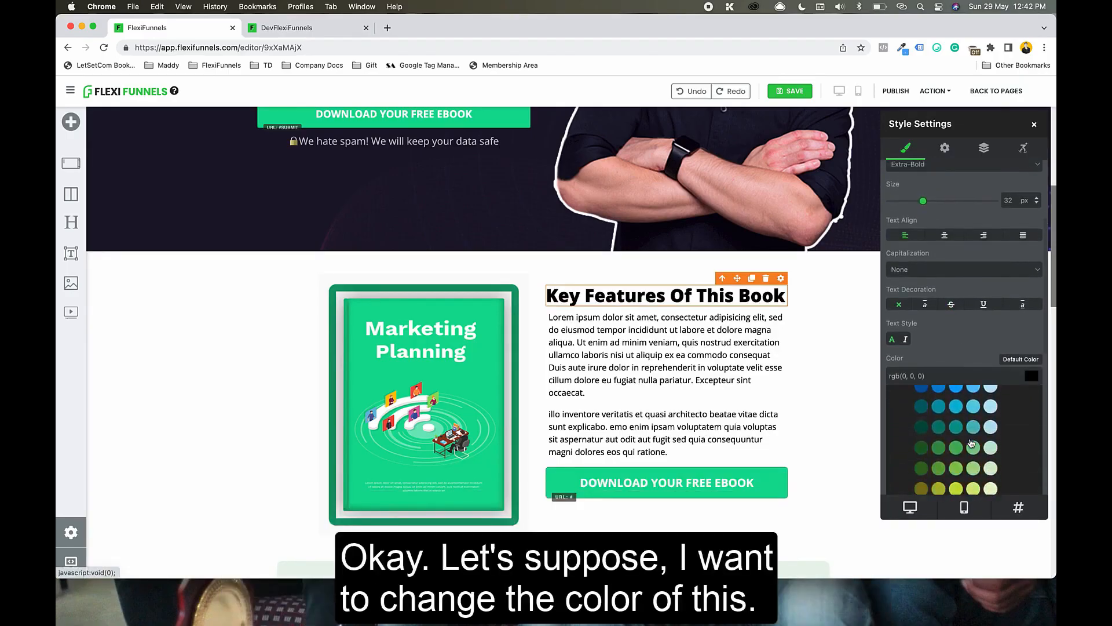
left_click(956, 448)
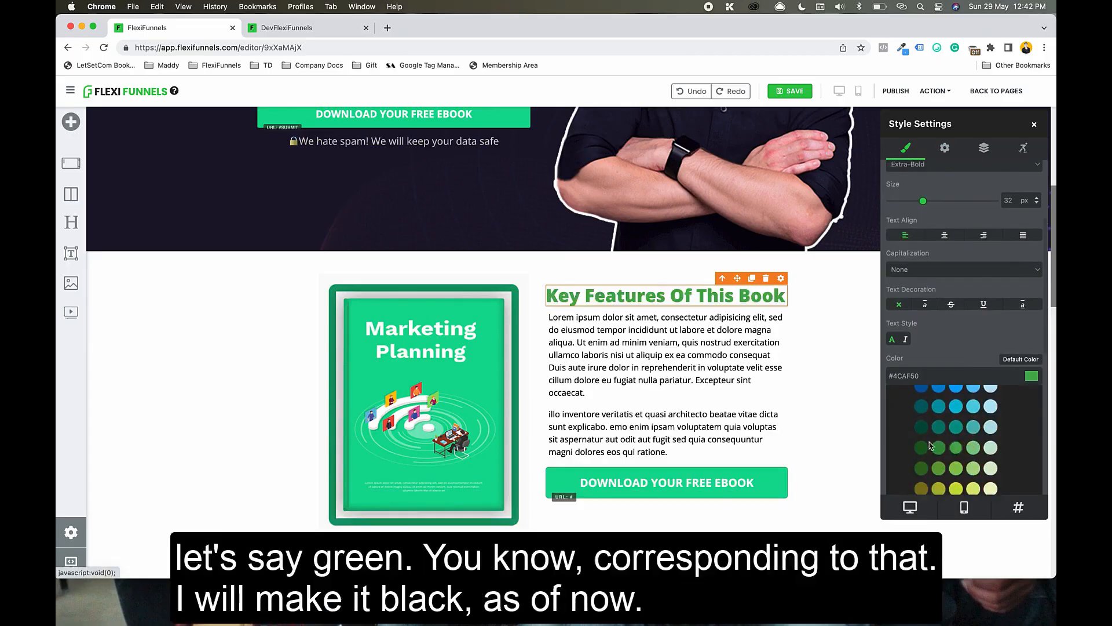
scroll(957, 446, "up", 6)
left_click(921, 396)
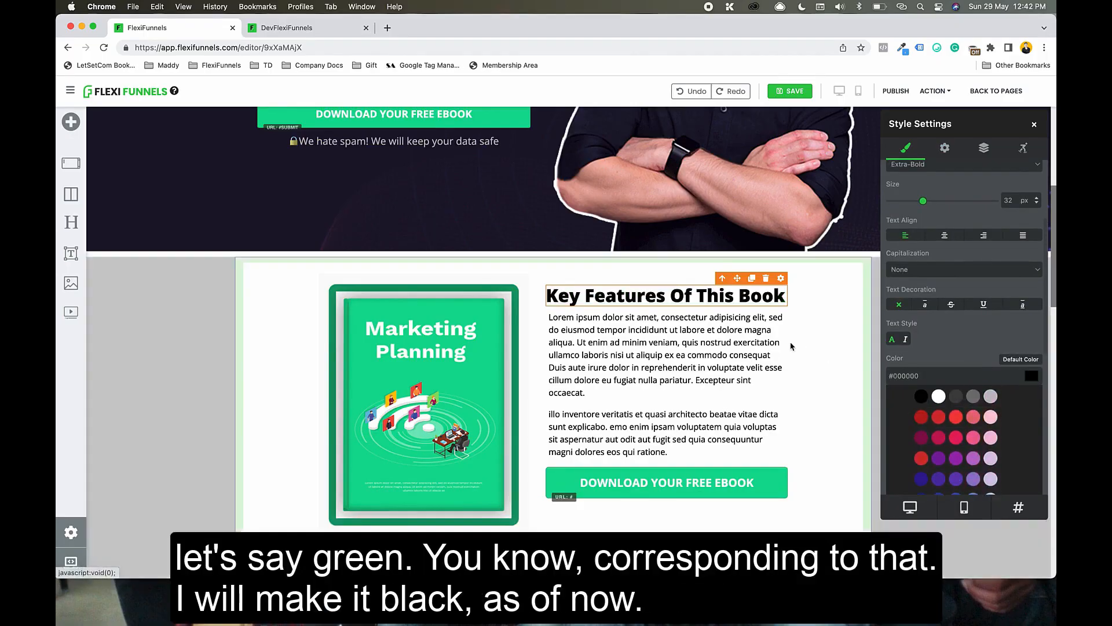
Step: Color the "Ultimate Marketing Guide" headline yellow (#FFEB3B) and set its text size to 42 px
scroll(539, 234, "up", 5)
left_click(535, 232)
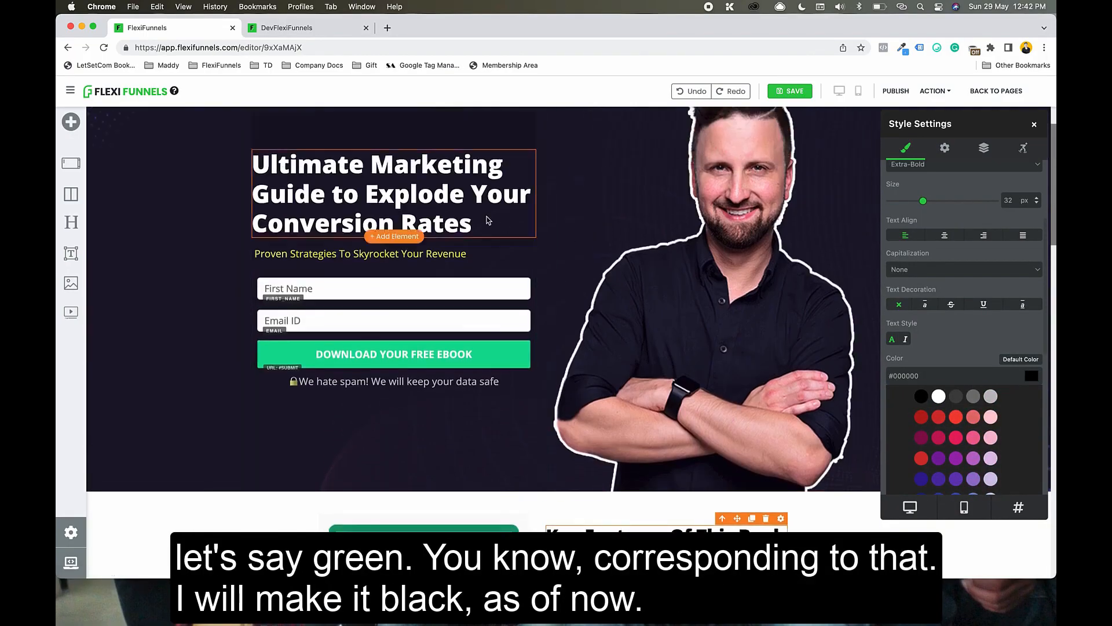
scroll(950, 440, "down", 5)
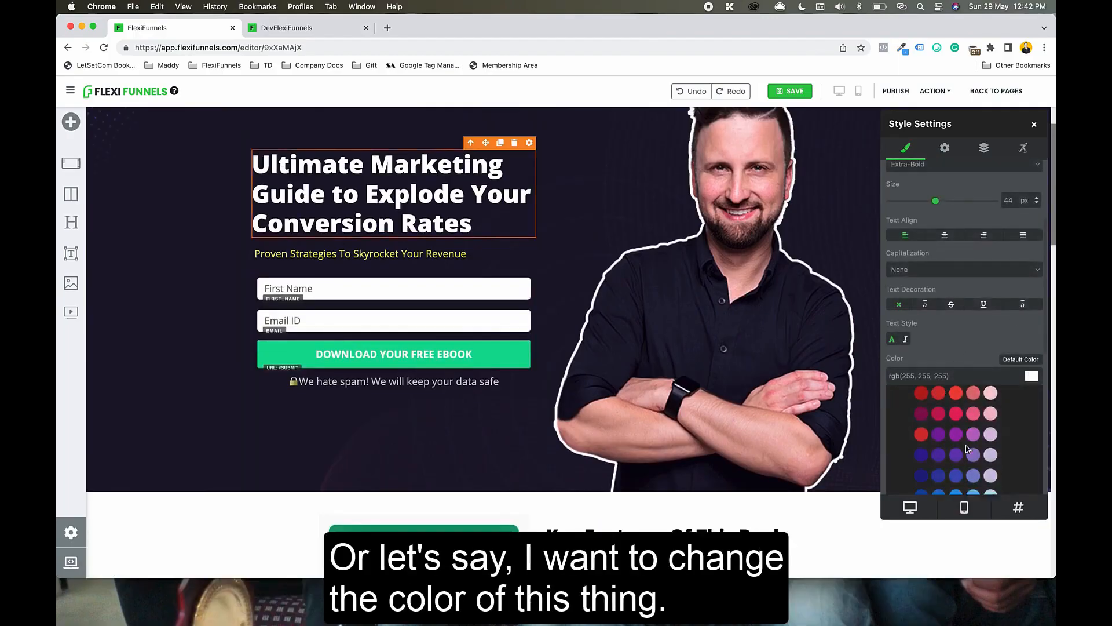
left_click(957, 481)
scroll(959, 487, "down", 2)
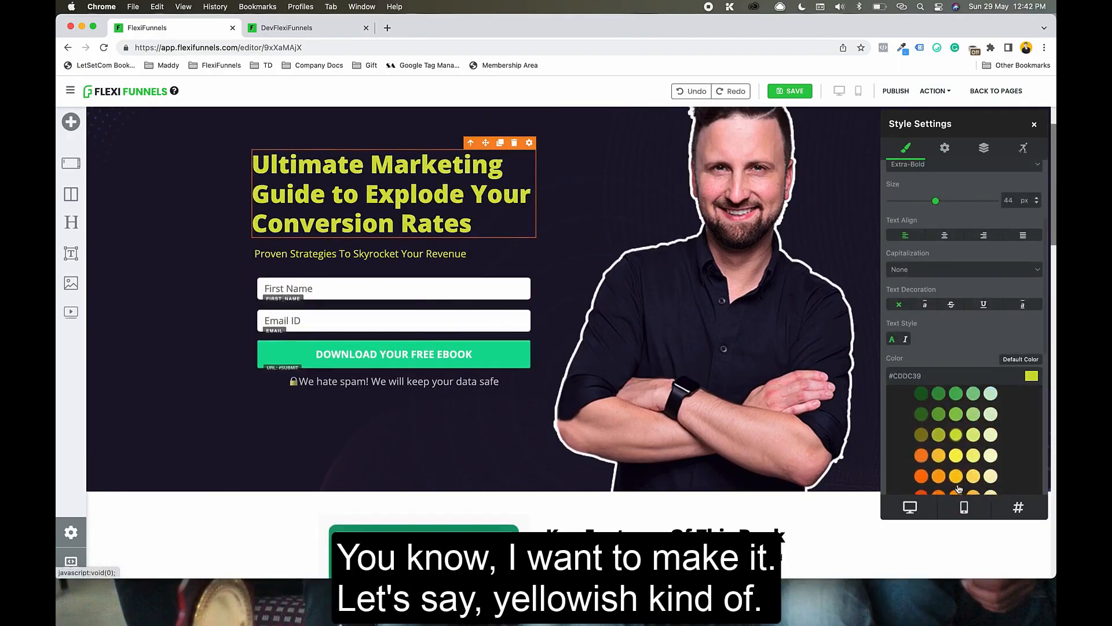
left_click(956, 449)
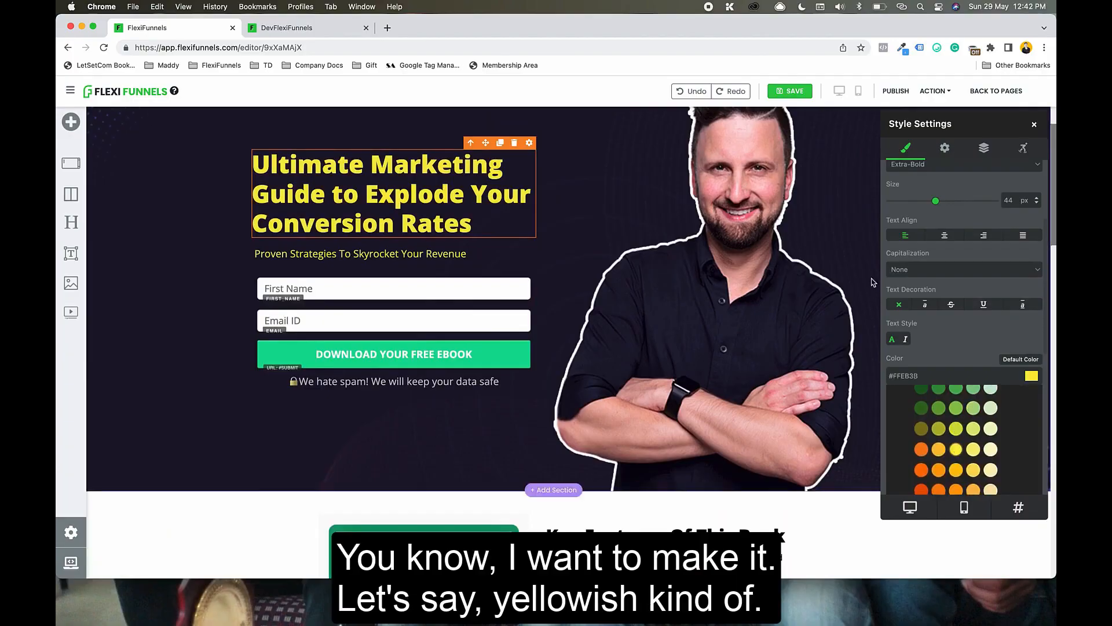
scroll(946, 289, "up", 3)
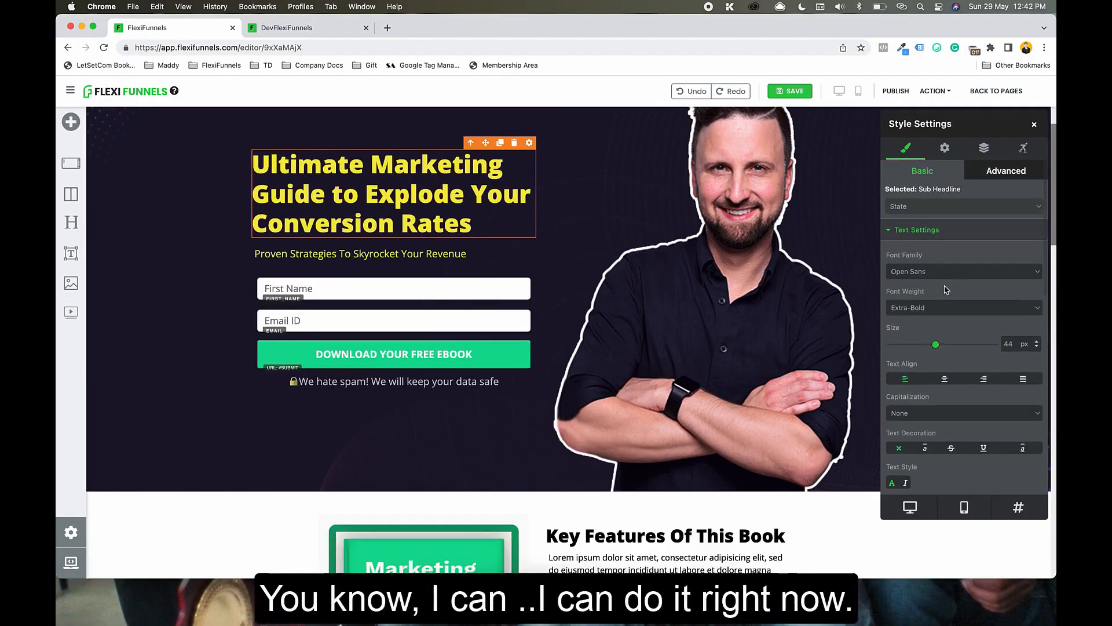
left_click_drag(938, 348, 935, 350)
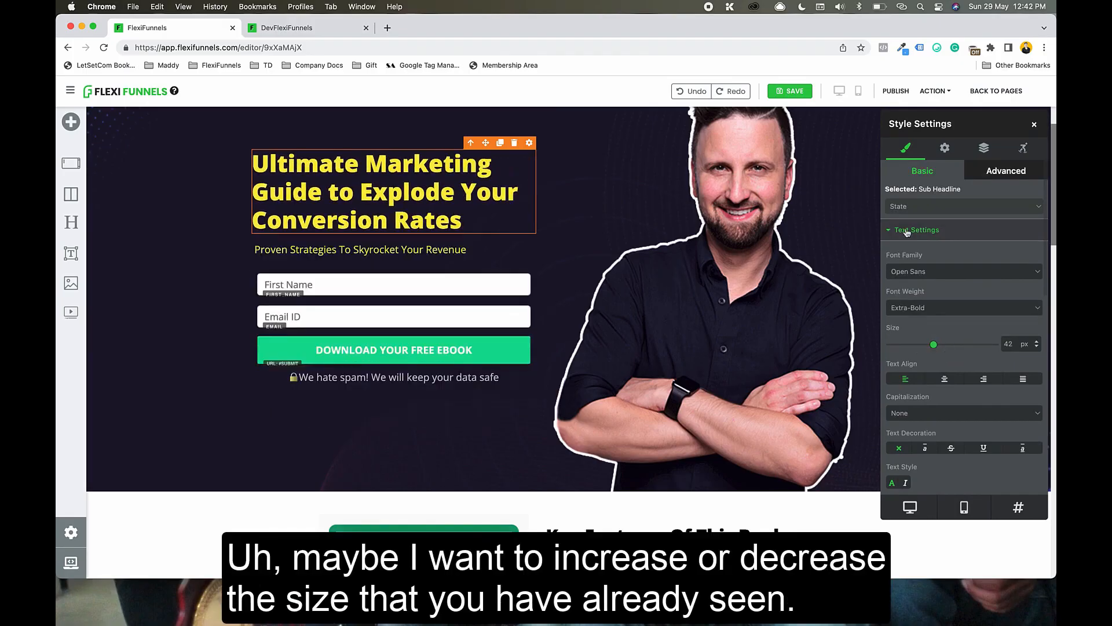
Step: Review the main headline's remaining text and background options and set its bottom margin to 32 px
scroll(935, 281, "down", 1)
scroll(926, 292, "down", 10)
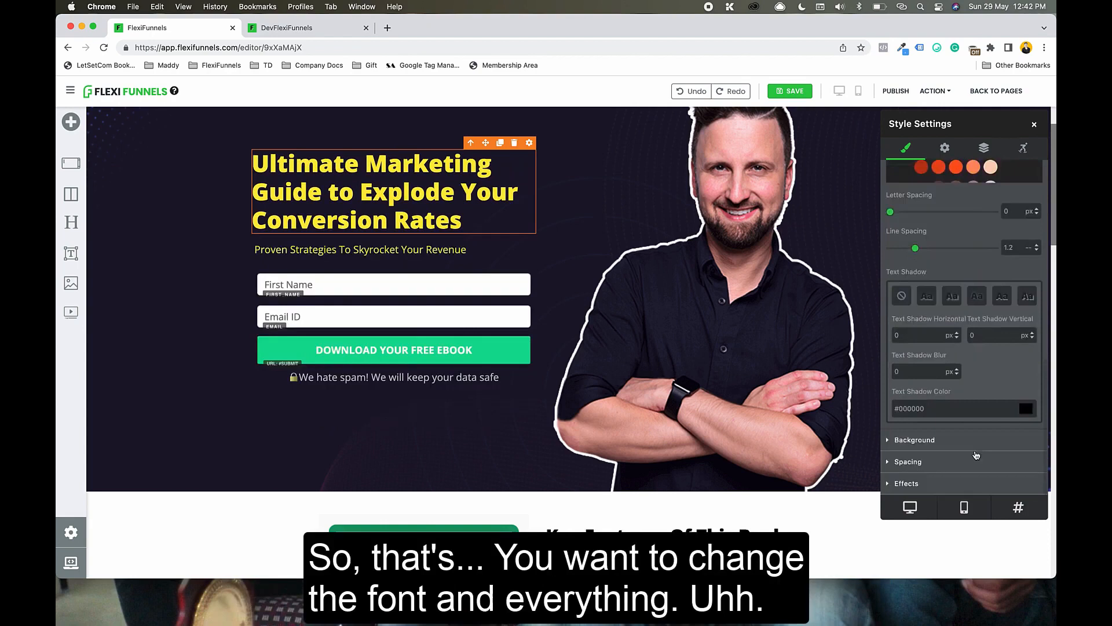
left_click(913, 445)
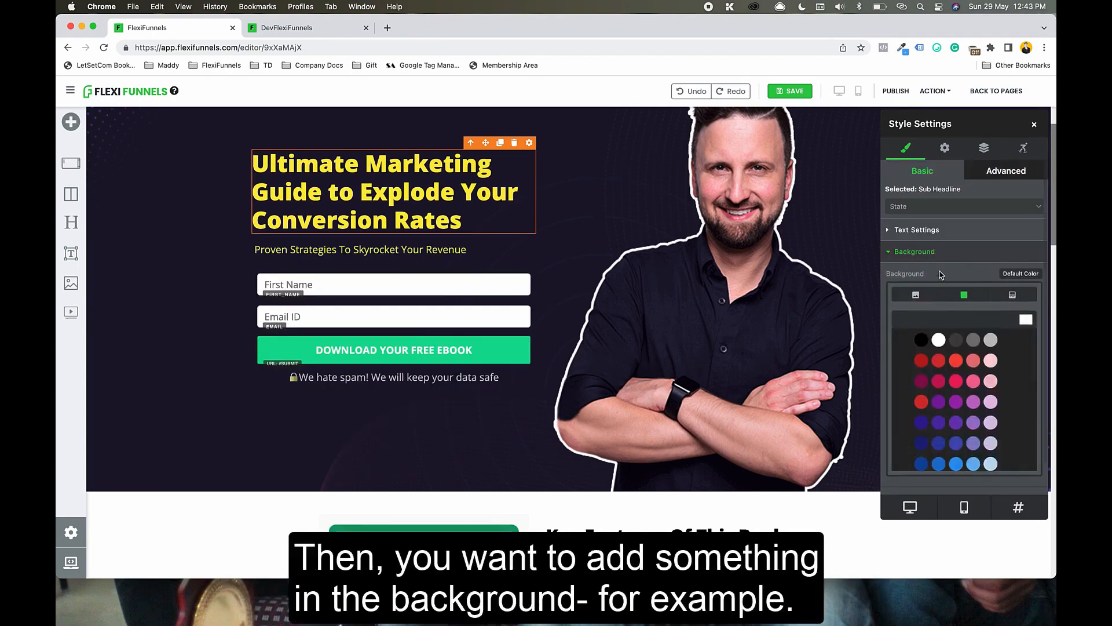
scroll(966, 475, "down", 2)
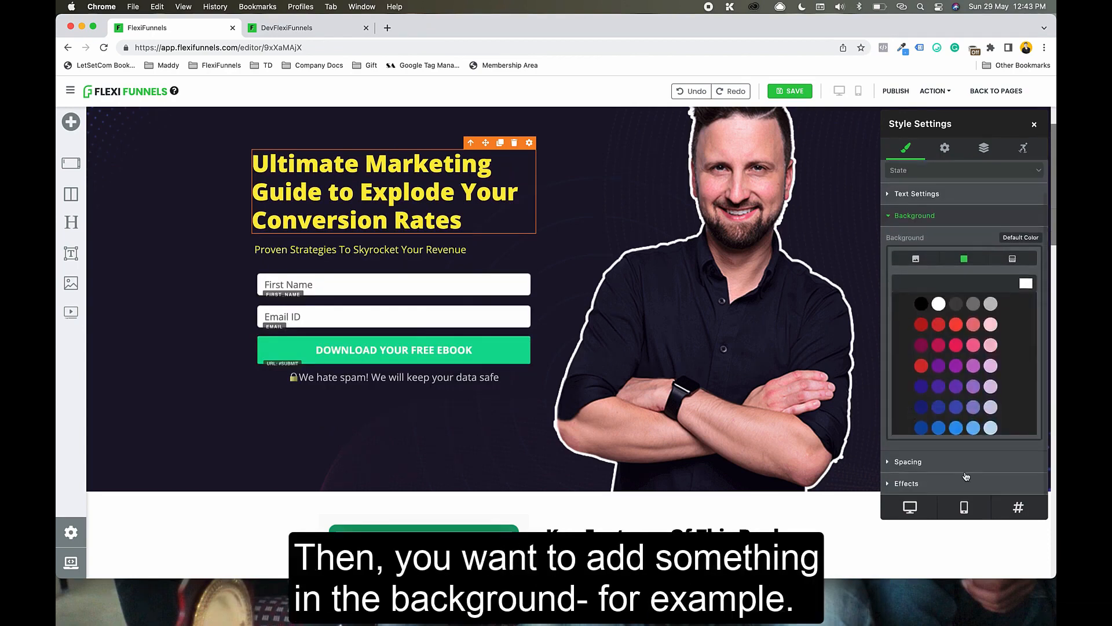
left_click(957, 464)
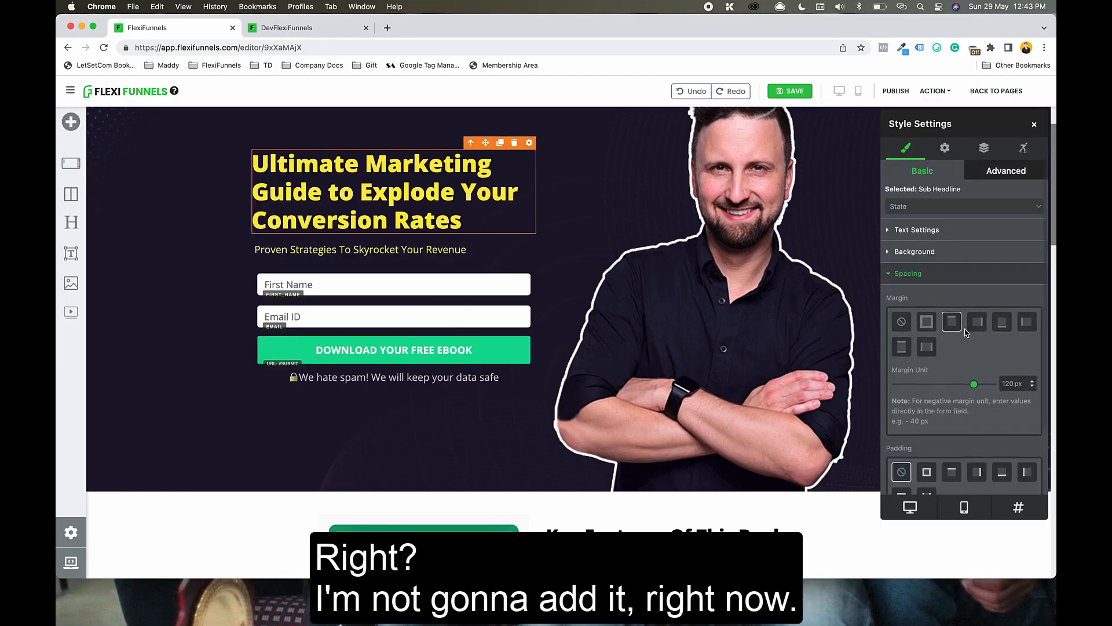
left_click(996, 327)
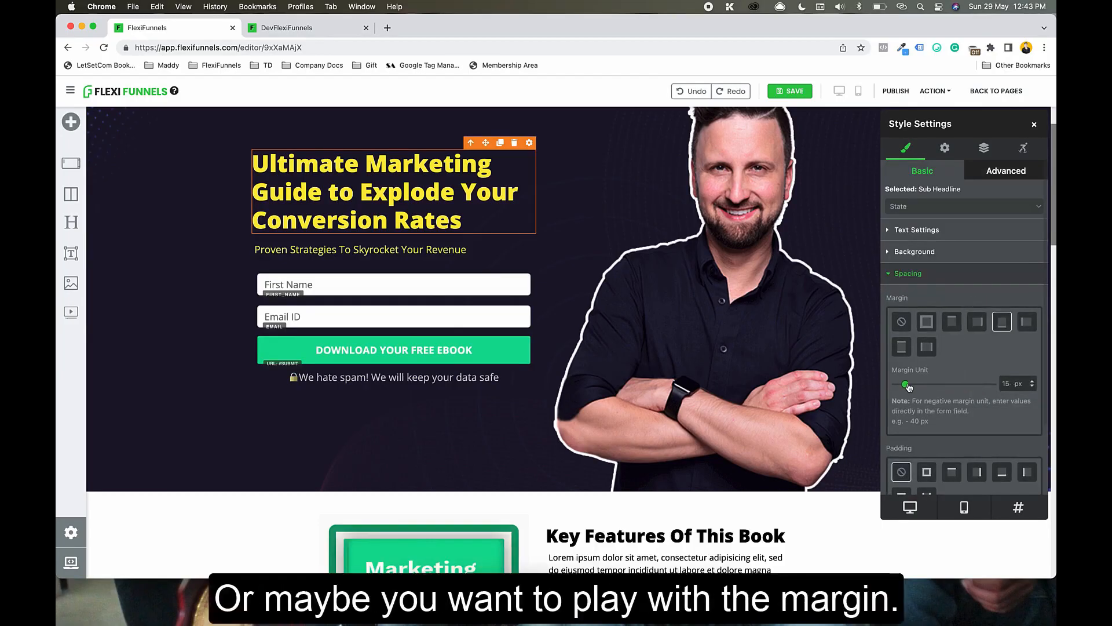
left_click_drag(909, 387, 918, 387)
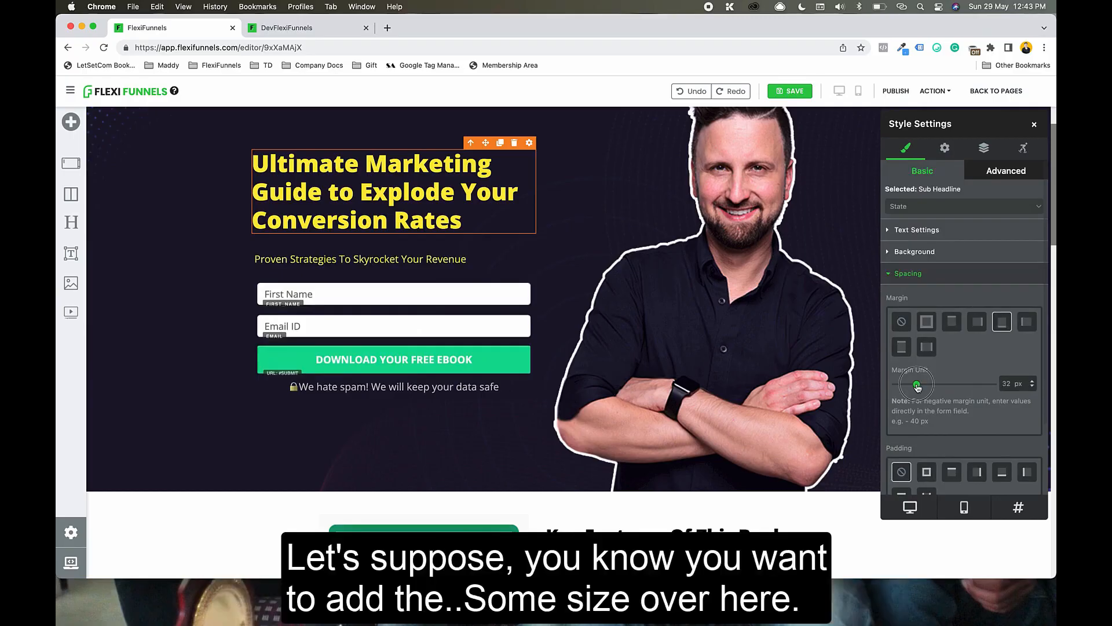
Step: Give the opt-in form a solid white (#ffffff) border on all sides with a width of 3 px
left_click(416, 281)
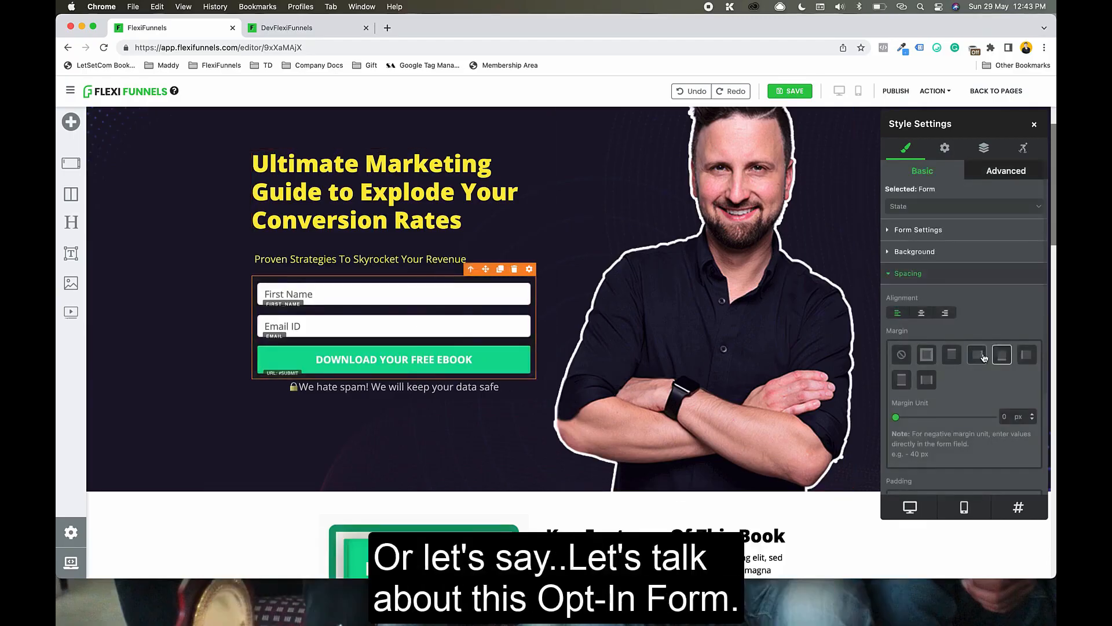
scroll(986, 370, "down", 3)
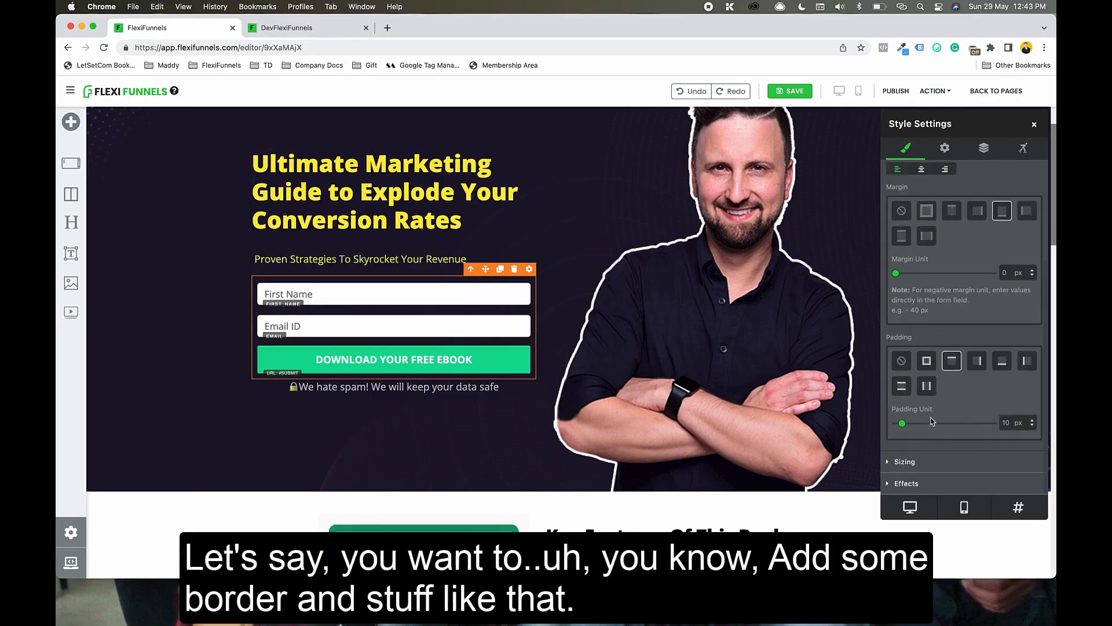
left_click(907, 484)
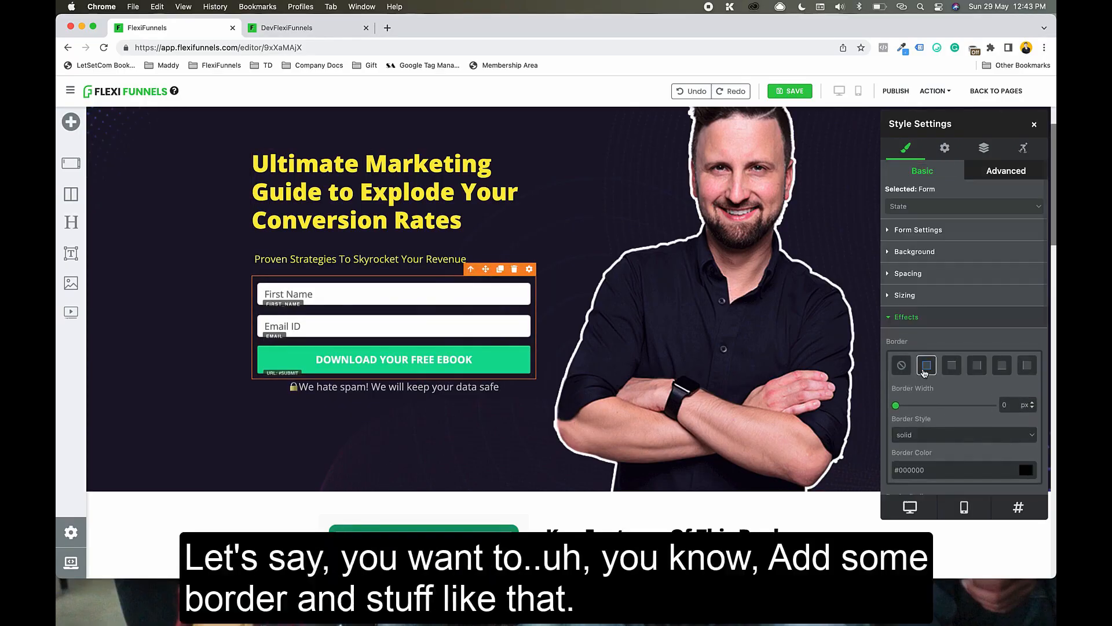
scroll(924, 373, "down", 1)
left_click(1028, 432)
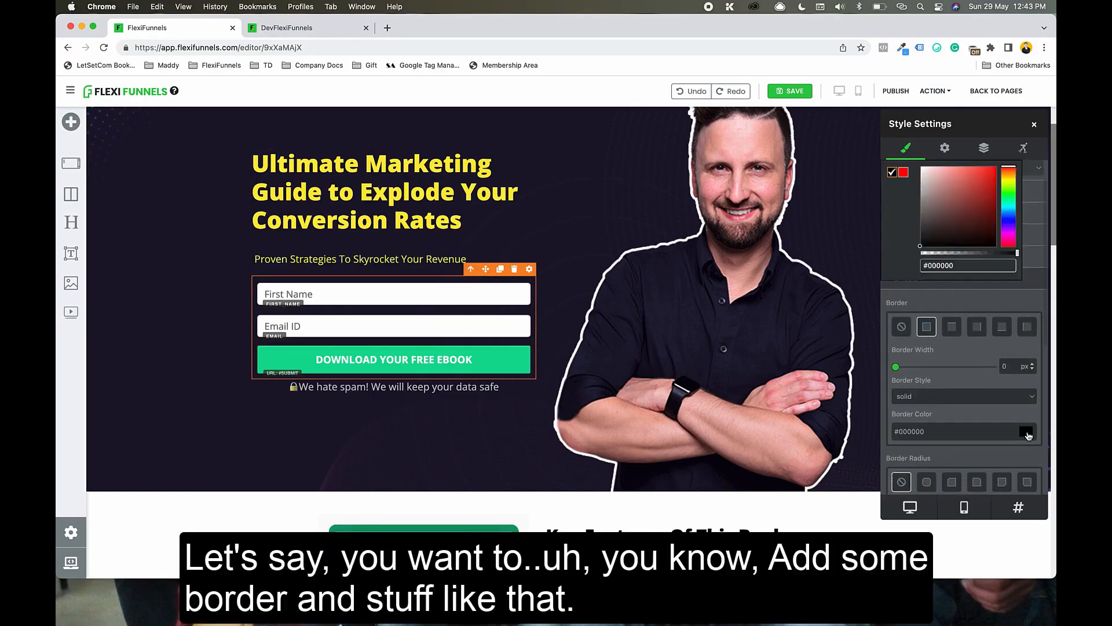
left_click(921, 167)
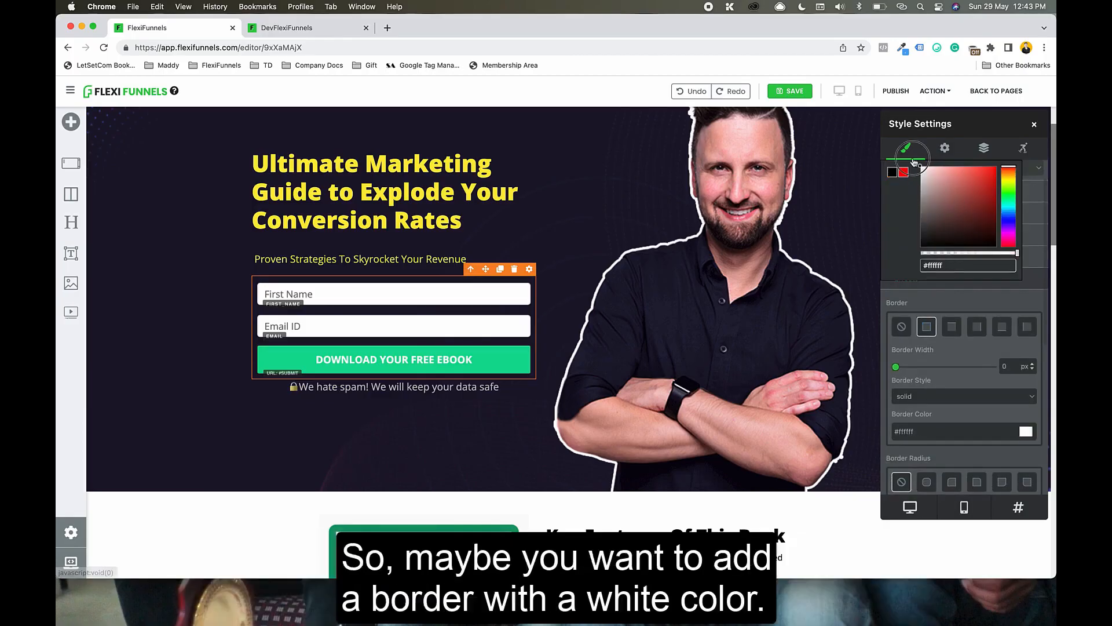
left_click(898, 369)
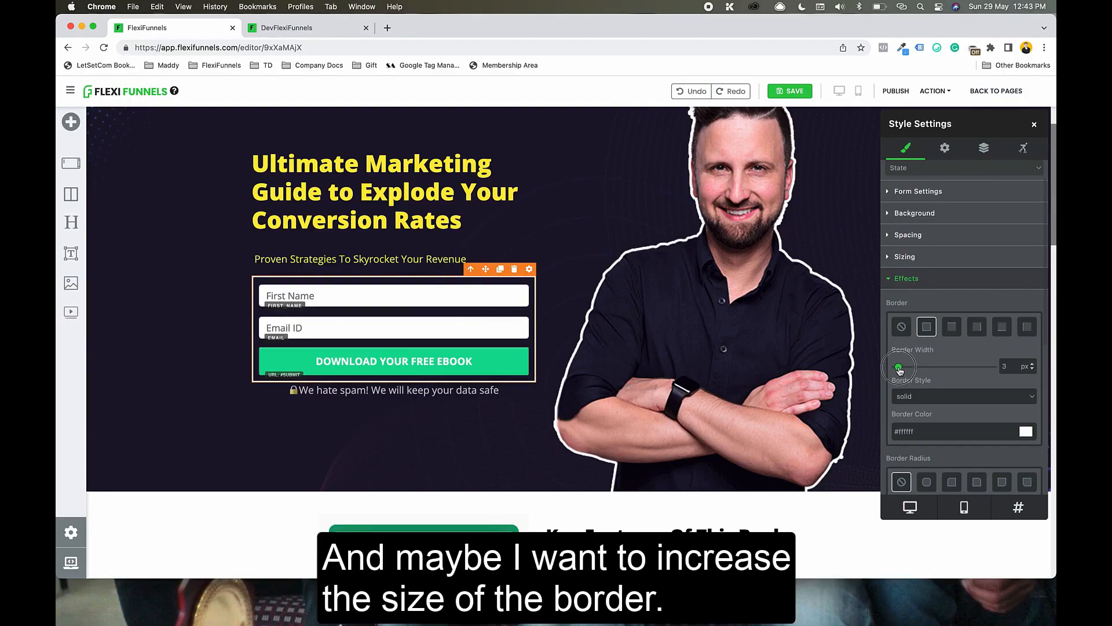
left_click(521, 221)
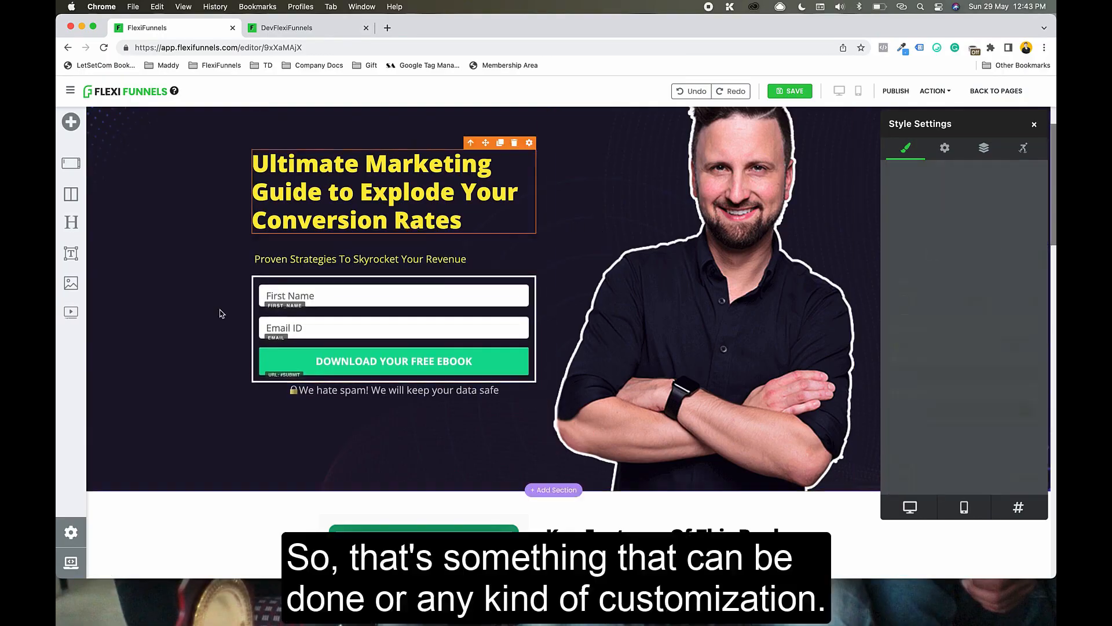
Step: Look through the page's sections from the opt-in form to the end and close the style settings
scroll(918, 437, "down", 1)
scroll(739, 413, "down", 5)
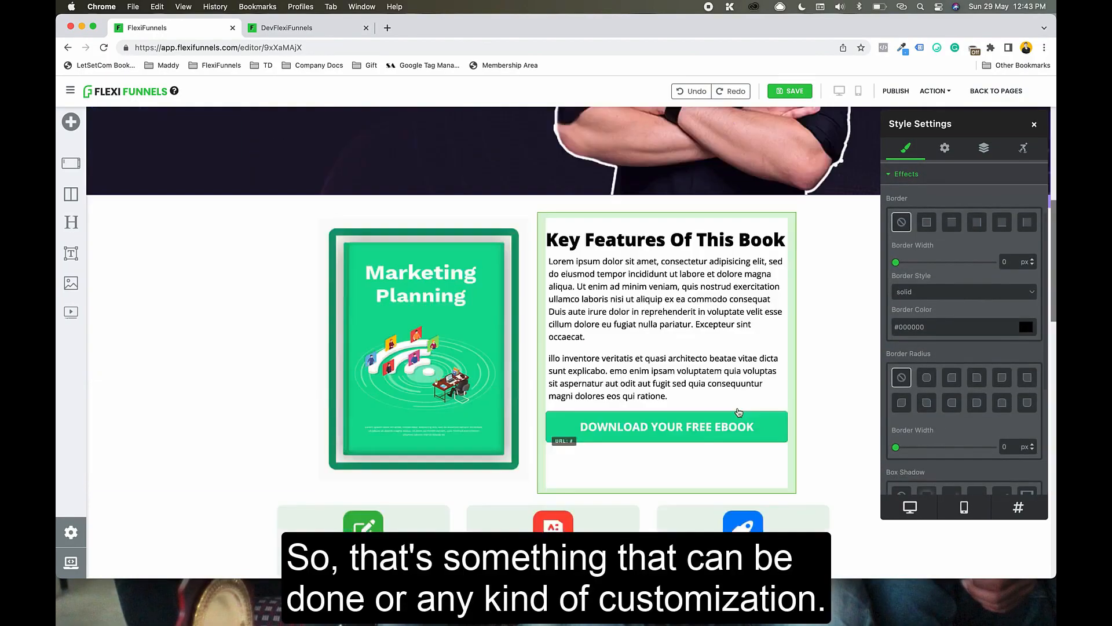
scroll(739, 413, "down", 15)
scroll(739, 412, "up", 6)
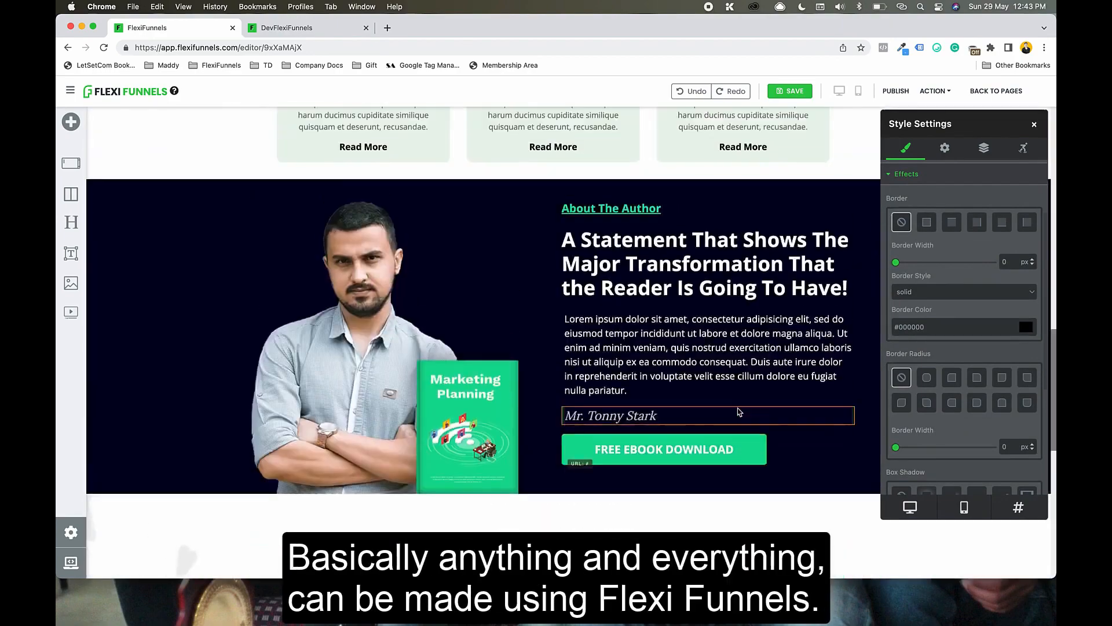
scroll(739, 412, "down", 9)
scroll(739, 412, "up", 15)
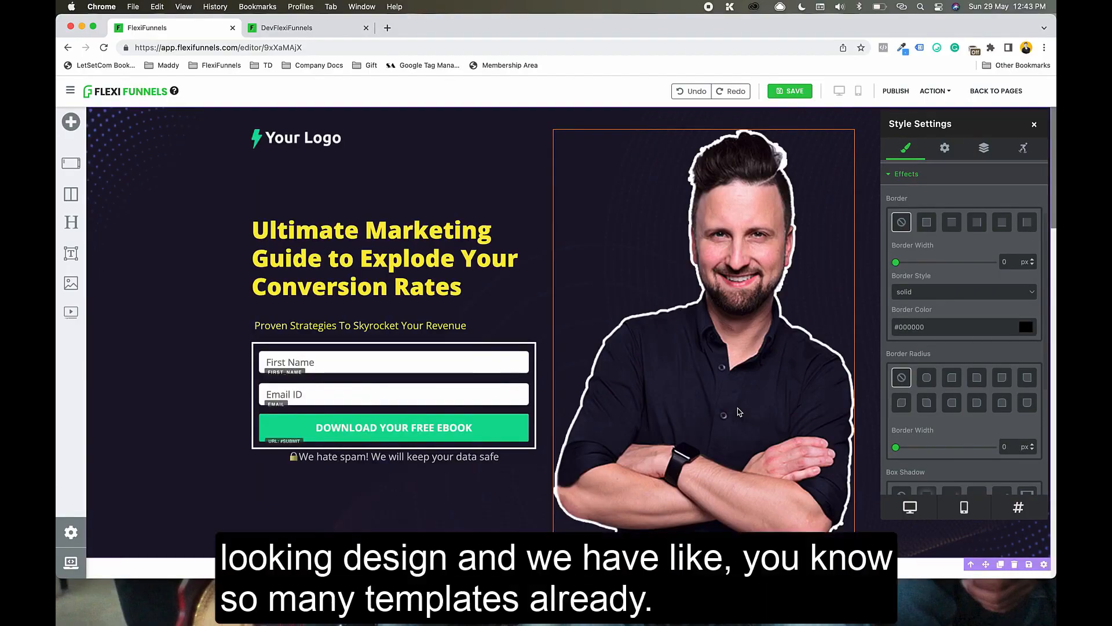
scroll(739, 413, "down", 3)
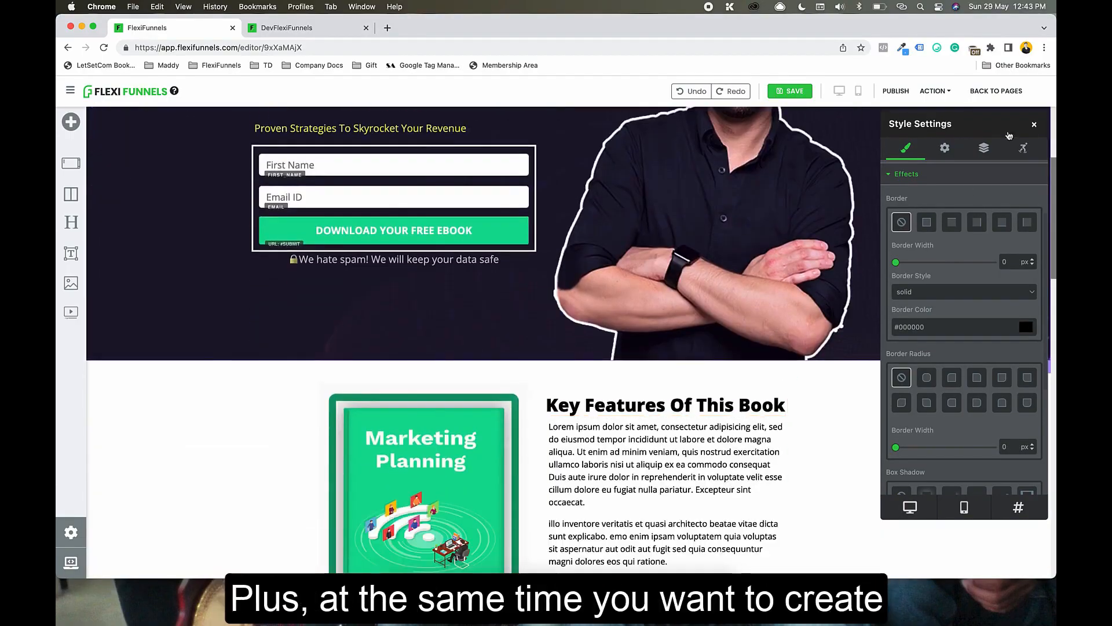
left_click(1036, 123)
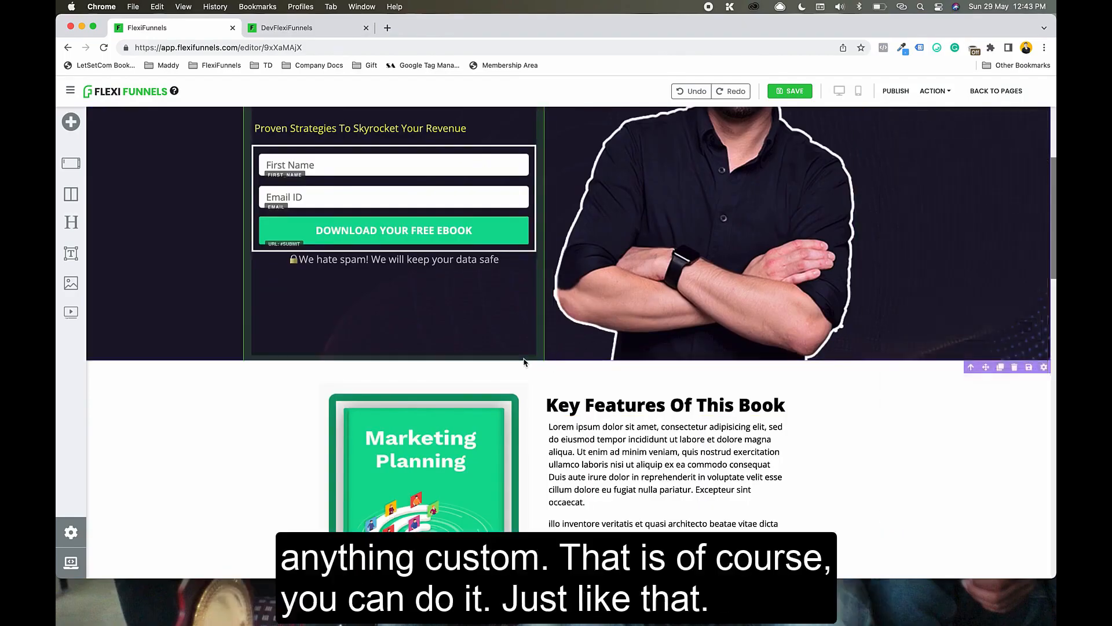
Step: Insert a one-column row between the "Key Features Of This Book" row and the three feature cards, and add a Headline element to it
scroll(579, 411, "down", 4)
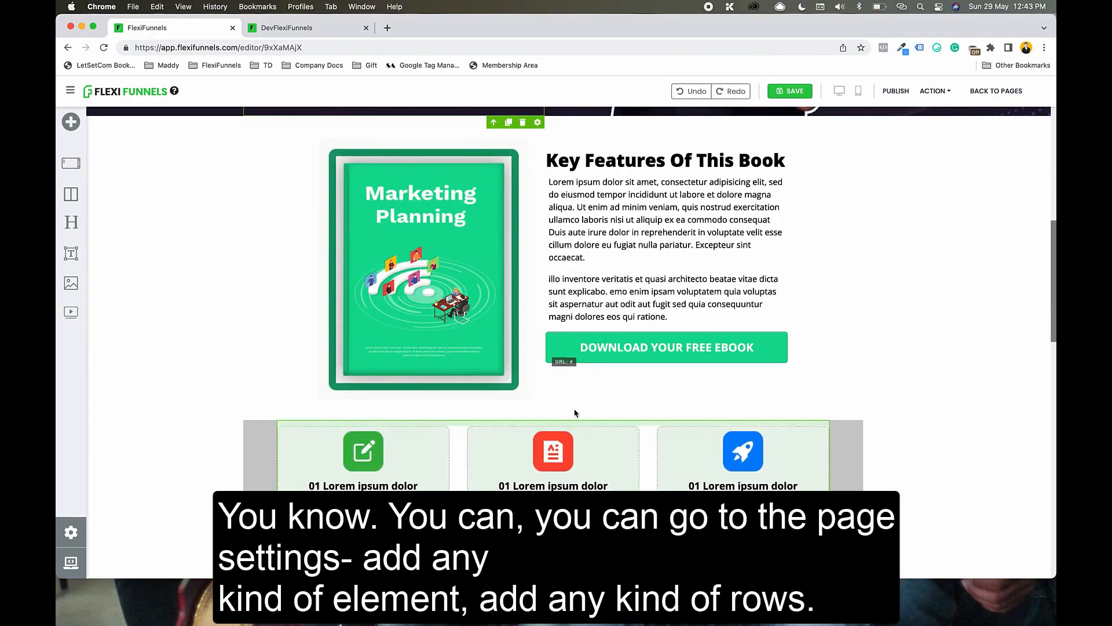
left_click(555, 419)
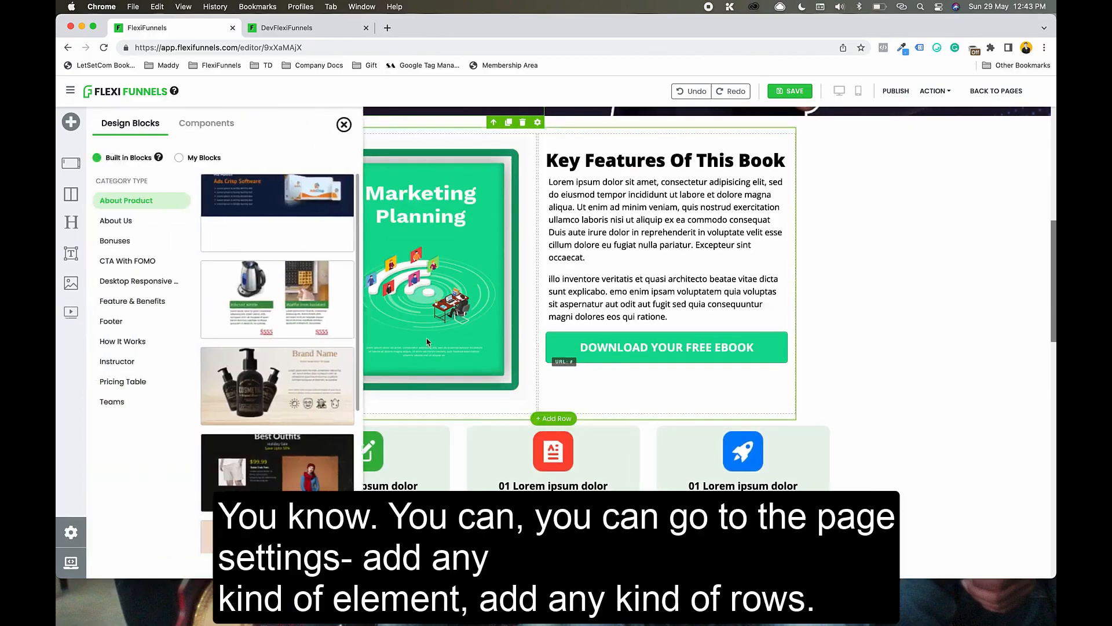
left_click(202, 137)
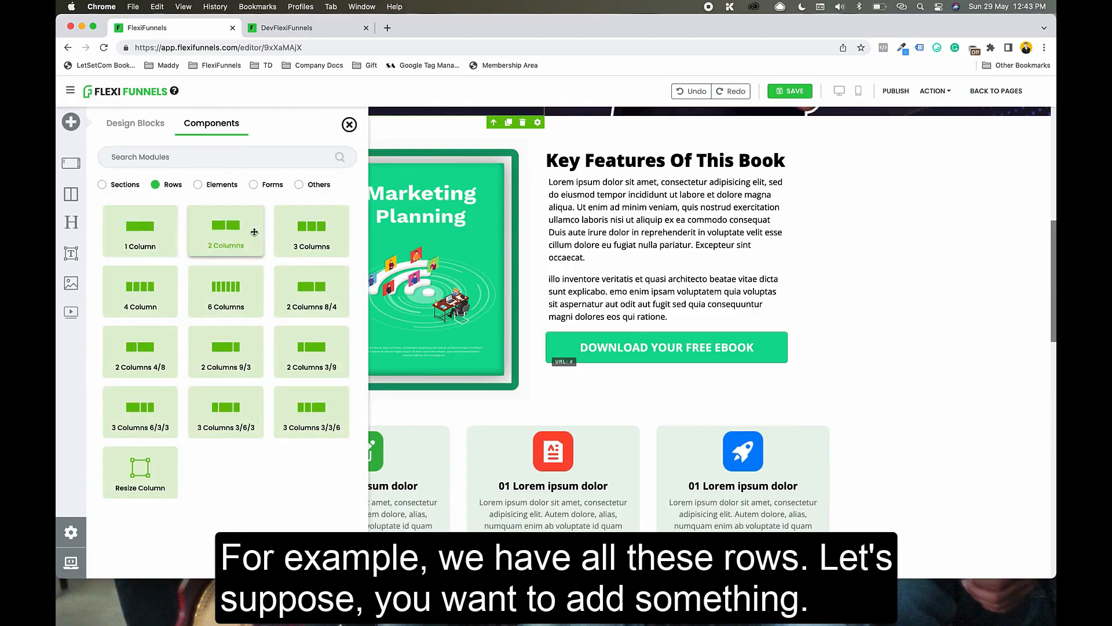
left_click_drag(155, 231, 551, 441)
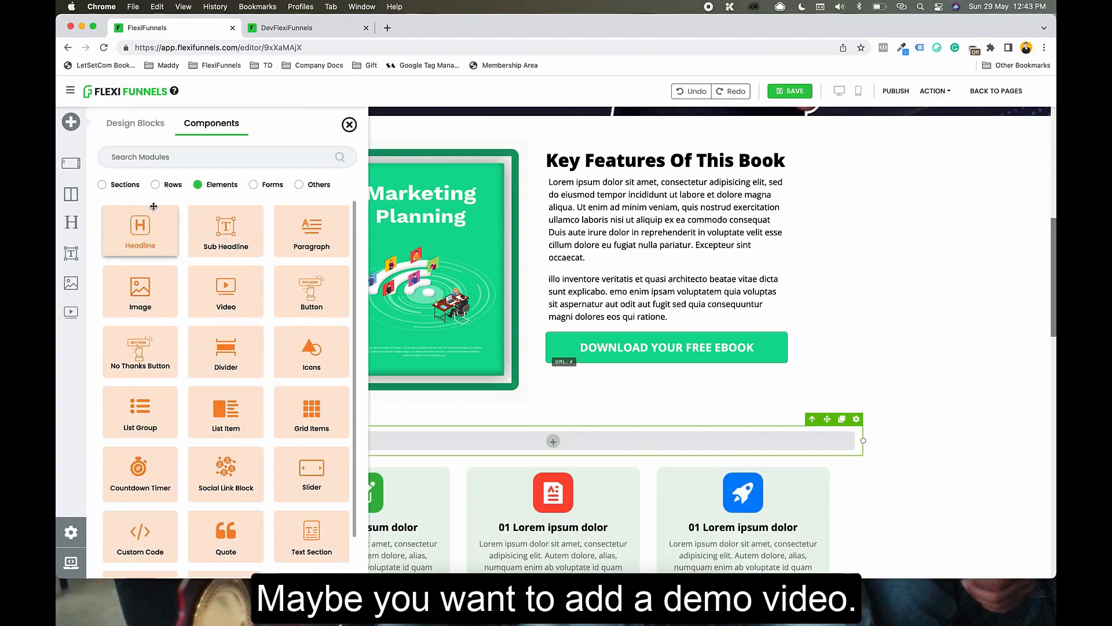
left_click(153, 241)
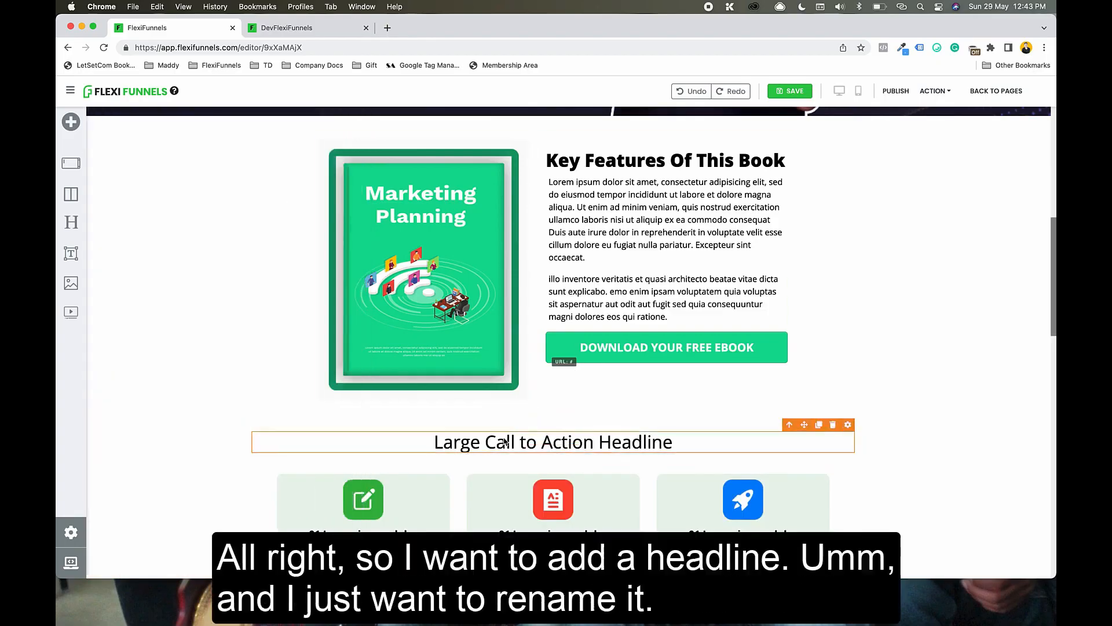
Step: Replace the new headline's placeholder text with "Demo Video"
left_click(505, 443)
key("super+a")
type("D")
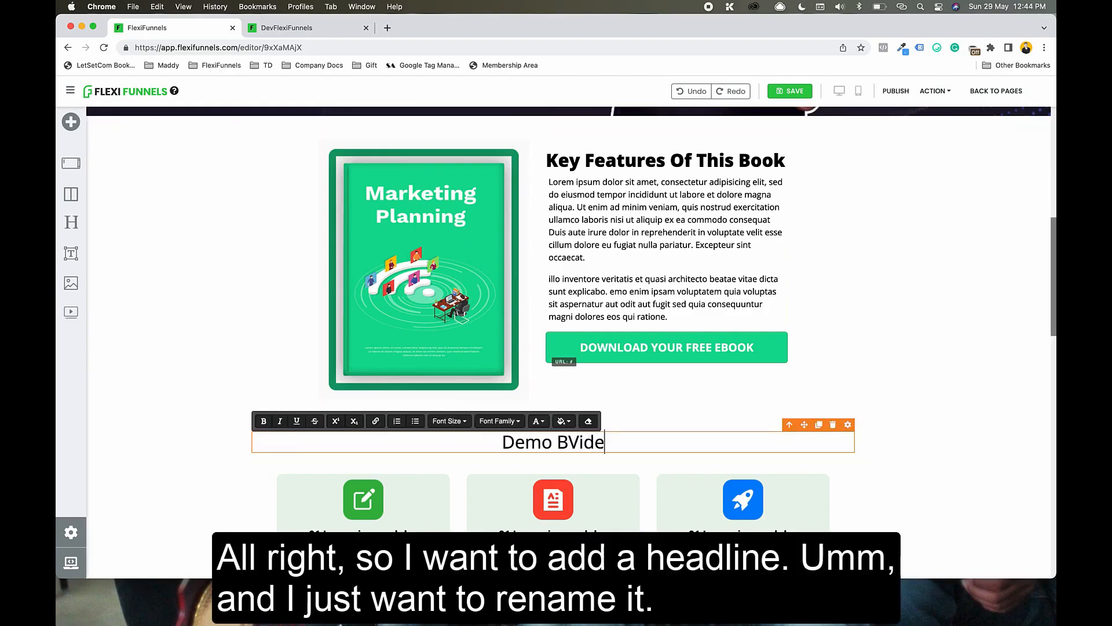
type("emo Vid")
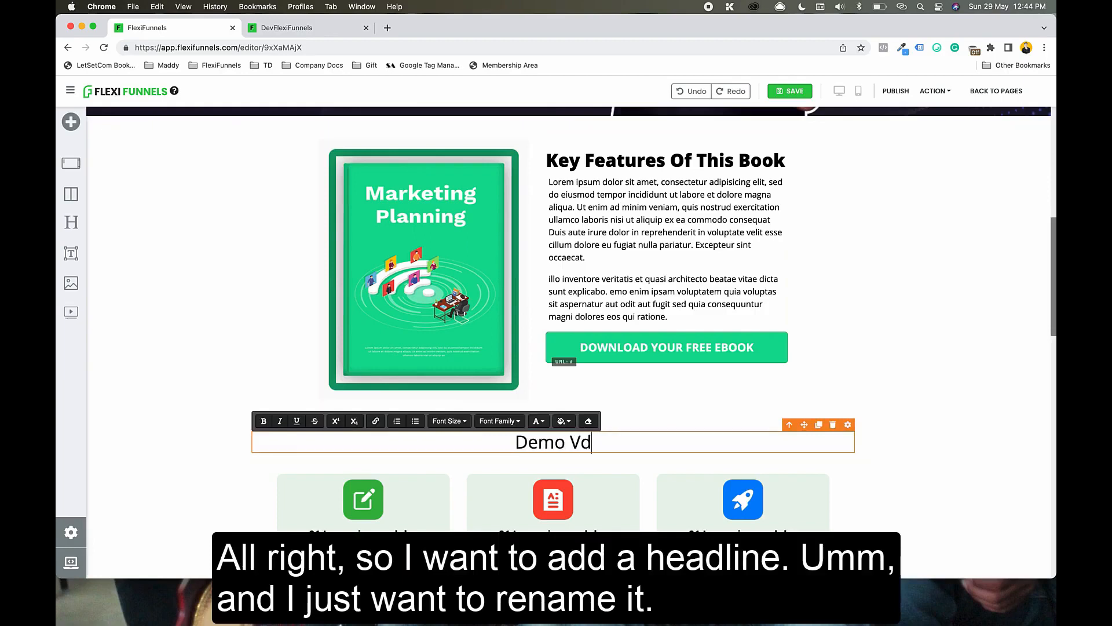
key("BackSpace")
type("ideo")
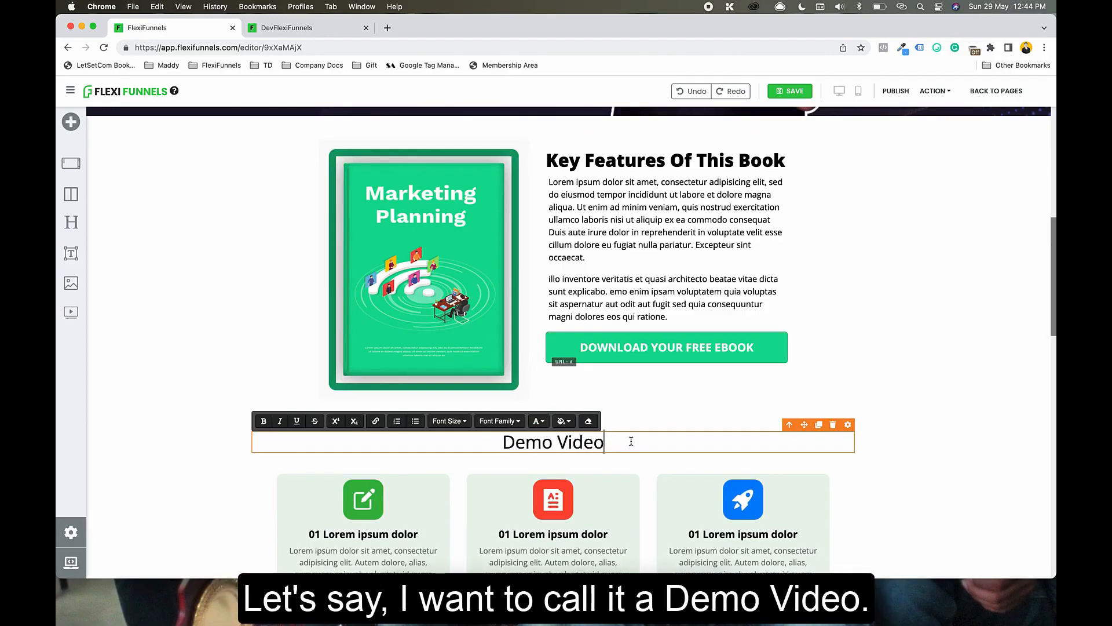
Step: Set the "Demo Video" headline's text size to 51 px and its font family to Montserrat
left_click(846, 425)
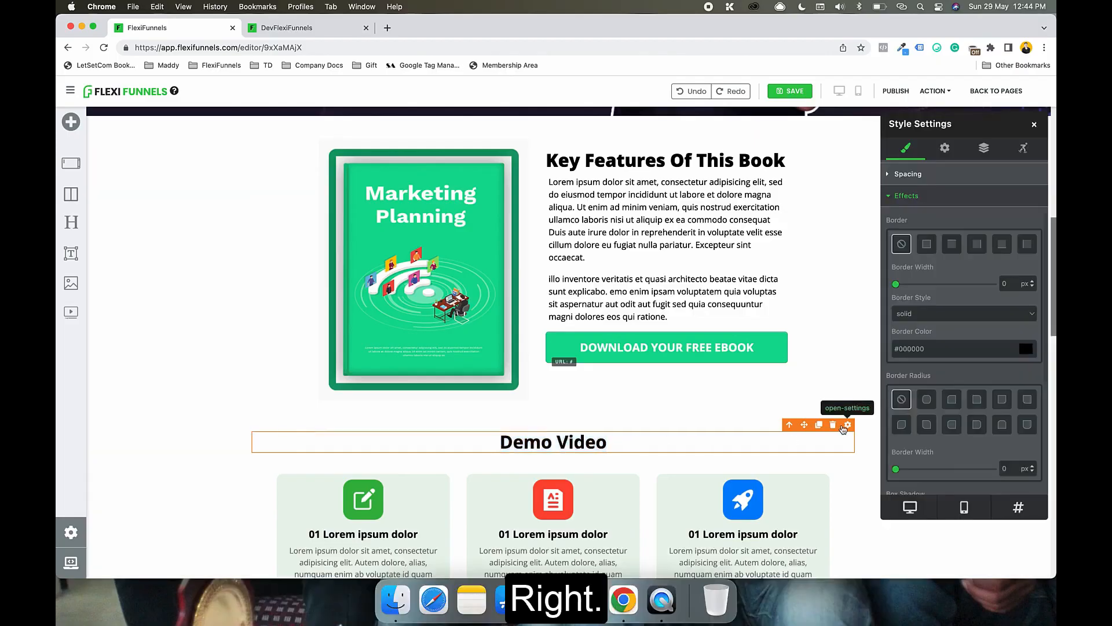
scroll(903, 177, "up", 3)
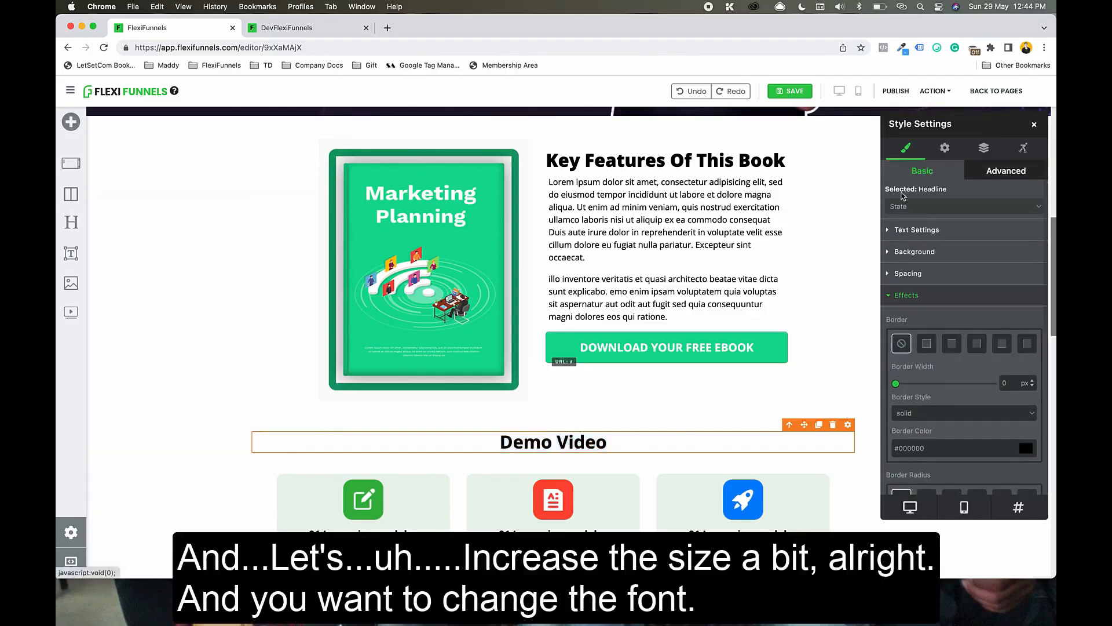
left_click(907, 230)
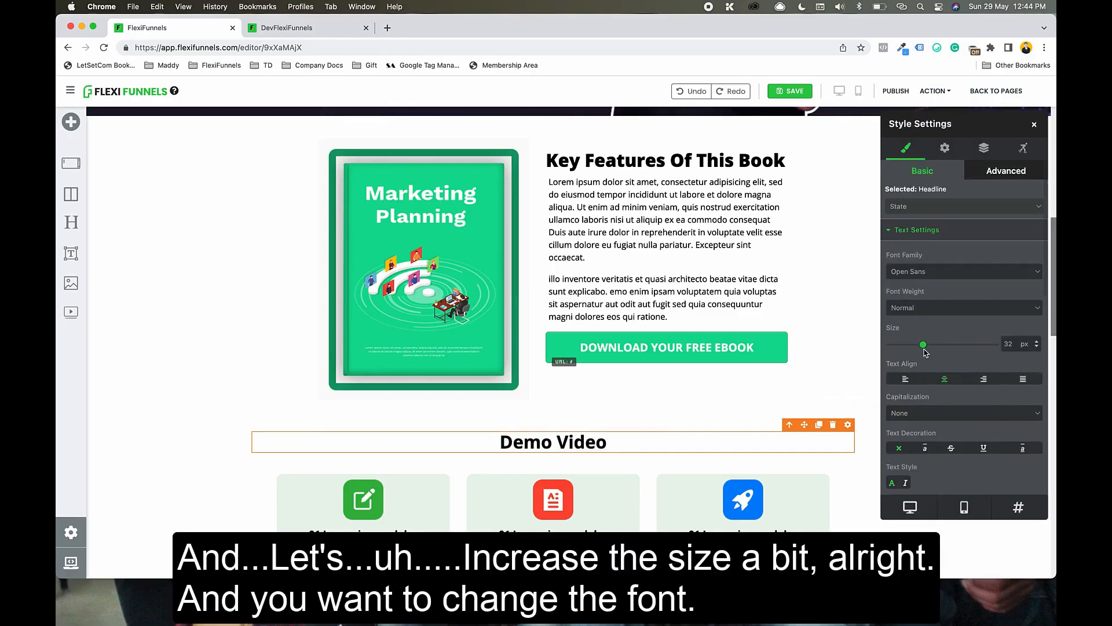
left_click_drag(925, 348, 944, 350)
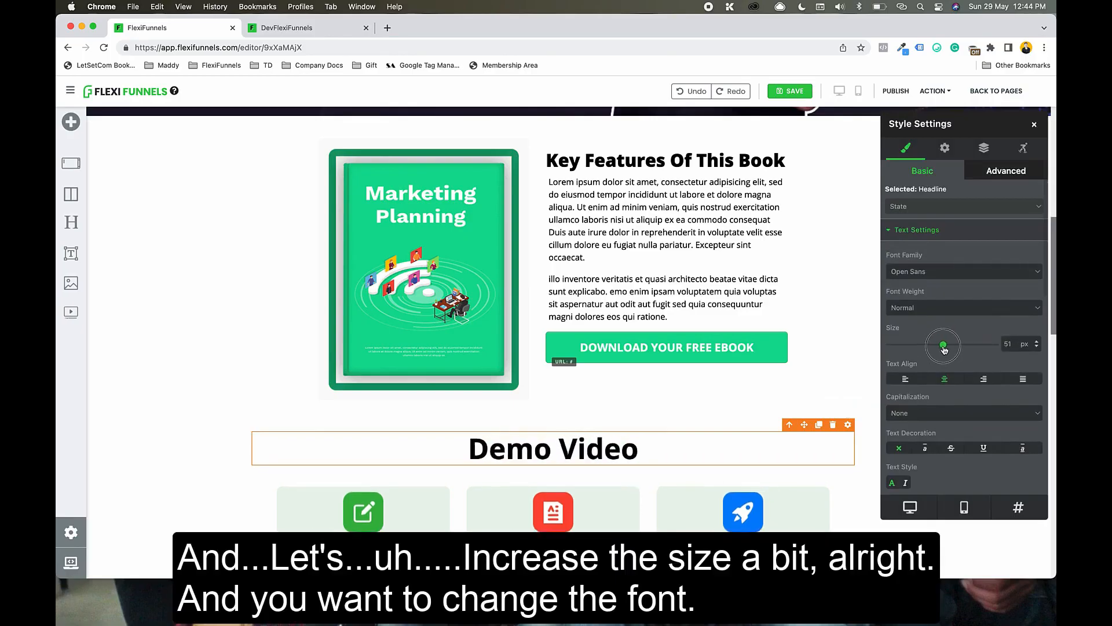
left_click(931, 272)
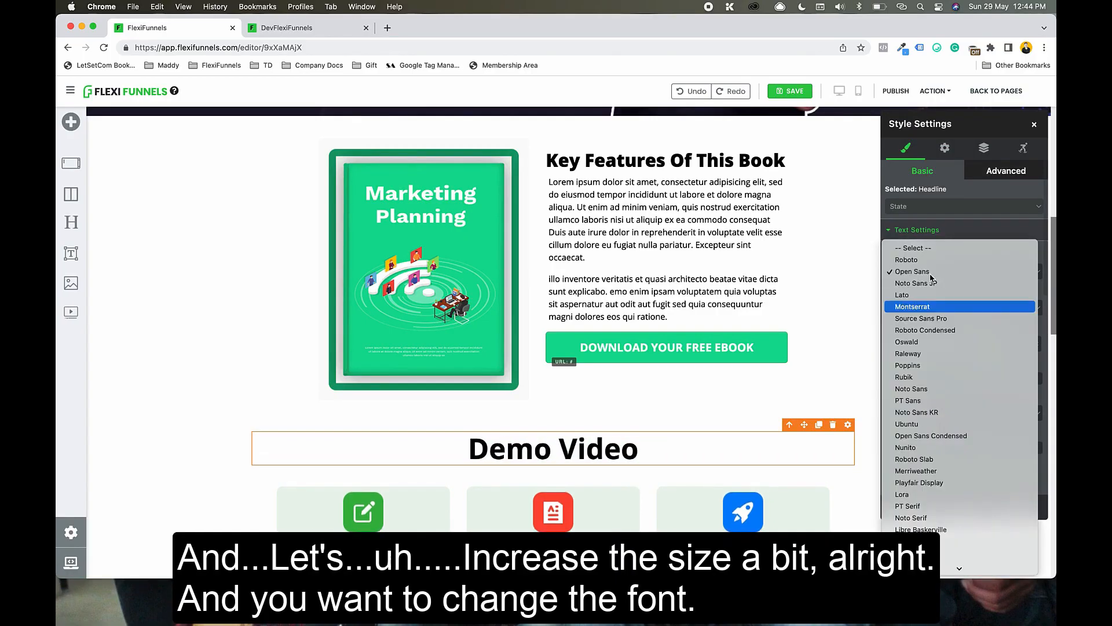
left_click(927, 306)
Step: Add a Video element directly below the "Demo Video" headline
scroll(636, 244, "down", 5)
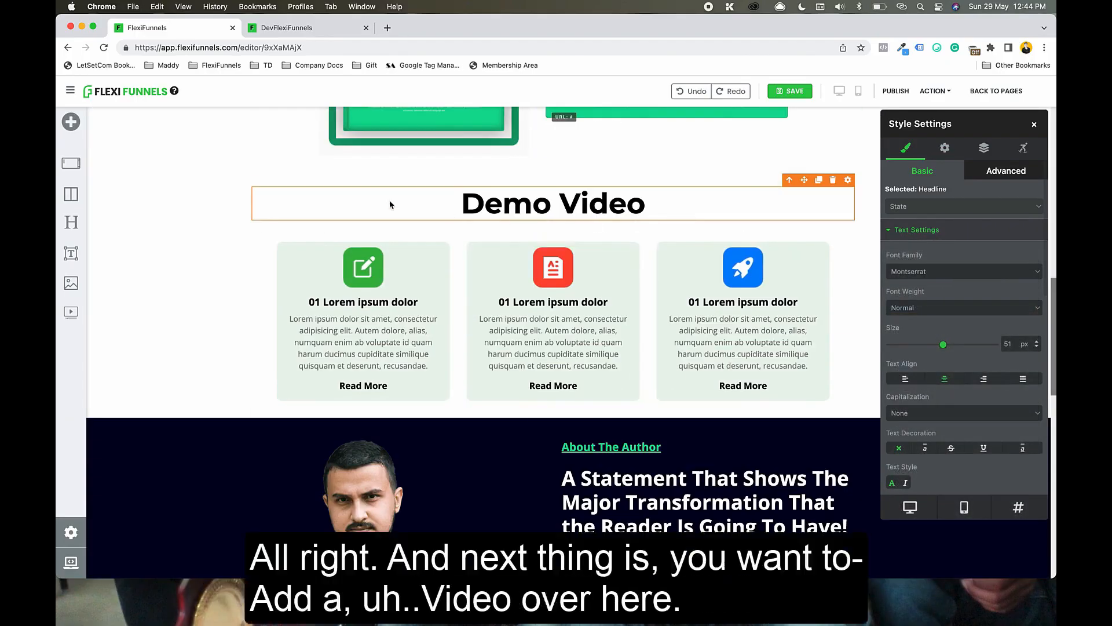
left_click(400, 231)
left_click(545, 221)
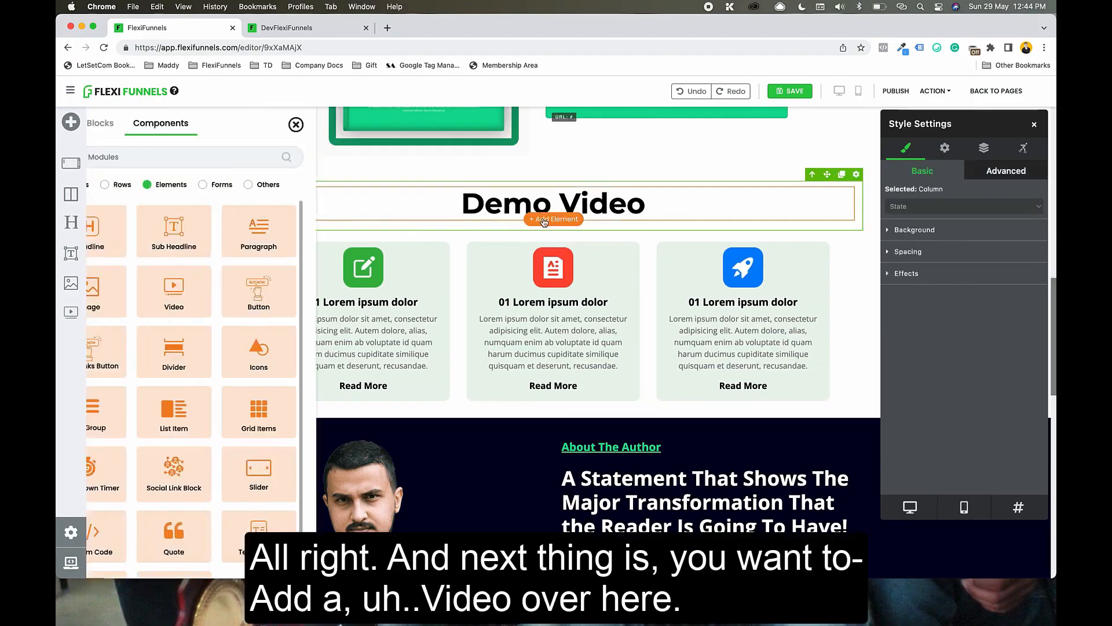
left_click(226, 295)
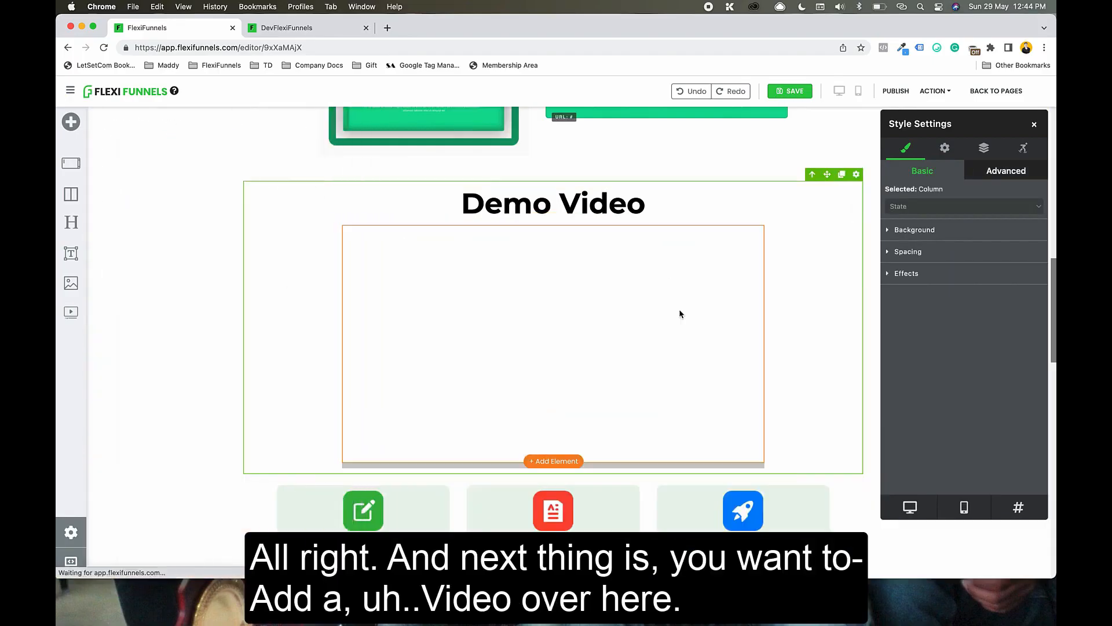
Step: Set the video box's top margin to 15 px
left_click(728, 266)
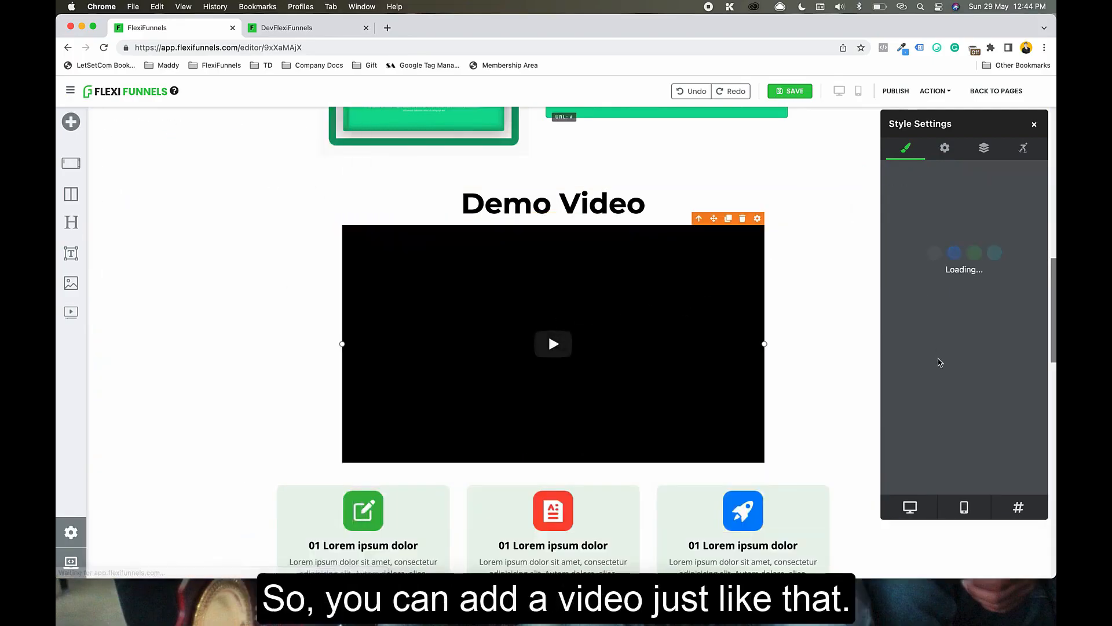
left_click(911, 277)
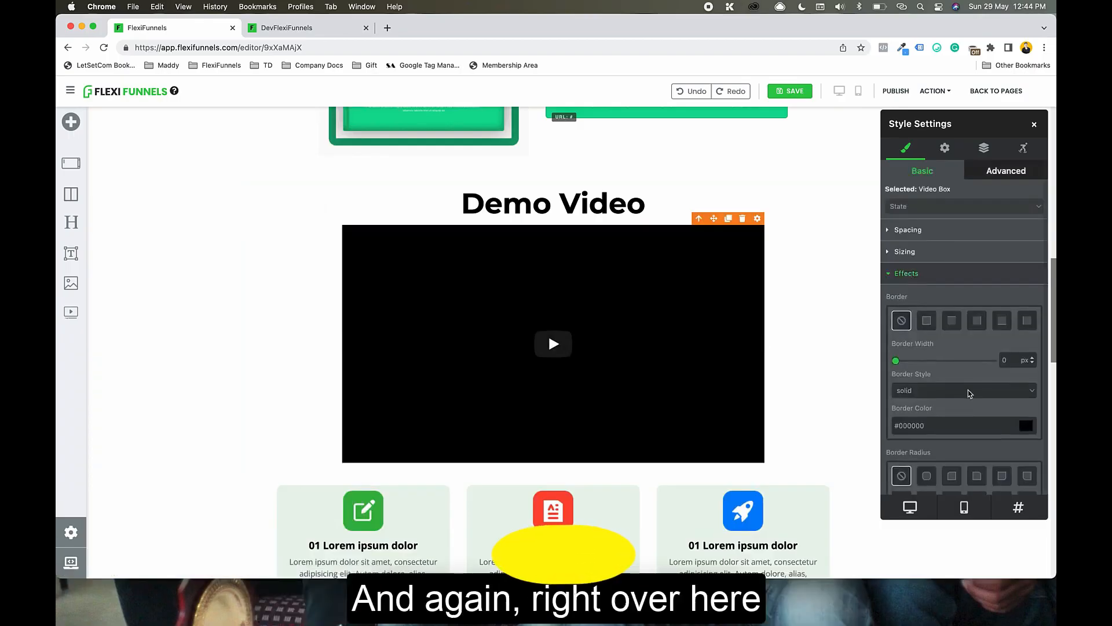
left_click(902, 230)
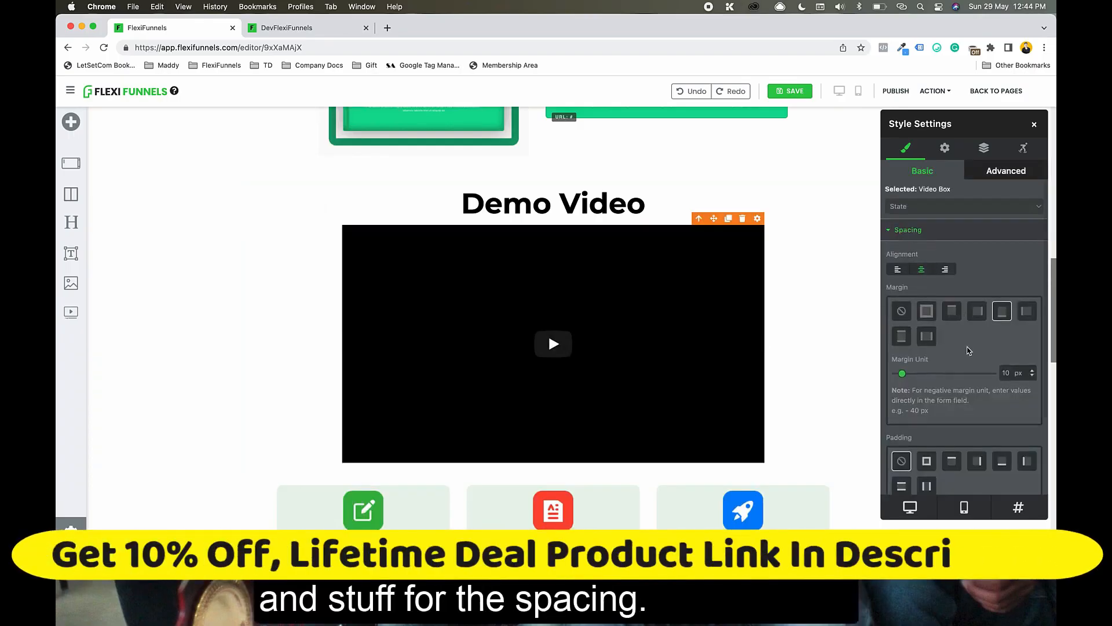
scroll(950, 258, "down", 2)
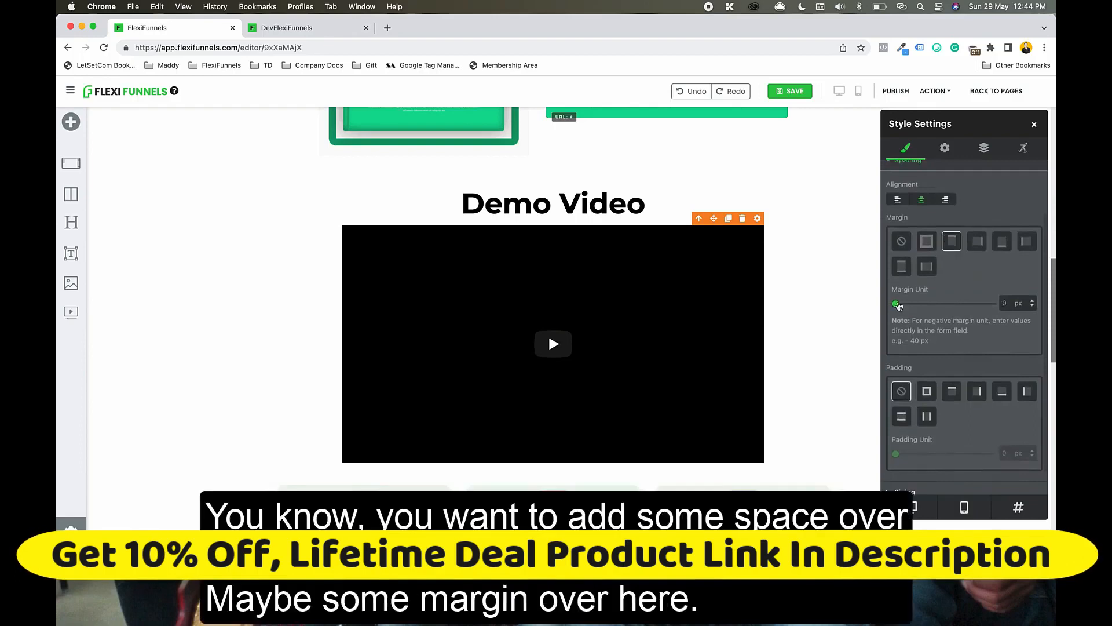
left_click(950, 240)
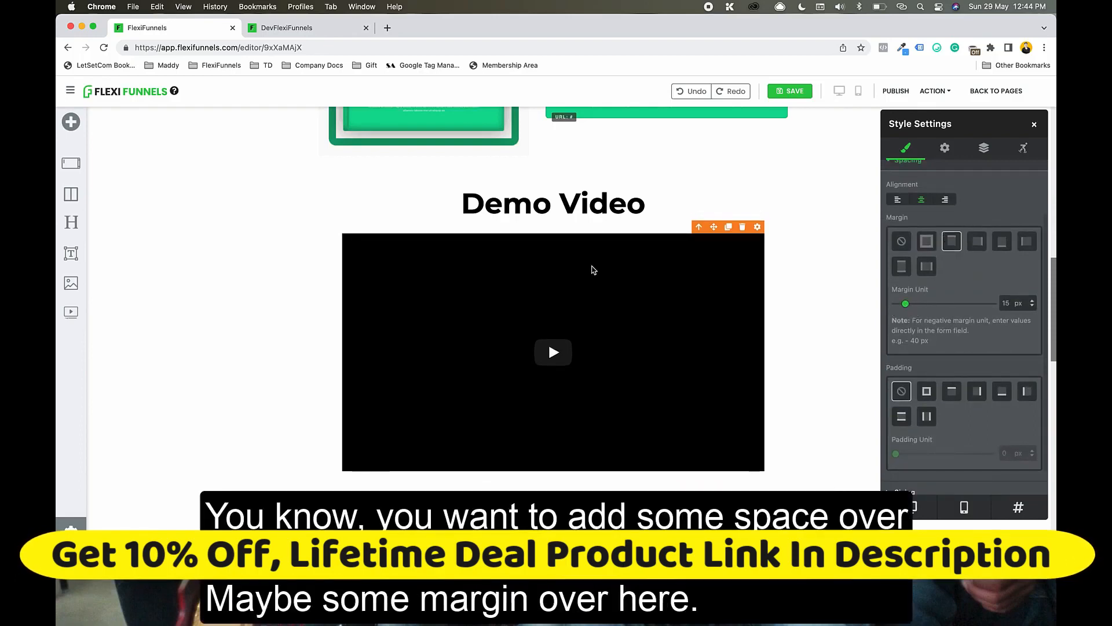
Step: Examine the video element's source settings, including the available video providers
left_click(945, 152)
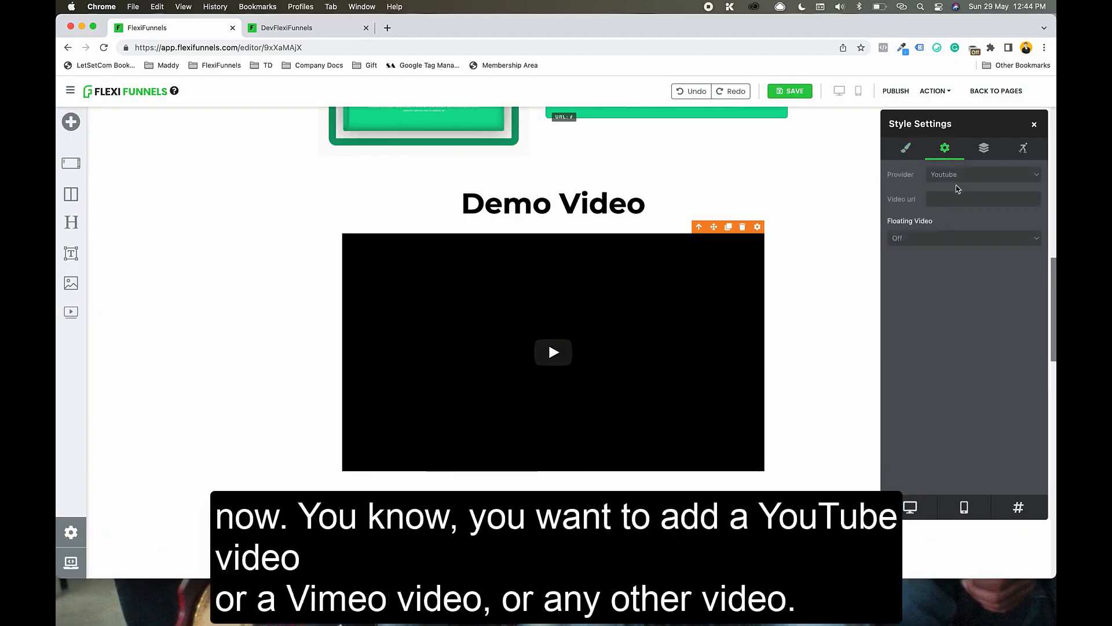
left_click(952, 174)
double_click(957, 270)
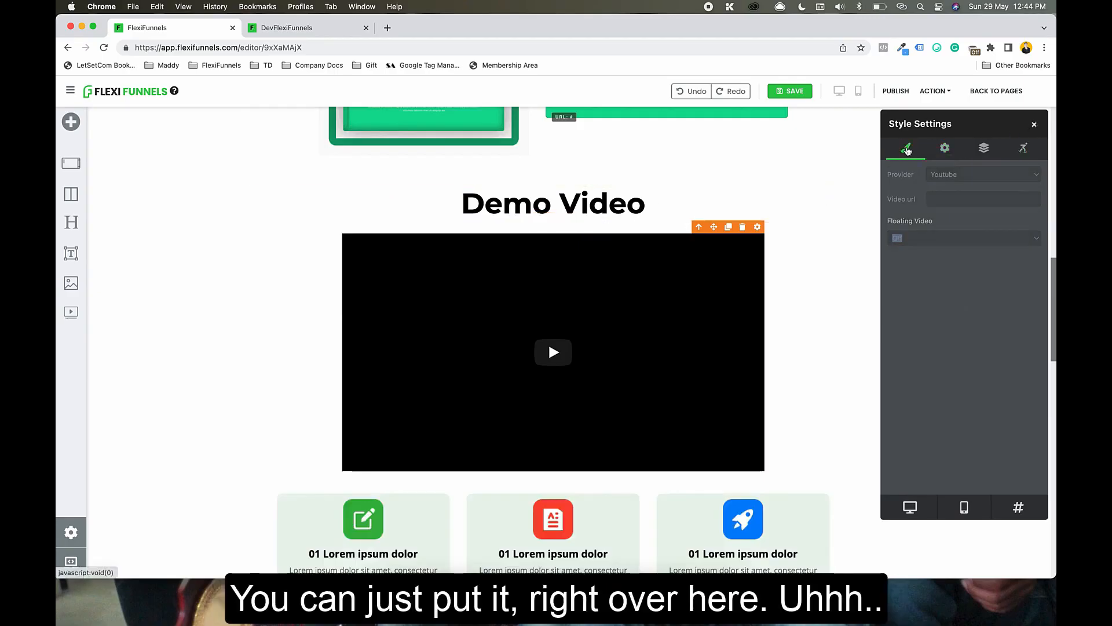
Step: Add a 2 Columns 4/8 row directly below the demo video
left_click(904, 146)
left_click(70, 122)
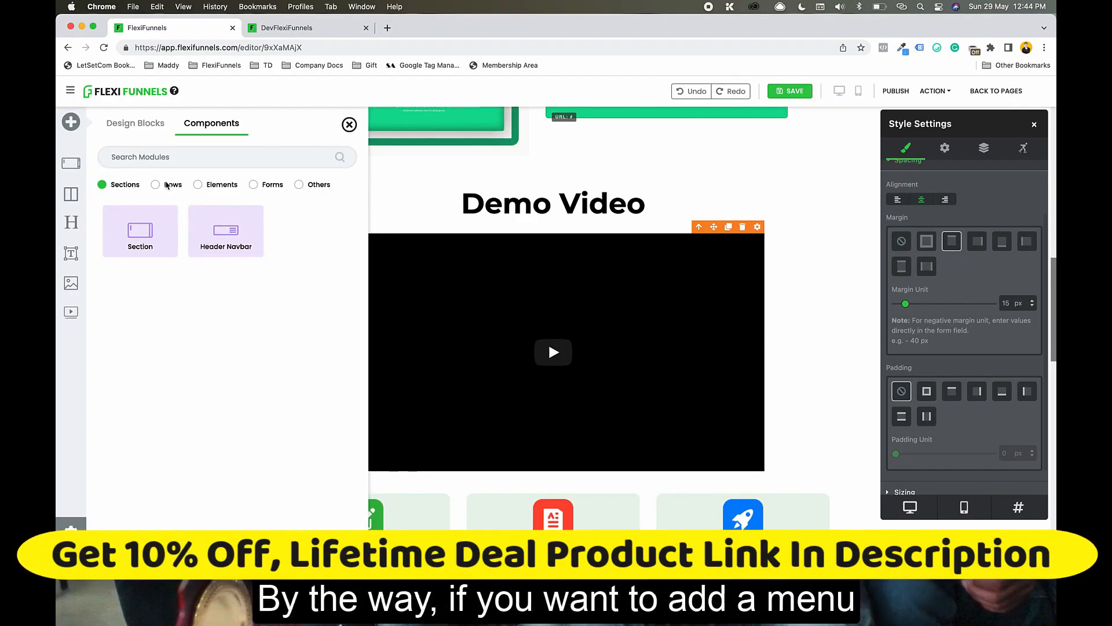
left_click(167, 186)
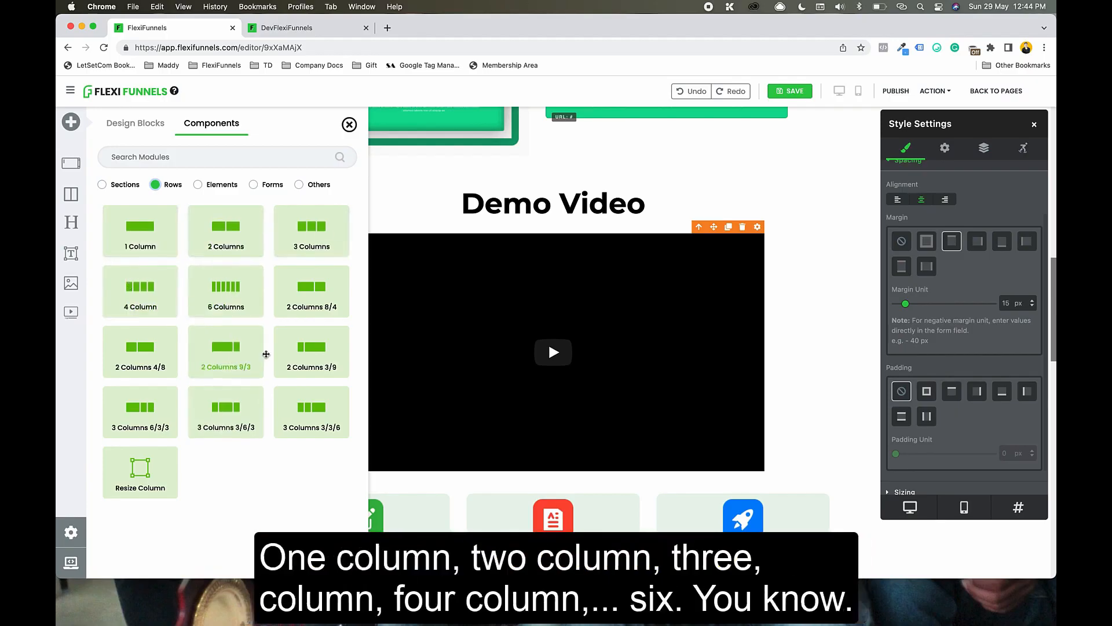
left_click_drag(145, 351, 487, 357)
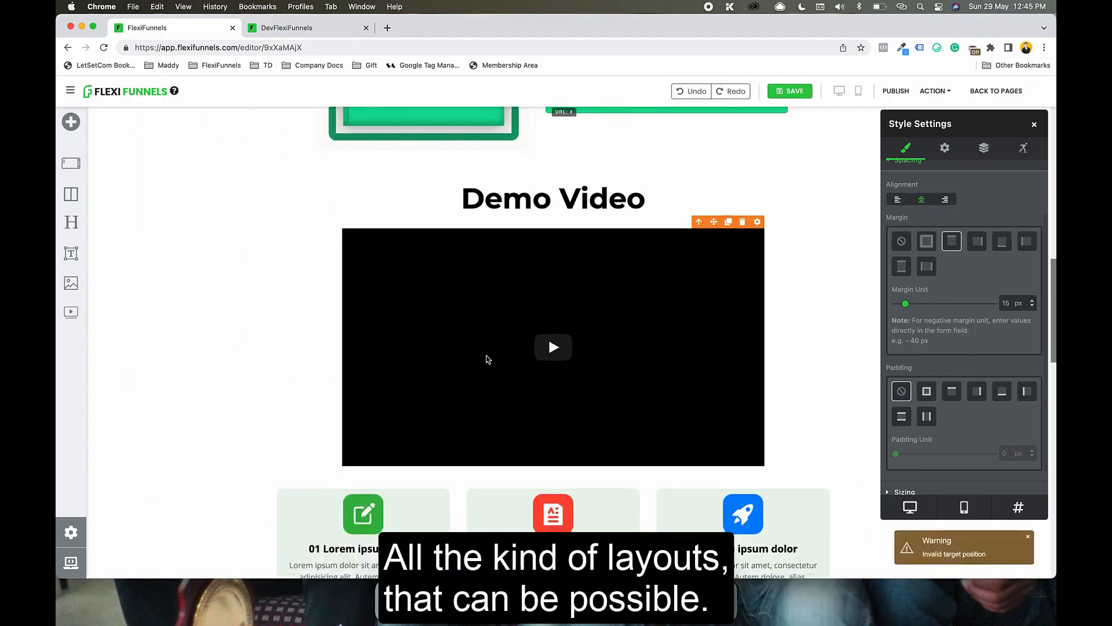
scroll(487, 357, "down", 3)
left_click(547, 359)
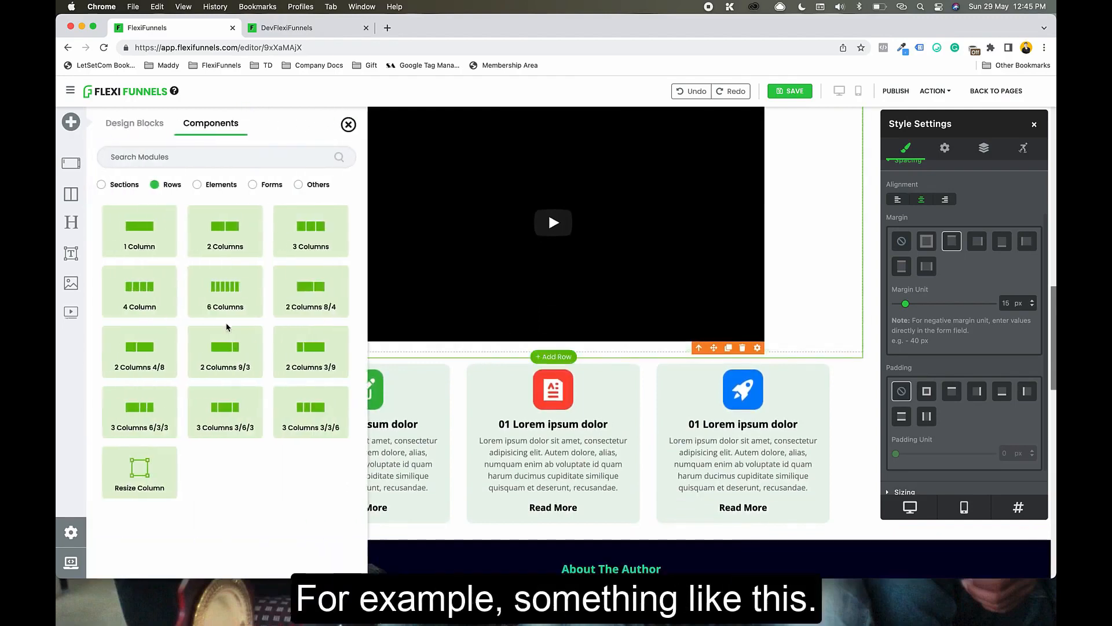
left_click(137, 346)
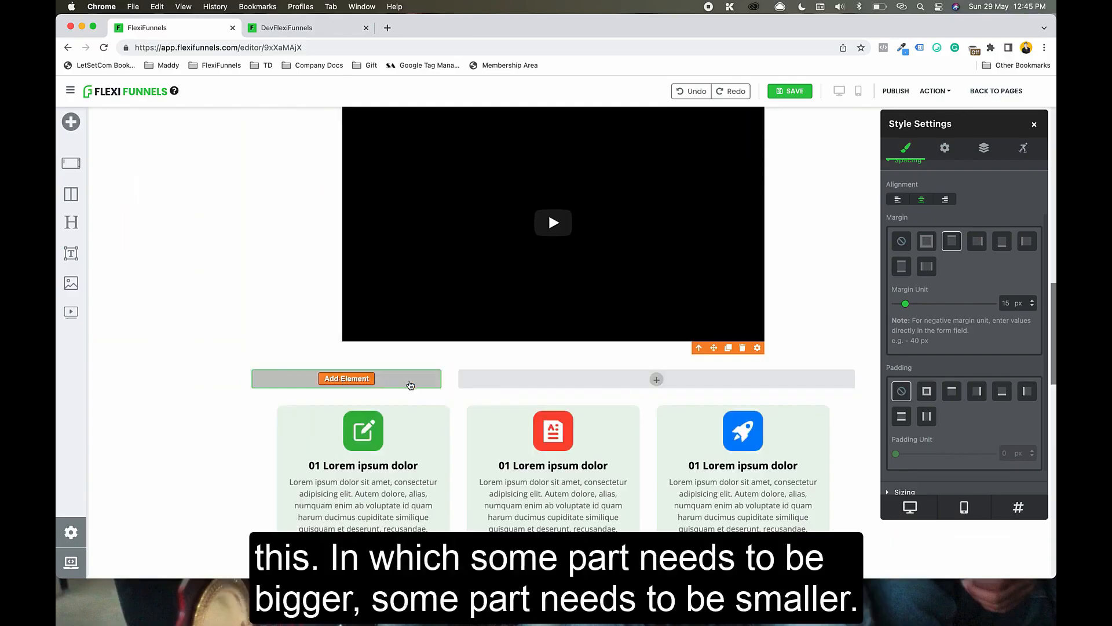
Step: Add a 2 Columns 8/4 row and a 2 Columns 3/9 row beneath the empty 4/8 row
left_click(552, 400)
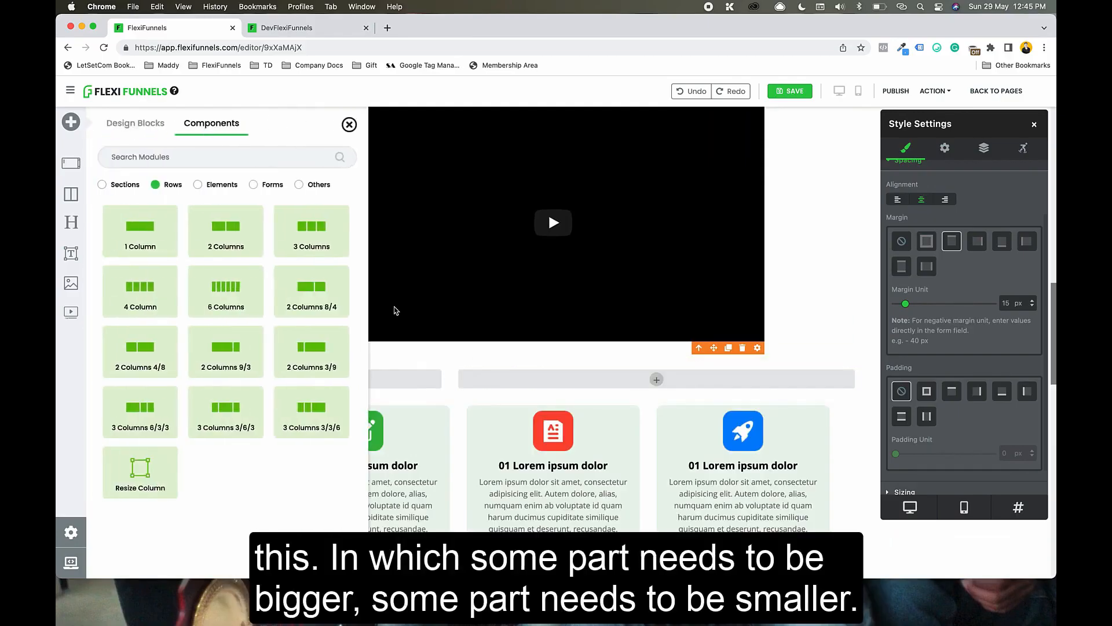
left_click(315, 287)
left_click(555, 441)
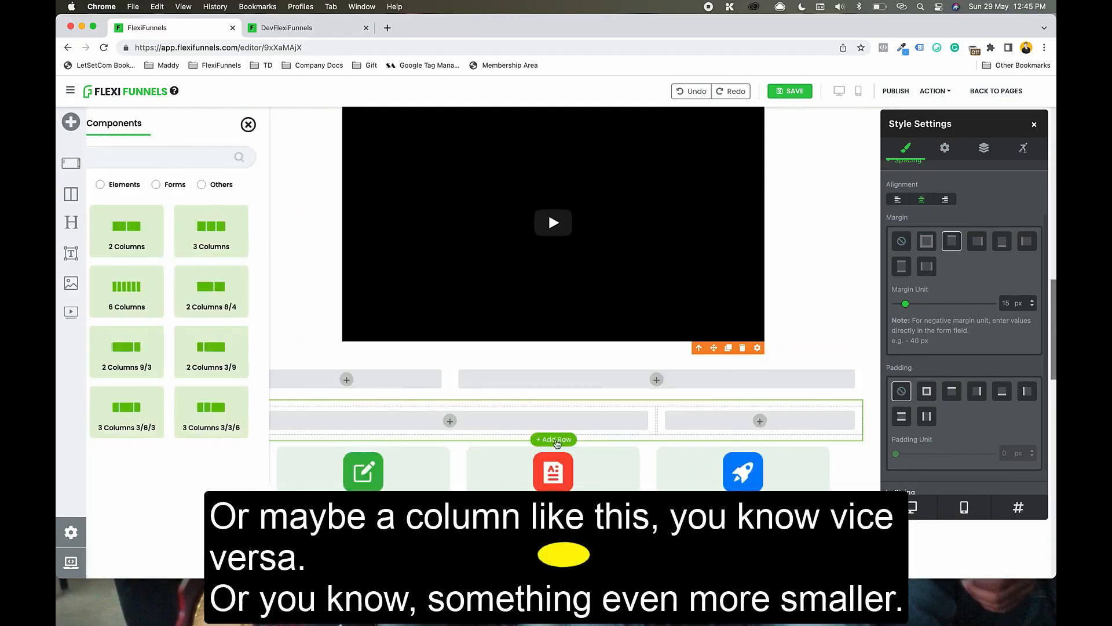
left_click(312, 352)
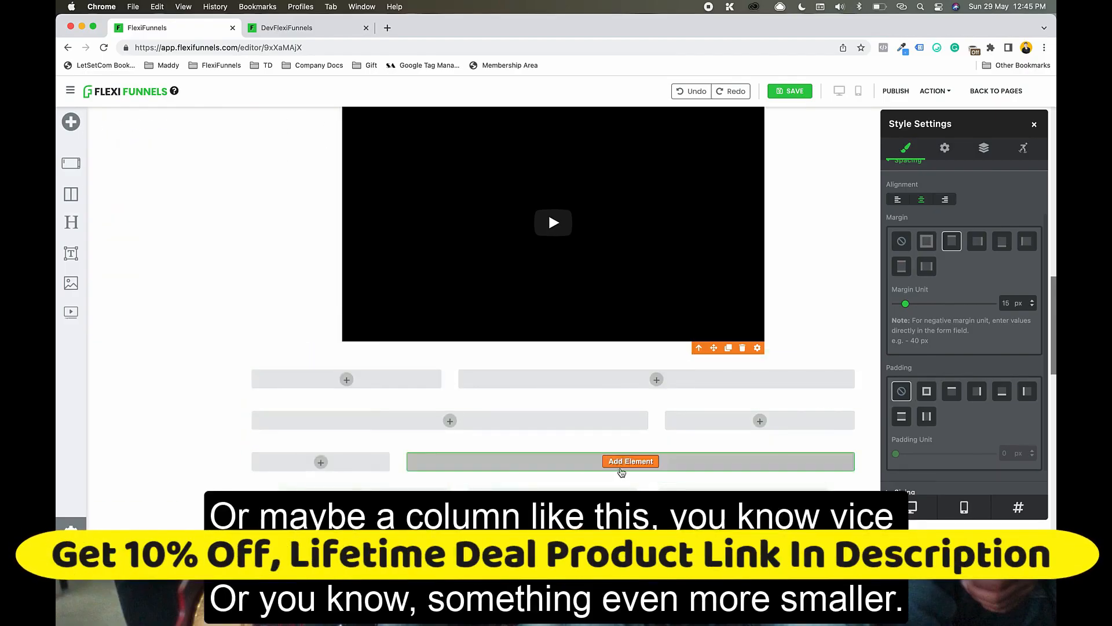
Step: Set the section width of the "Key Features Of This Book" container to Full Width
scroll(617, 469, "down", 6)
scroll(612, 473, "up", 15)
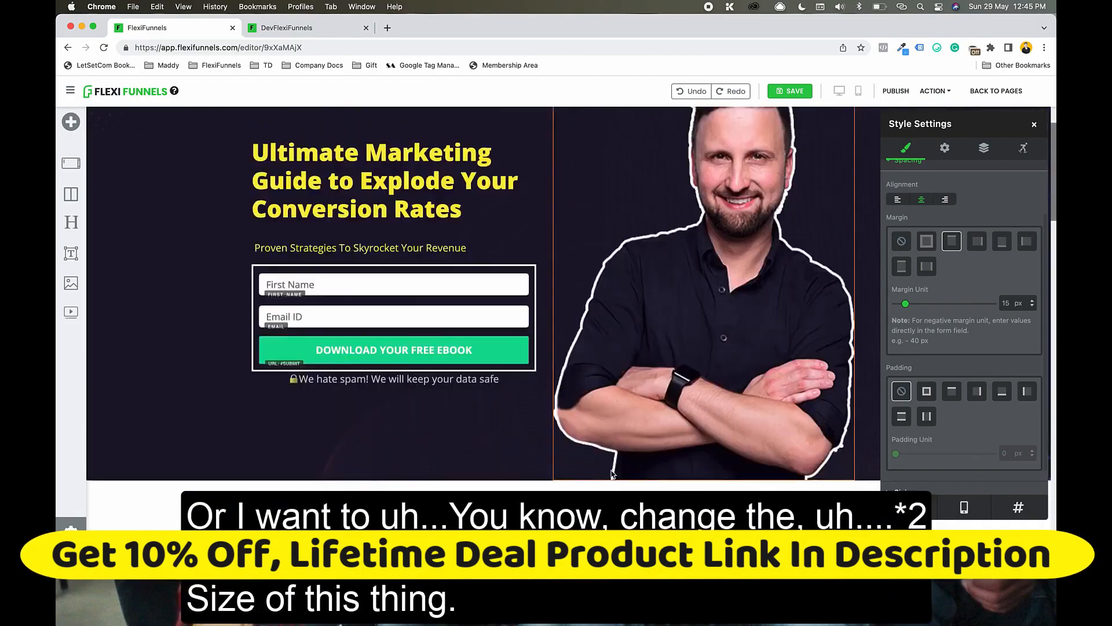
left_click(1035, 124)
scroll(887, 336, "down", 3)
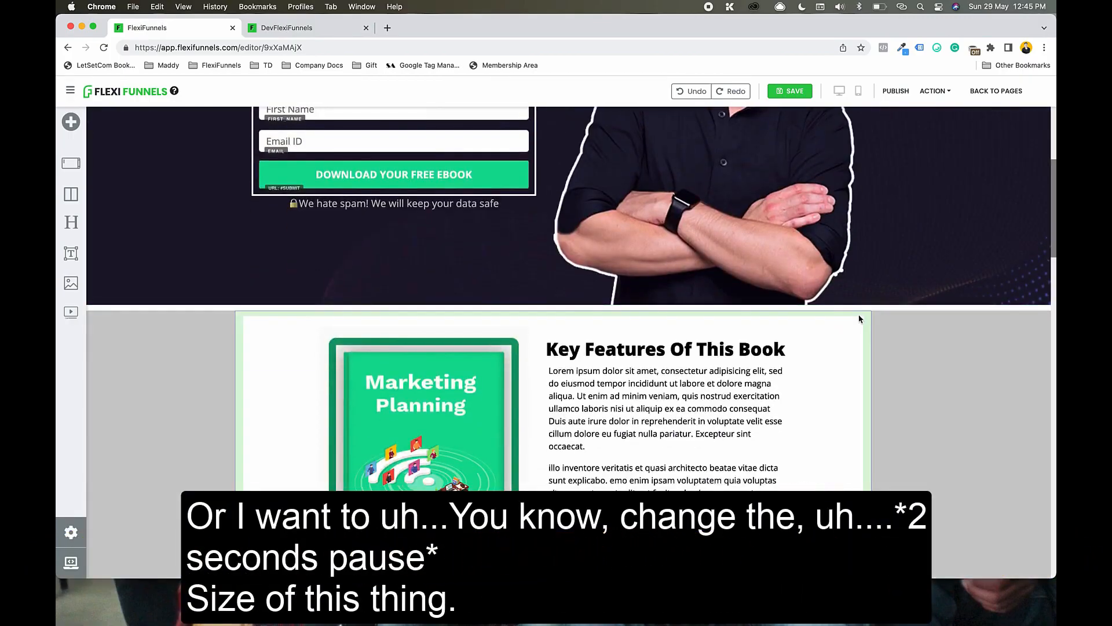
left_click(860, 319)
left_click(864, 305)
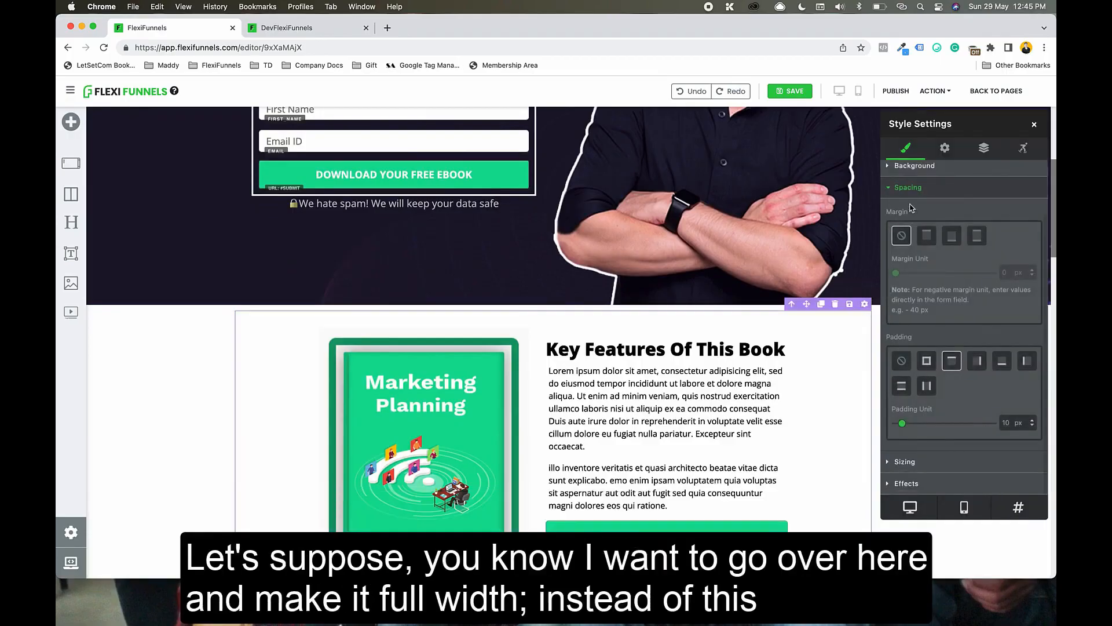
left_click(903, 232)
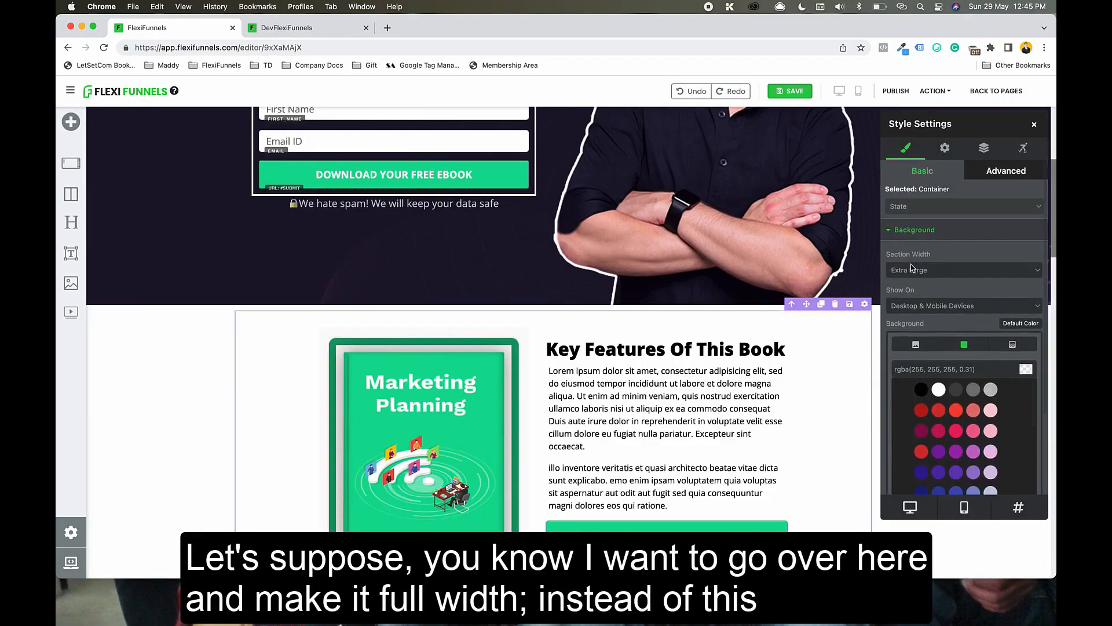
left_click(912, 268)
left_click(912, 259)
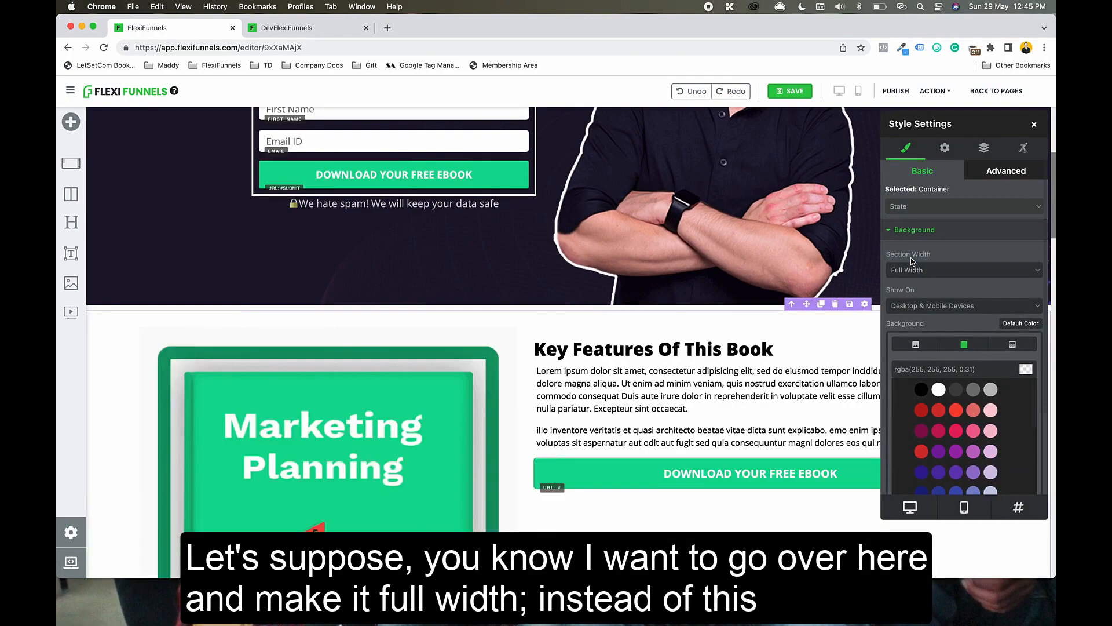
Step: Set the "Key Features Of This Book" container's section width back to Extra Large
scroll(666, 406, "down", 5)
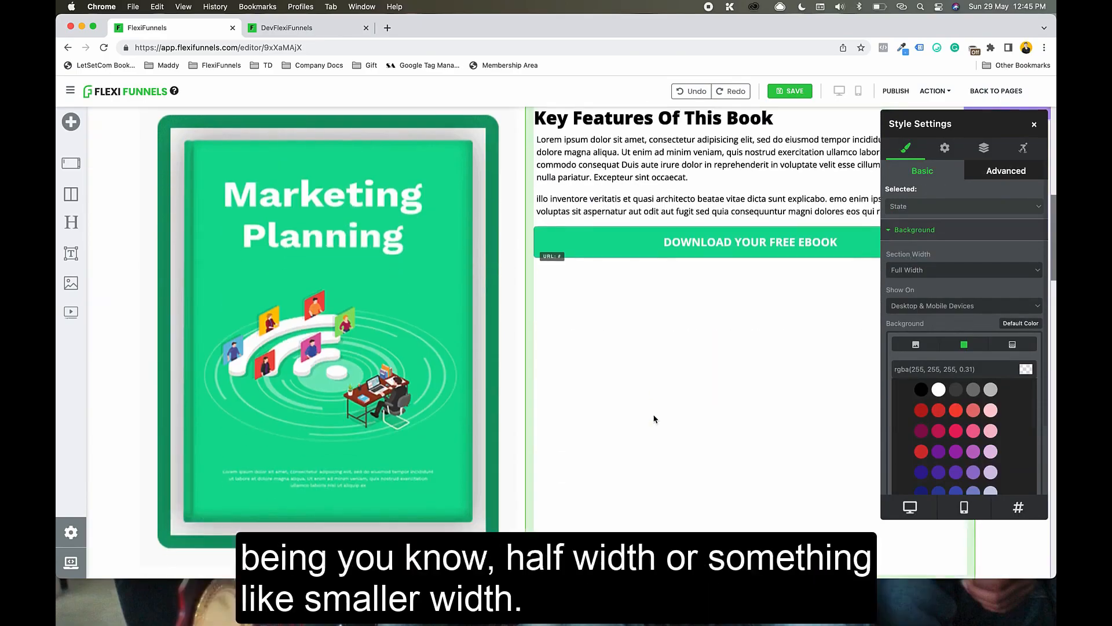
scroll(654, 419, "up", 2)
left_click(915, 267)
left_click(929, 282)
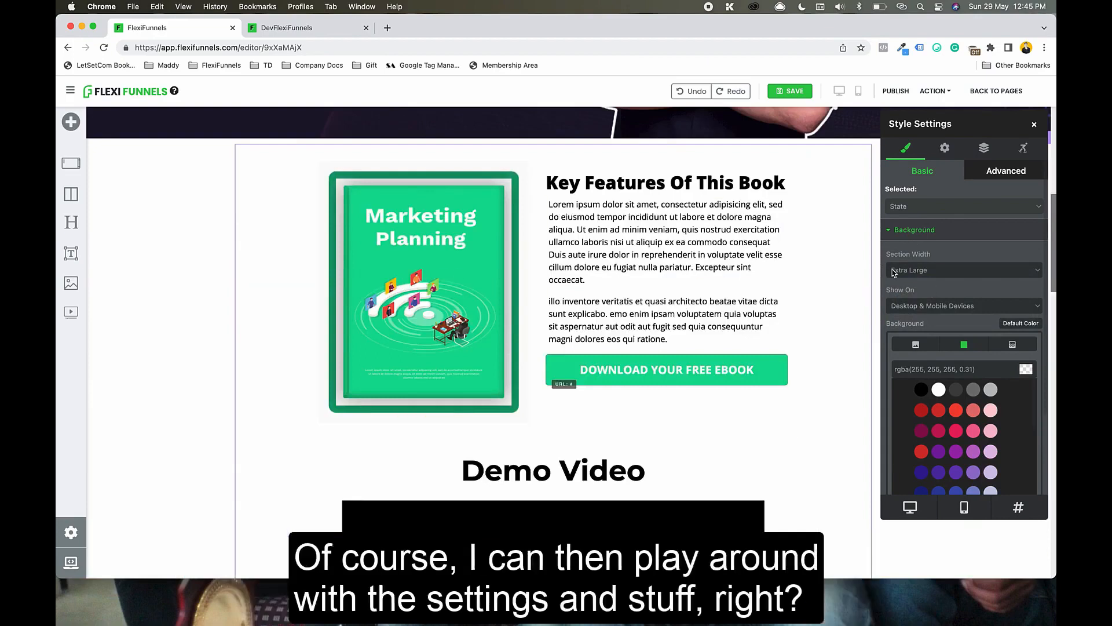
Step: Try the Large section width on the "Key Features Of This Book" container, then restore Extra Large and close its style settings
left_click(904, 272)
left_click(925, 284)
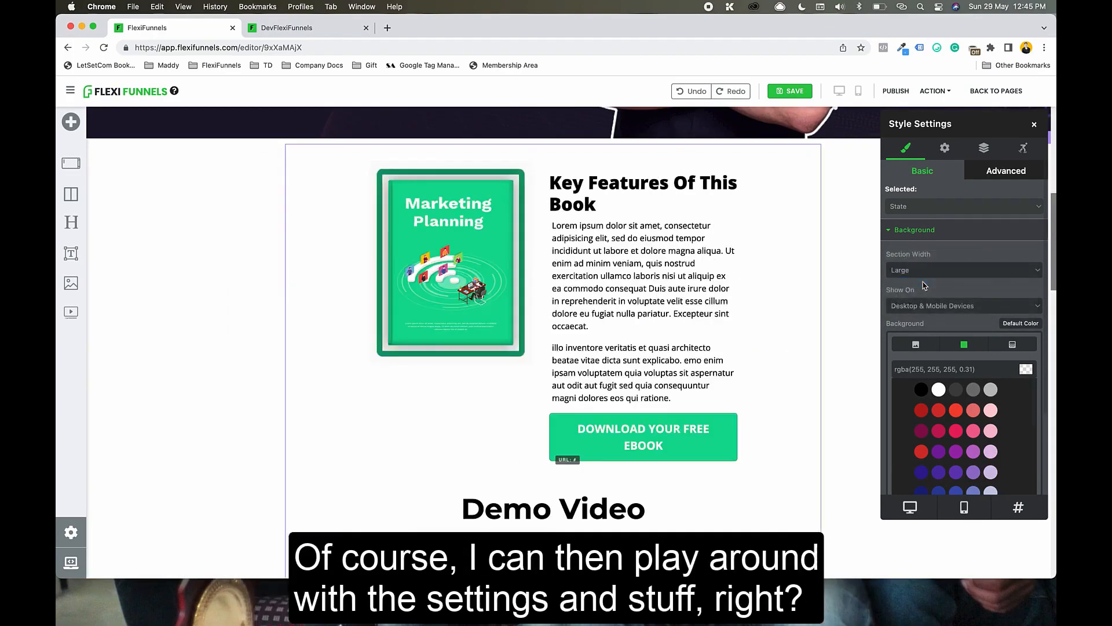
left_click(924, 270)
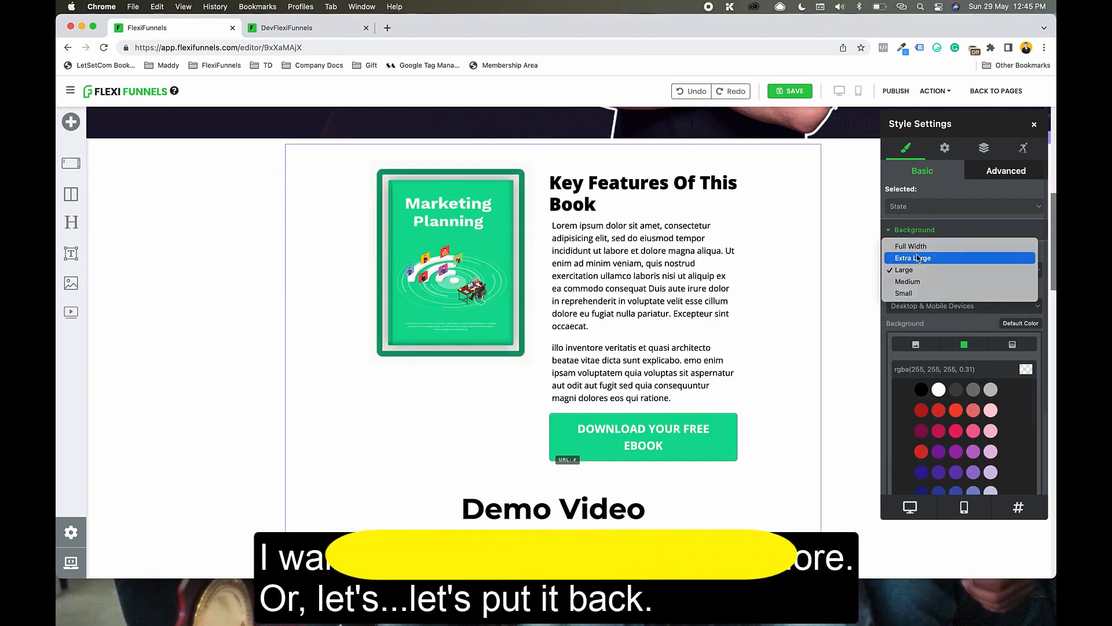
left_click(919, 259)
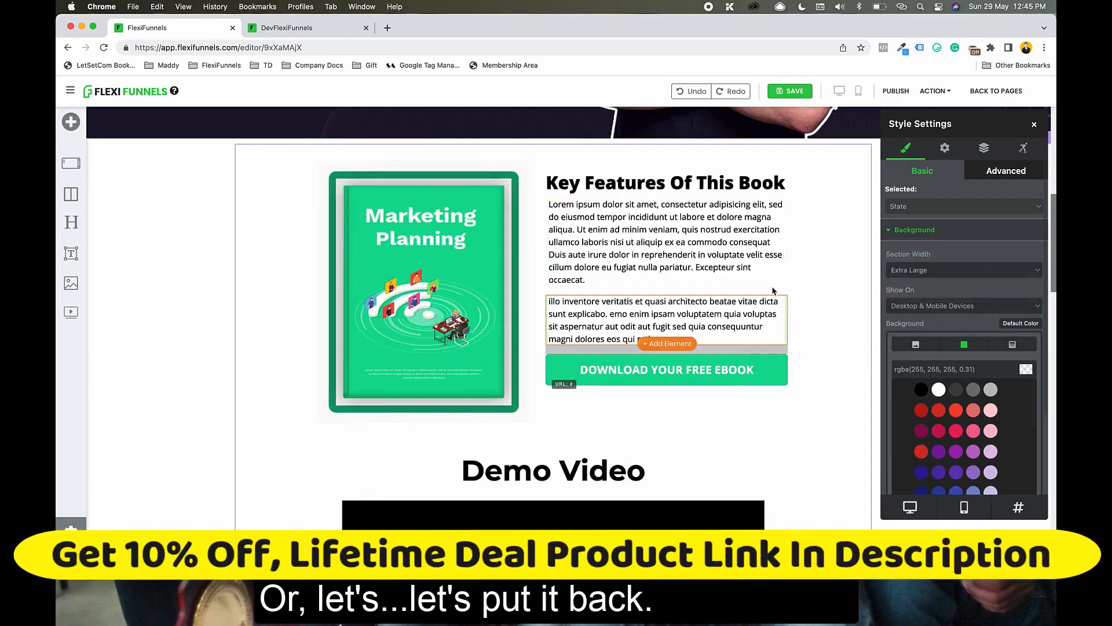
left_click(1036, 126)
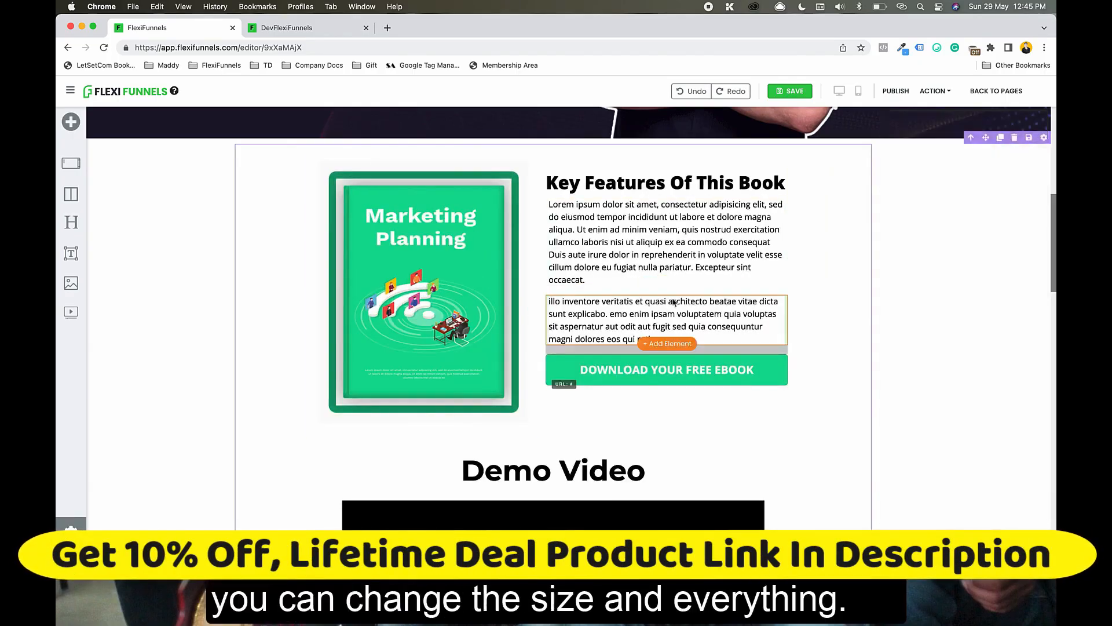
Step: Delete the row containing the "Demo Video" headline and video
scroll(666, 305, "down", 5)
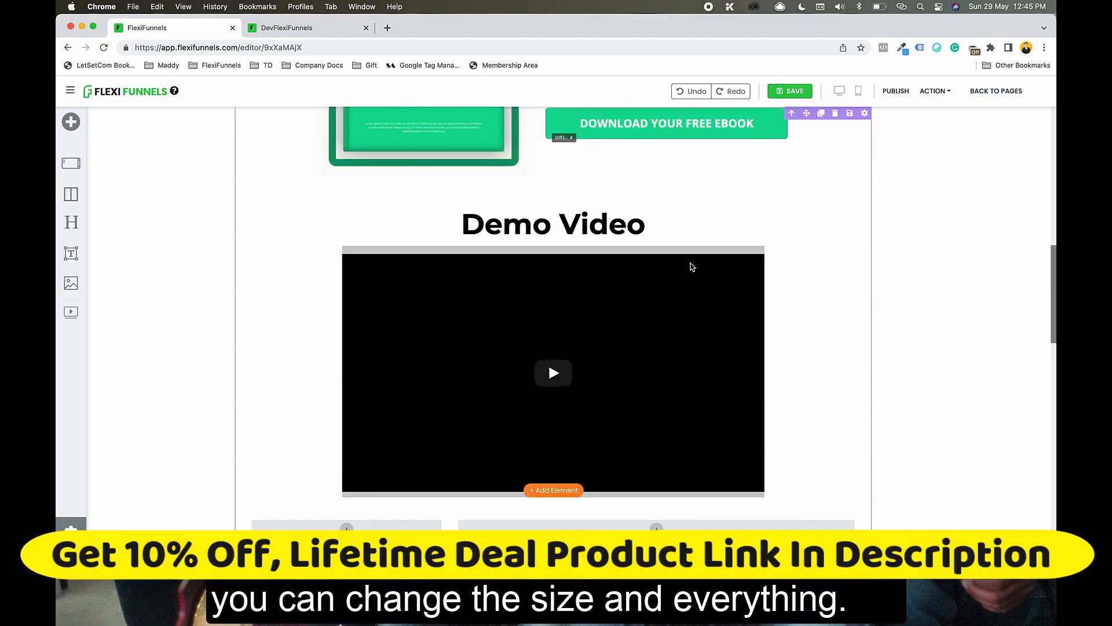
scroll(690, 266, "down", 5)
scroll(774, 293, "up", 5)
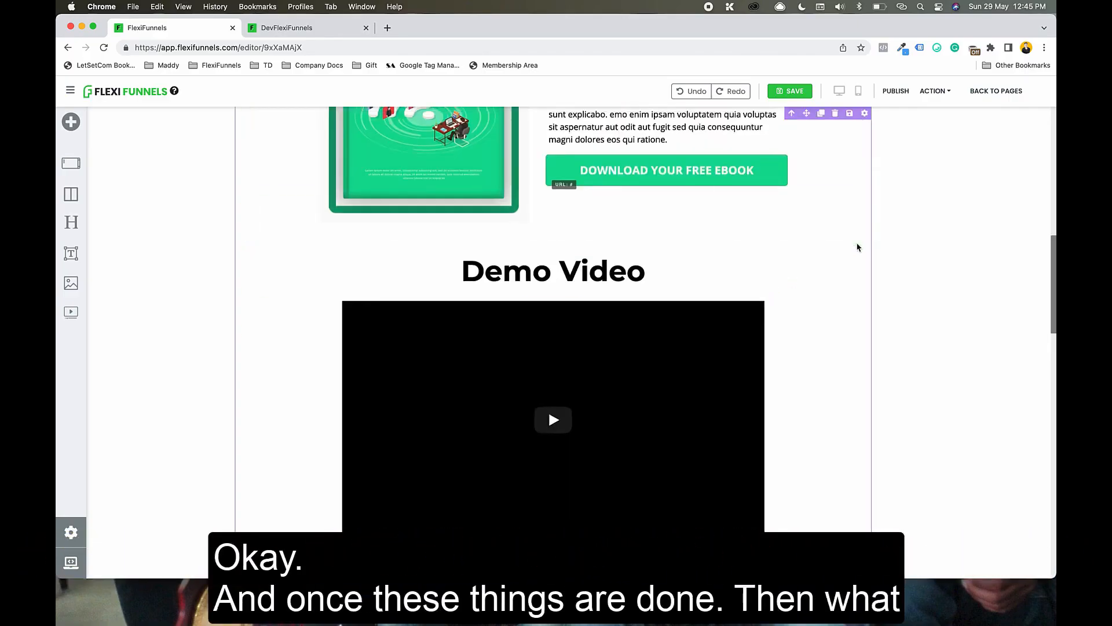
left_click(827, 237)
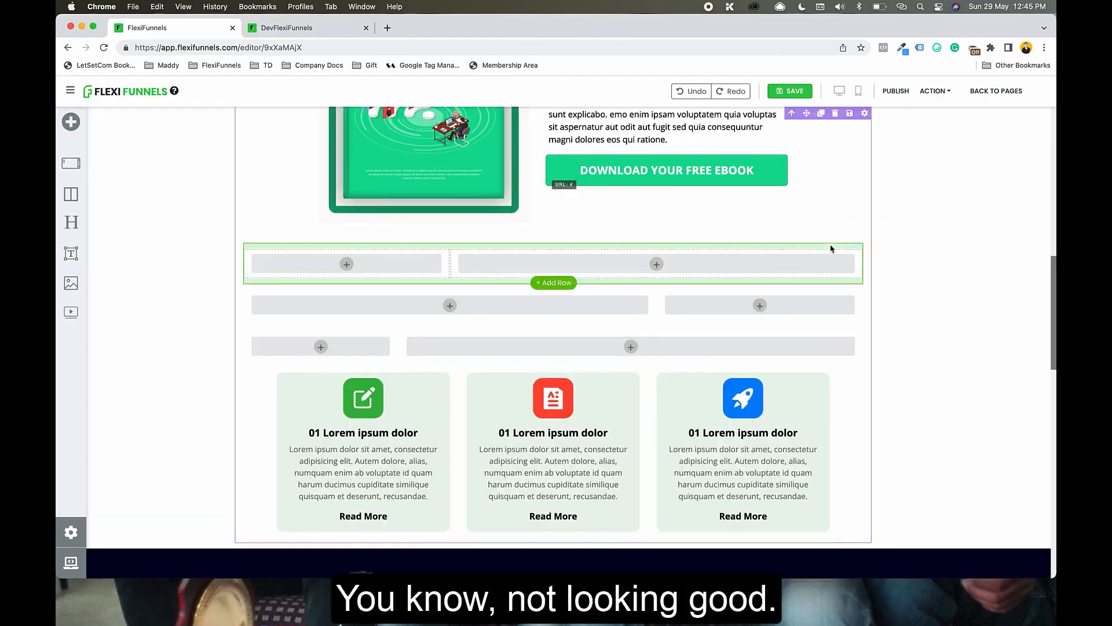
Step: Delete the three empty column rows above the "01 Lorem ipsum dolor" cards
left_click(826, 236)
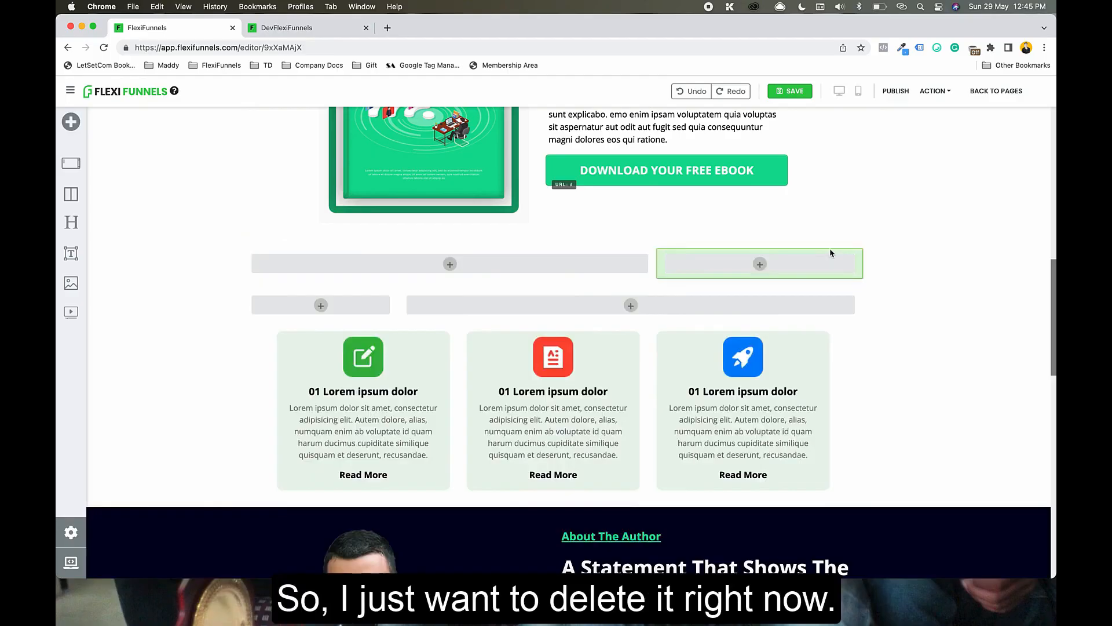
left_click(827, 236)
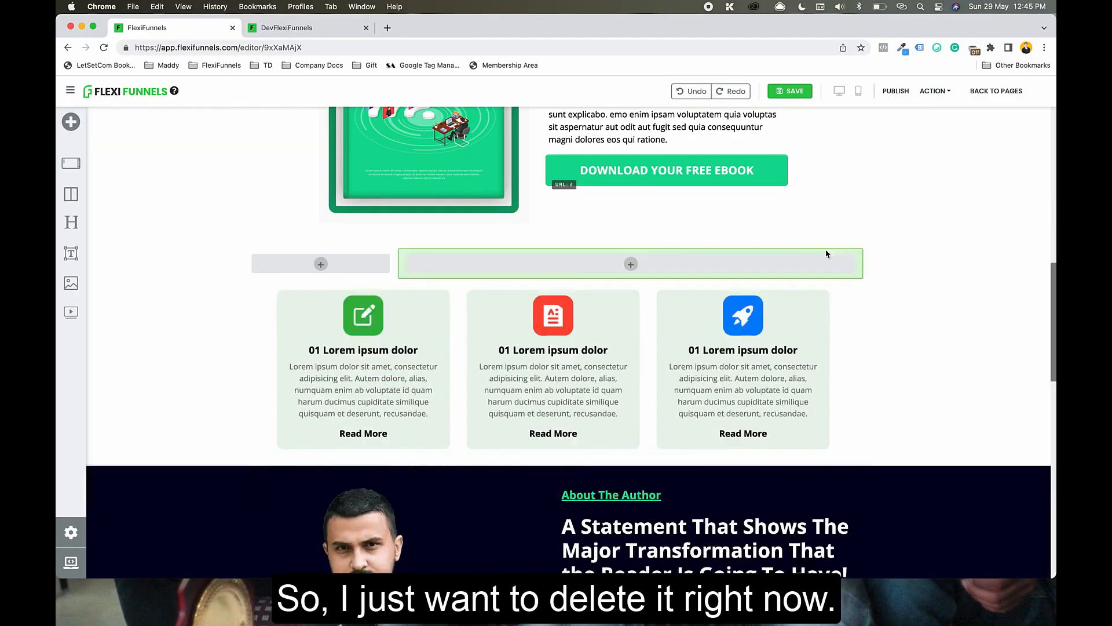
left_click(826, 236)
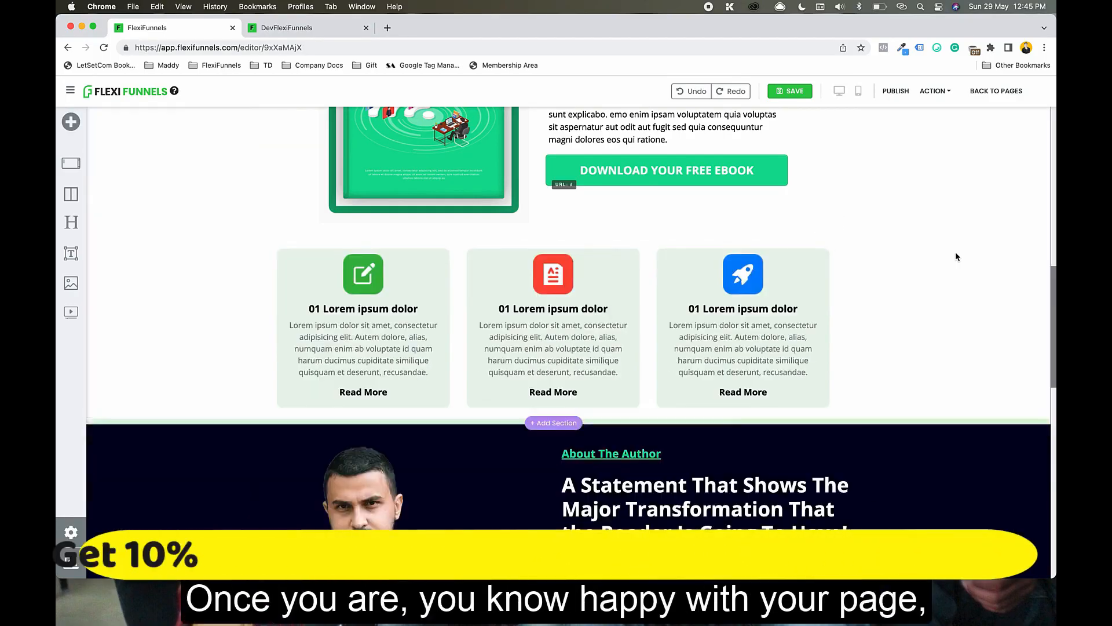
Step: Publish the opt-in page and open its published URL
scroll(956, 256, "up", 15)
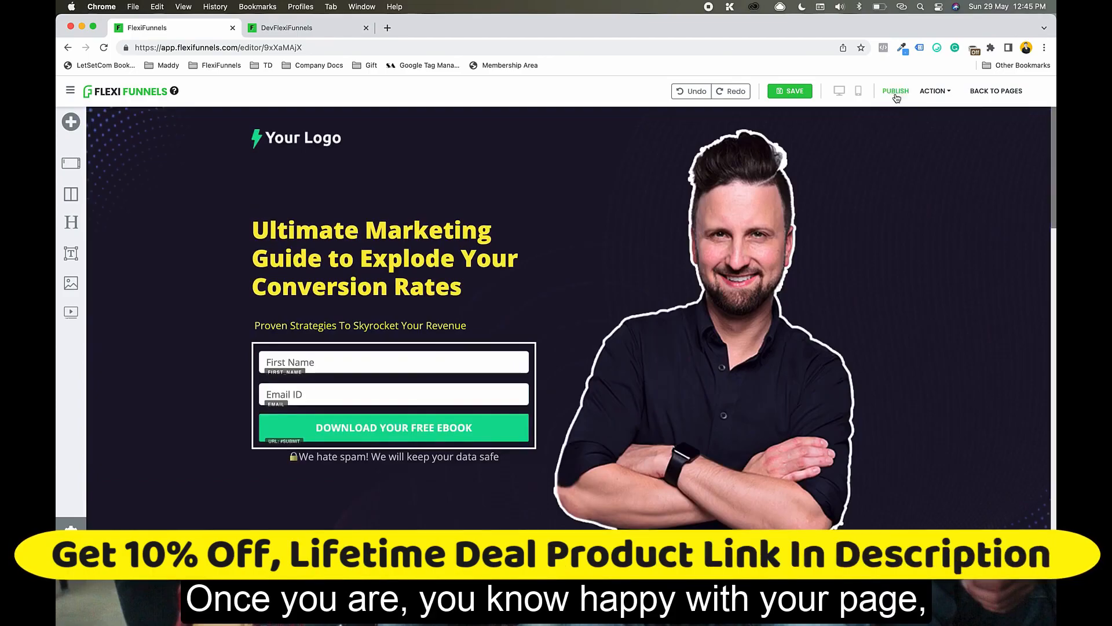
left_click(896, 93)
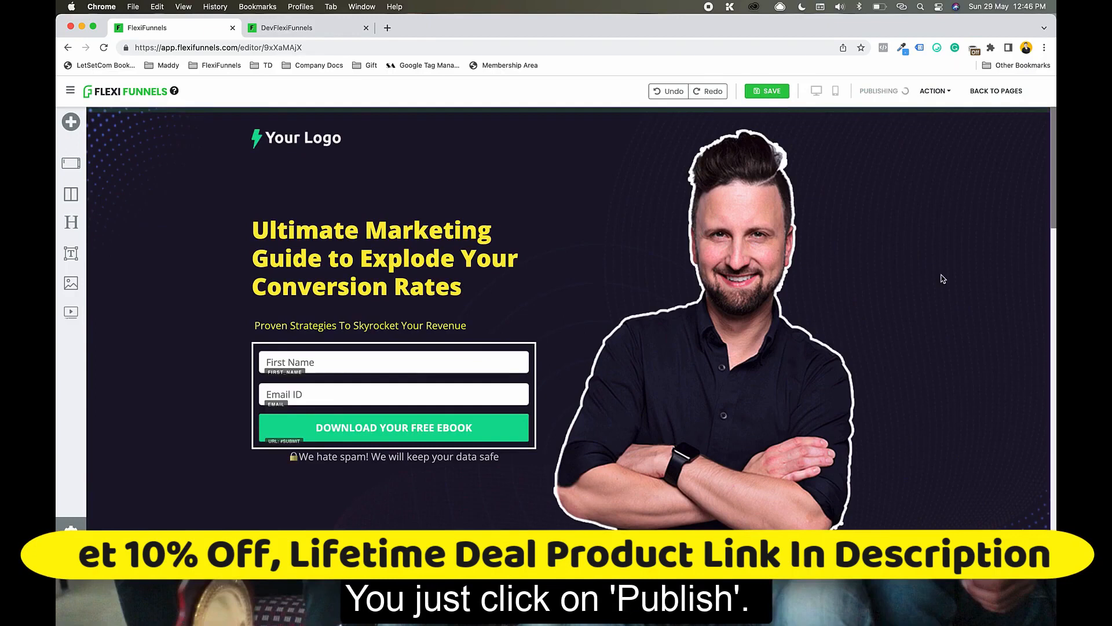
left_click(933, 92)
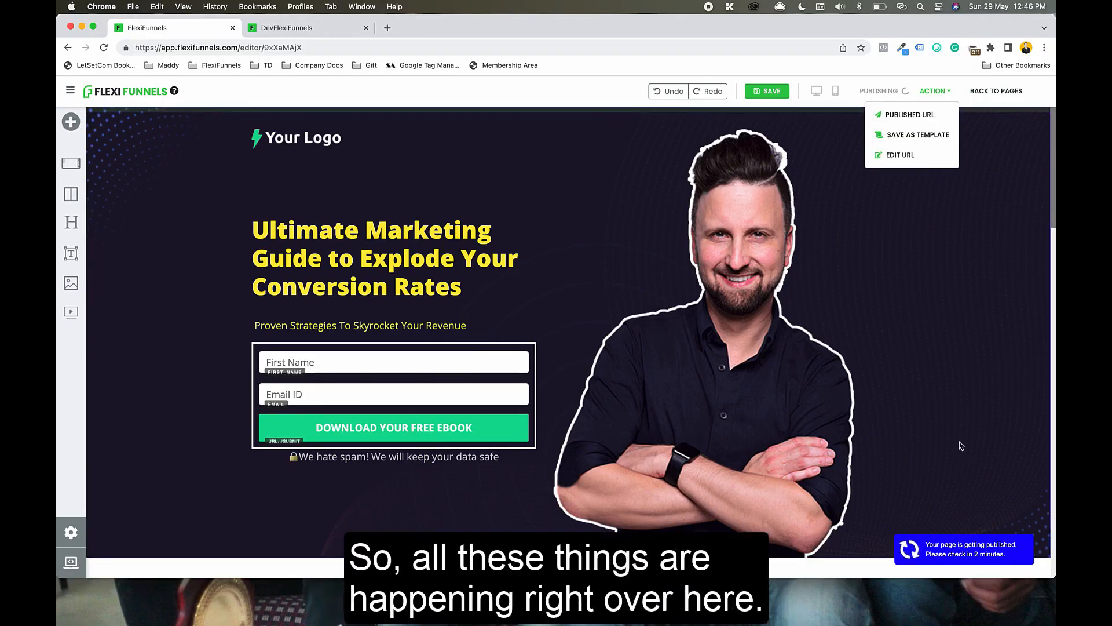
left_click(914, 118)
Step: Return to the editor and examine the page-level settings for retargeting codes, SEO and popups
left_click(203, 27)
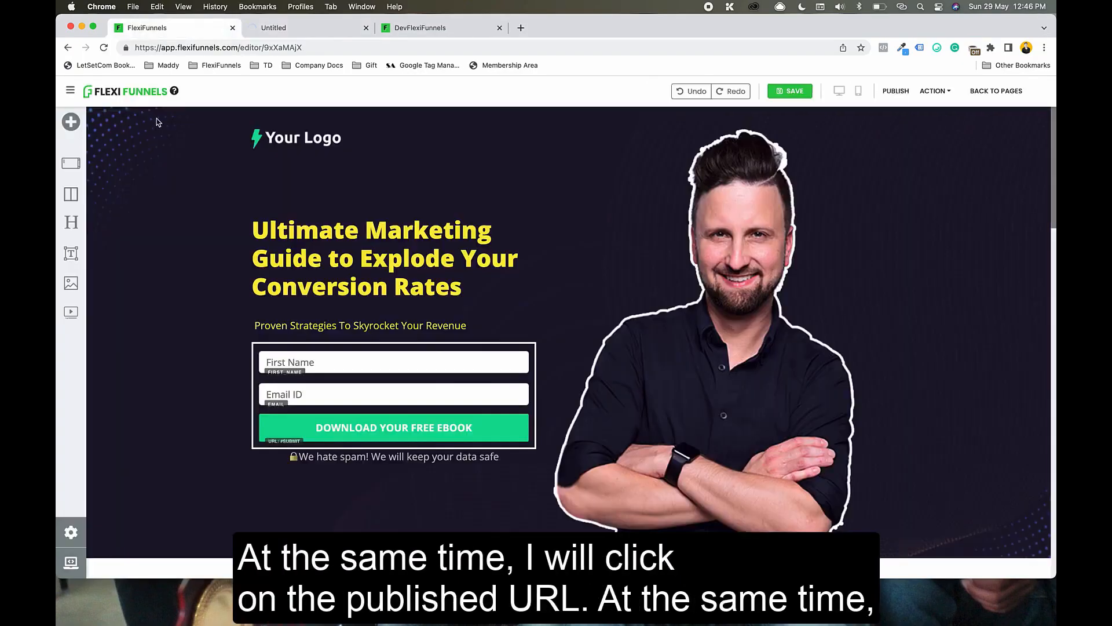
left_click(69, 531)
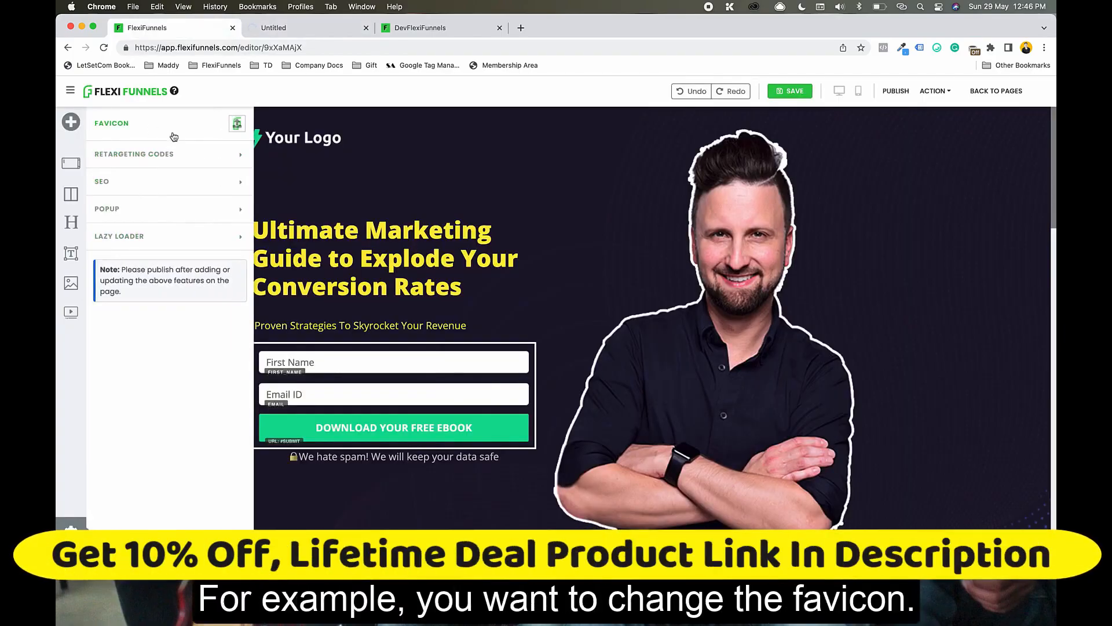
left_click(149, 155)
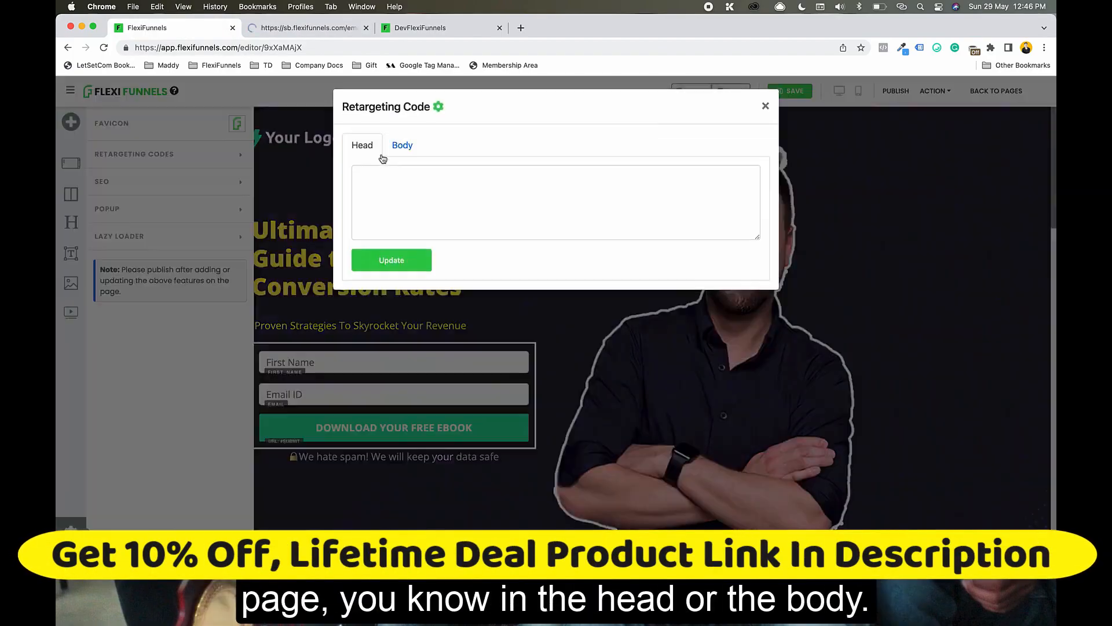
left_click(764, 110)
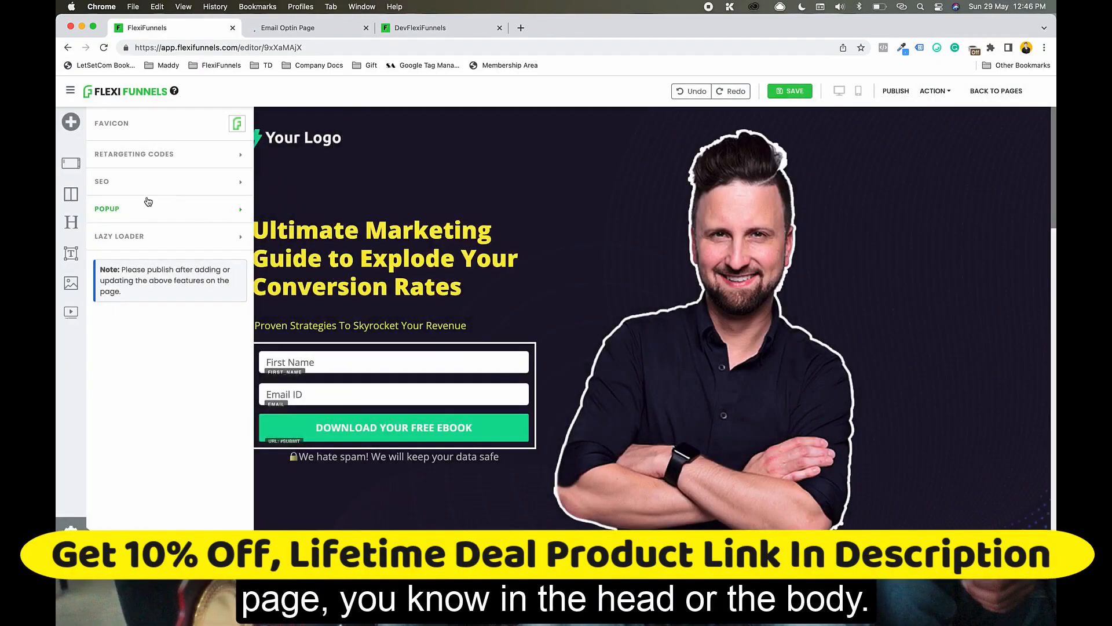
left_click(128, 185)
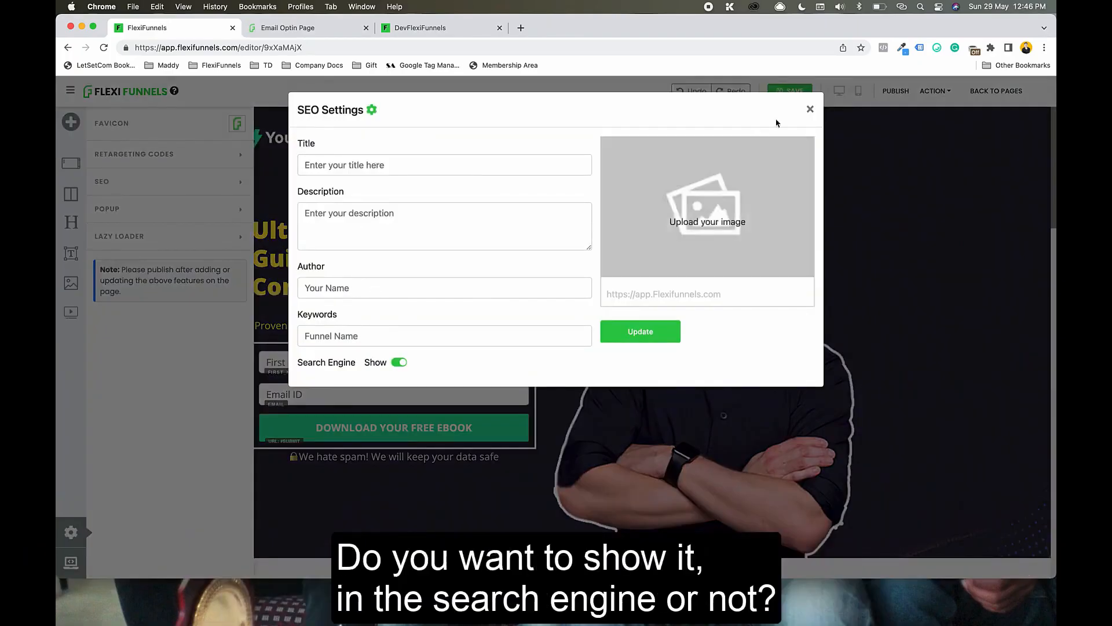
left_click(811, 111)
left_click(158, 219)
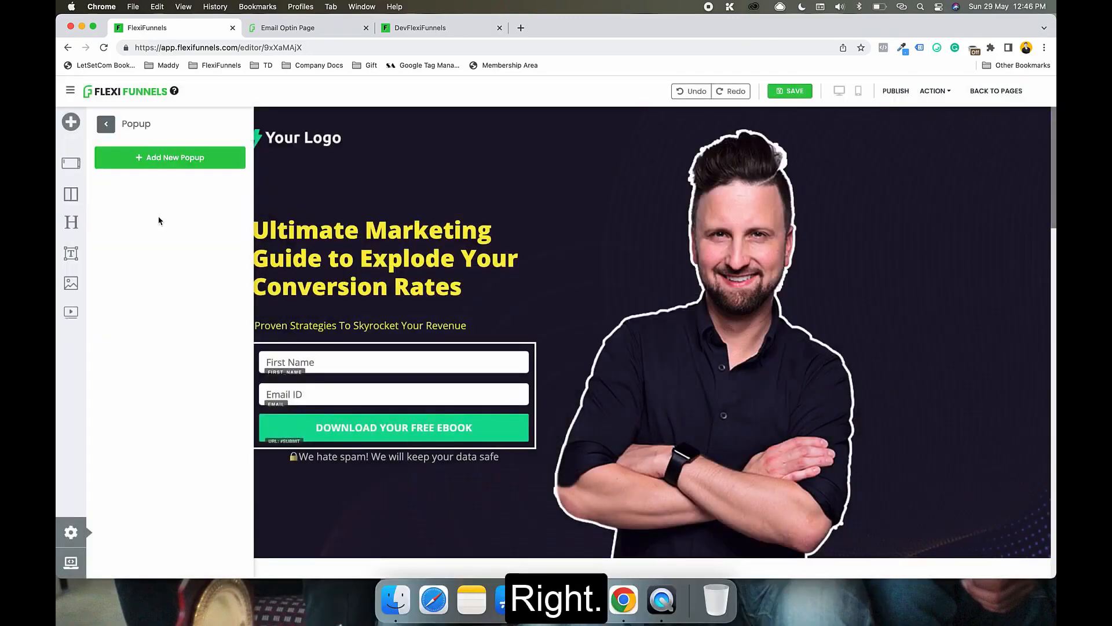
left_click(106, 123)
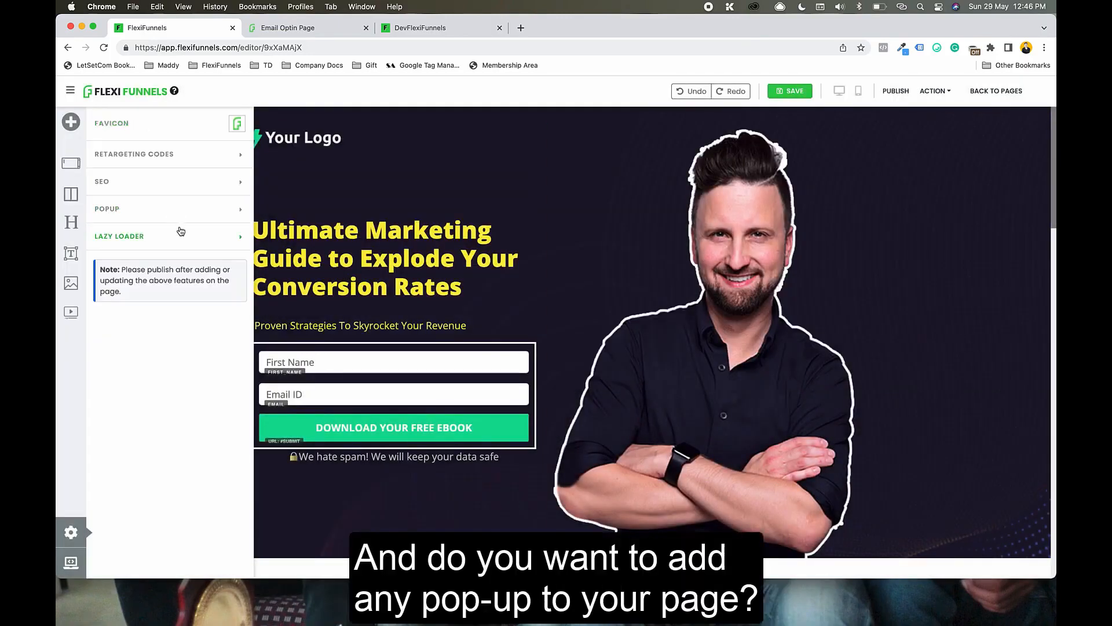
Step: Examine the lazy loader options for images and videos and close the page-level settings
left_click(180, 231)
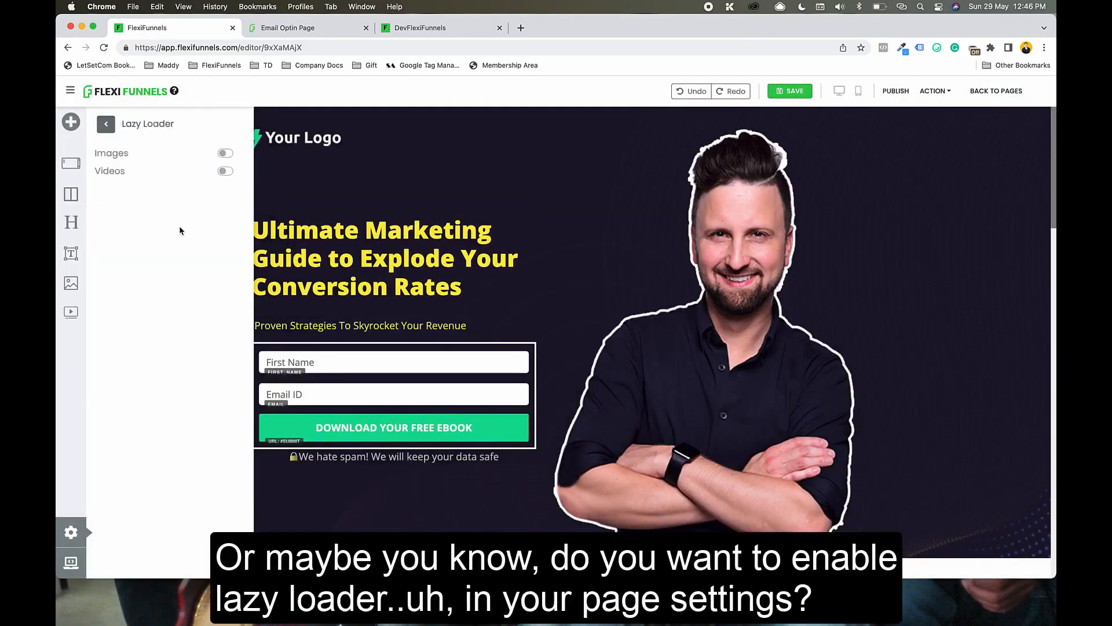
left_click(107, 123)
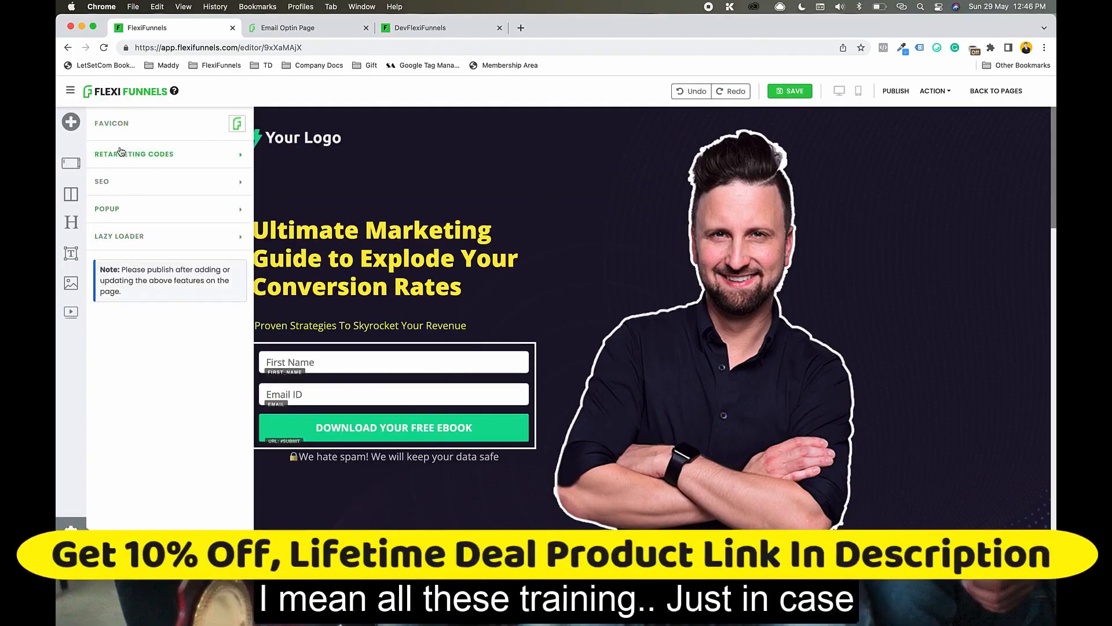
left_click(71, 532)
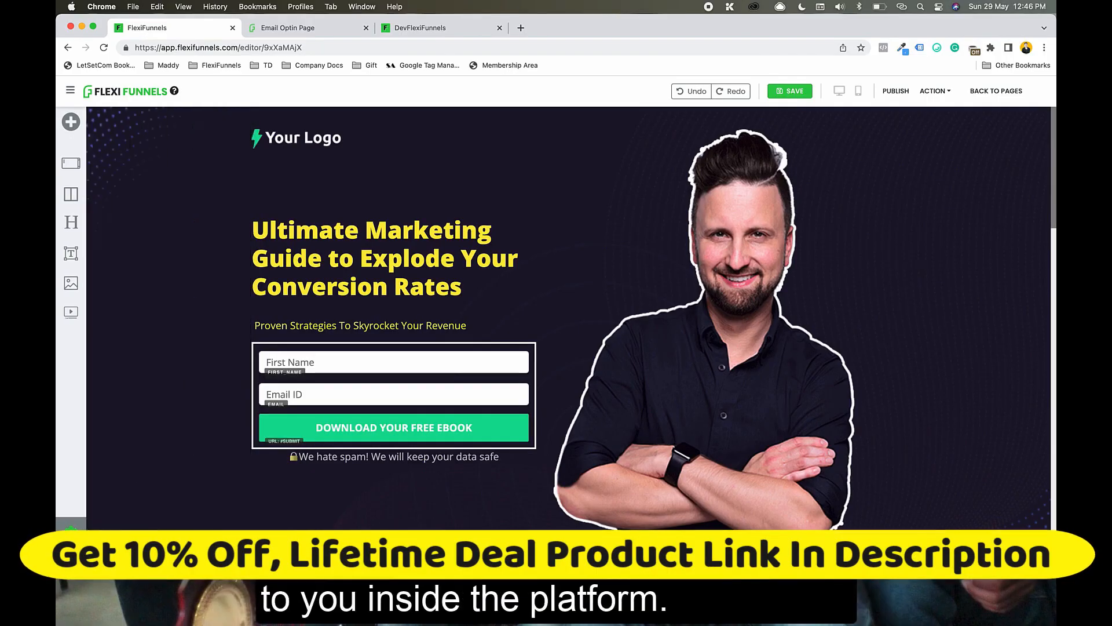
Step: Open the live opt-in page from the editor, look through the published page and close the duplicate tab
left_click(937, 93)
left_click(917, 118)
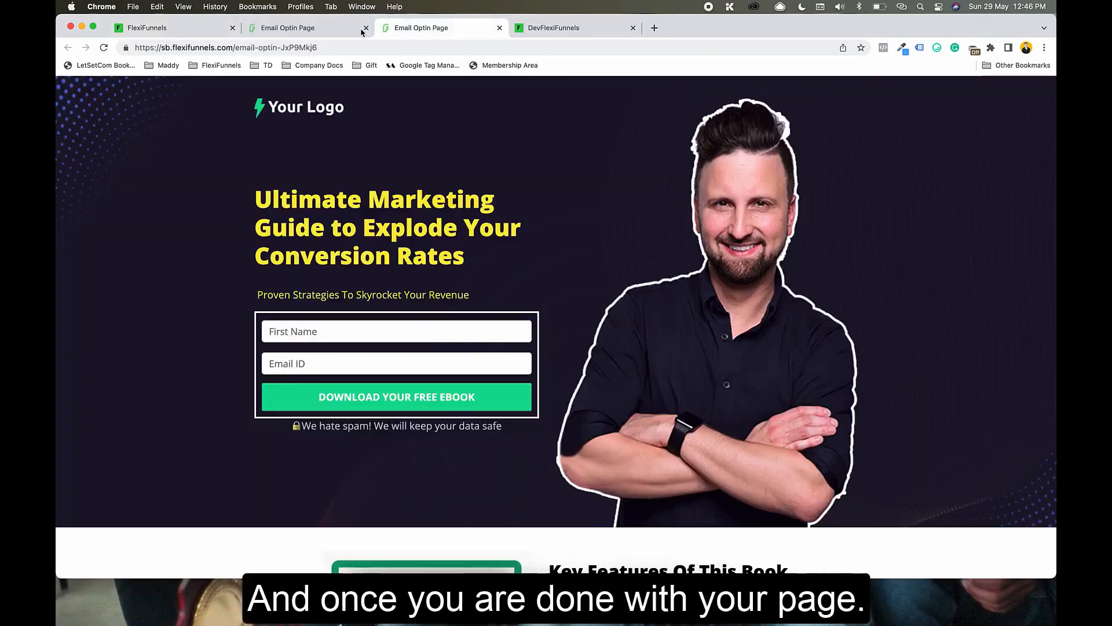
left_click(333, 30)
scroll(463, 290, "down", 20)
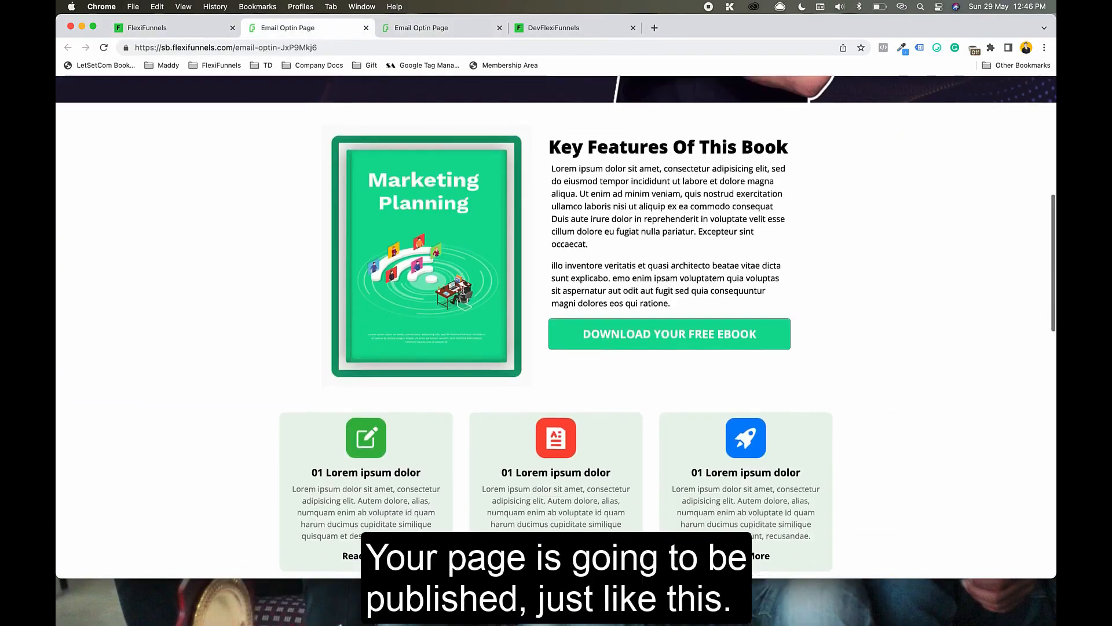
scroll(463, 289, "up", 20)
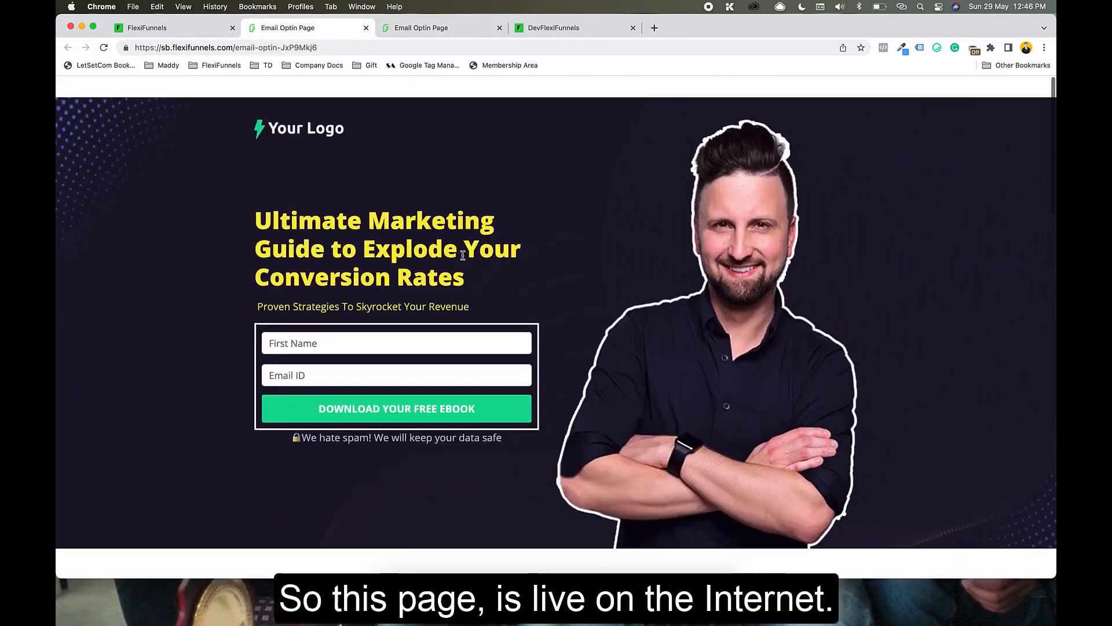
left_click(462, 28)
key("super+w")
left_click(300, 28)
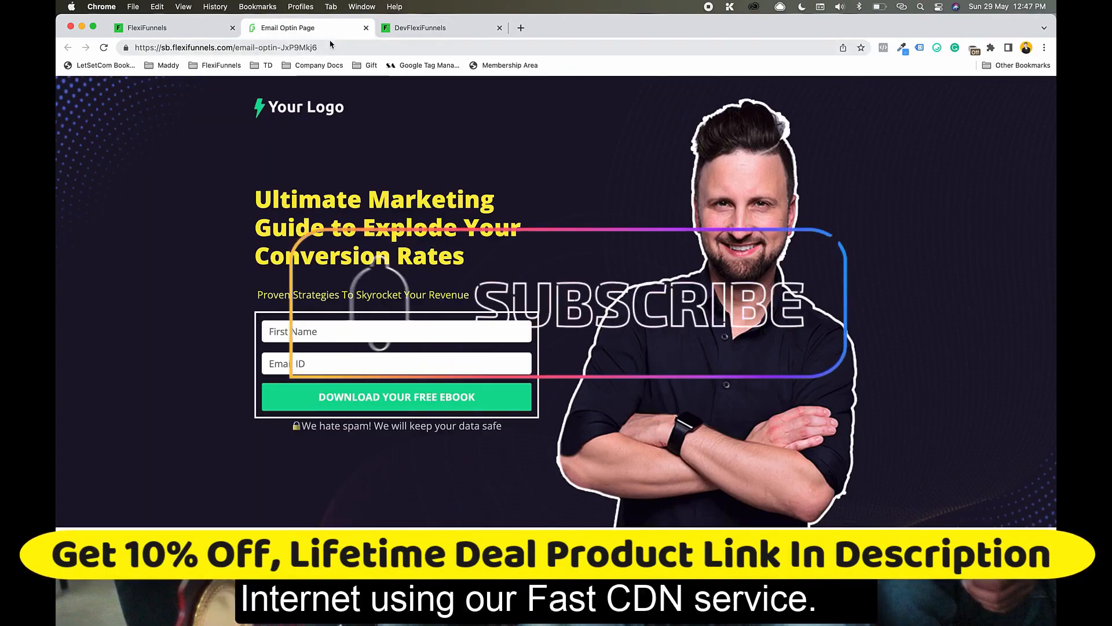
Step: Load the published opt-in page's URL in a new browser tab and look through the whole page
left_click(301, 47)
key("super+c")
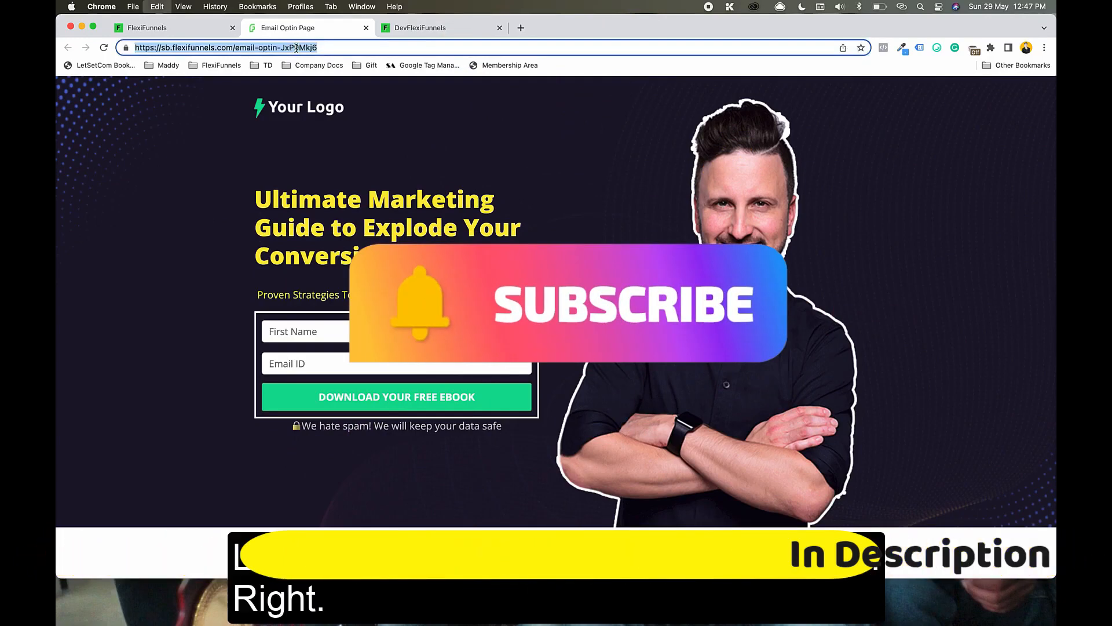
left_click(525, 32)
key("super+v")
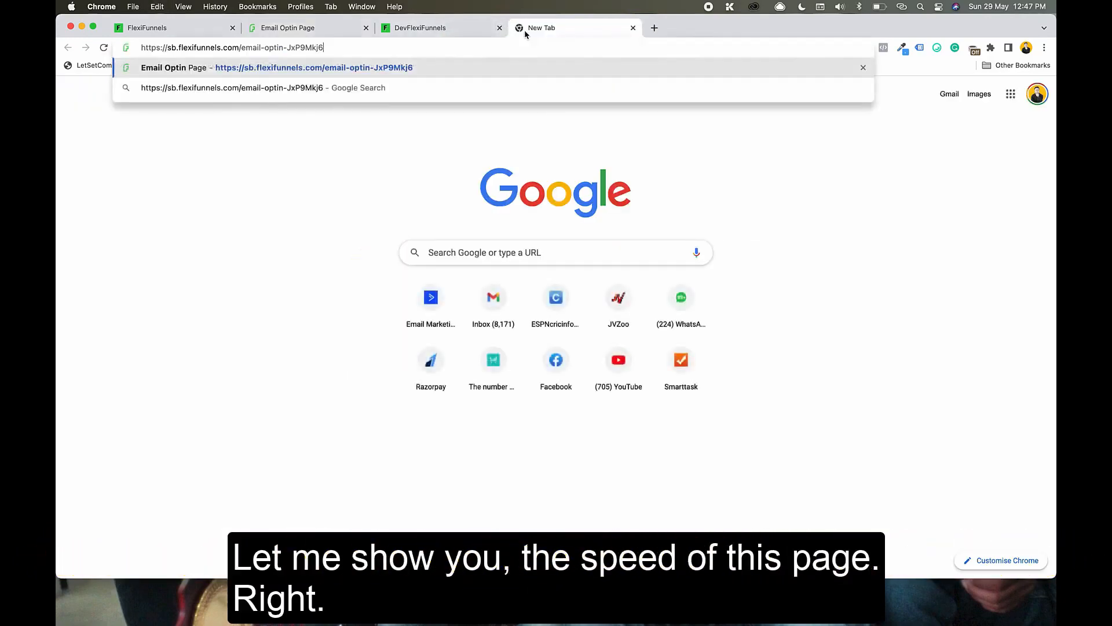
key("Return")
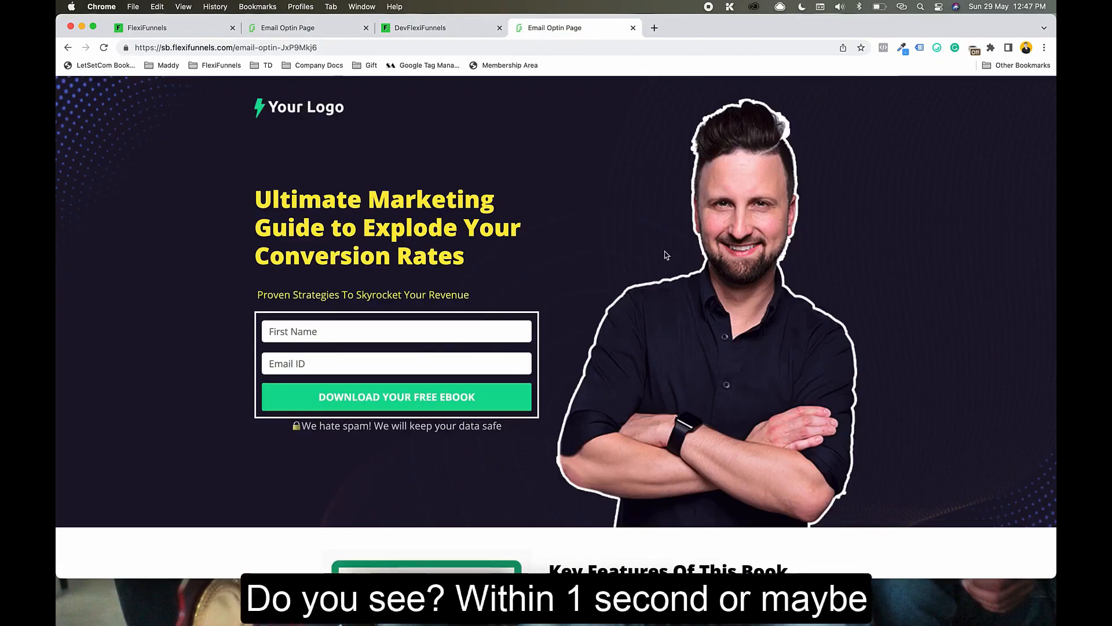
scroll(666, 255, "down", 20)
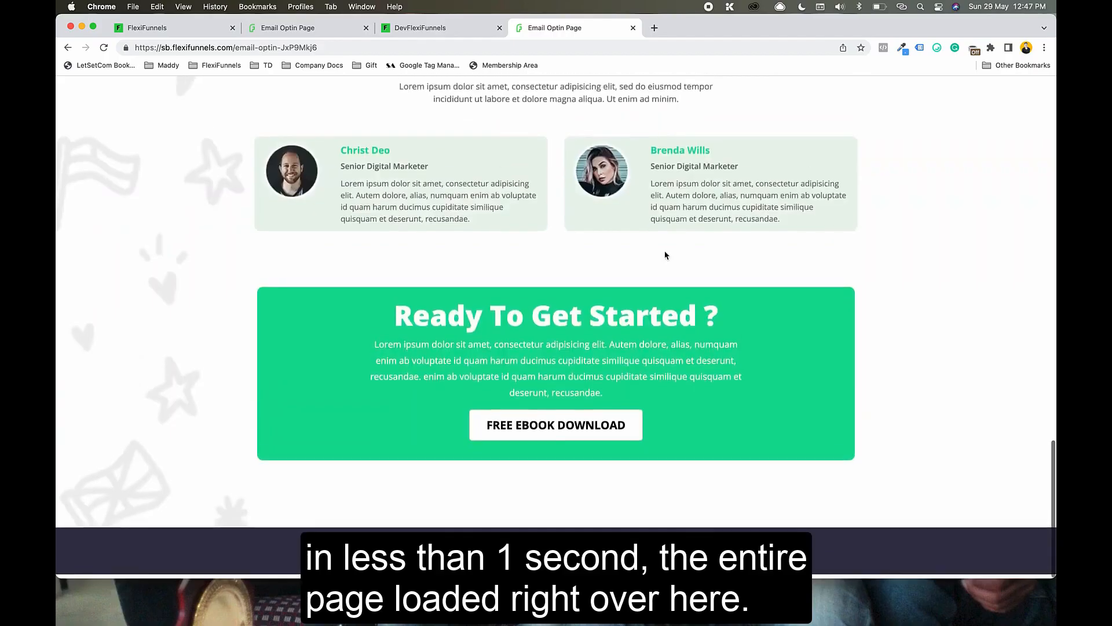
scroll(667, 255, "up", 20)
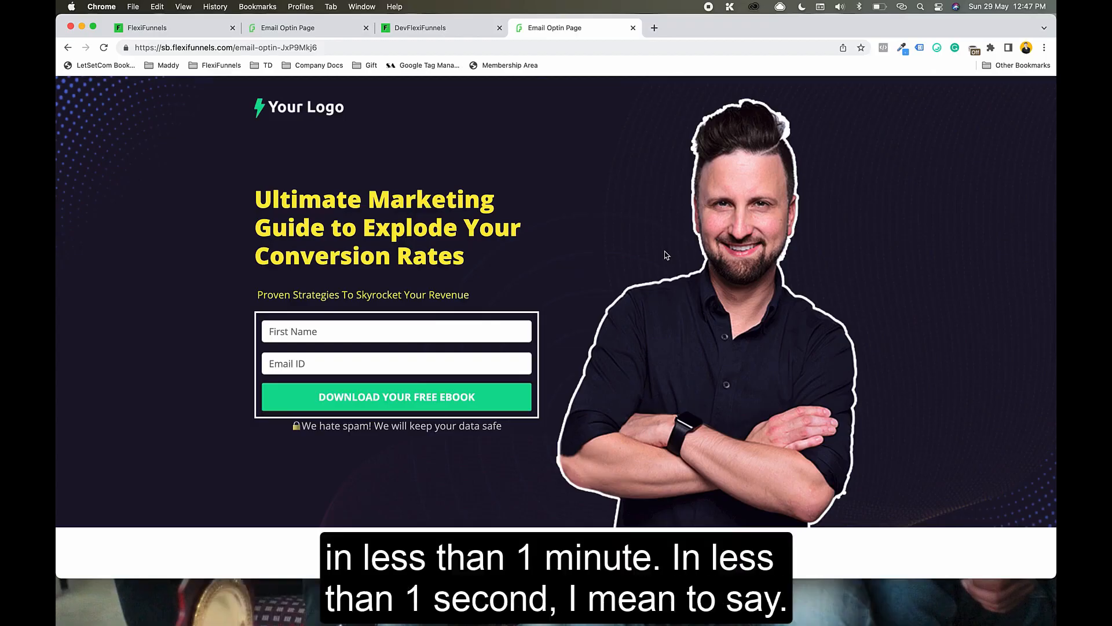
scroll(665, 255, "down", 20)
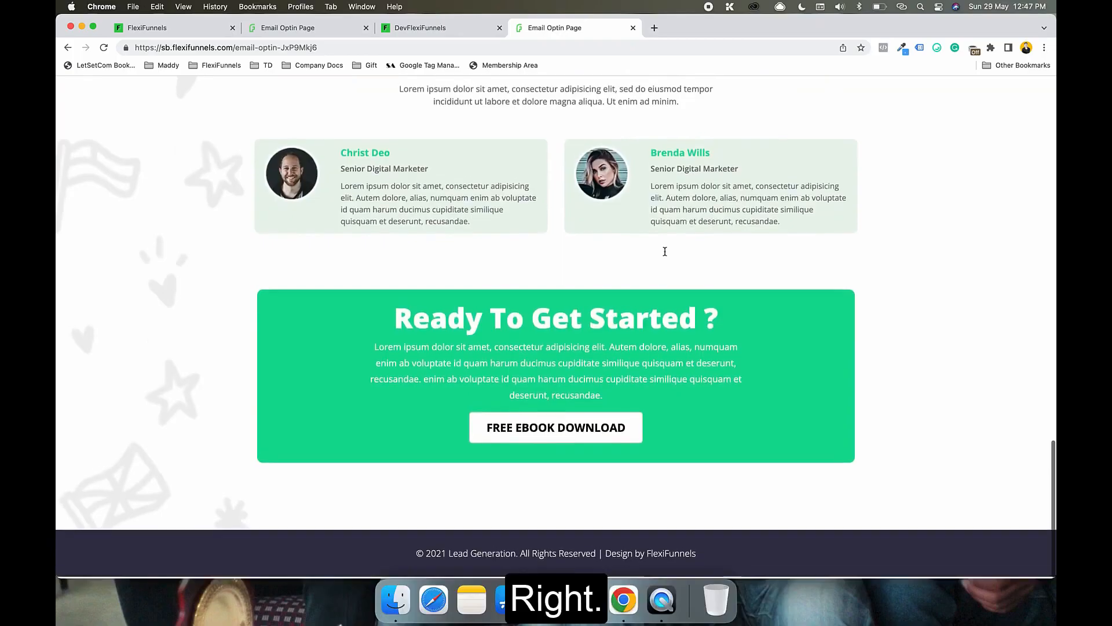
scroll(666, 255, "up", 10)
scroll(666, 255, "up", 10)
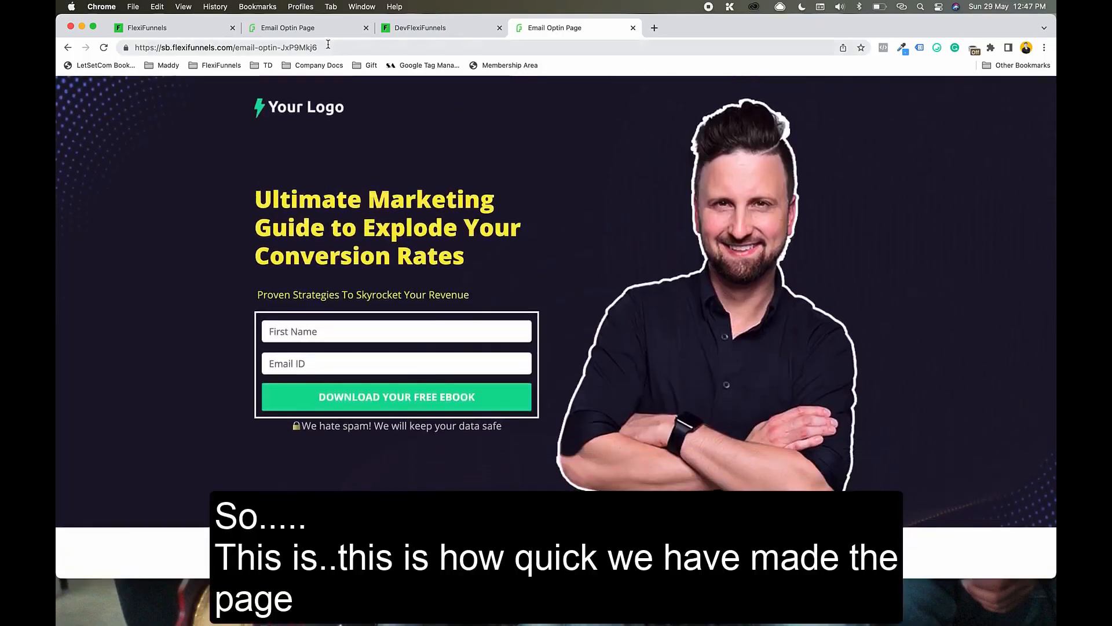
Step: Close the older published-page tab and leave the editor for the project's page overview
left_click(291, 30)
left_click(367, 28)
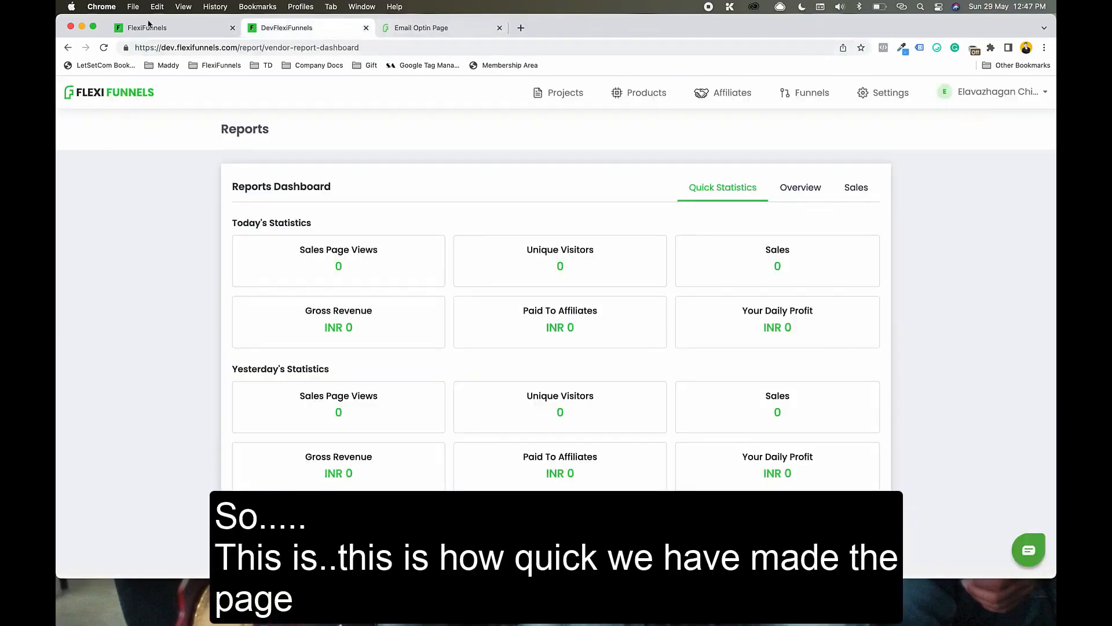
left_click(182, 31)
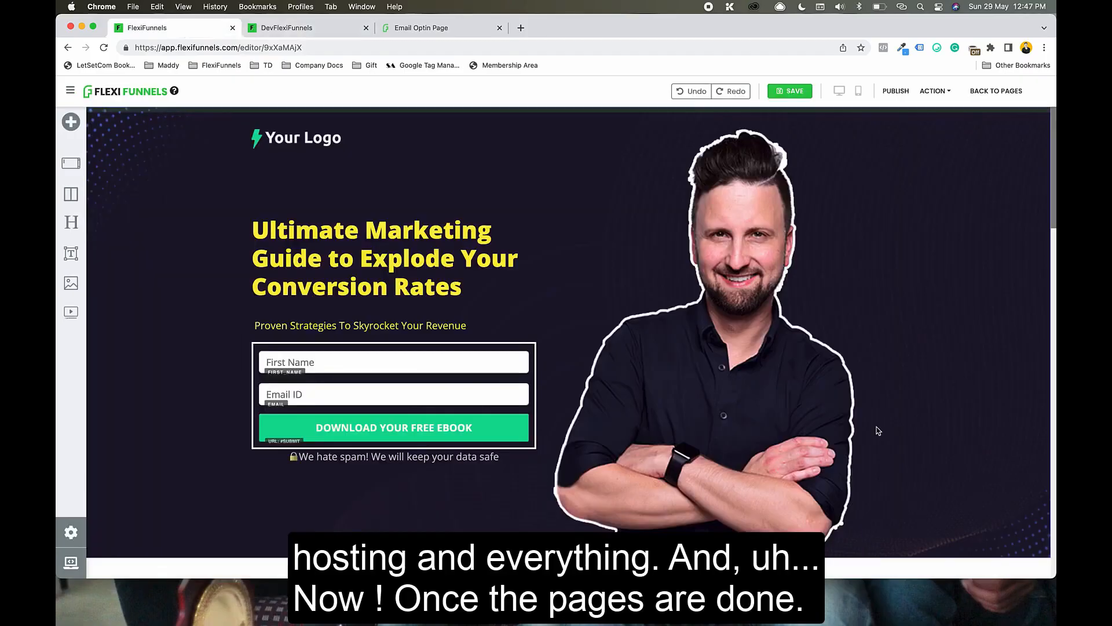
left_click(1003, 91)
left_click(585, 235)
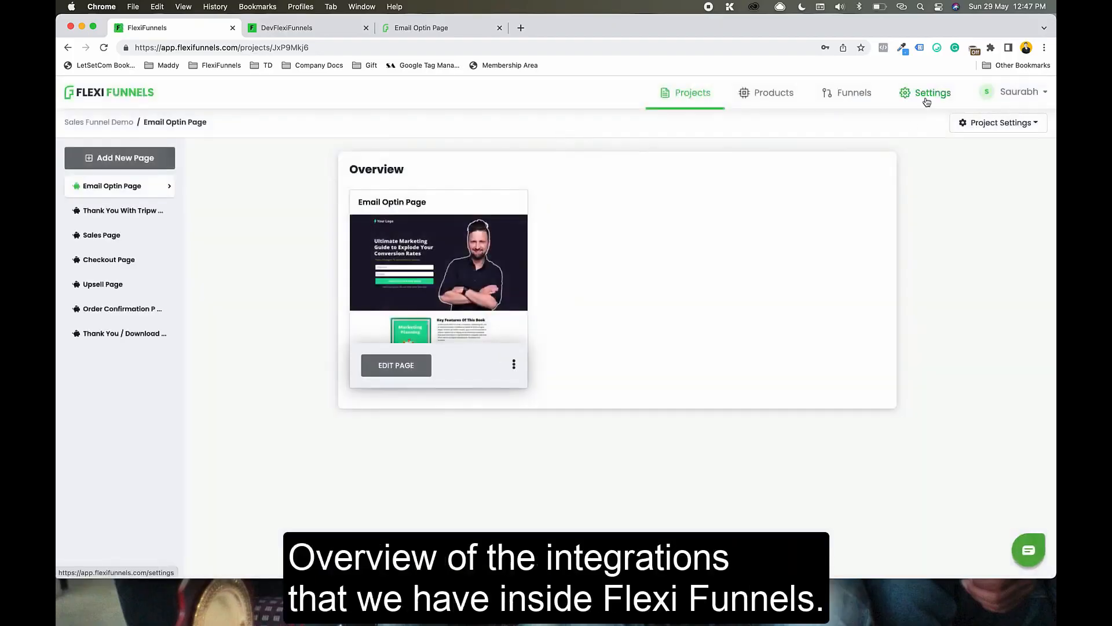
Step: Open the account settings in a new tab and examine the email autoresponders available to connect
right_click(930, 94)
left_click(938, 102)
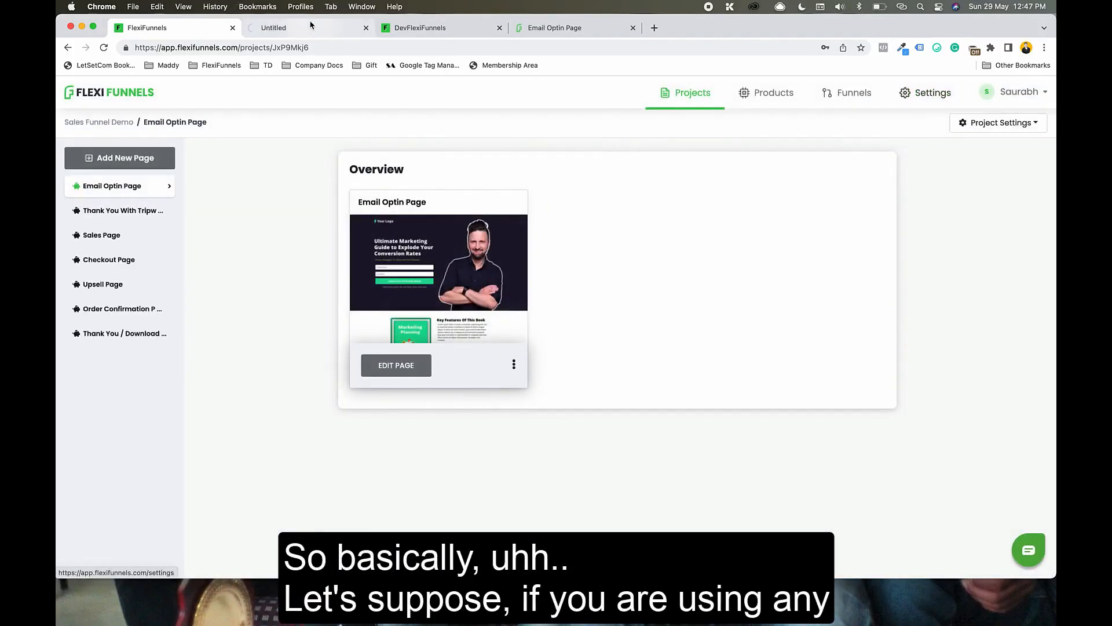
left_click(311, 25)
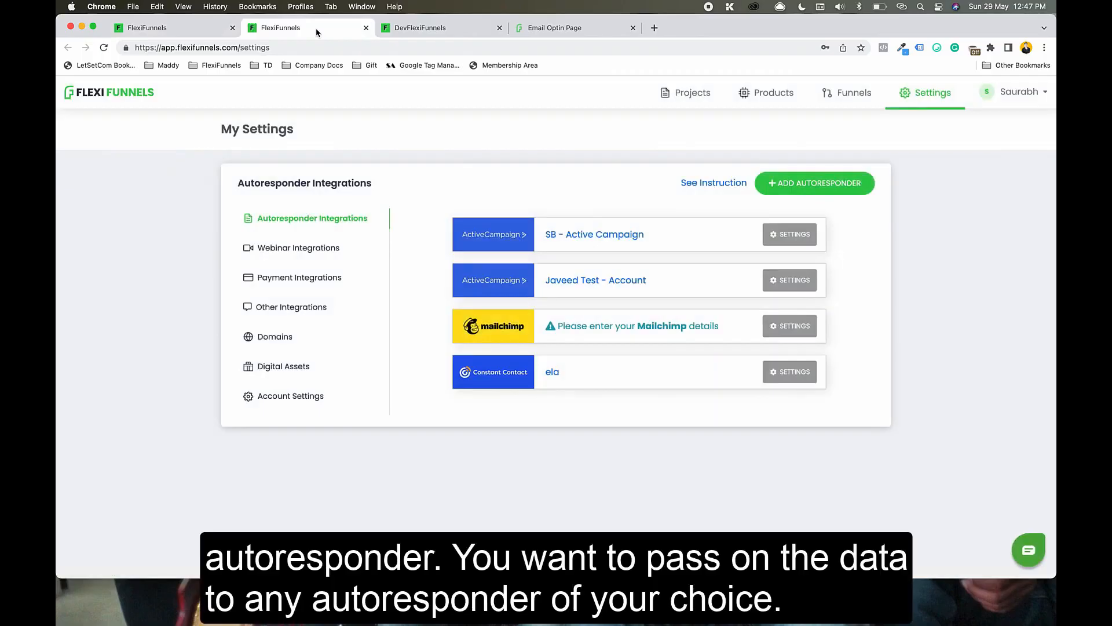
left_click(823, 183)
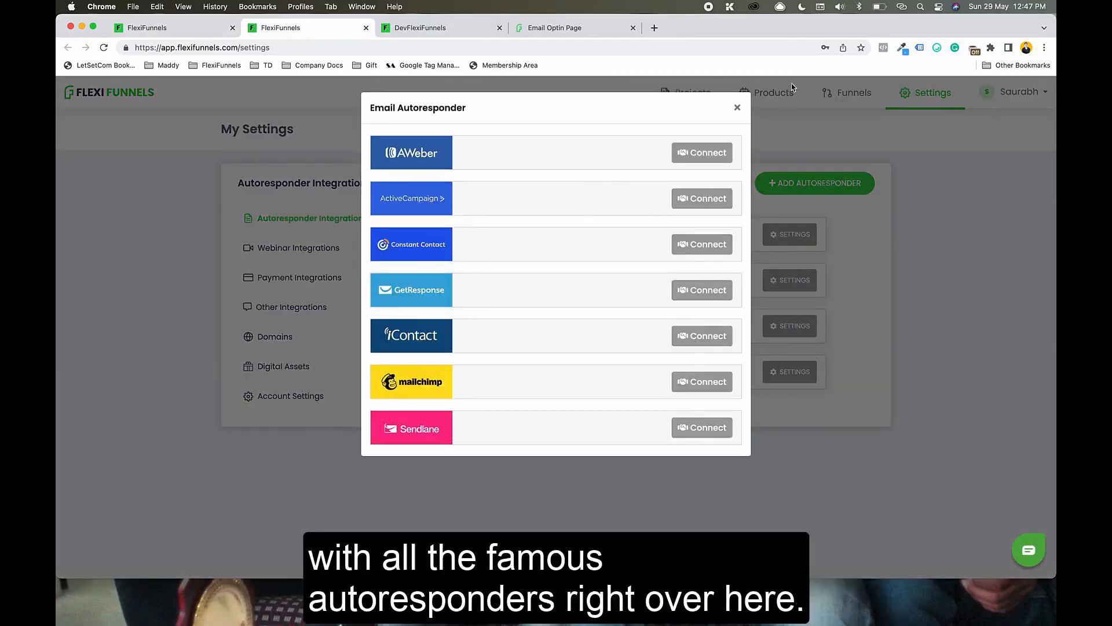
left_click(737, 107)
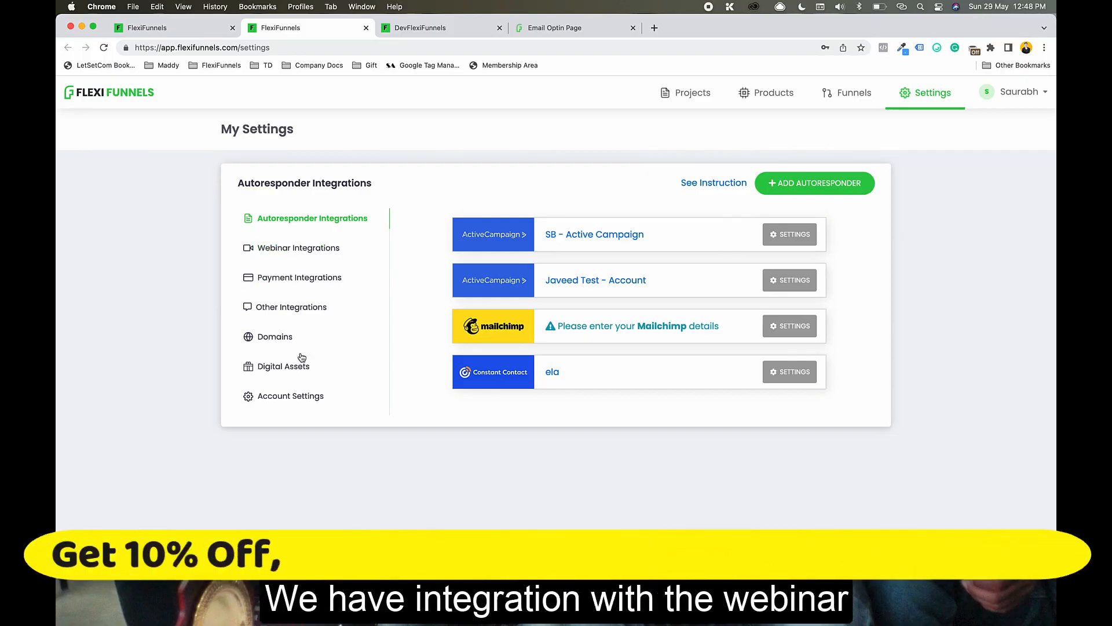
Step: Open the domain settings and inspect the subdomain in the published opt-in page's URL
left_click(270, 342)
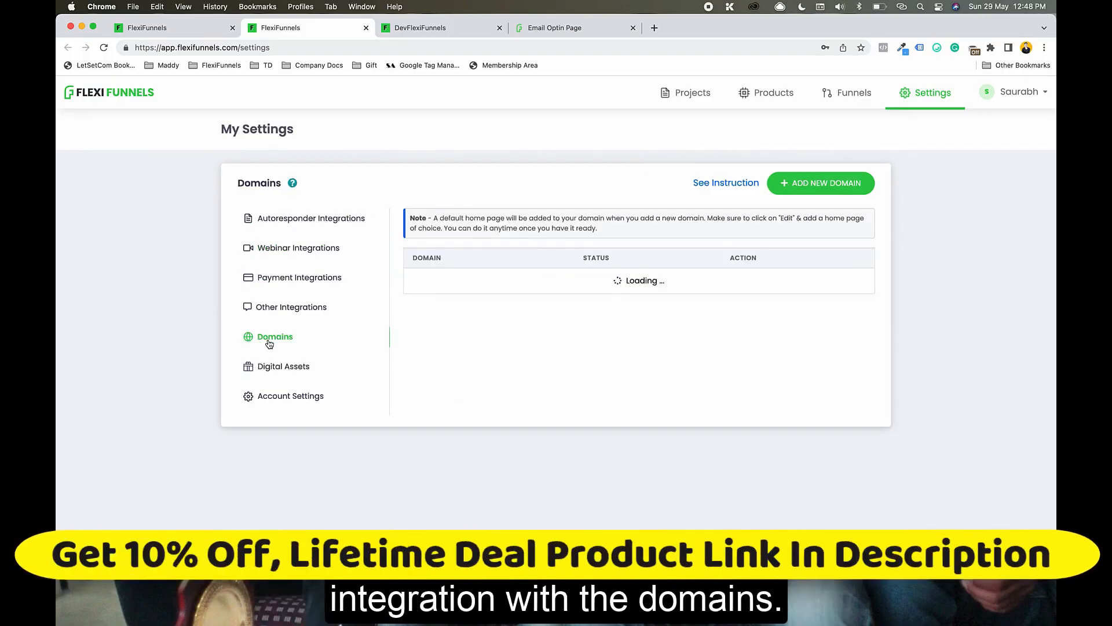
left_click(187, 28)
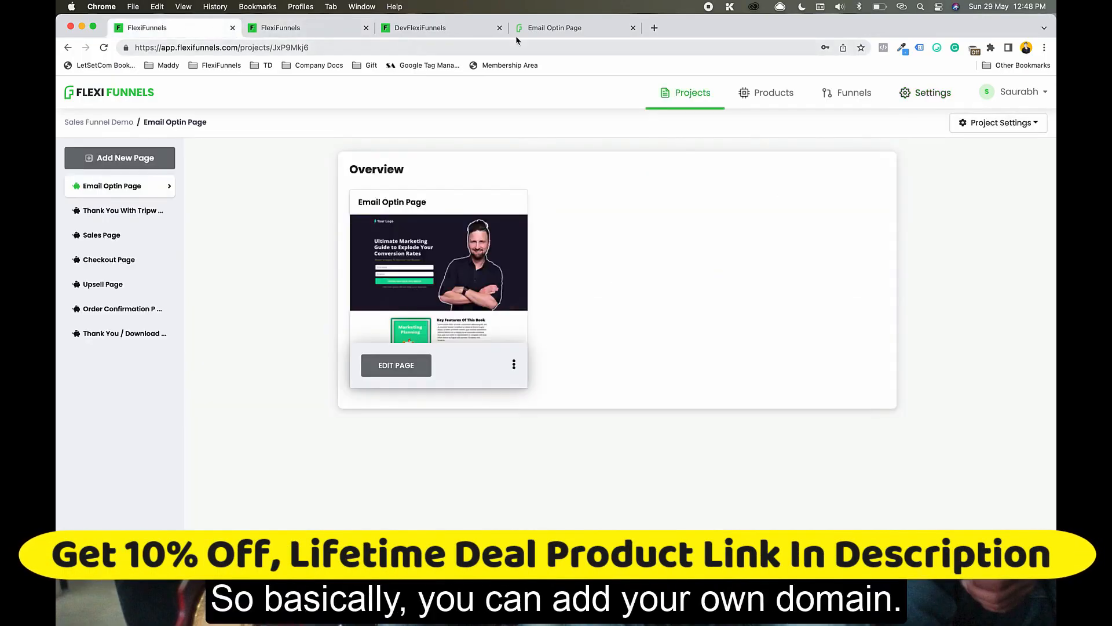
left_click(579, 27)
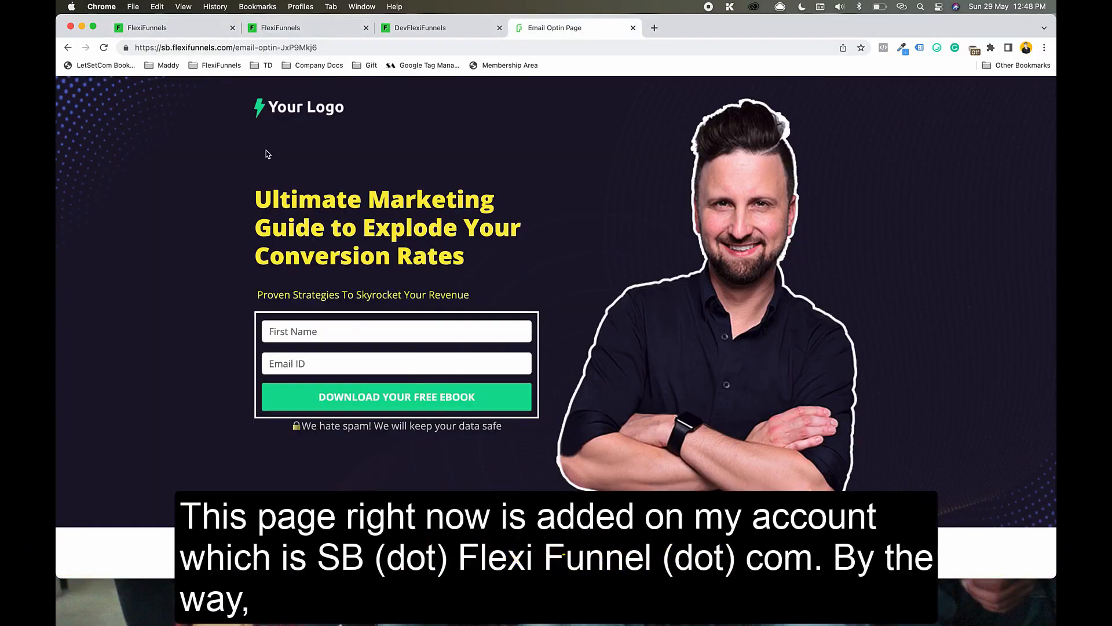
left_click(171, 46)
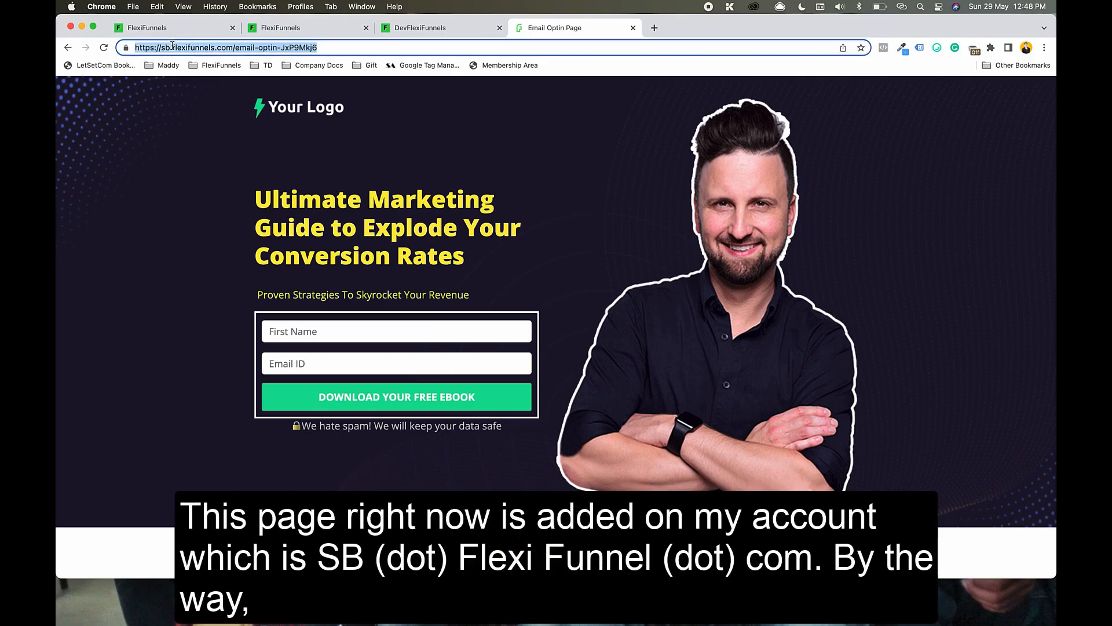
left_click(222, 48)
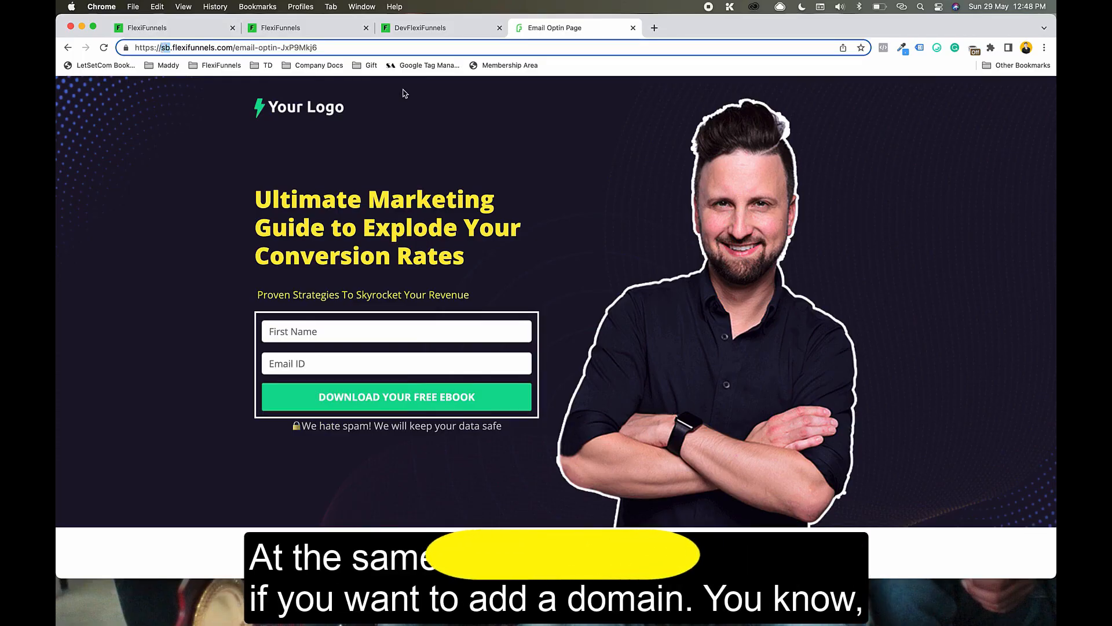
Step: Return to the domain settings and examine the list of domains already added
left_click(195, 27)
left_click(281, 28)
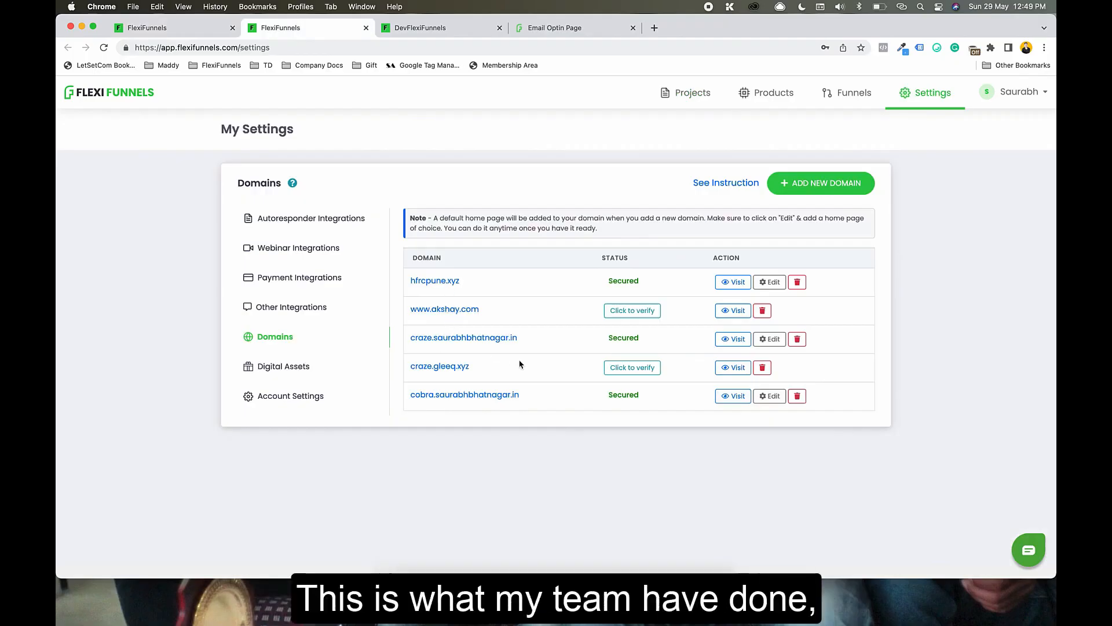
left_click_drag(534, 400, 415, 350)
left_click(612, 453)
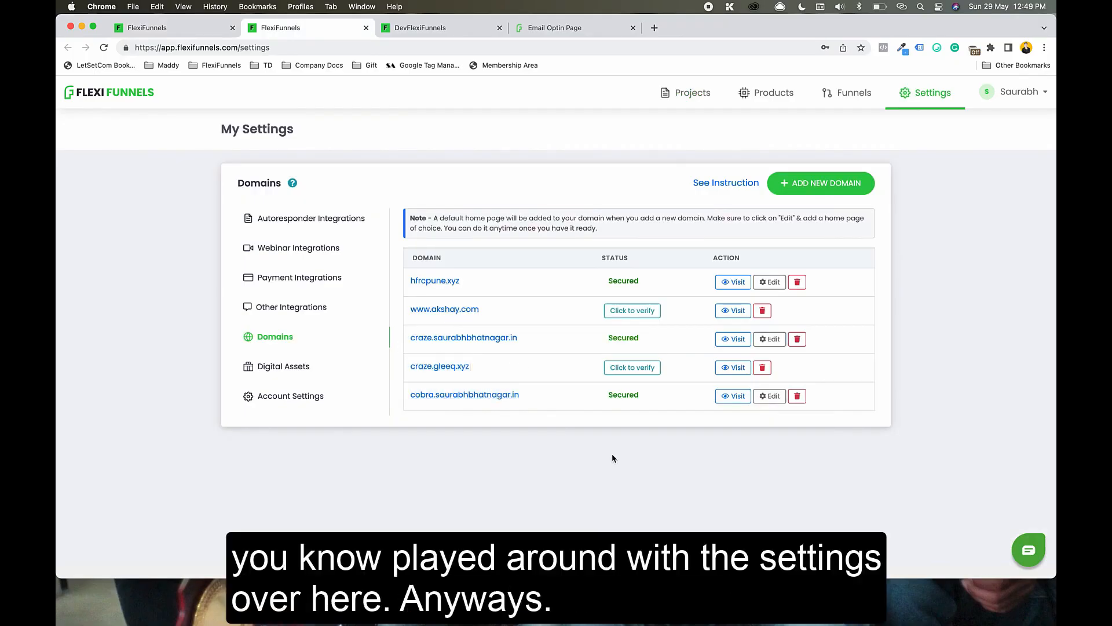
Step: Add abc.com as a custom domain
left_click(832, 183)
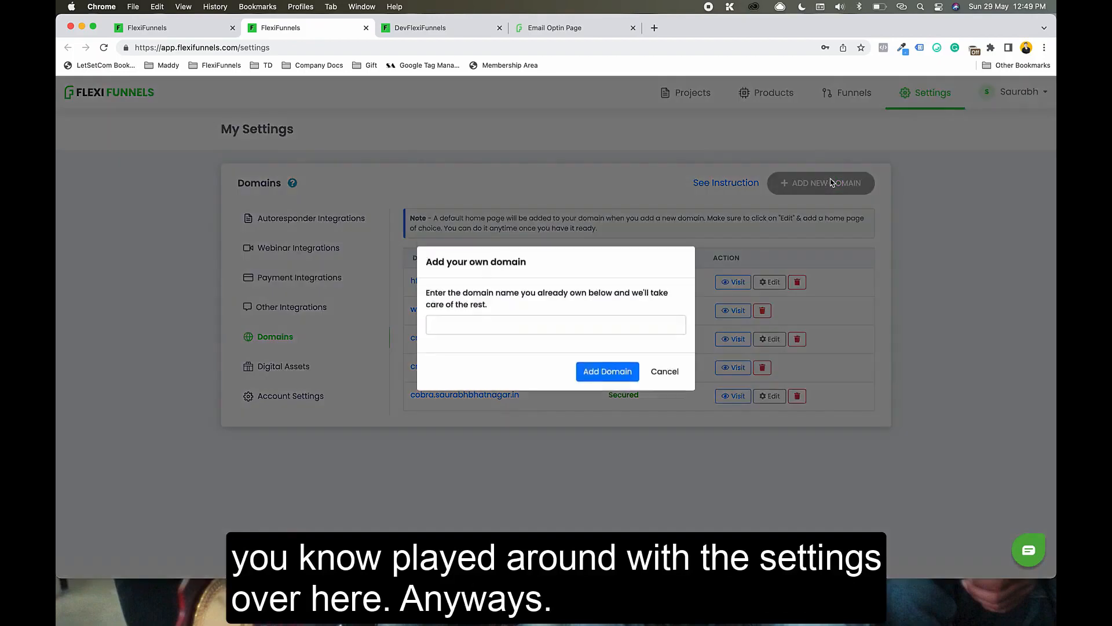
left_click(480, 326)
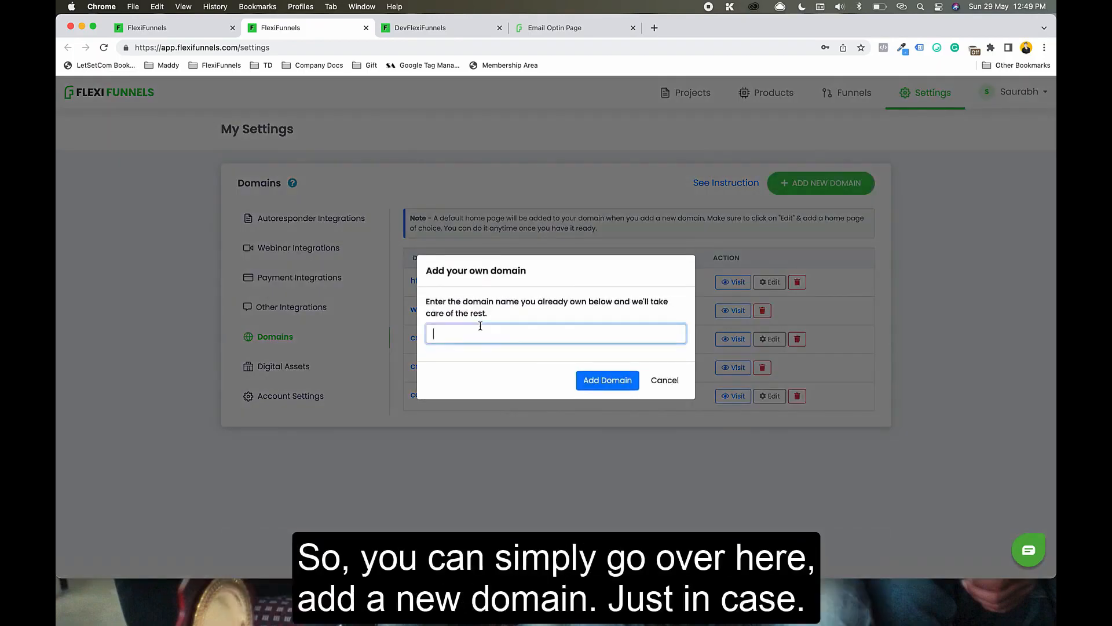
type("ab")
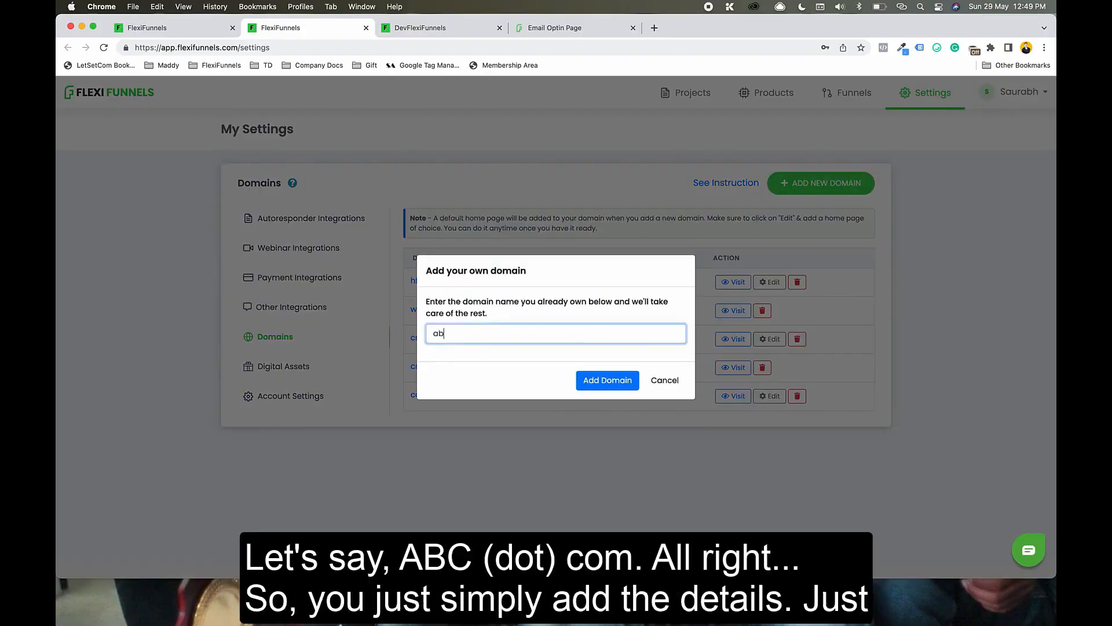
type("c.com")
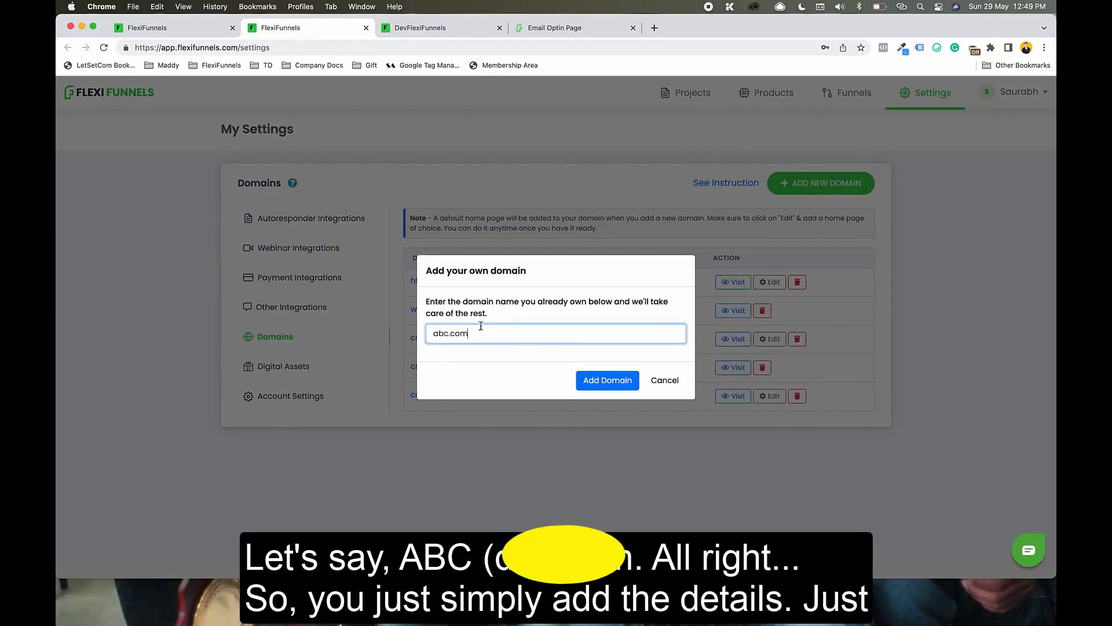
left_click(605, 383)
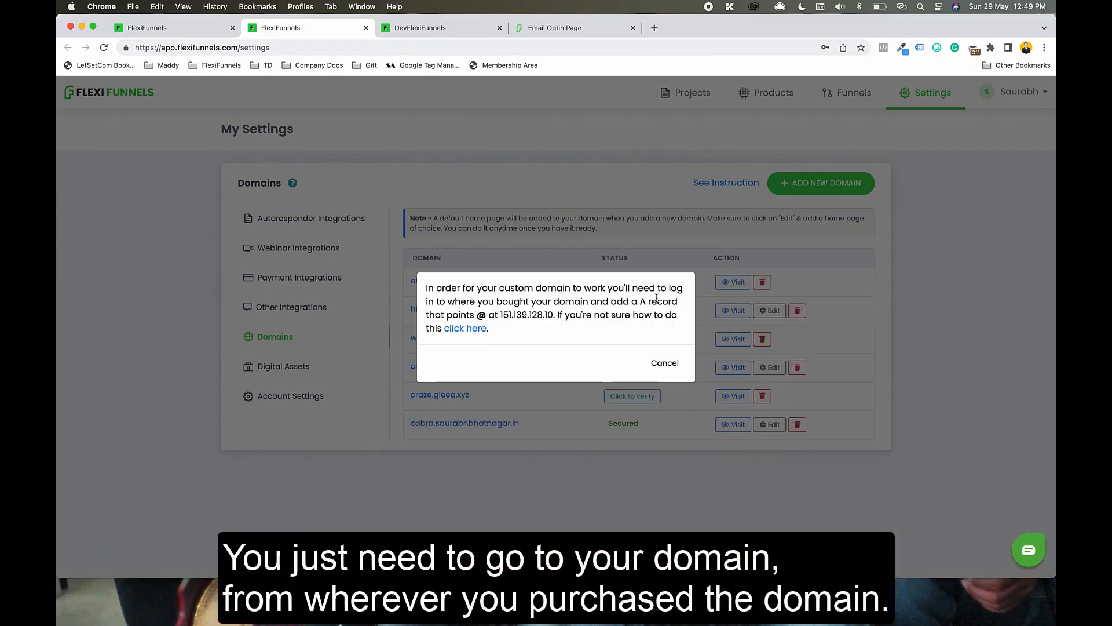
Step: Read the A record instructions for the custom domain and open the linked domain integration help article in a new tab
mouse_move(480, 314)
left_mouse_down()
mouse_move(547, 315)
mouse_move(475, 311)
left_mouse_up()
left_click(547, 315)
left_click(476, 310)
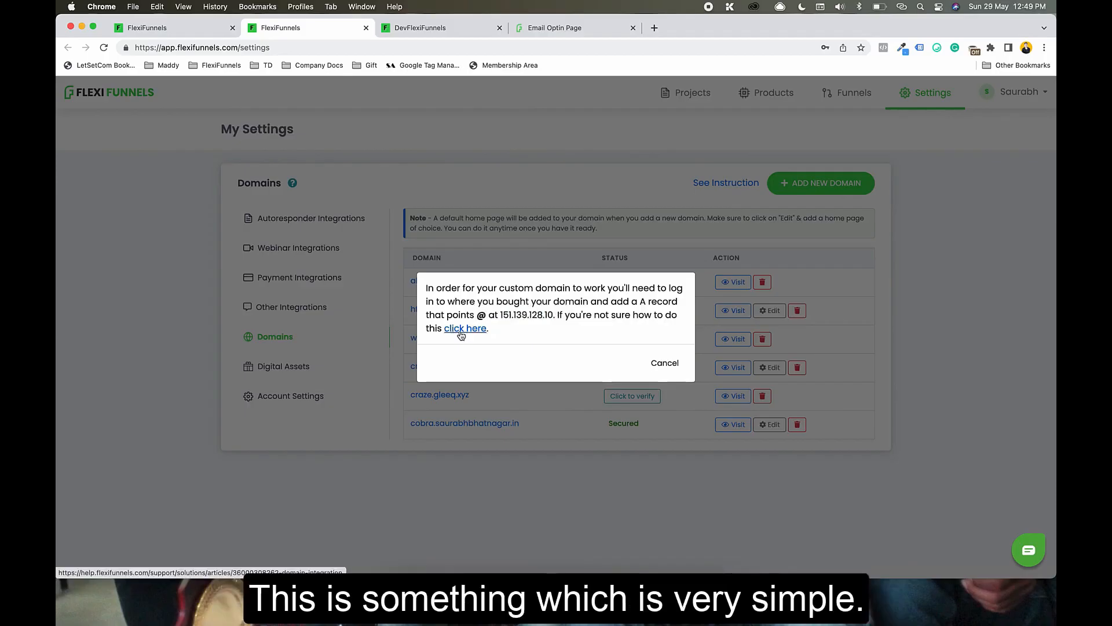
right_click(462, 335)
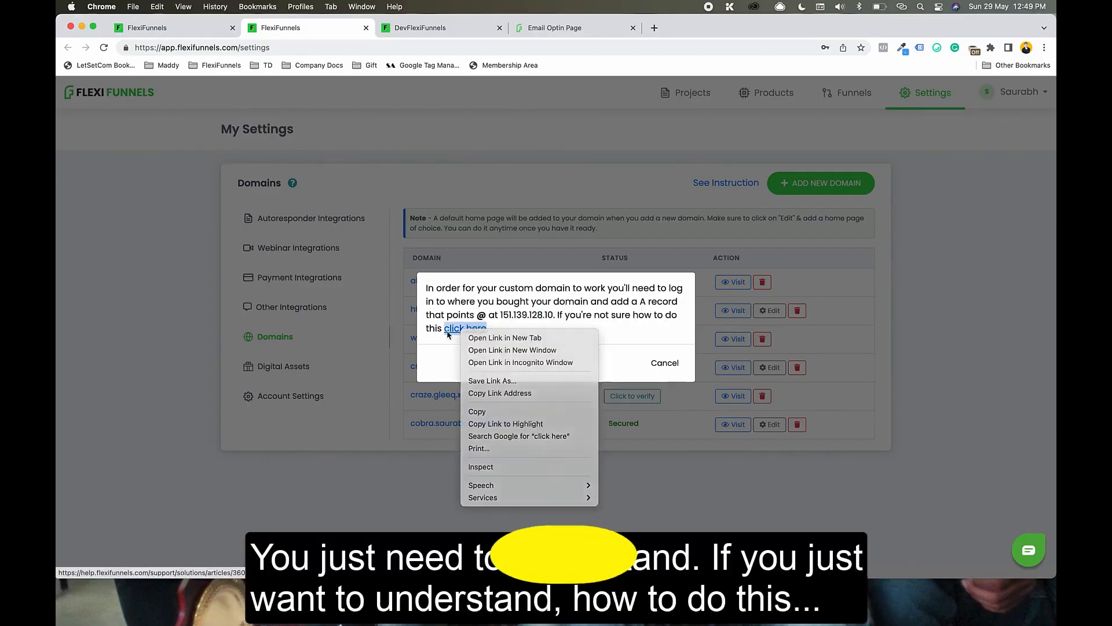
left_click(492, 343)
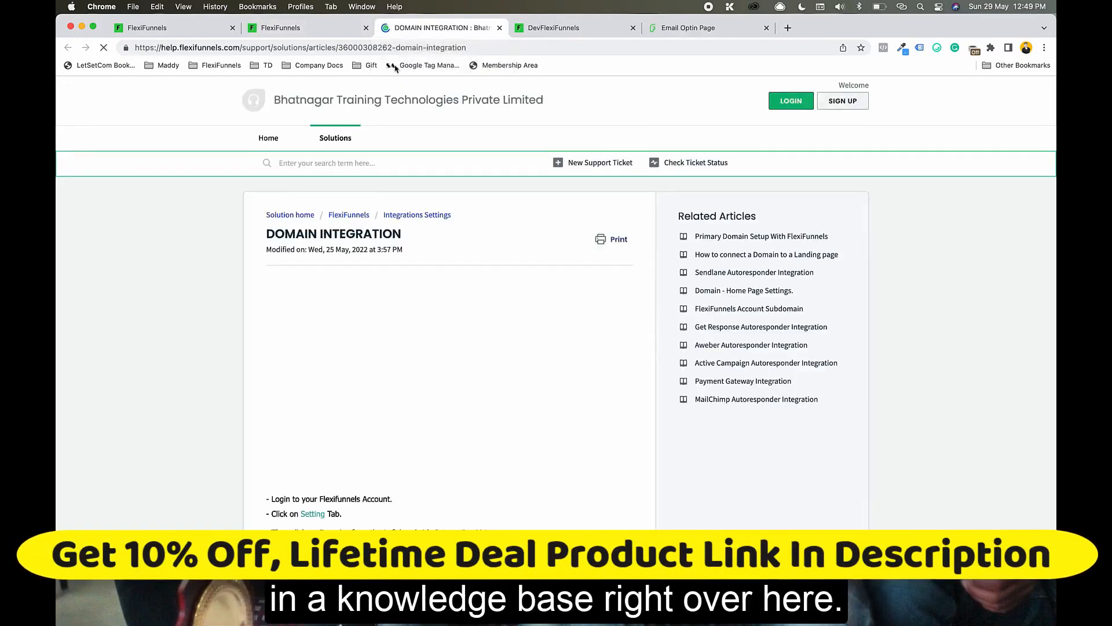
left_click(319, 29)
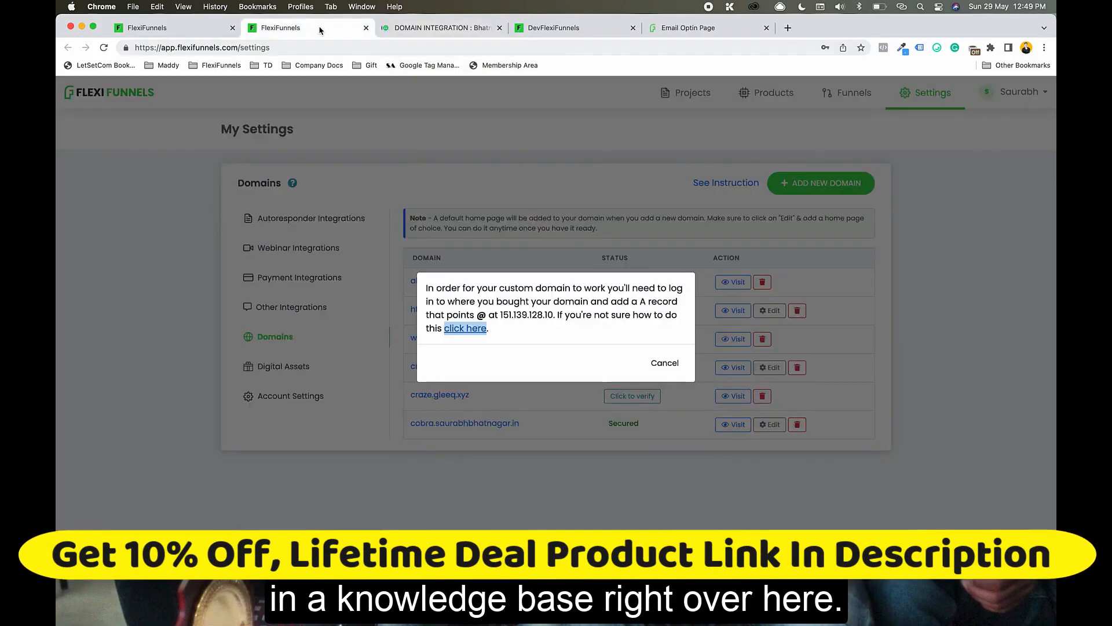
Step: Dismiss the custom domain instructions and briefly view the support chat and FAQ options
left_click(666, 363)
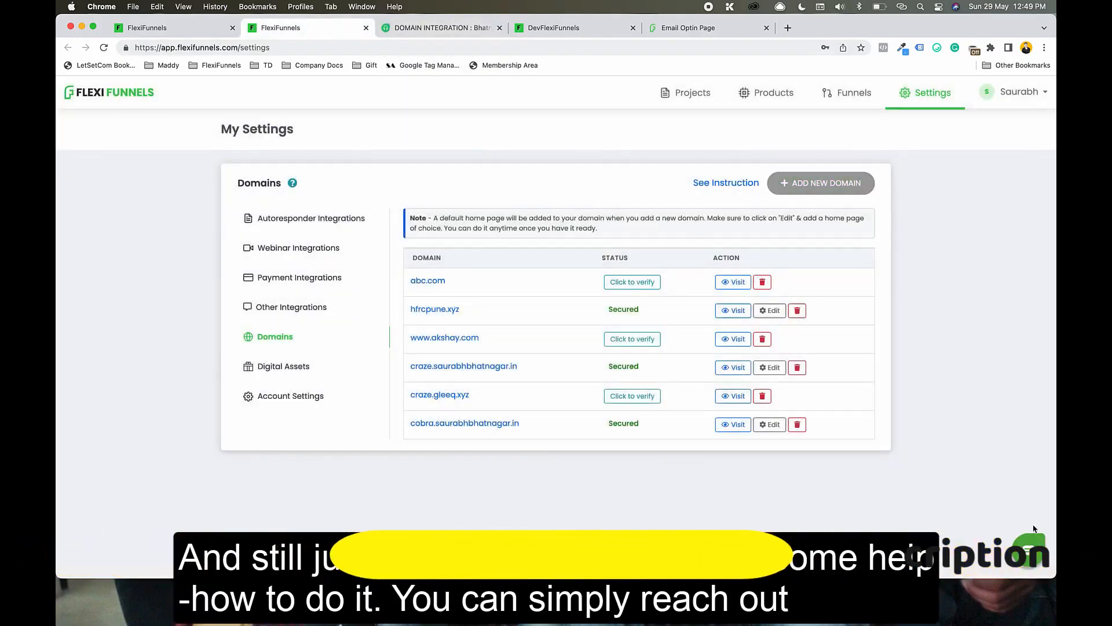
left_click(1032, 554)
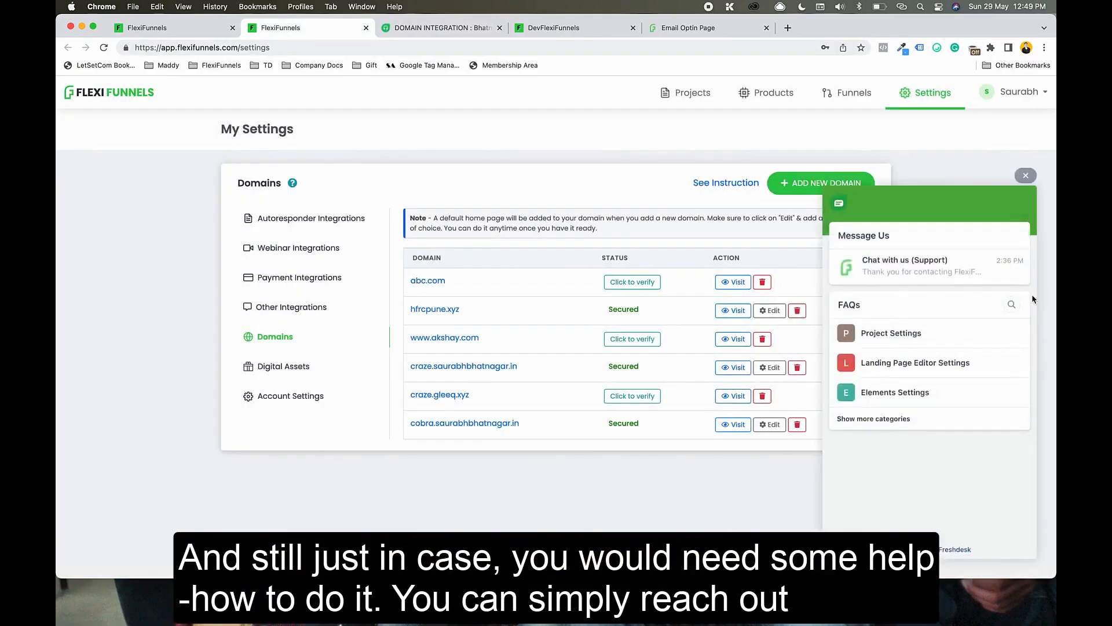
left_click(1025, 178)
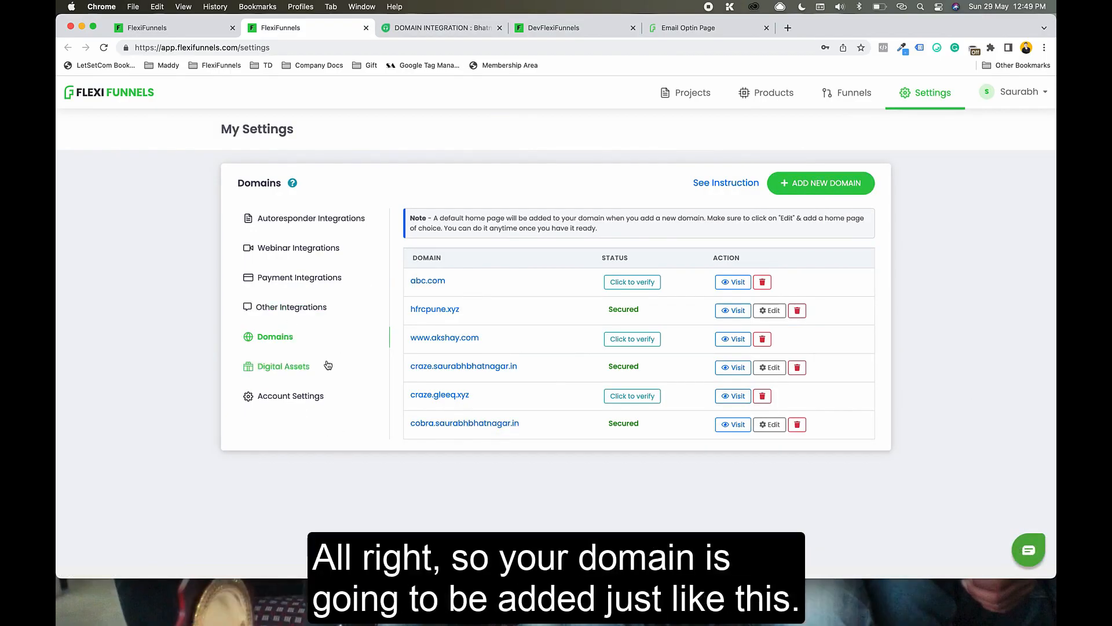
Step: Return to the Email Optin Page project overview and close the settings and domain integration article tabs
left_click(201, 26)
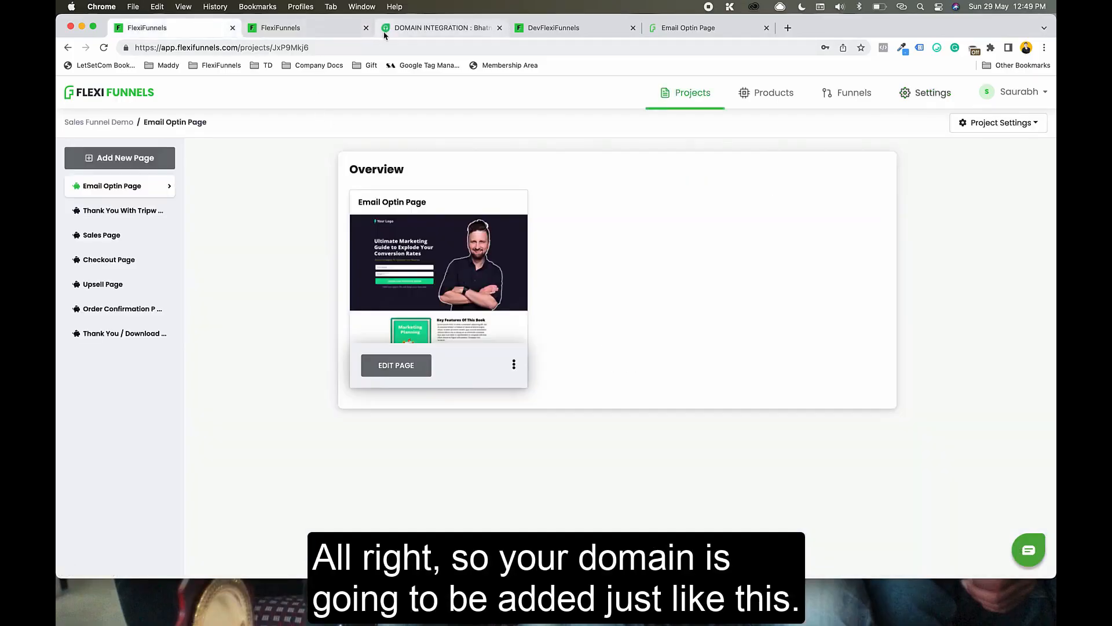
left_click(366, 29)
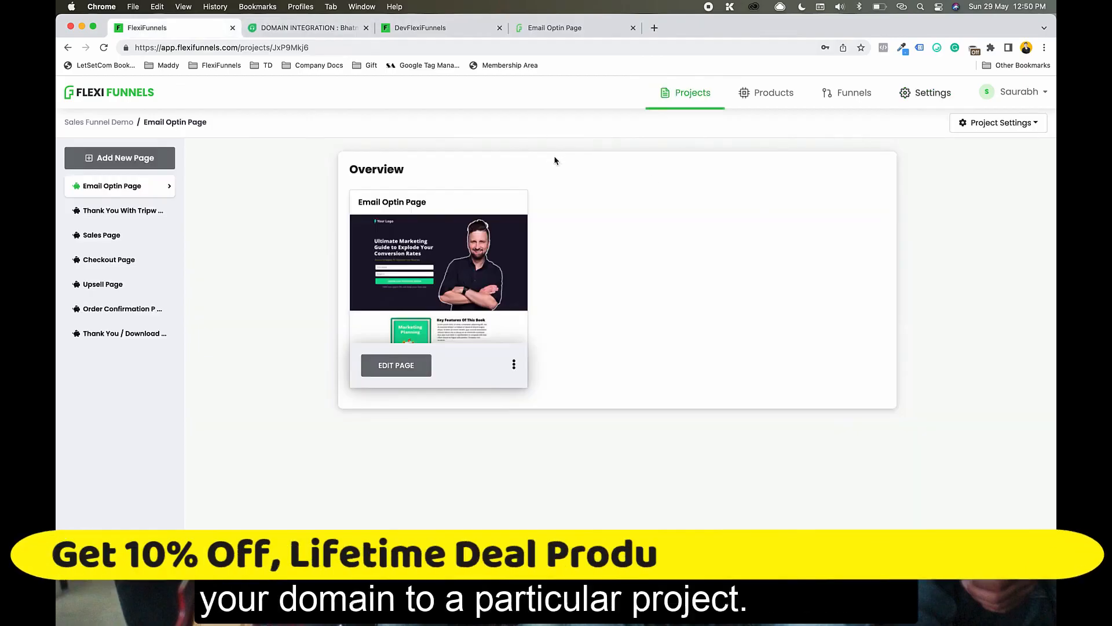
left_click(361, 32)
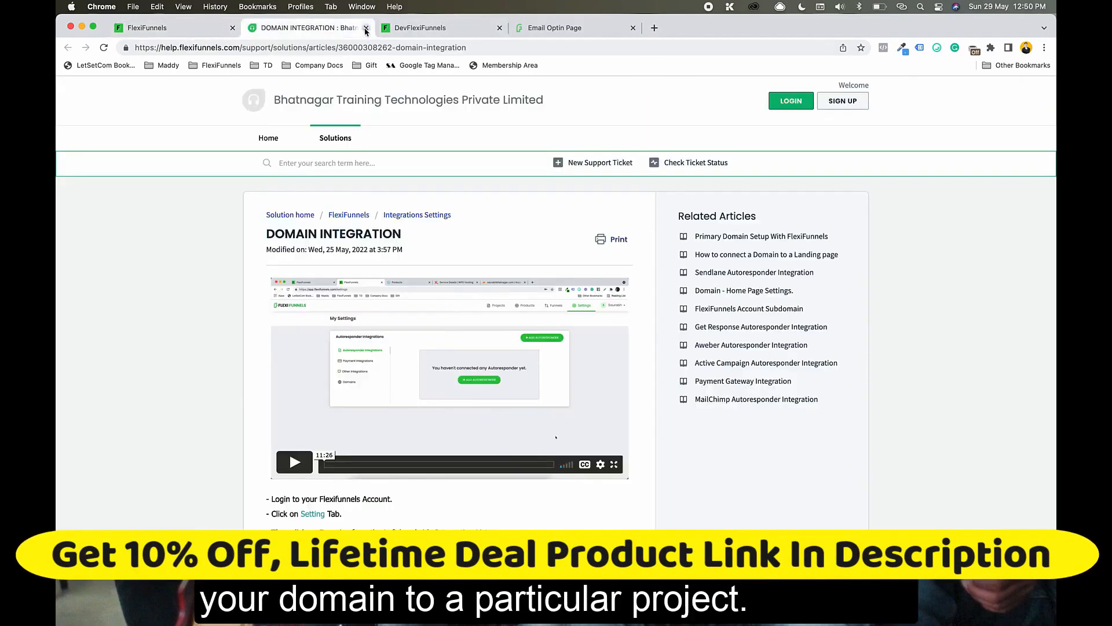
left_click(366, 28)
left_click(168, 28)
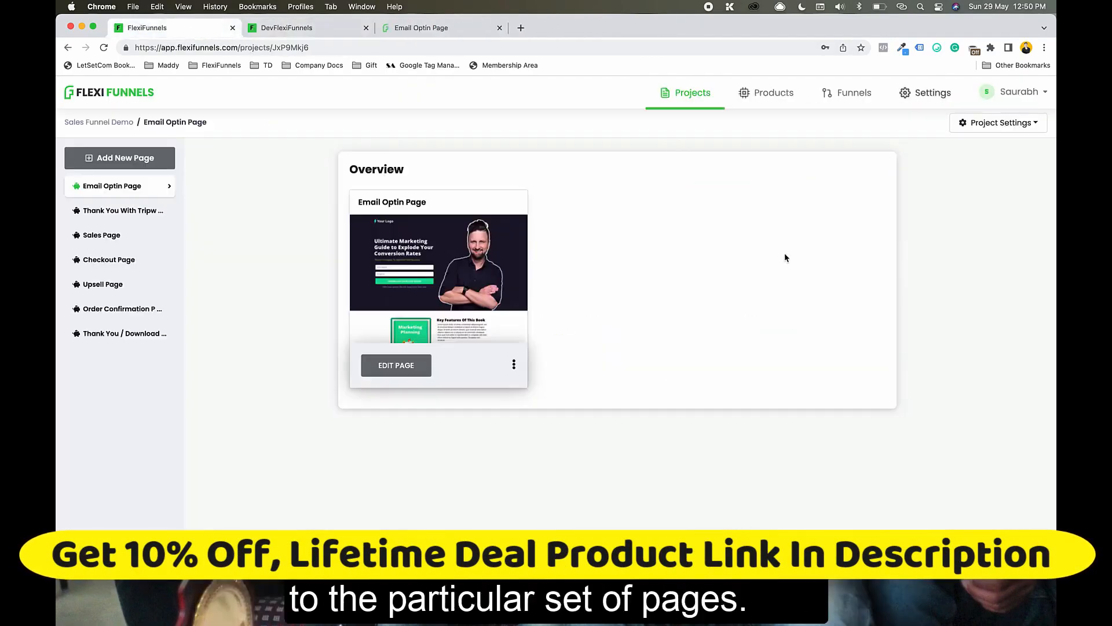
Step: Register hfrcpune.xyz as the project's web address in its general settings, save it, and return to the page overview
left_click(974, 118)
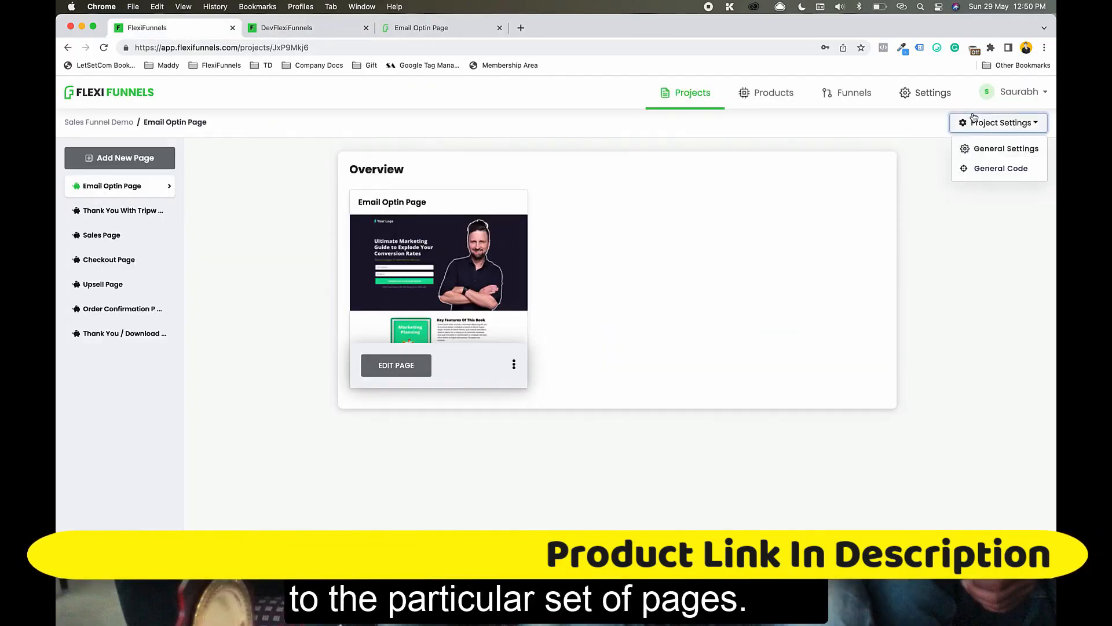
left_click(961, 147)
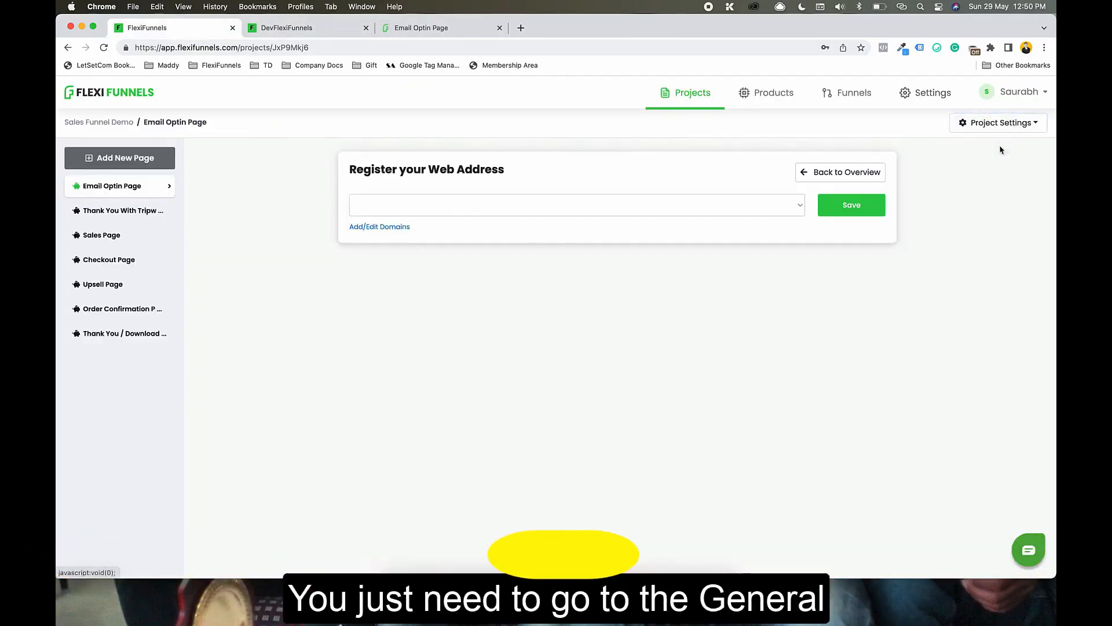
left_click(612, 207)
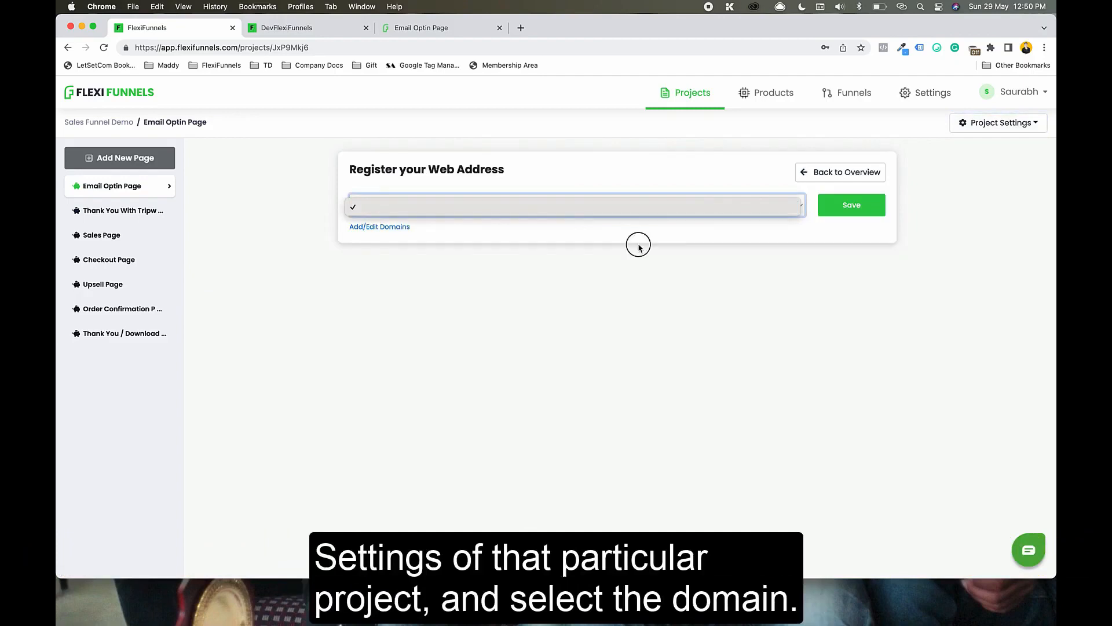
left_click(613, 209)
left_click(589, 220)
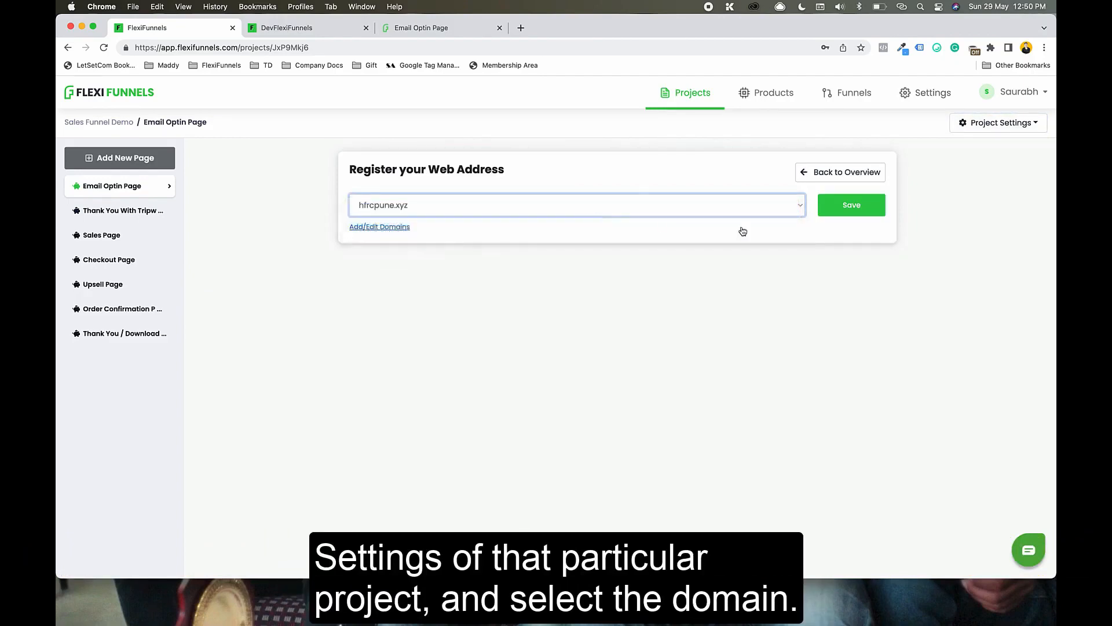
left_click(853, 212)
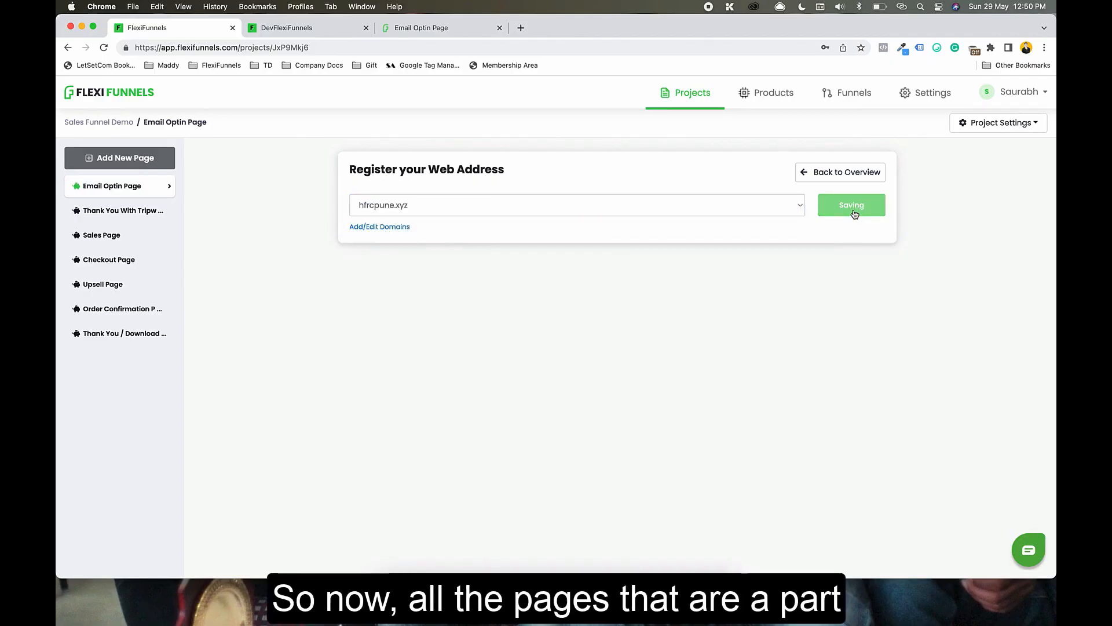
left_click(840, 176)
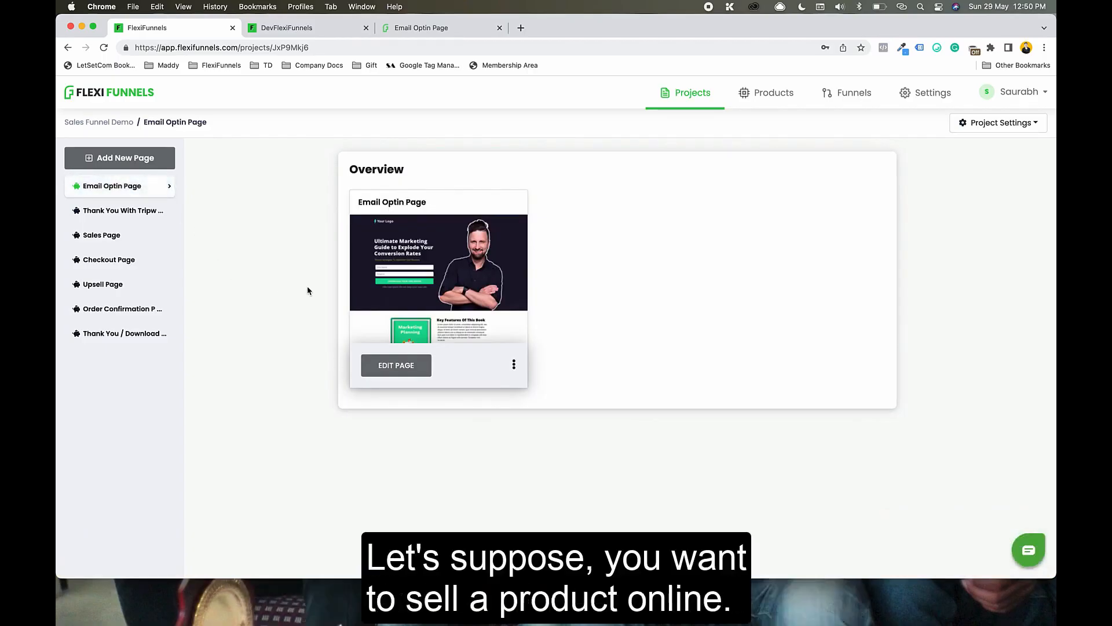
Step: Open the live Email Optin Page, check the domain in its URL and its content, and close it again
left_click(514, 364)
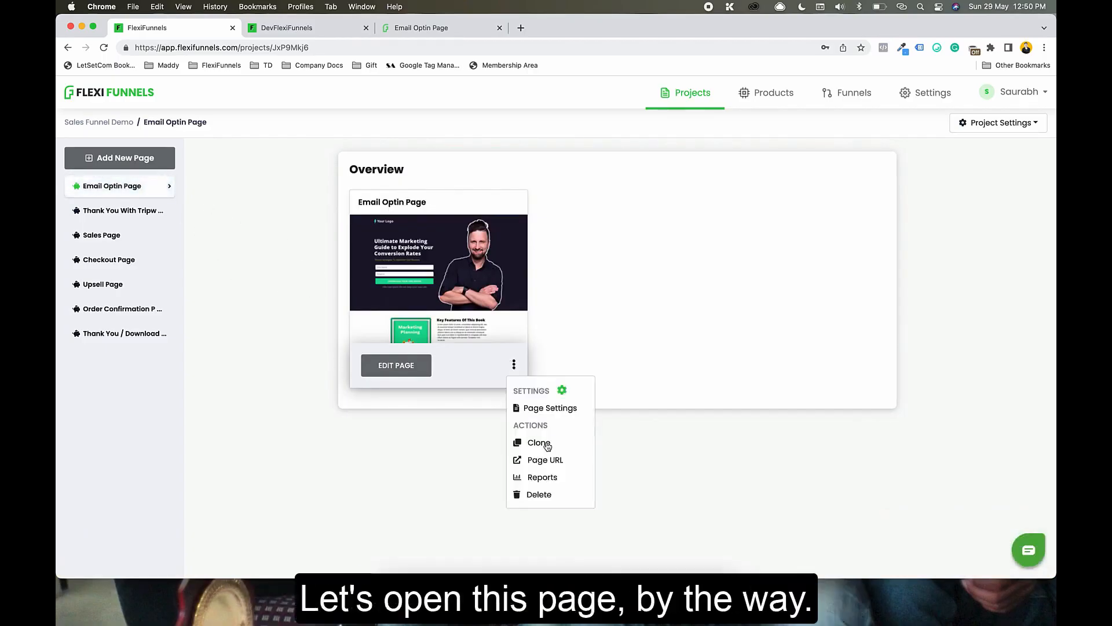
left_click(554, 464)
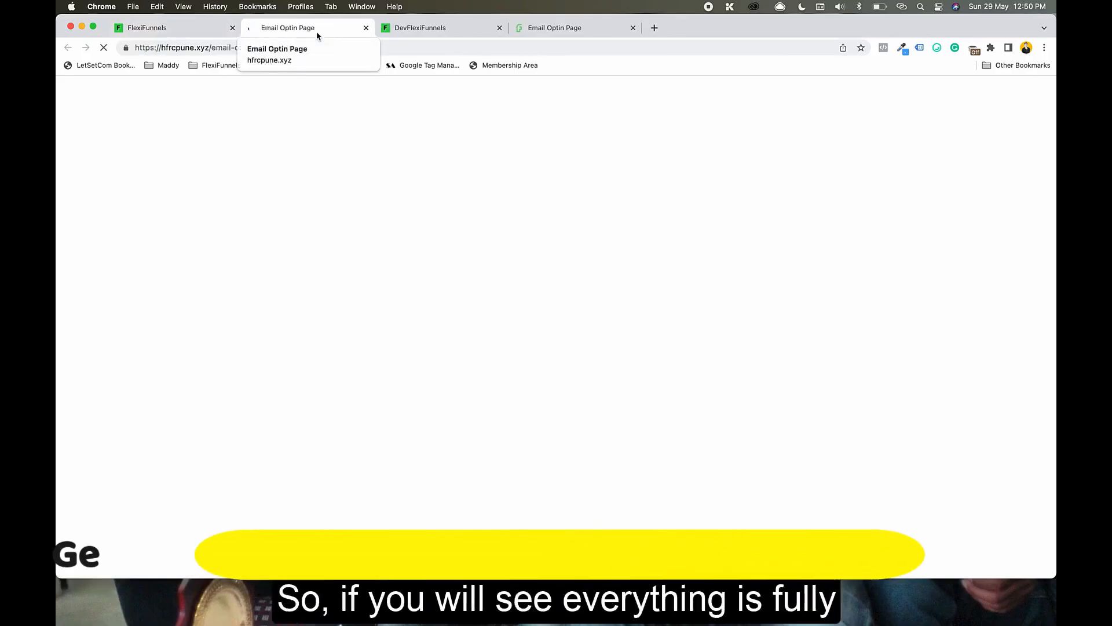
left_click_drag(156, 48, 198, 47)
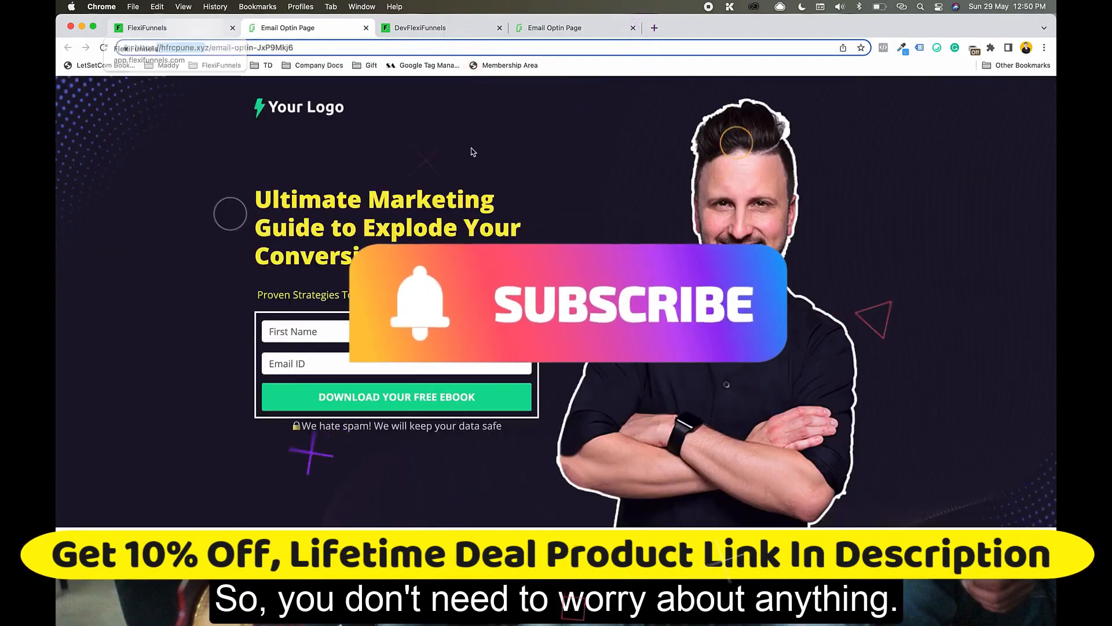
scroll(503, 168, "down", 10)
scroll(503, 169, "down", 5)
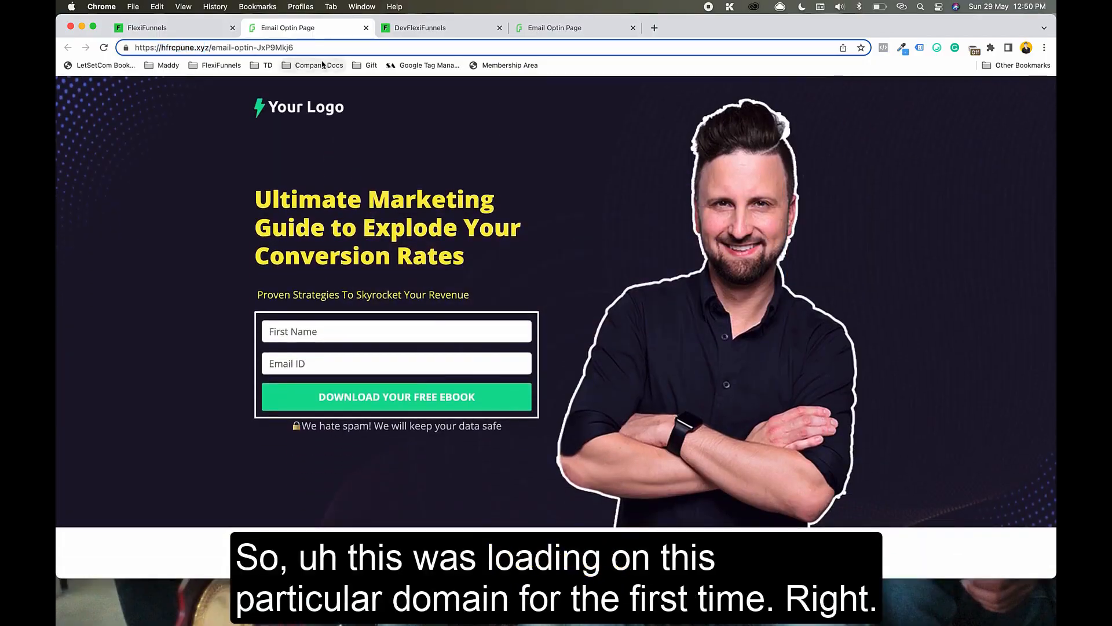
left_click(166, 33)
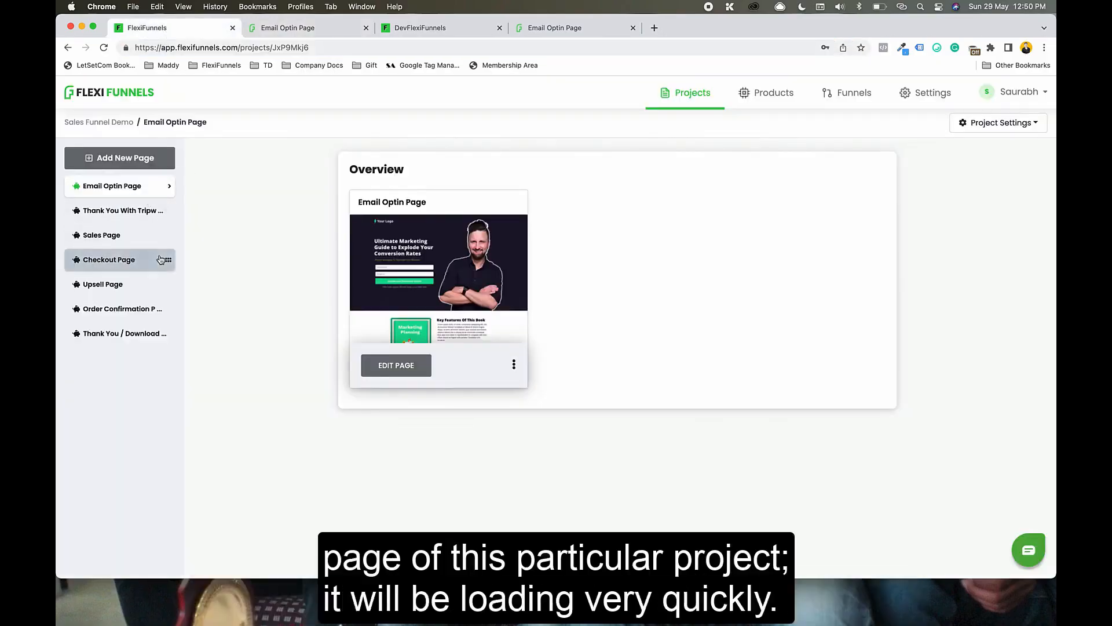
left_click(365, 28)
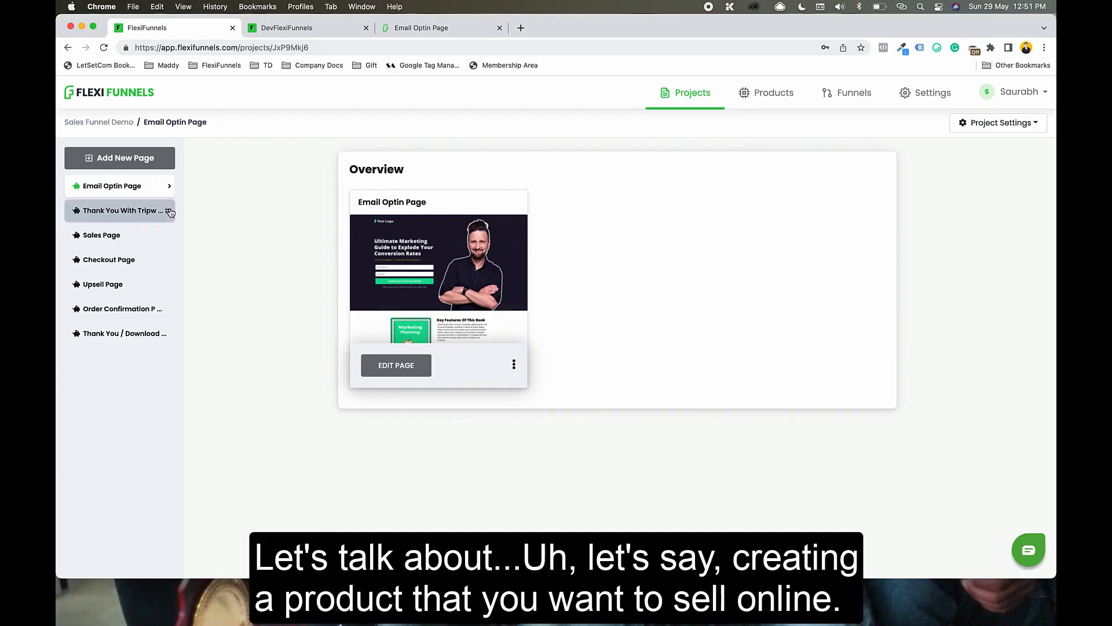
Step: Create the project's Sales Page from the Sales Page 2 template in the Sales Page category
left_click(150, 234)
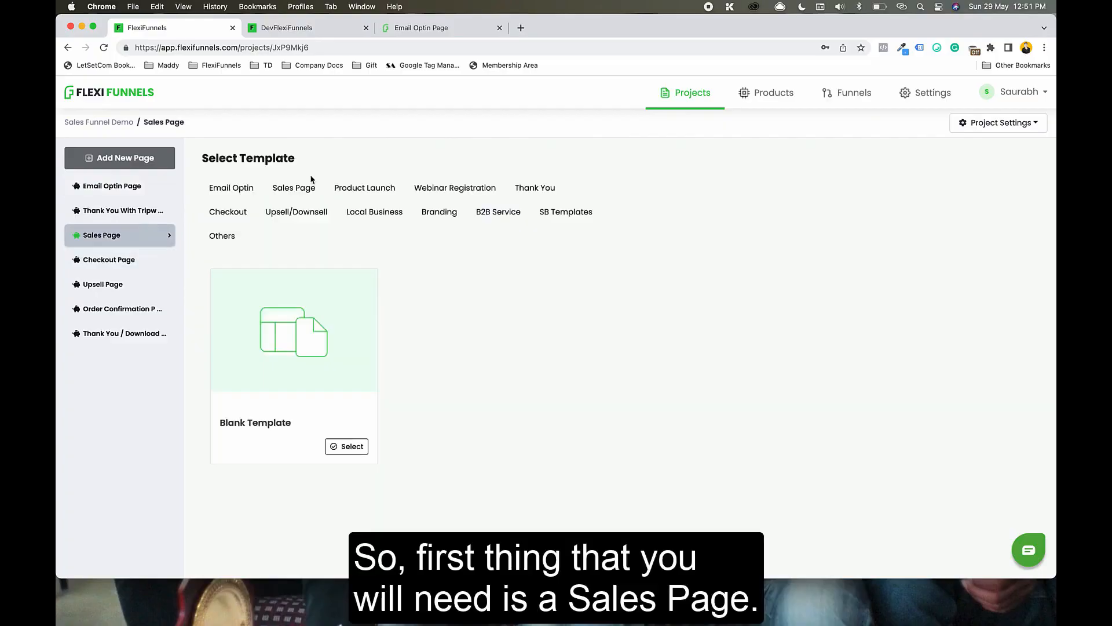
left_click(294, 187)
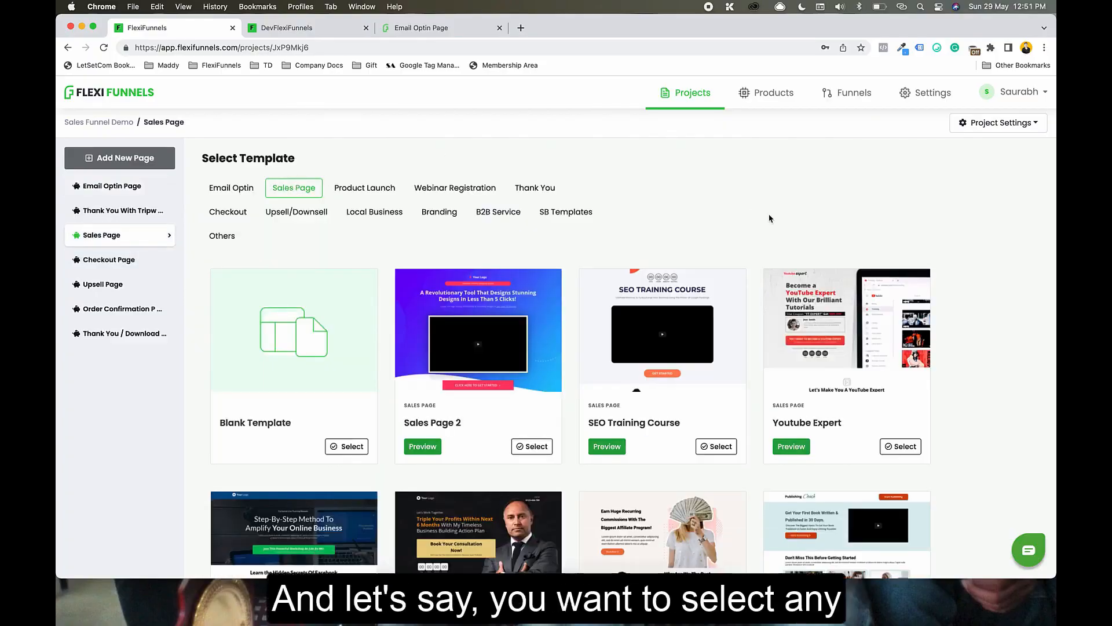
scroll(770, 218, "down", 2)
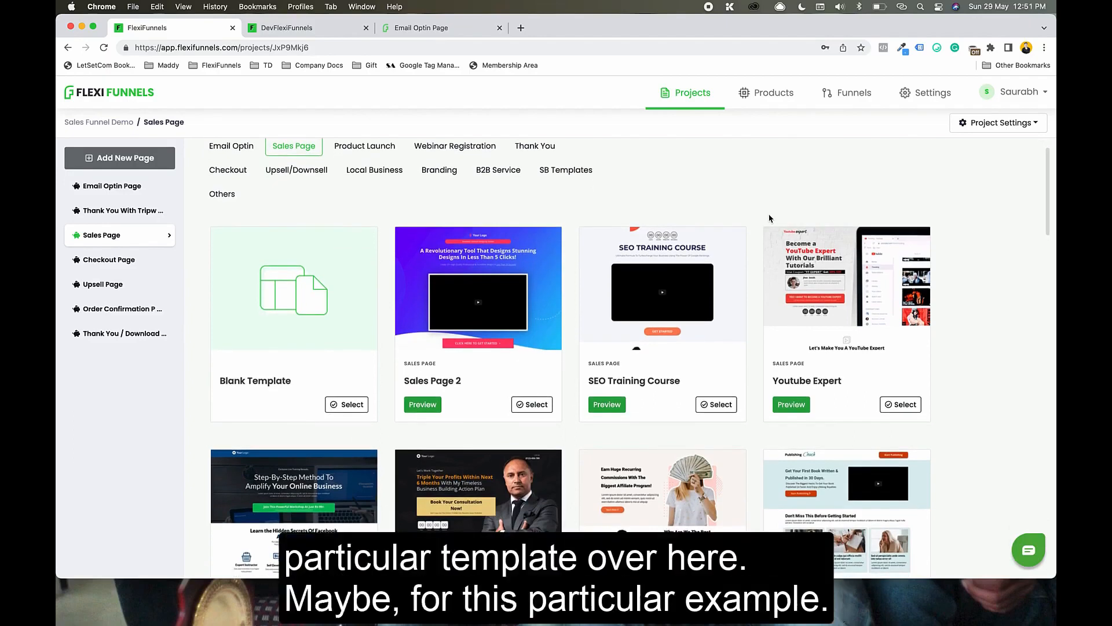
left_click(536, 406)
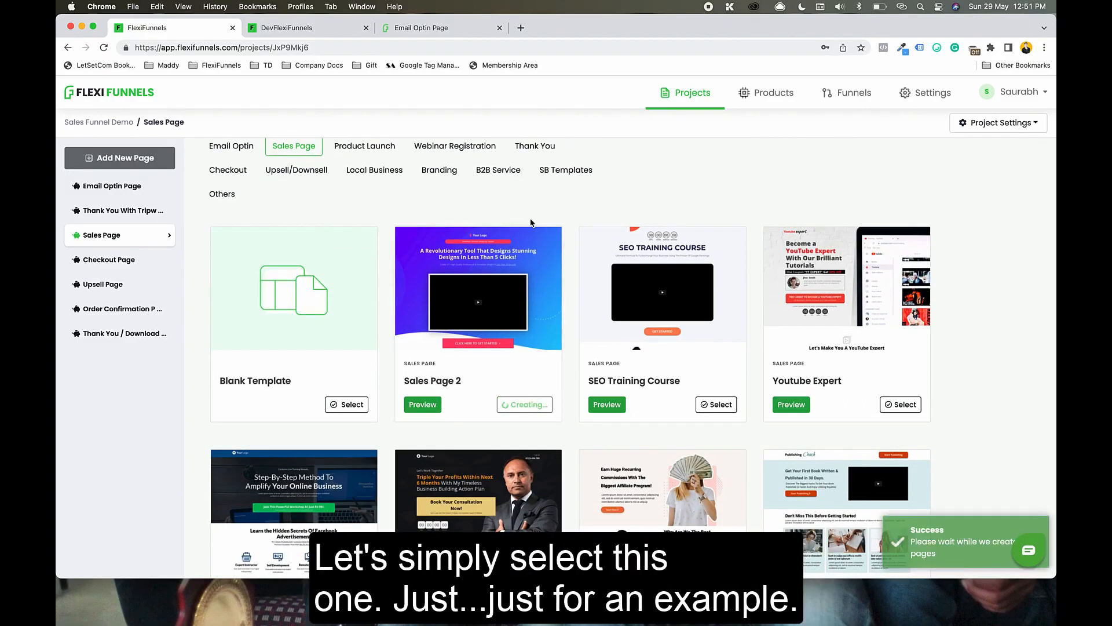
Step: Open previews of the Sales Page 2, Online Educators and Email Marketing templates in separate tabs, returning to the project
left_click(432, 408)
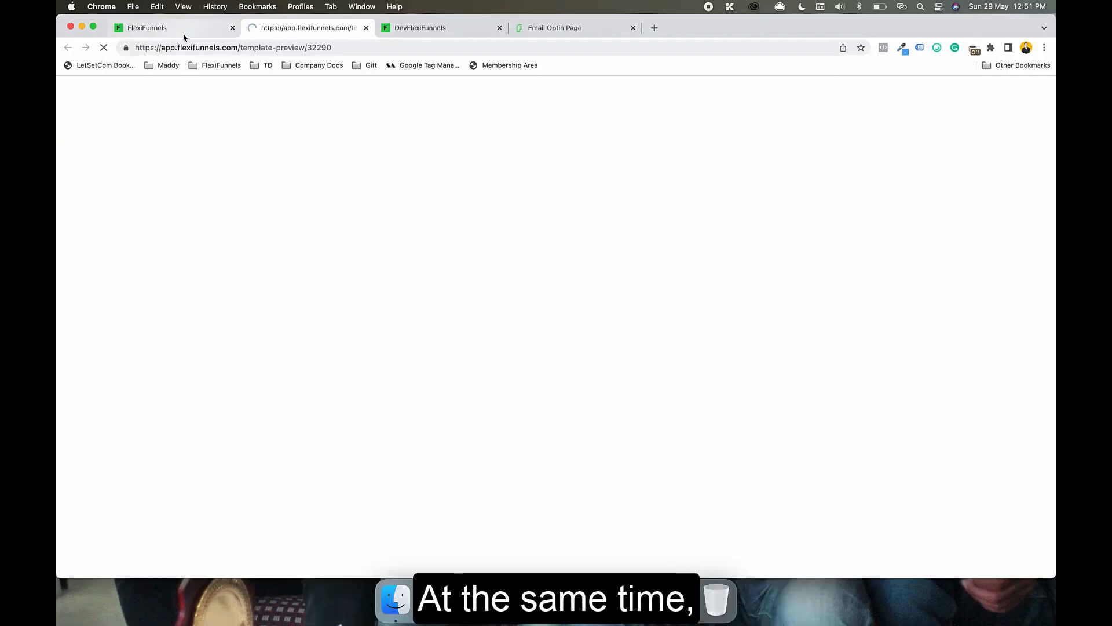
left_click(181, 29)
scroll(426, 247, "down", 5)
scroll(425, 246, "down", 4)
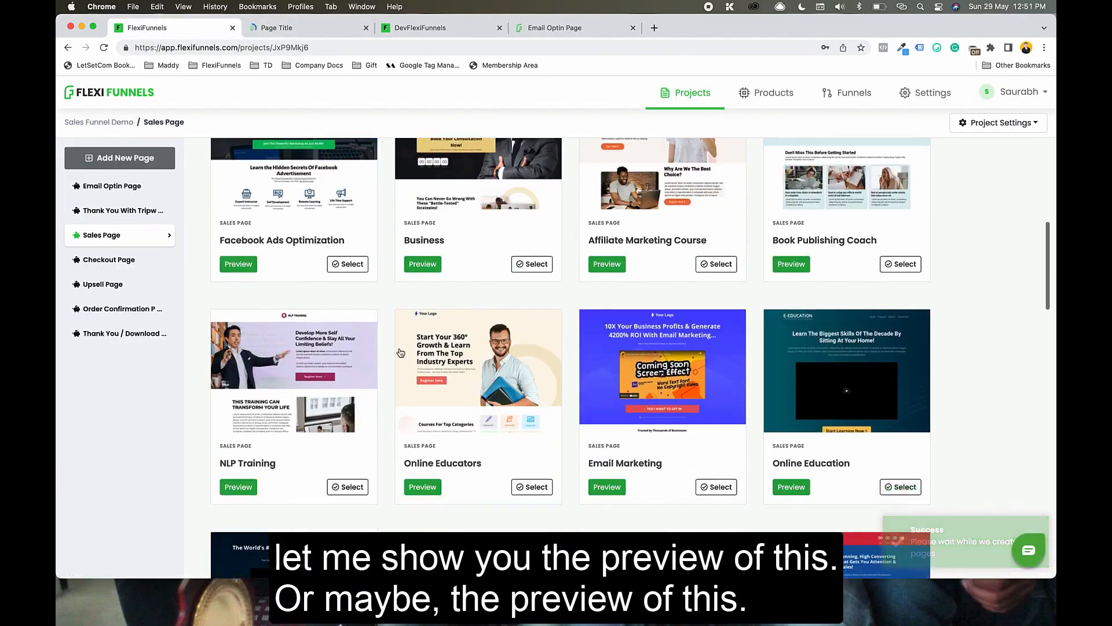
left_click(423, 487)
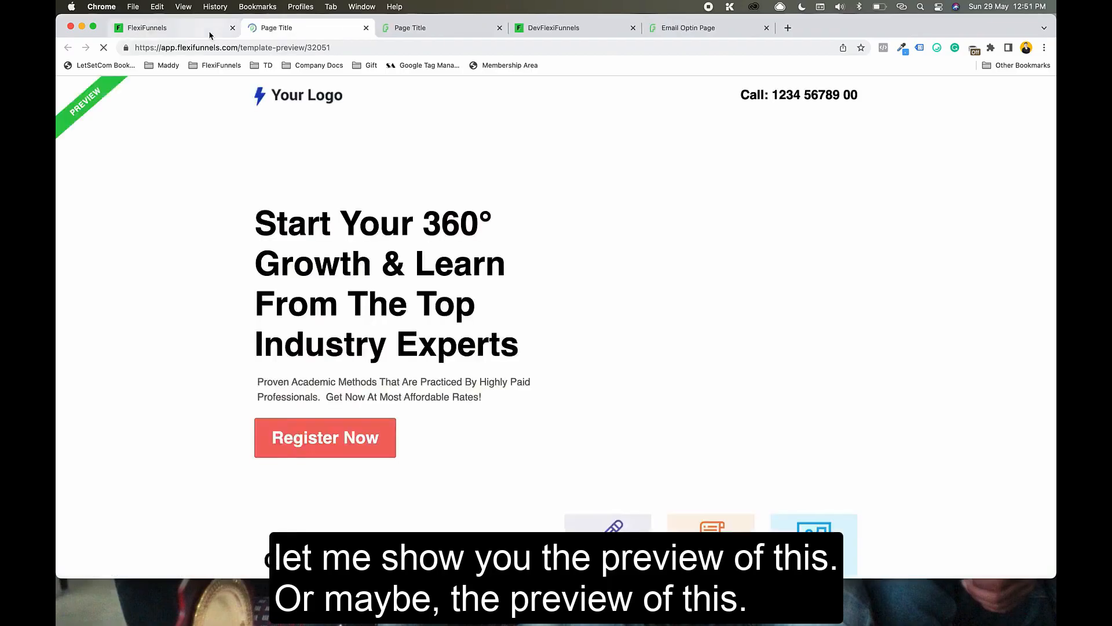
left_click(174, 28)
scroll(634, 440, "down", 2)
left_click(606, 420)
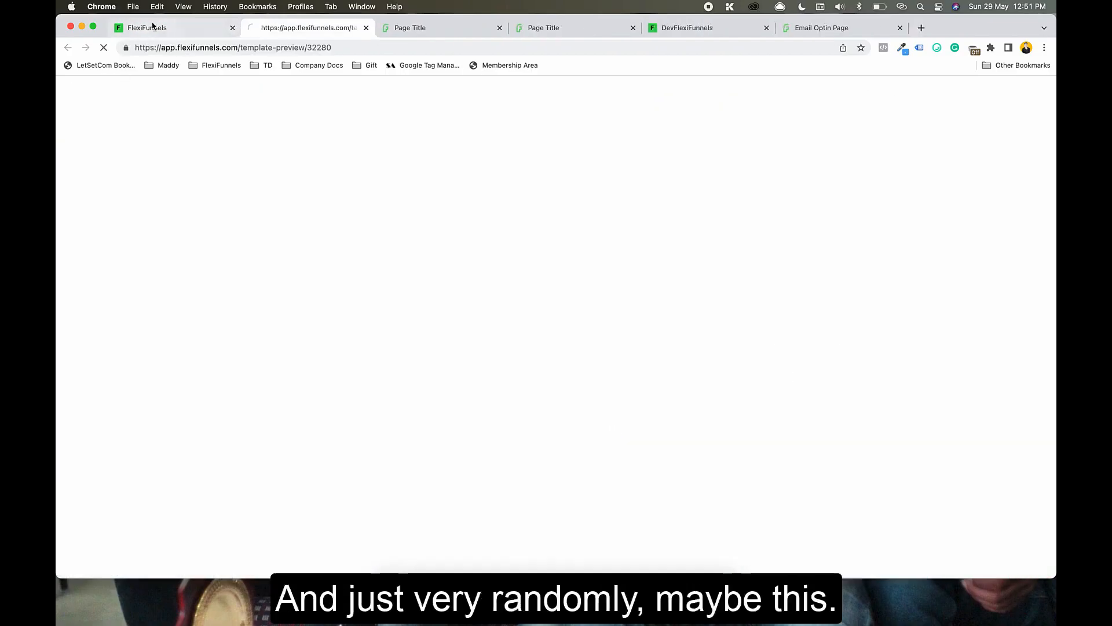
left_click(172, 29)
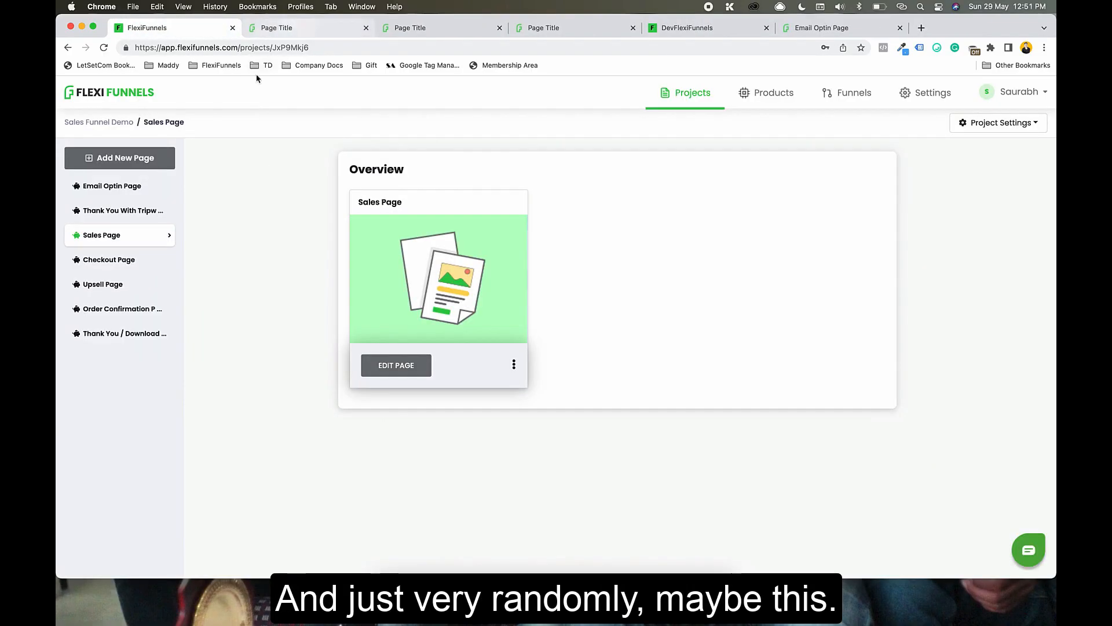
Step: Examine the Sales Page 2 template preview from its opening sections through to the product pricing options
left_click(547, 34)
scroll(956, 267, "down", 4)
scroll(956, 266, "down", 15)
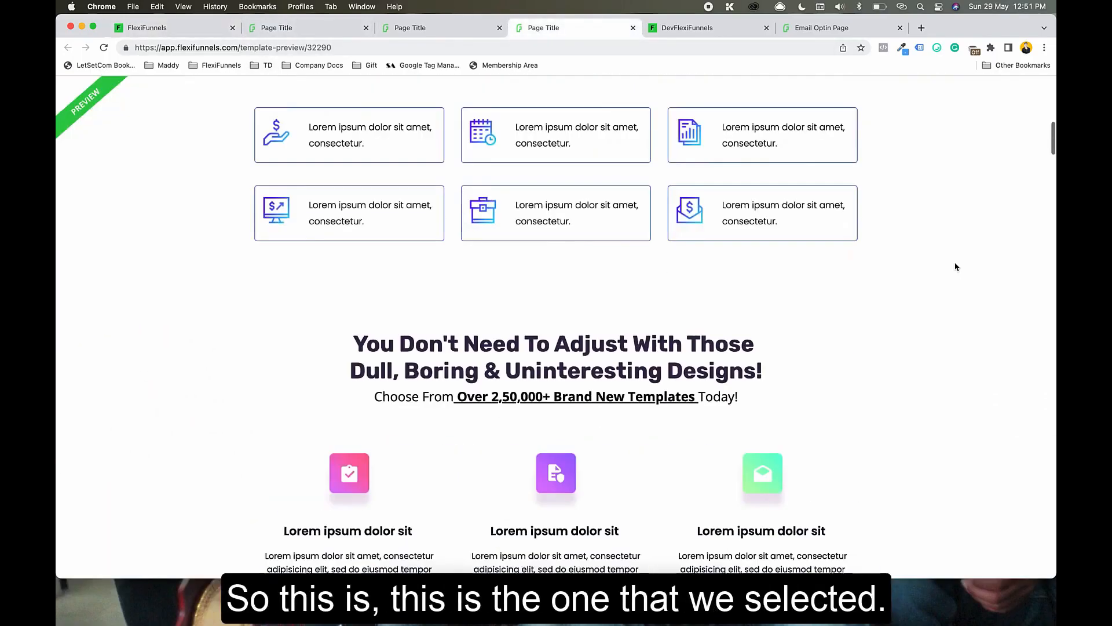
scroll(957, 267, "down", 20)
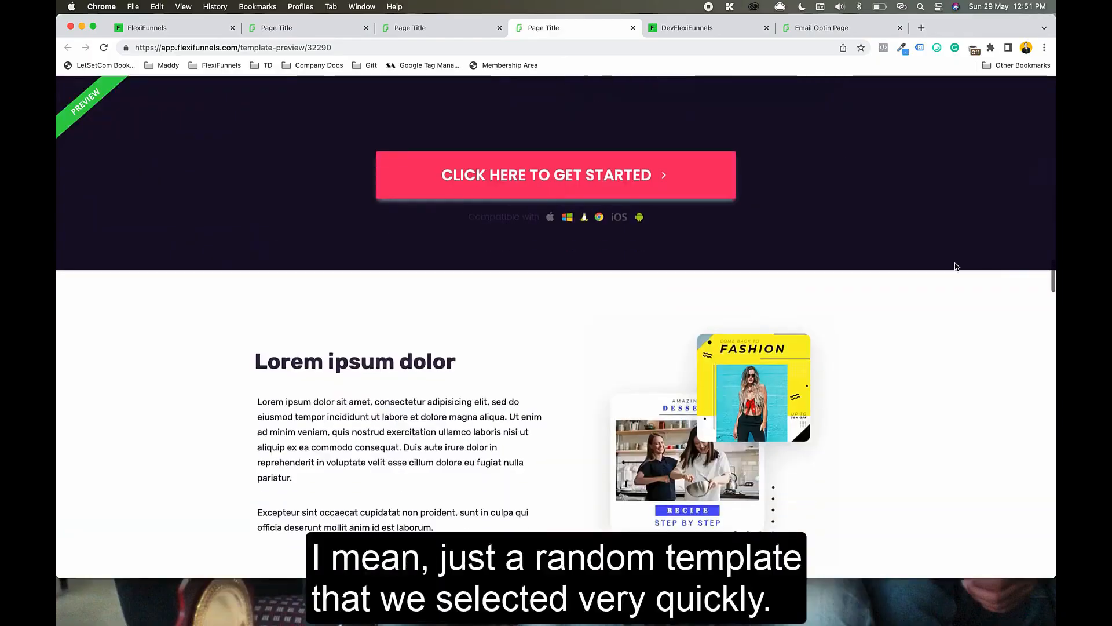
scroll(957, 267, "down", 15)
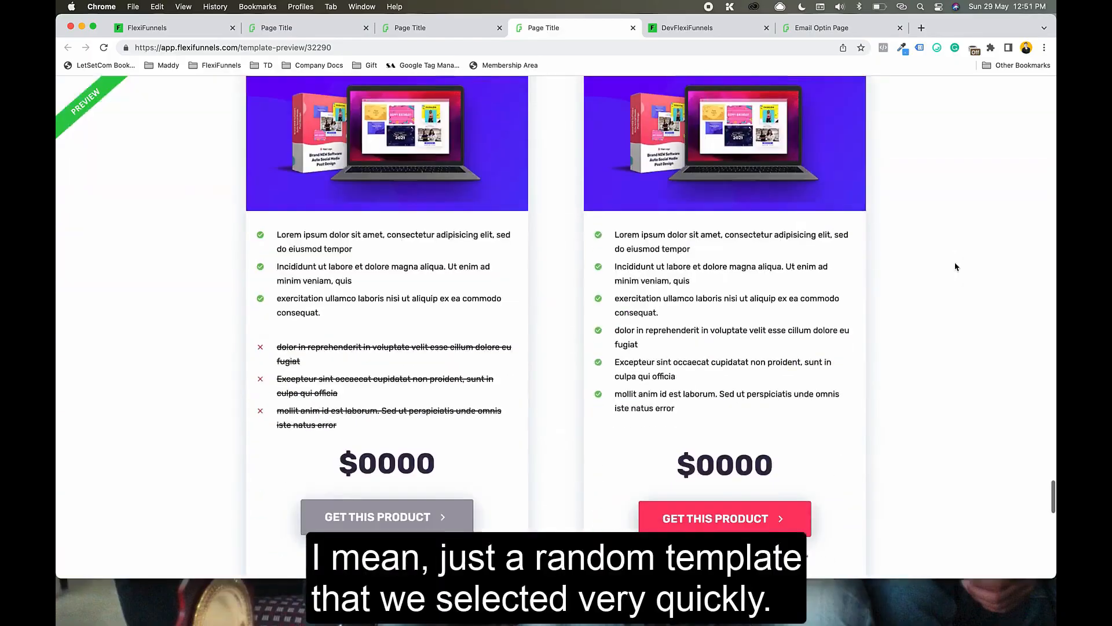
Step: Examine the remaining sections of the Sales Page 2 template preview down to the FAQ and return to its heading
scroll(957, 266, "down", 3)
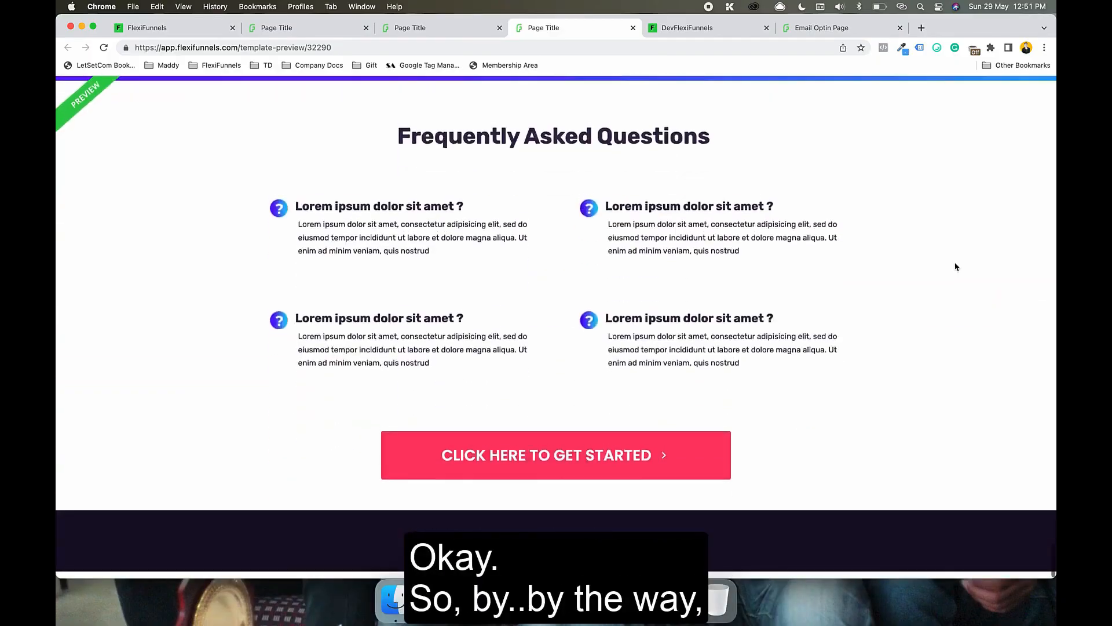
scroll(957, 266, "up", 15)
scroll(957, 267, "up", 15)
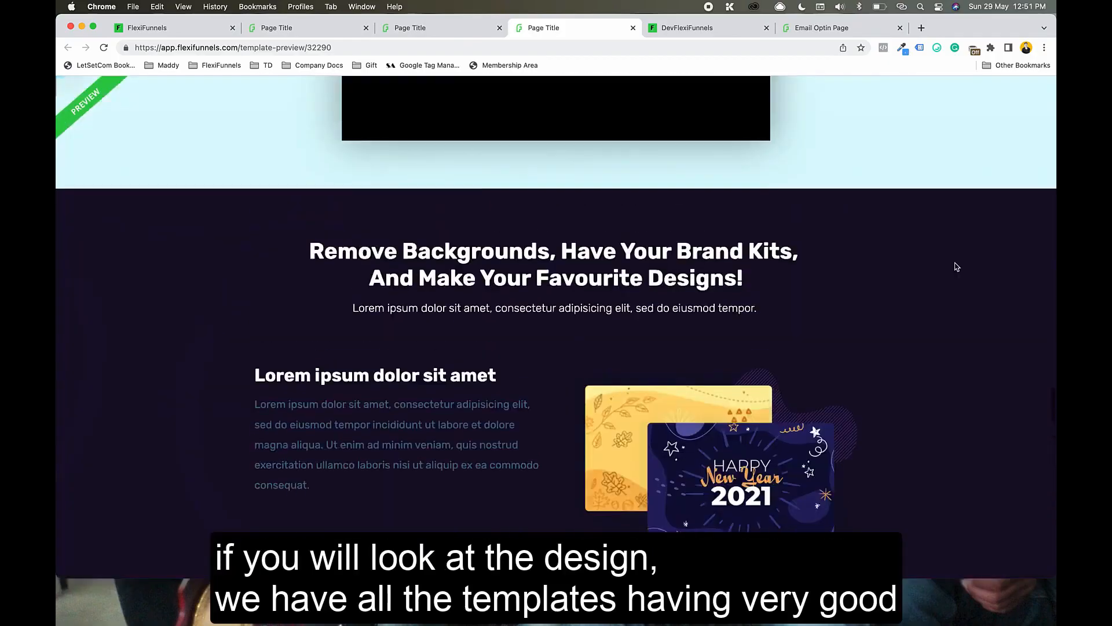
scroll(956, 267, "up", 10)
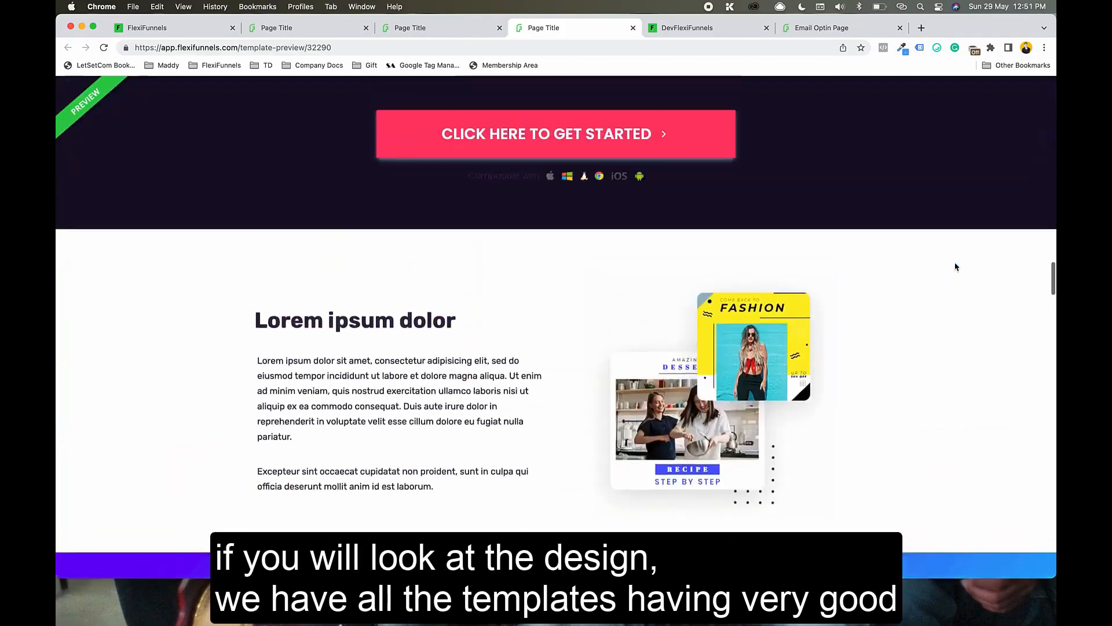
scroll(956, 266, "up", 10)
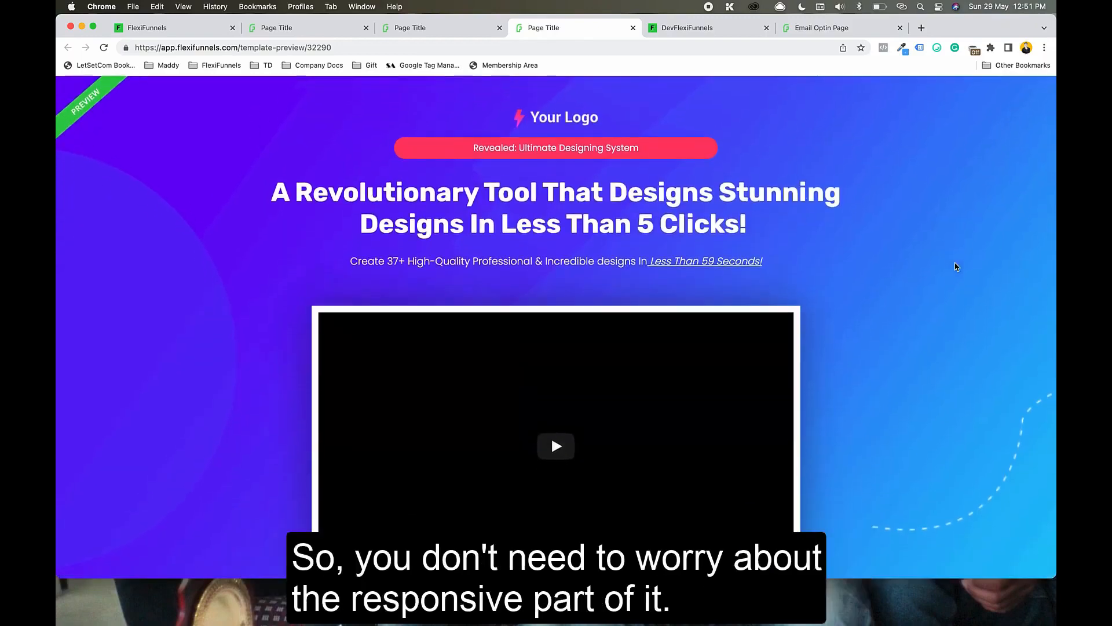
Step: Look through the preview with the 360° growth heading, close the two extra template previews and return to the project
left_click(454, 25)
scroll(551, 264, "down", 10)
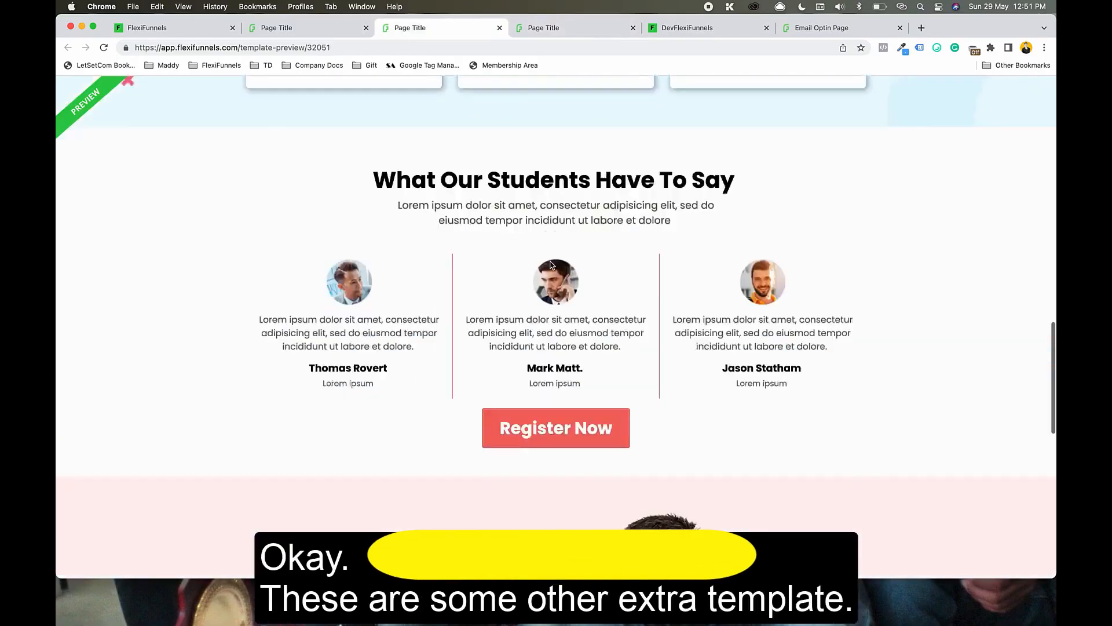
scroll(550, 265, "down", 5)
scroll(550, 265, "up", 20)
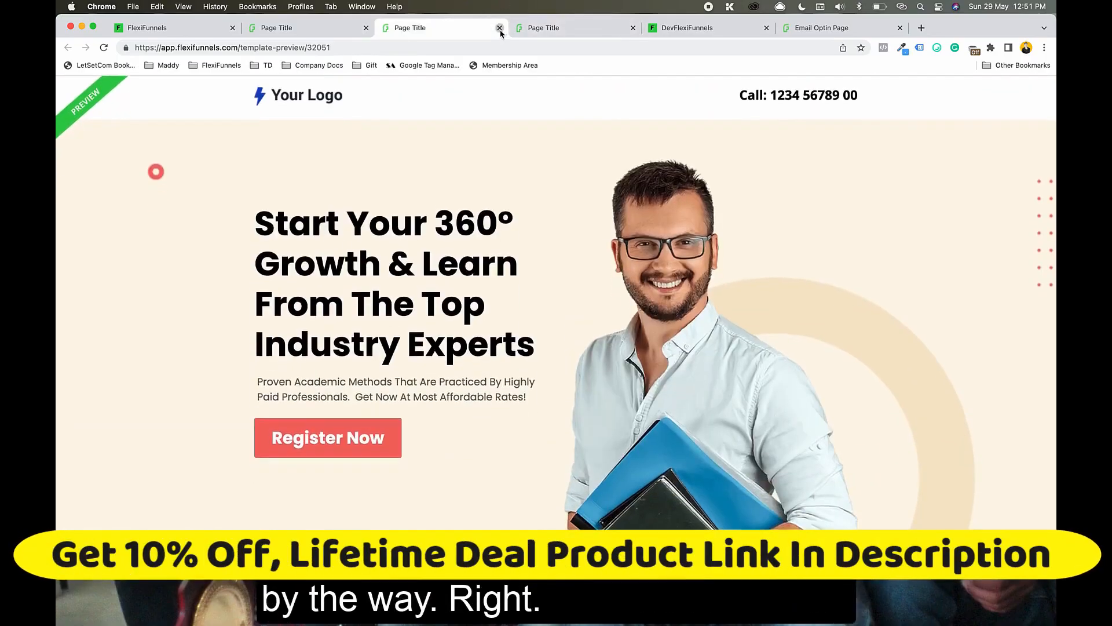
left_click(499, 28)
left_click(499, 28)
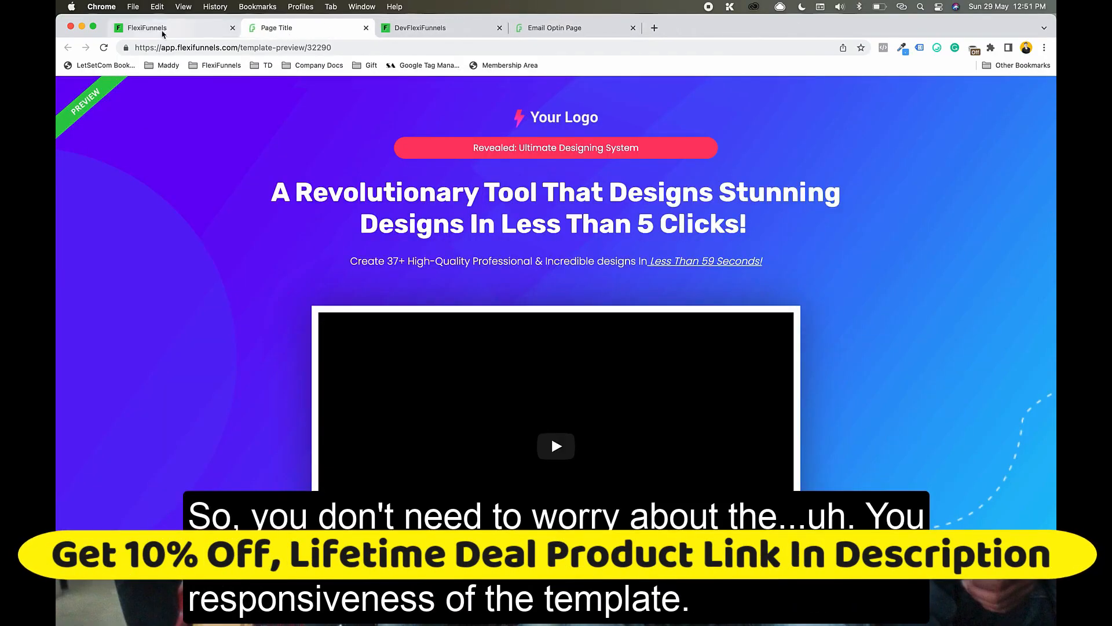
left_click(162, 33)
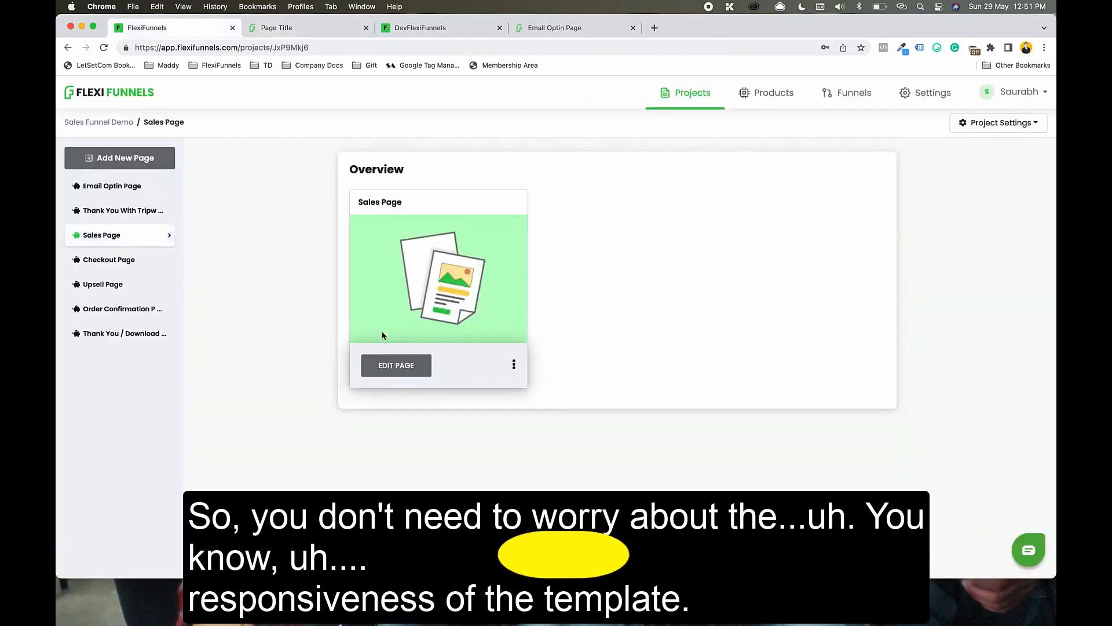
Step: Create the project's Checkout Page from the Physiotherapist Order Page template in the Checkout category
left_click(109, 259)
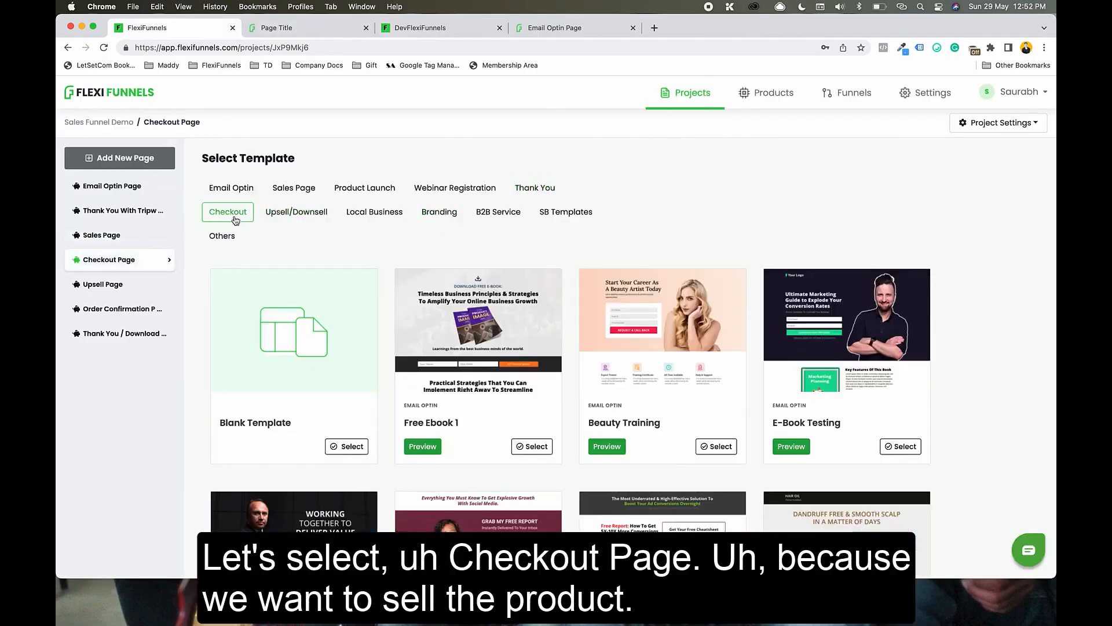
scroll(700, 185, "down", 6)
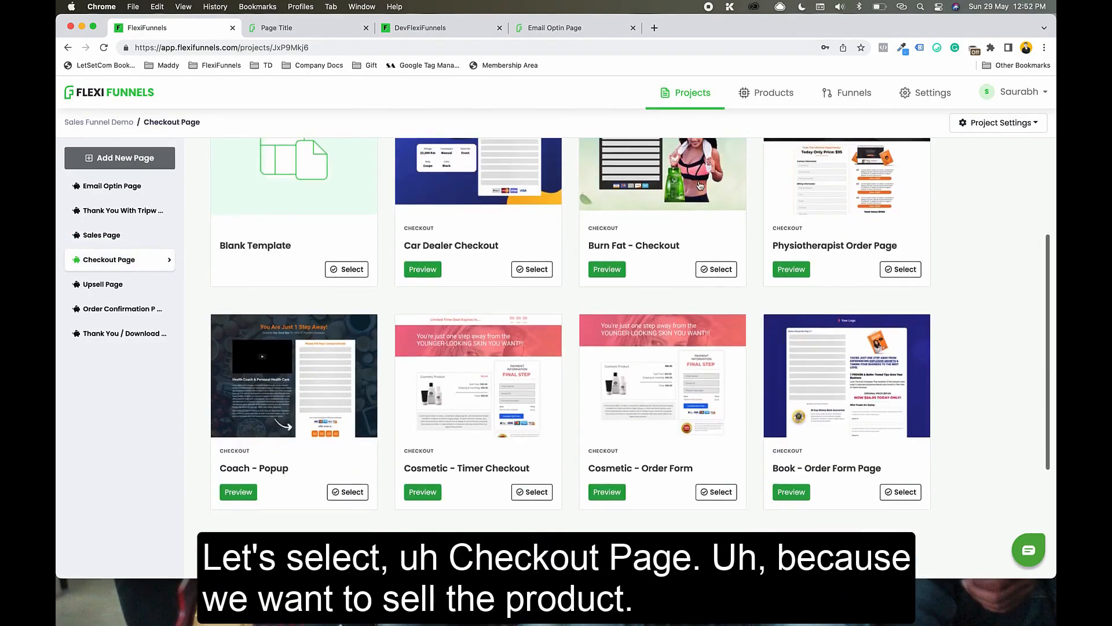
scroll(700, 185, "down", 1)
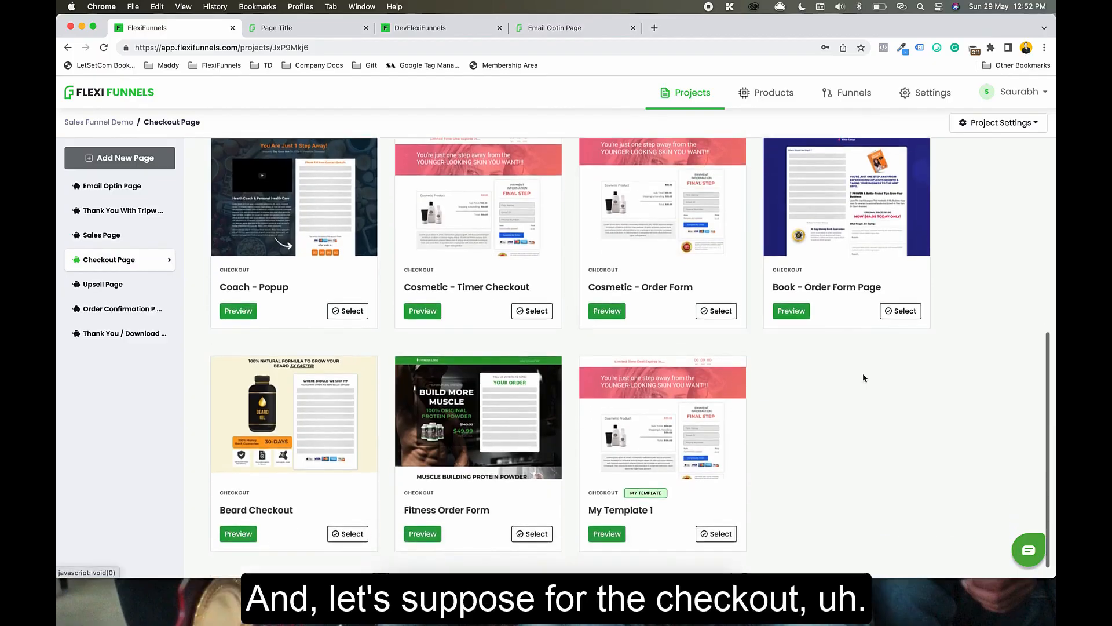
scroll(881, 365, "up", 10)
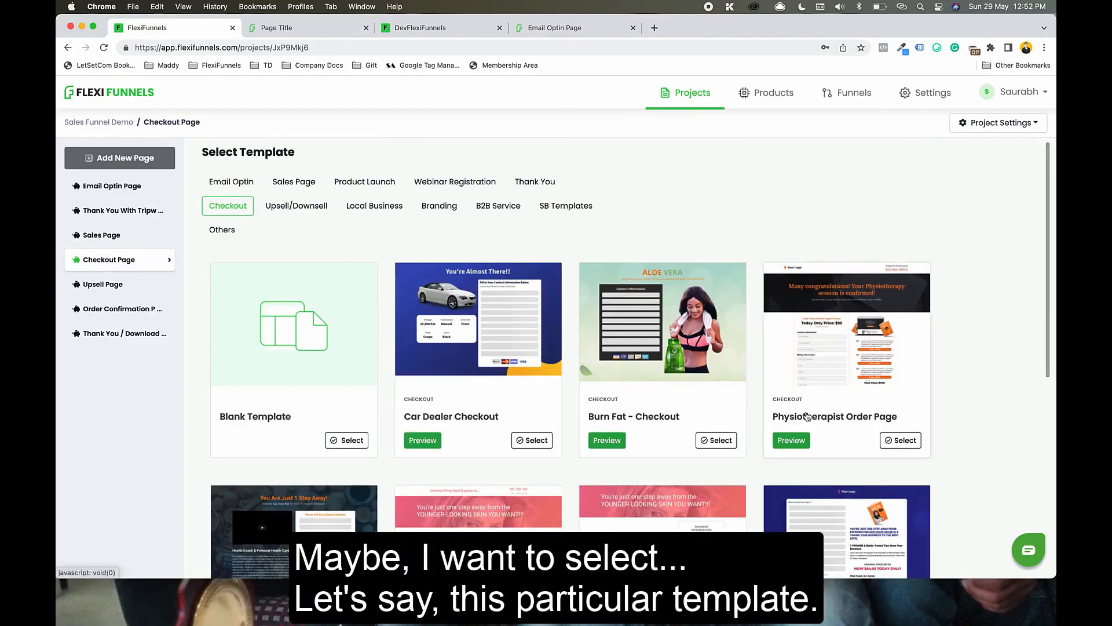
left_click(894, 440)
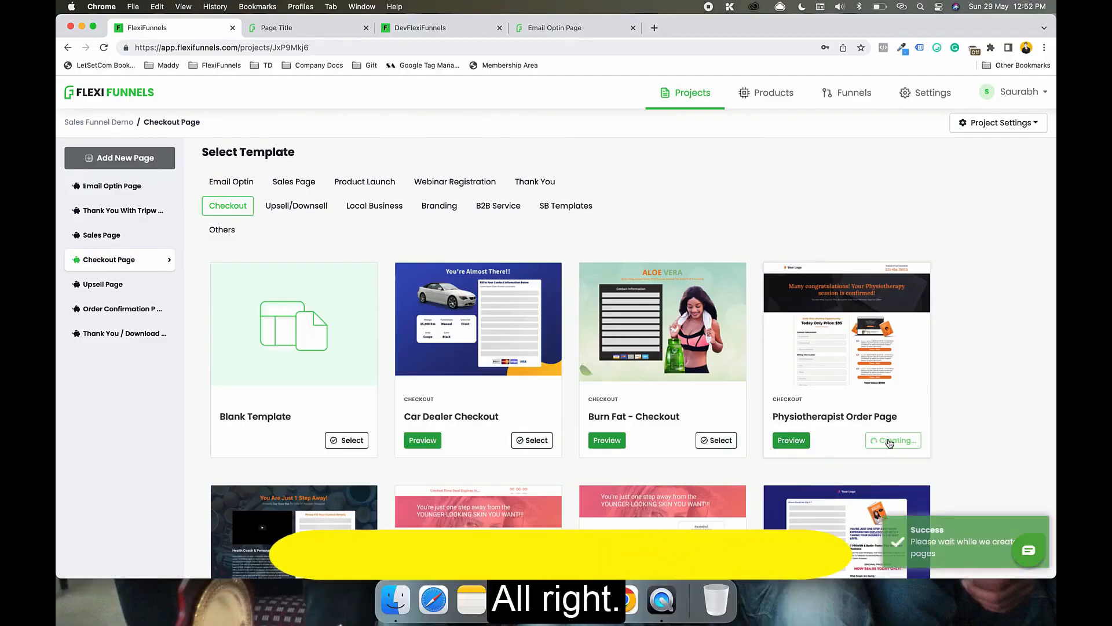
Step: Create the Thank You / Download Page from the Fitness Product Upsell template in the Upsell/Downsell category
left_click(132, 331)
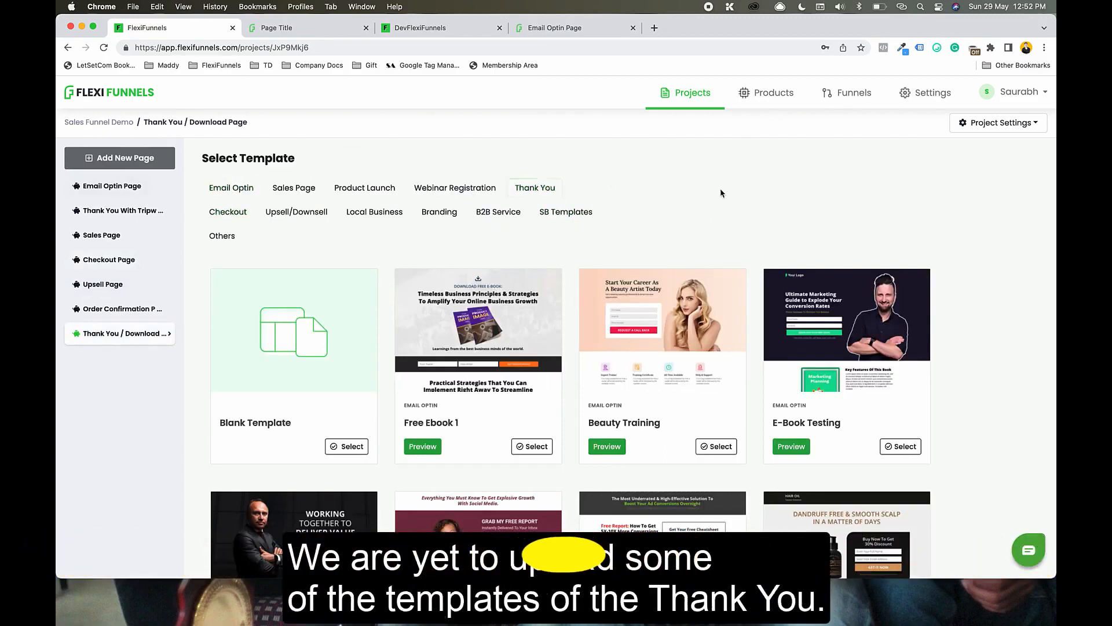
scroll(721, 193, "down", 5)
scroll(724, 200, "up", 5)
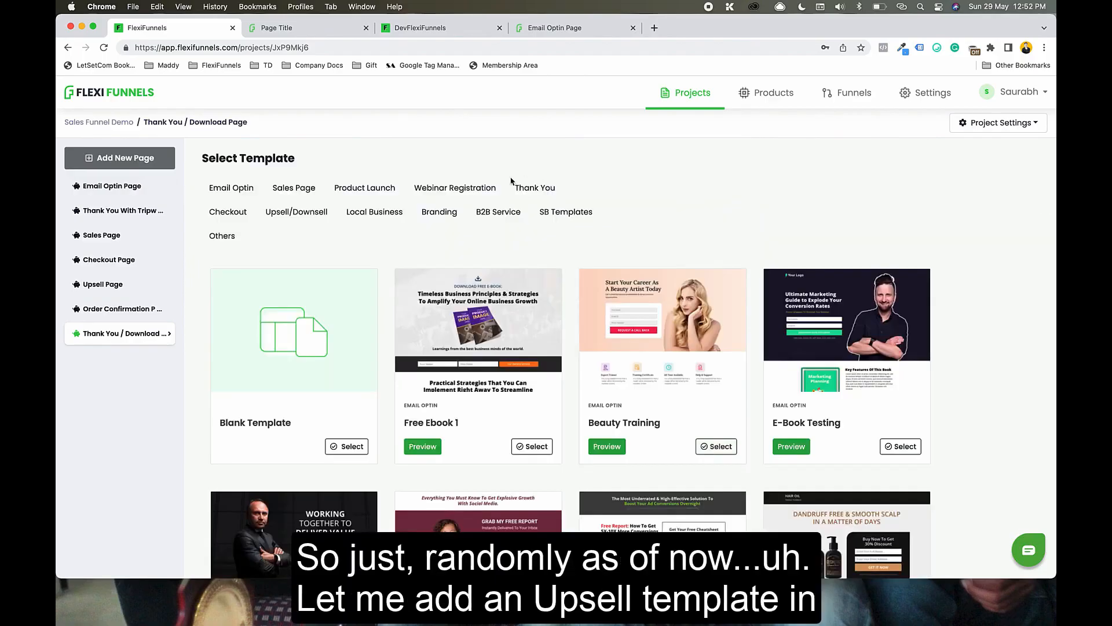
left_click(283, 219)
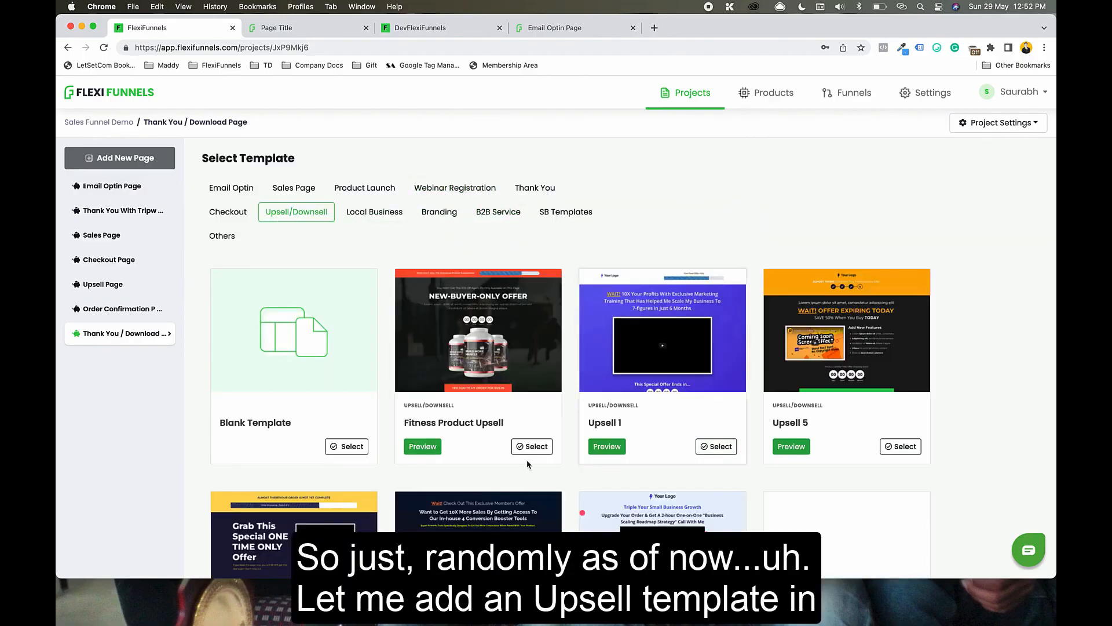
left_click(521, 447)
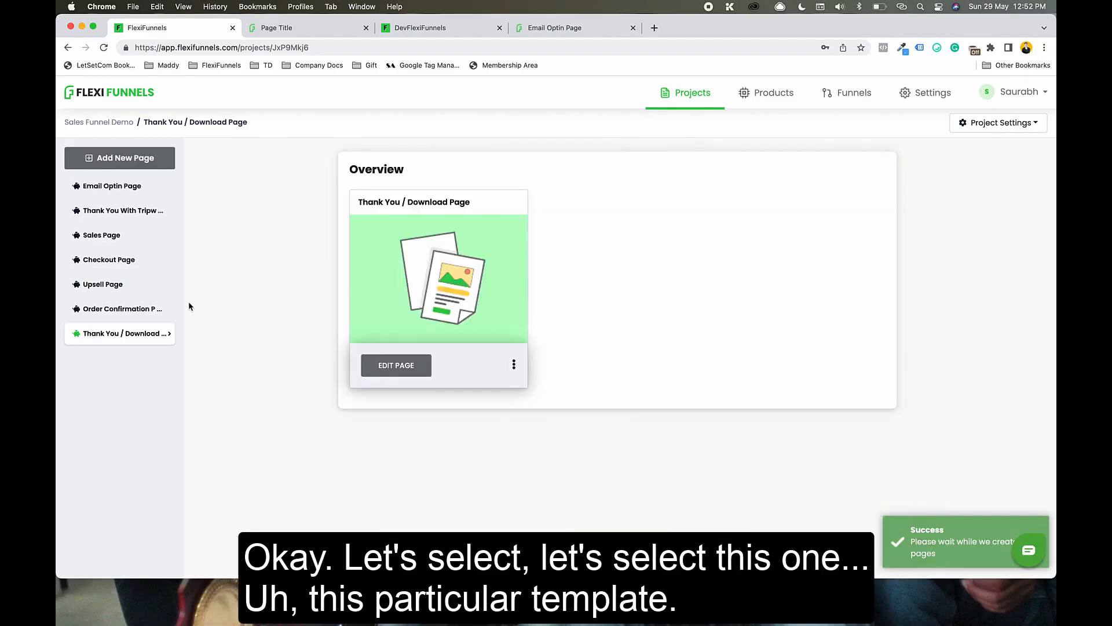
Step: Open the project's Sales Page in the editor, look over its content and publish it
left_click(120, 240)
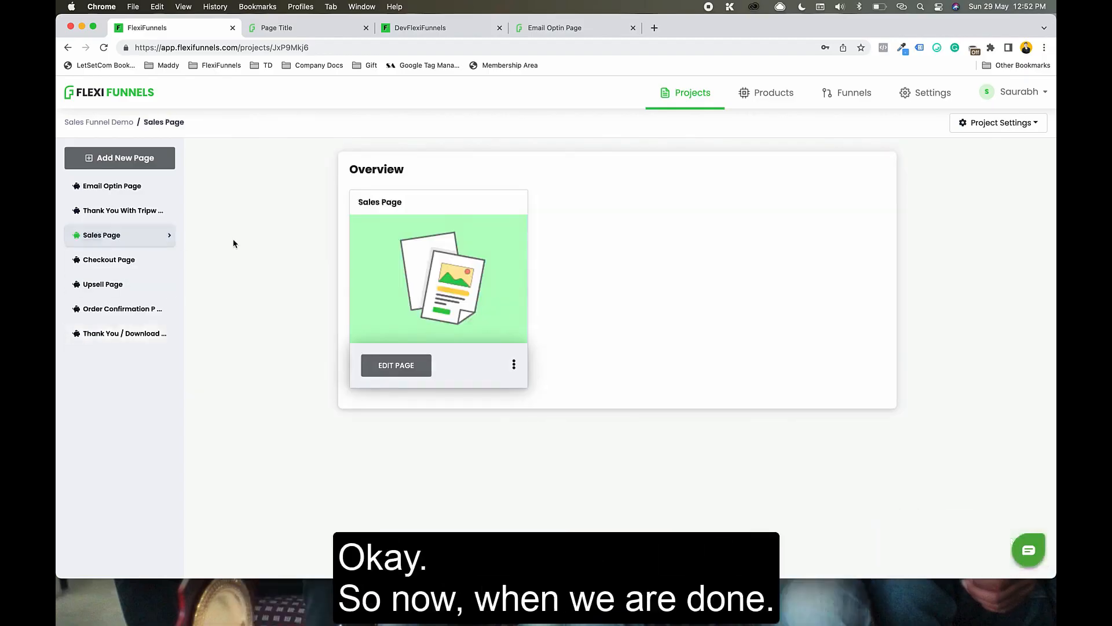
left_click(392, 370)
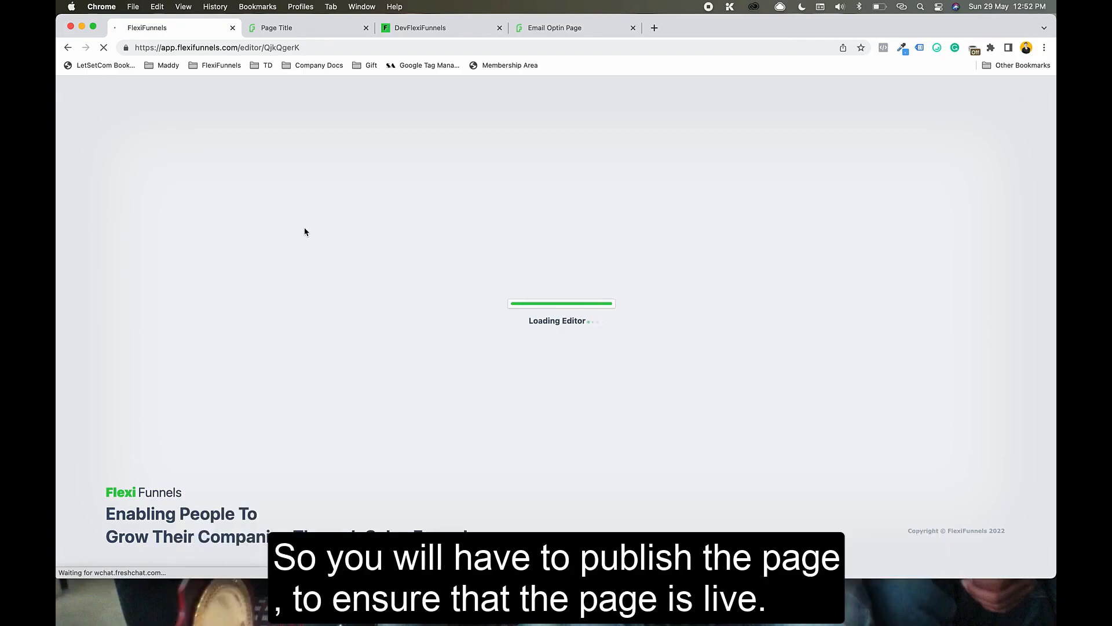
scroll(981, 288, "down", 20)
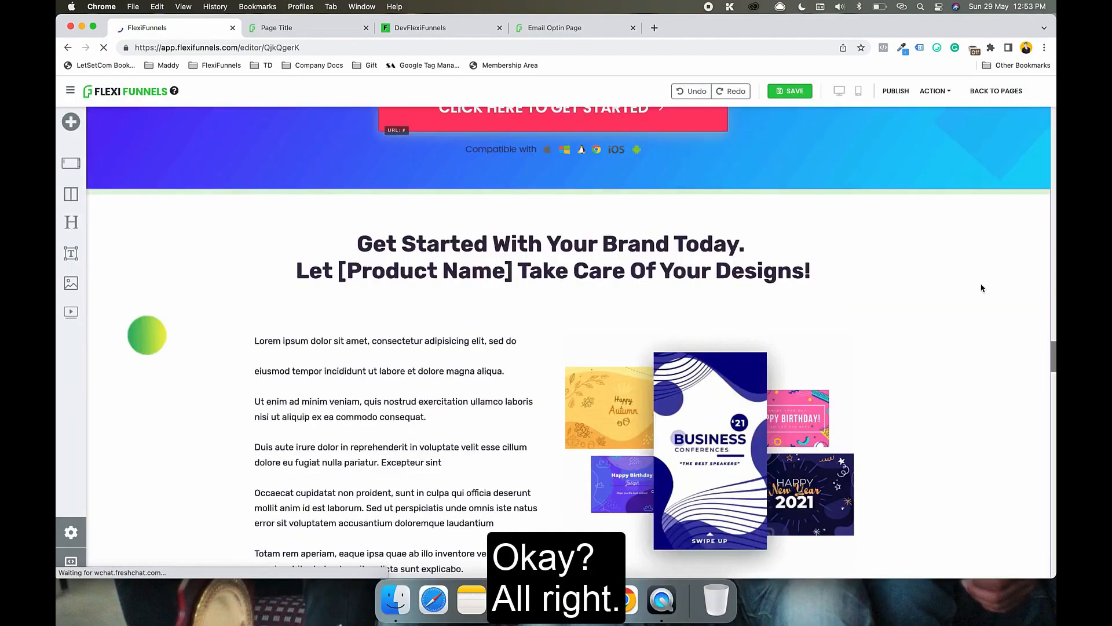
scroll(981, 288, "up", 20)
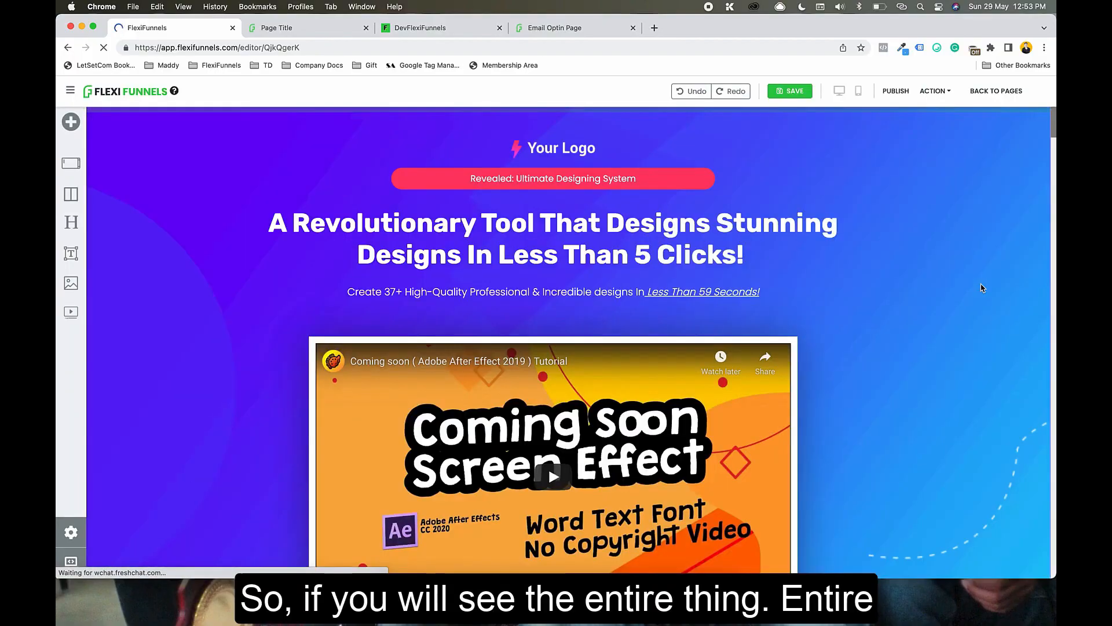
left_click(895, 91)
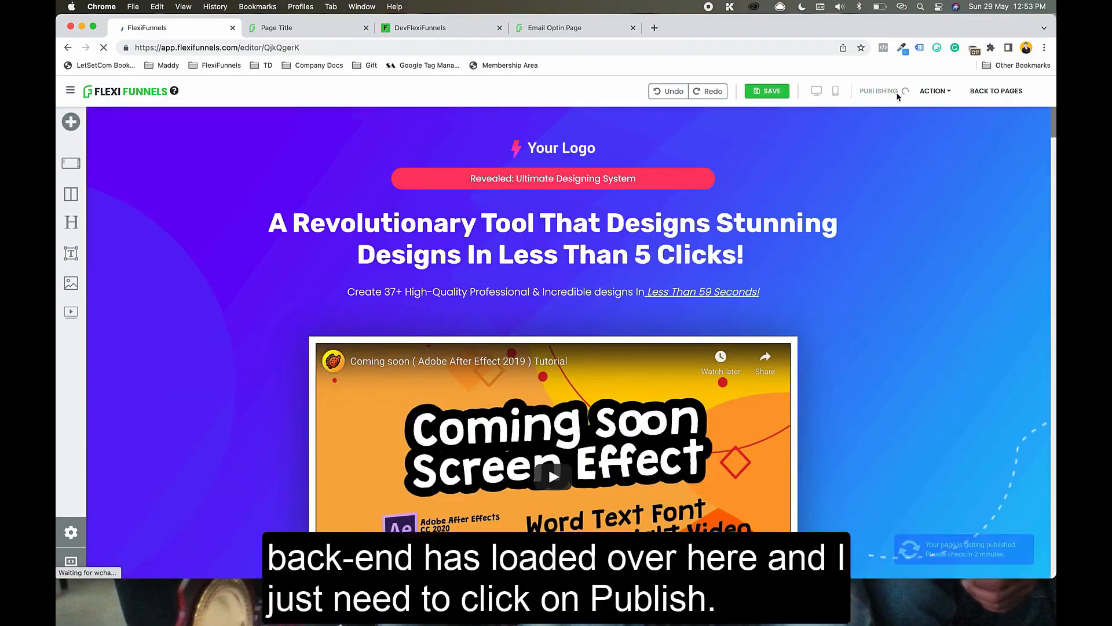
scroll(948, 230, "down", 5)
scroll(886, 212, "down", 2)
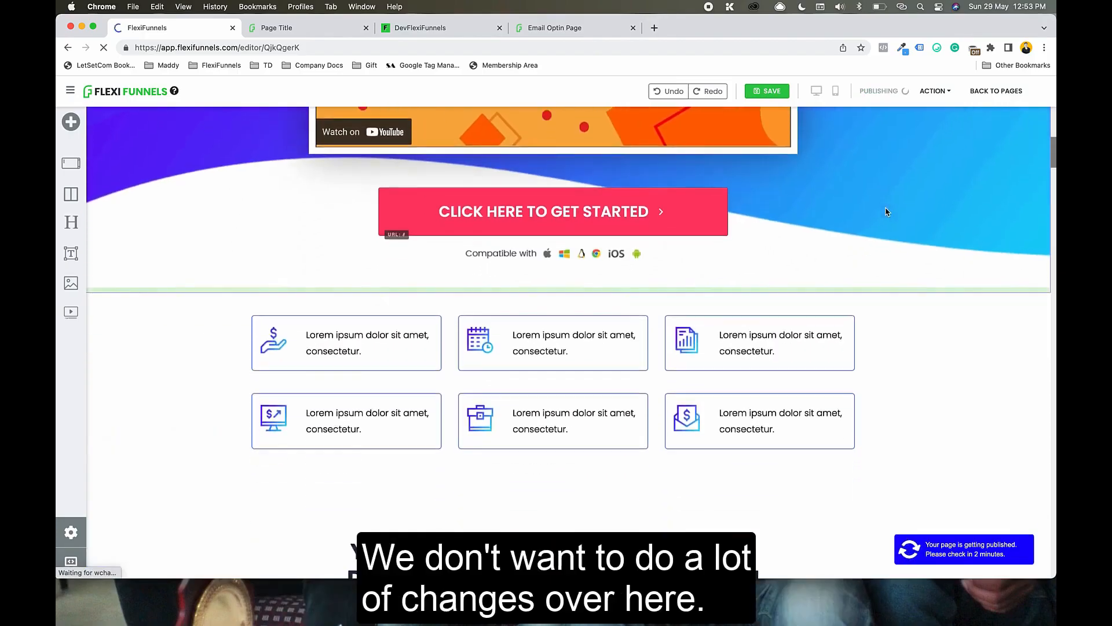
scroll(886, 213, "up", 10)
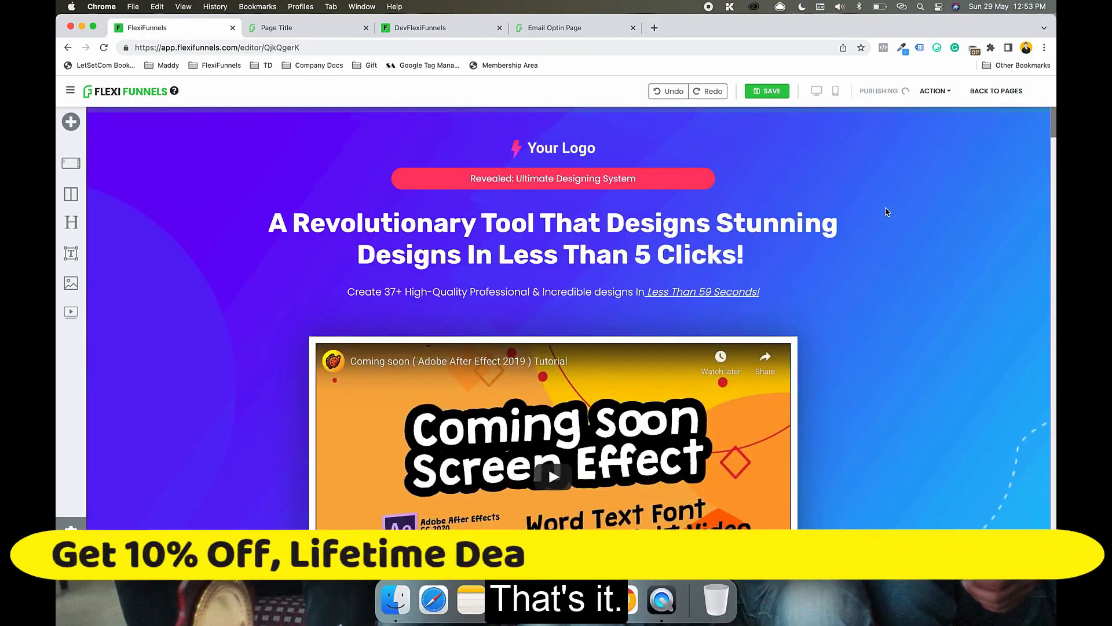
scroll(886, 212, "down", 2)
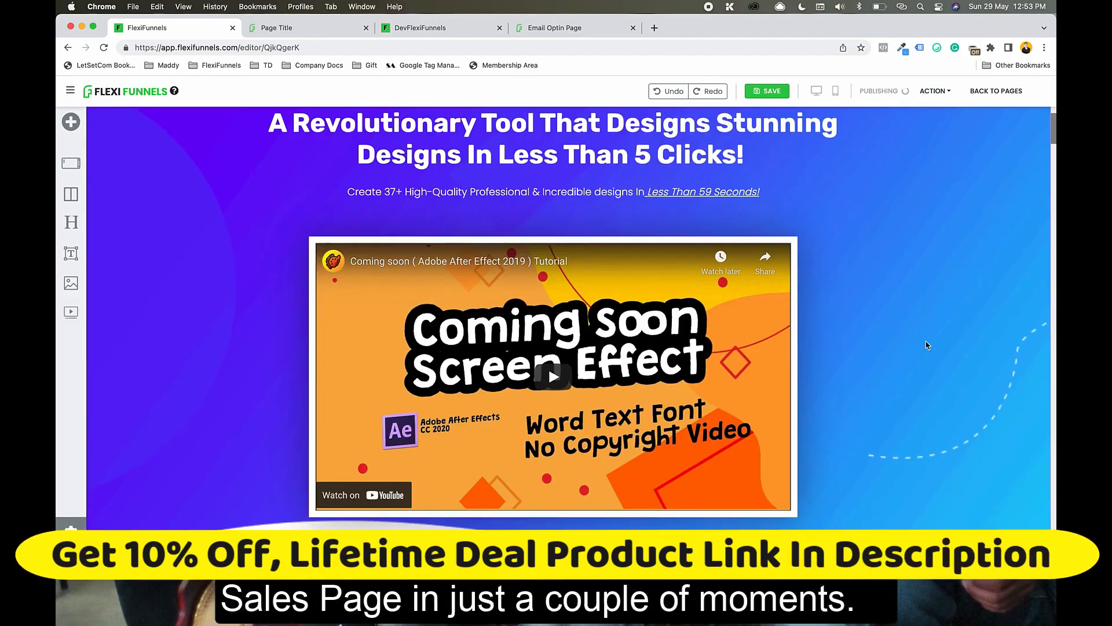
scroll(927, 345, "up", 2)
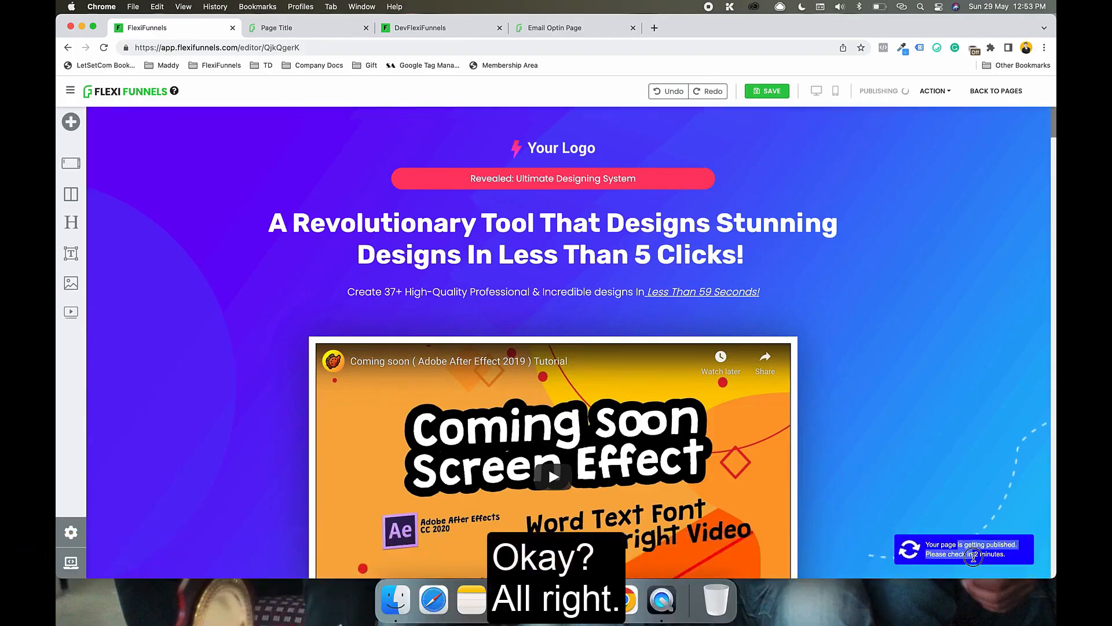
triple_click(954, 543)
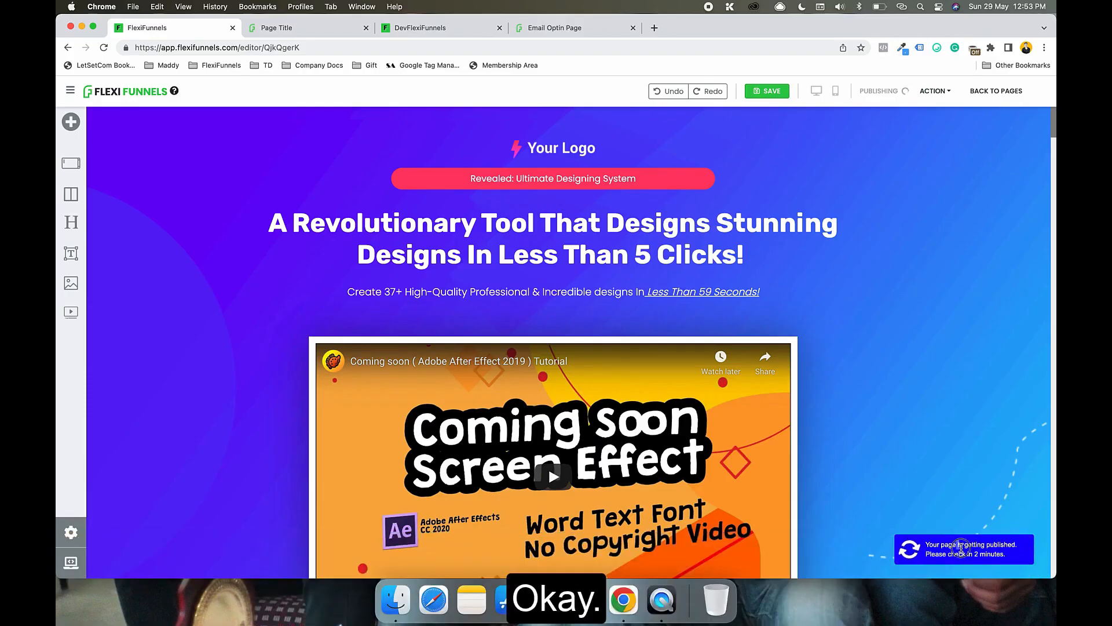
triple_click(962, 548)
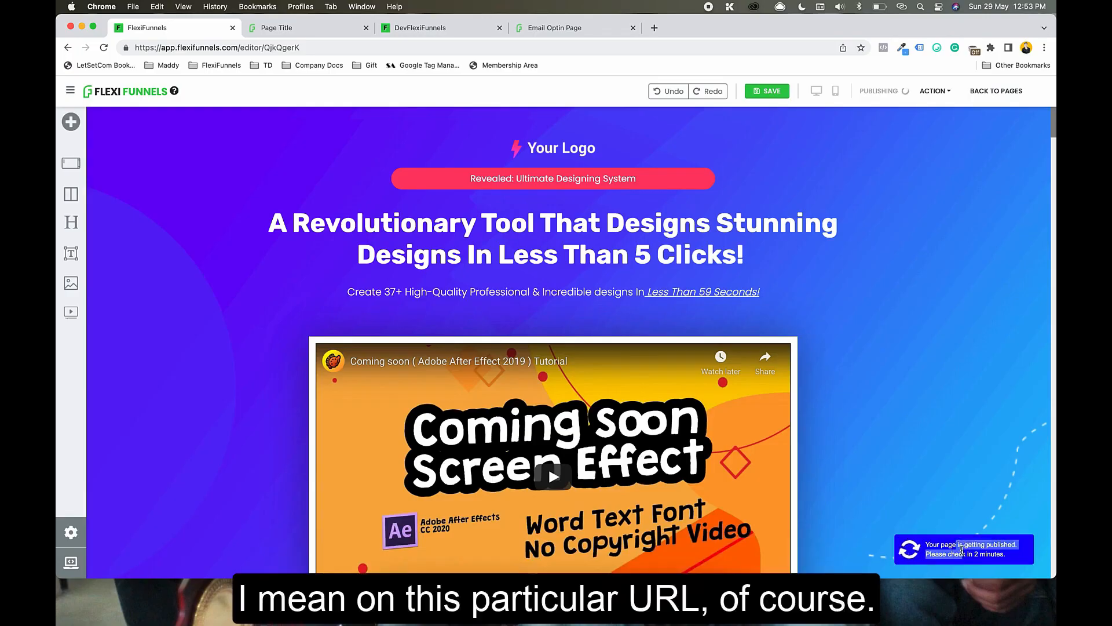
Step: Open the live Sales Page in its own tab and return to the editor
left_click(936, 91)
left_click(895, 118)
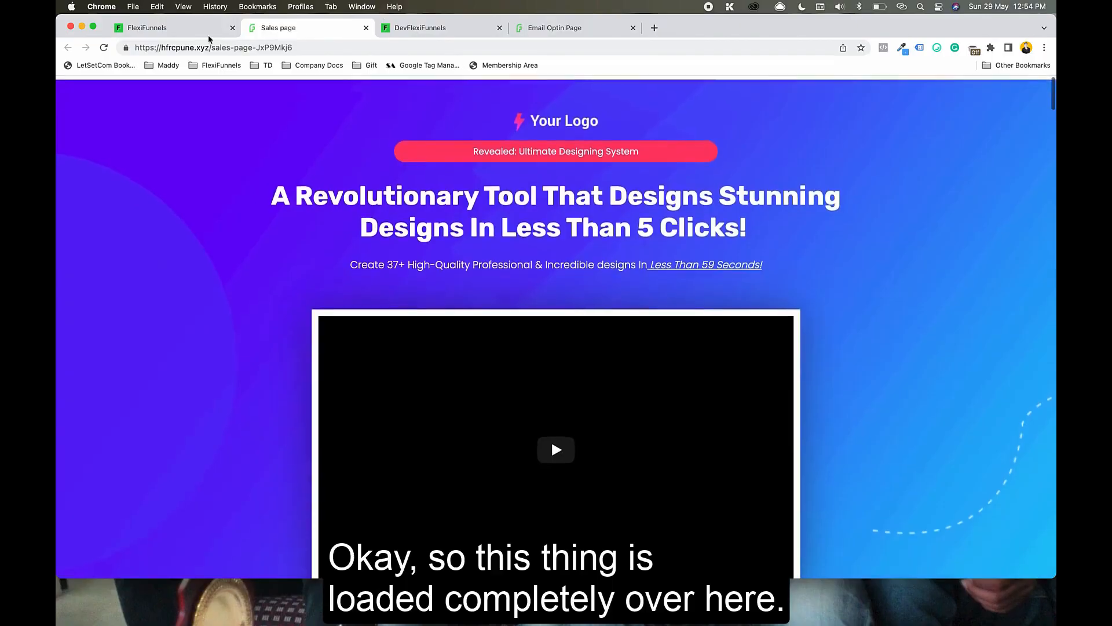
left_click(201, 32)
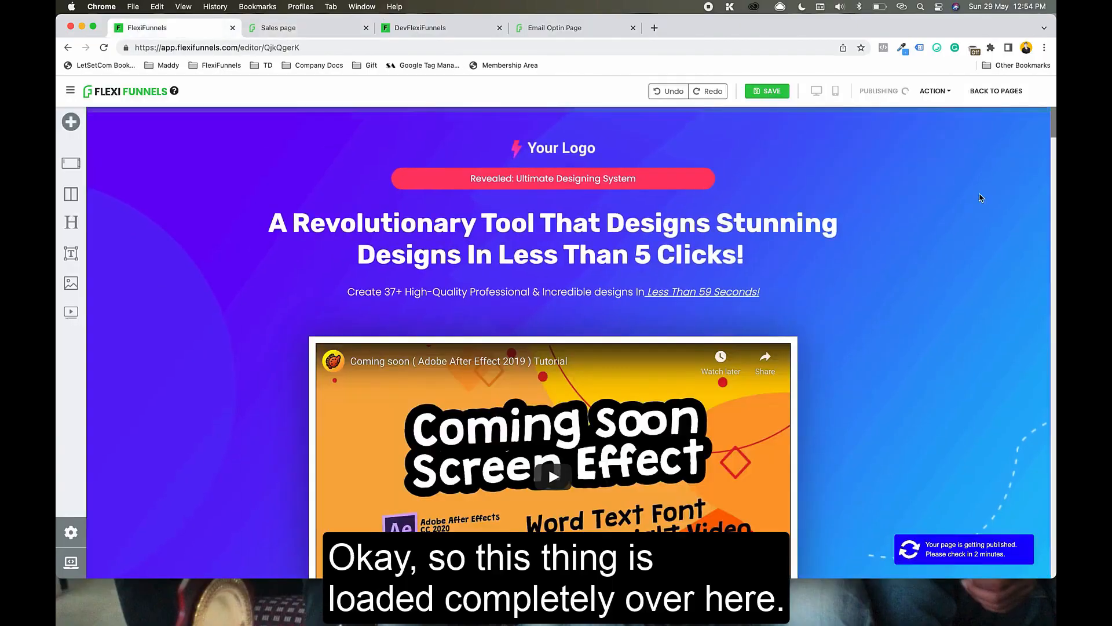
Step: Leave the Sales Page editor for the project's pages and check the content of the live sales page
left_click(995, 101)
left_click(586, 230)
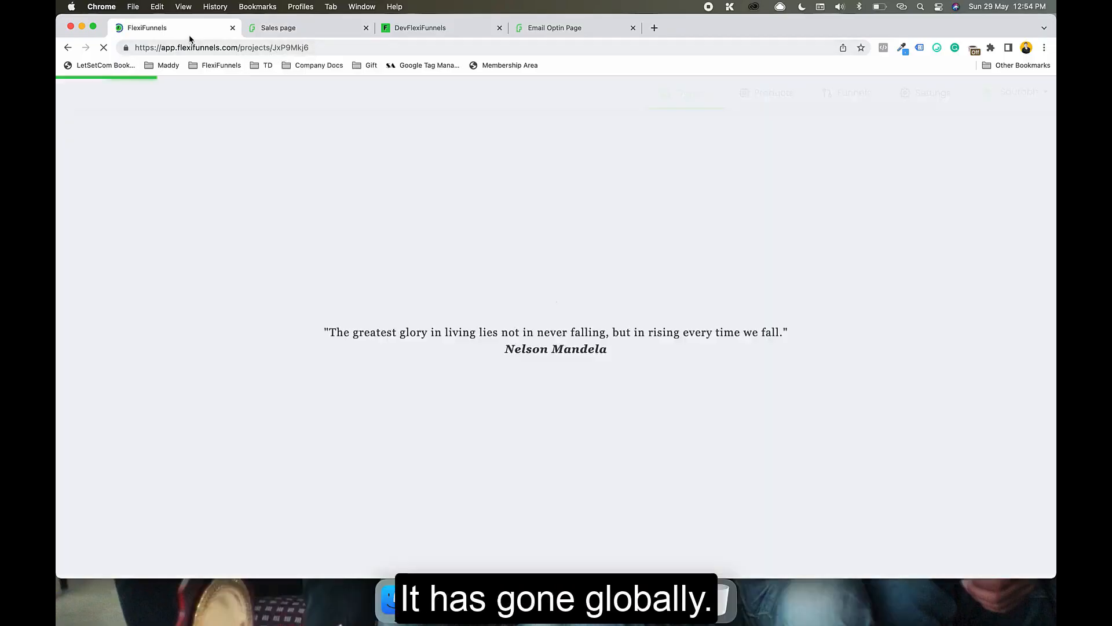
left_click(297, 32)
scroll(343, 311, "down", 10)
scroll(343, 311, "up", 10)
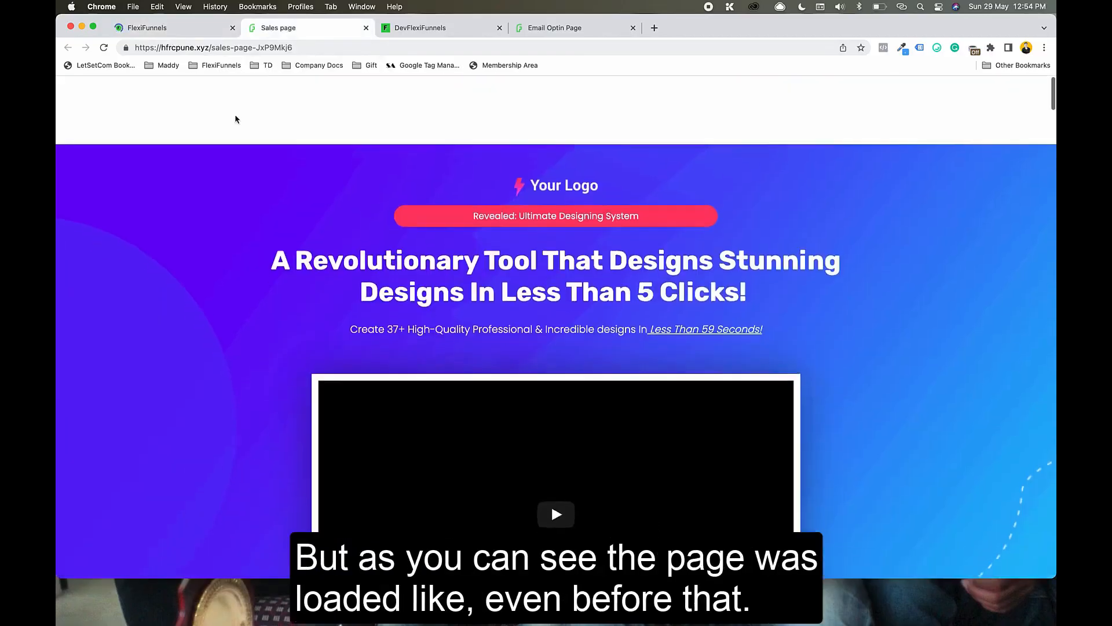
left_click(190, 34)
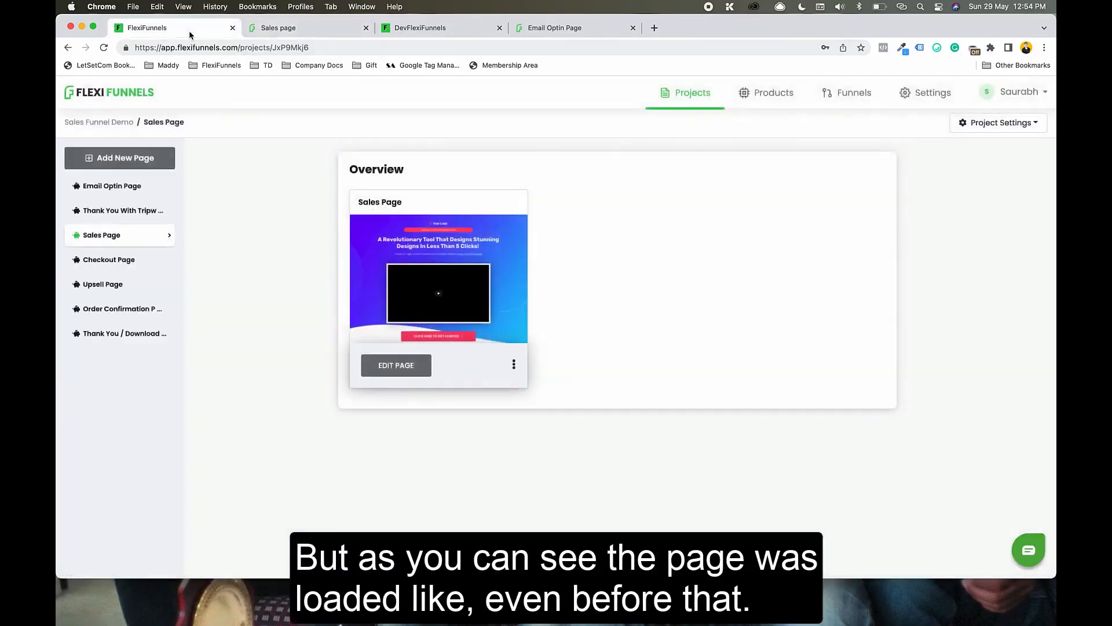
Step: Open the project's Checkout Page in the editor, publish it and look through its order form down to the footer
left_click(124, 260)
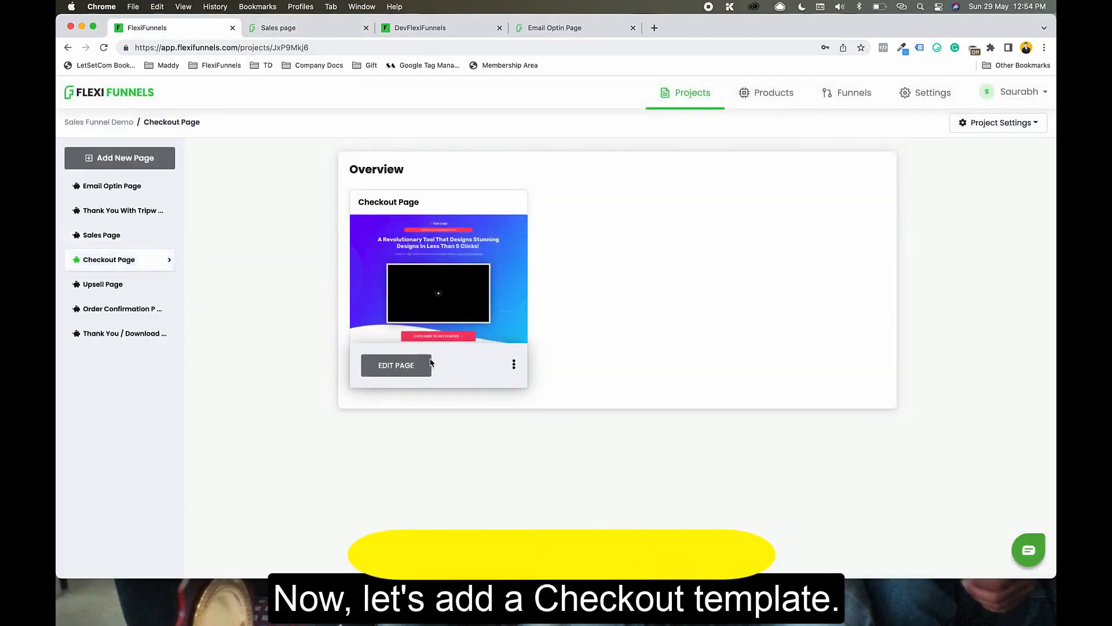
left_click(385, 370)
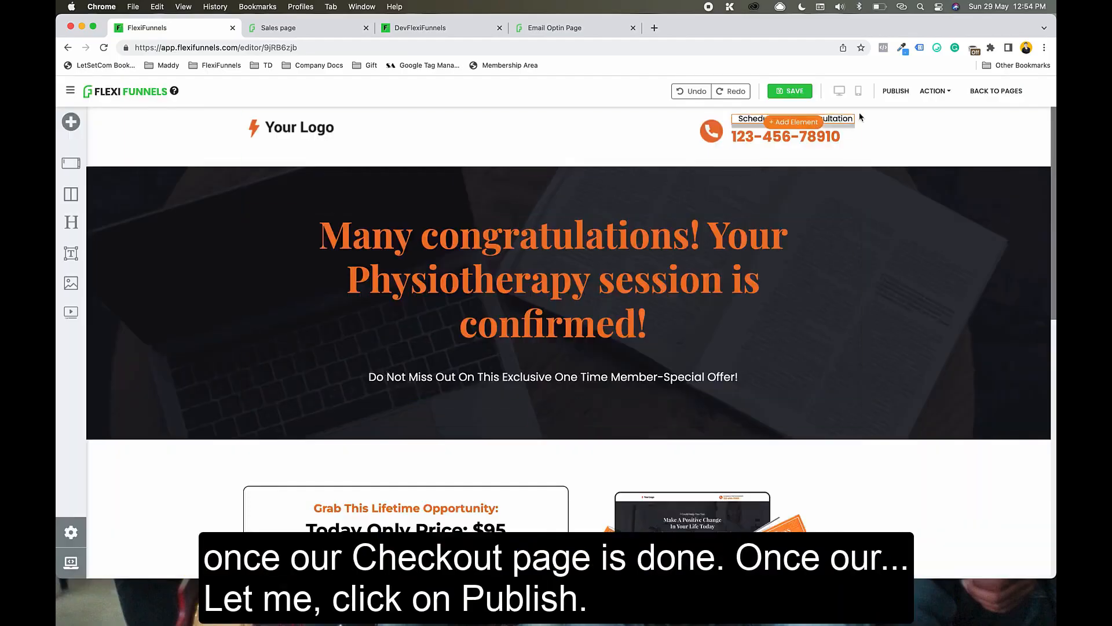
left_click(886, 92)
scroll(977, 346, "down", 6)
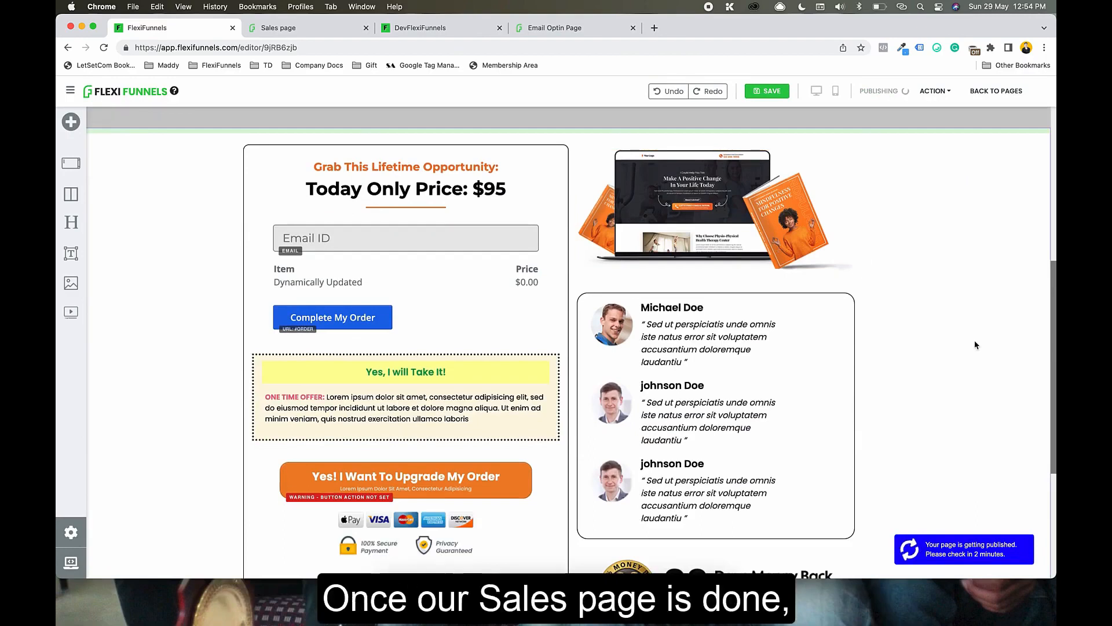
scroll(977, 345, "down", 2)
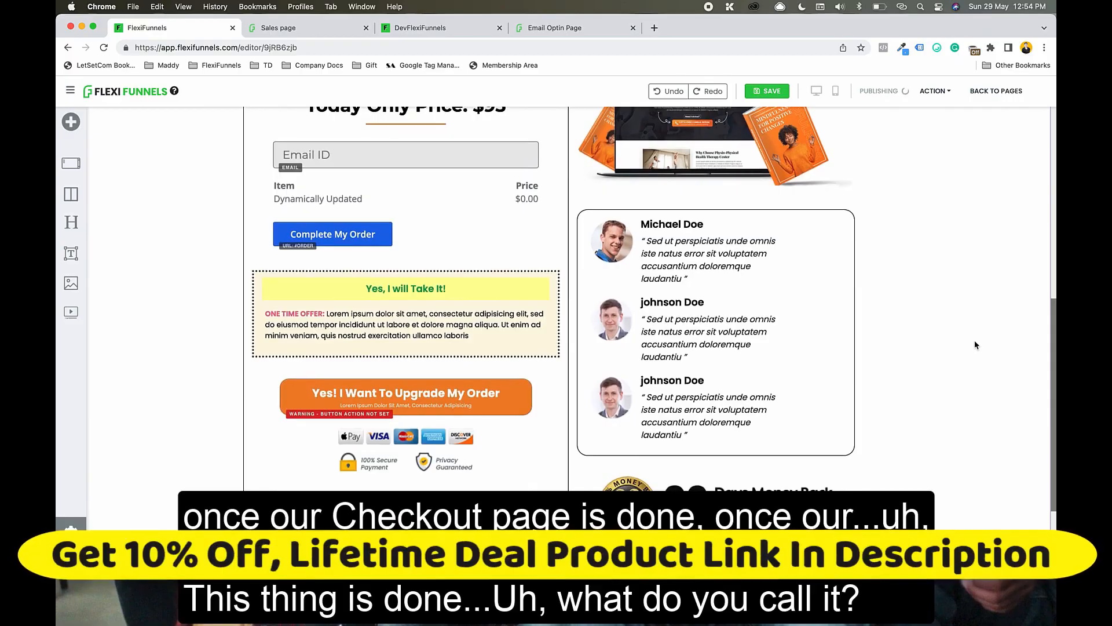
scroll(975, 346, "down", 3)
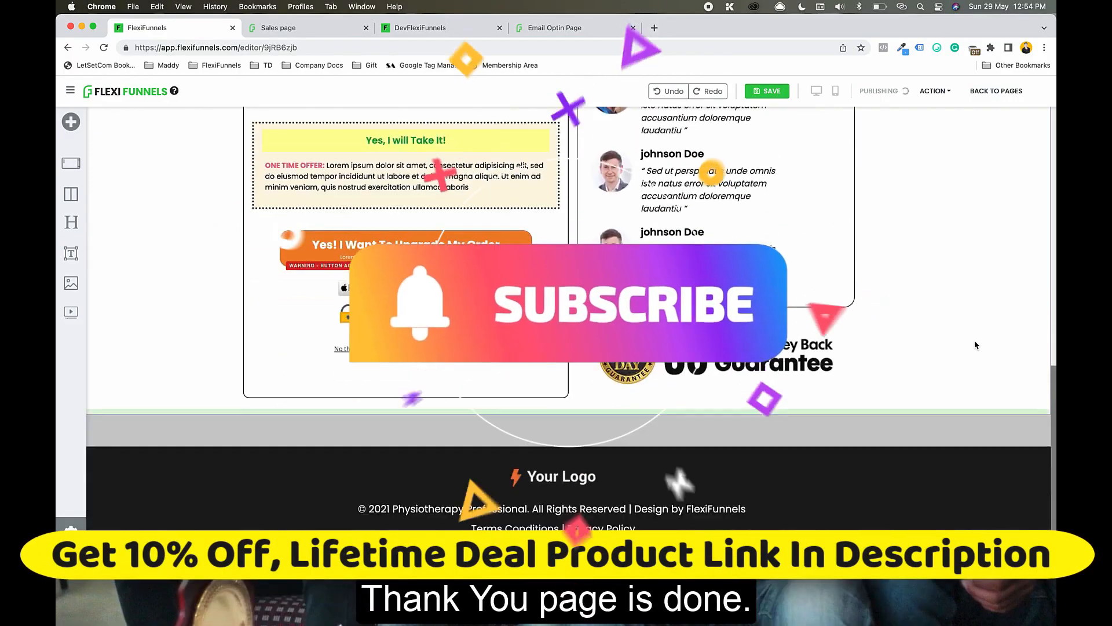
Step: Look over the checkout page's order form and one-time bump offer in the page editor
scroll(975, 346, "up", 10)
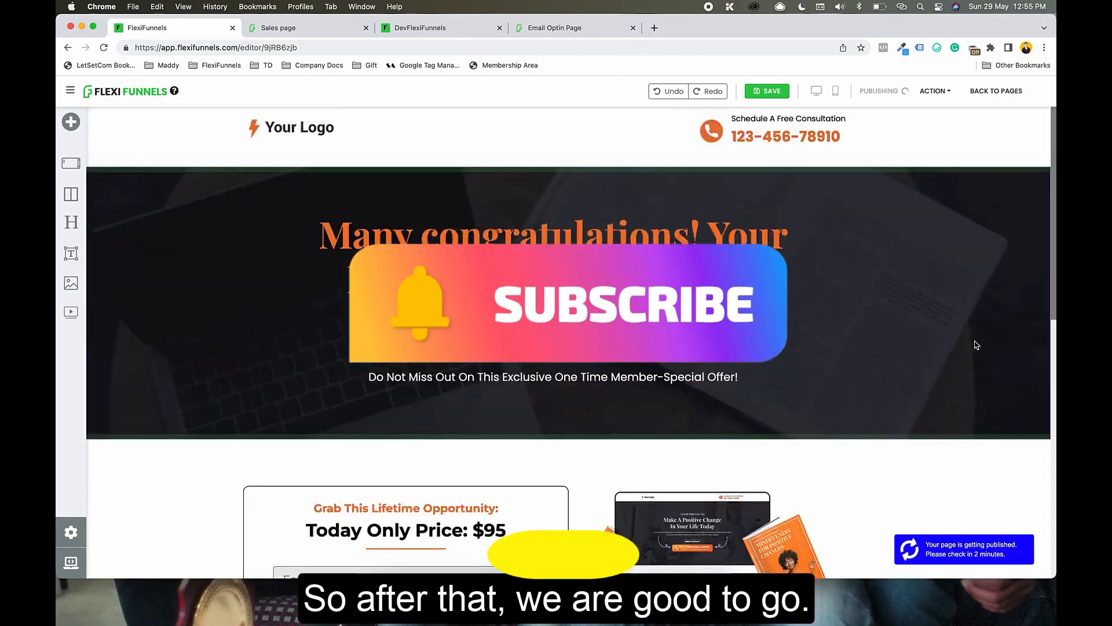
scroll(975, 346, "down", 6)
scroll(352, 313, "down", 1)
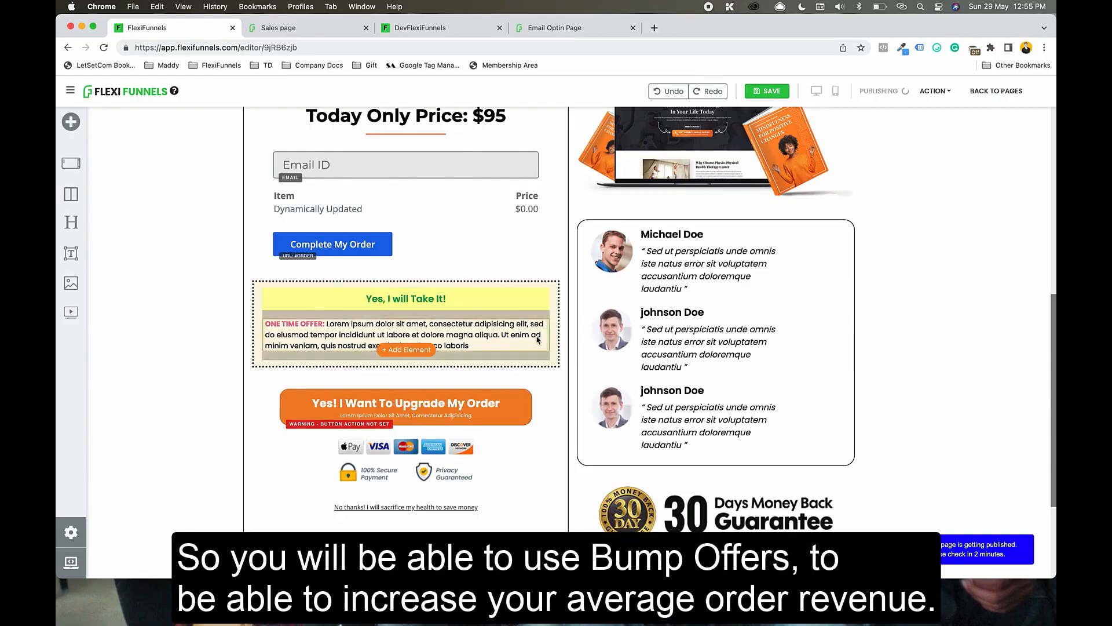
scroll(538, 340, "up", 3)
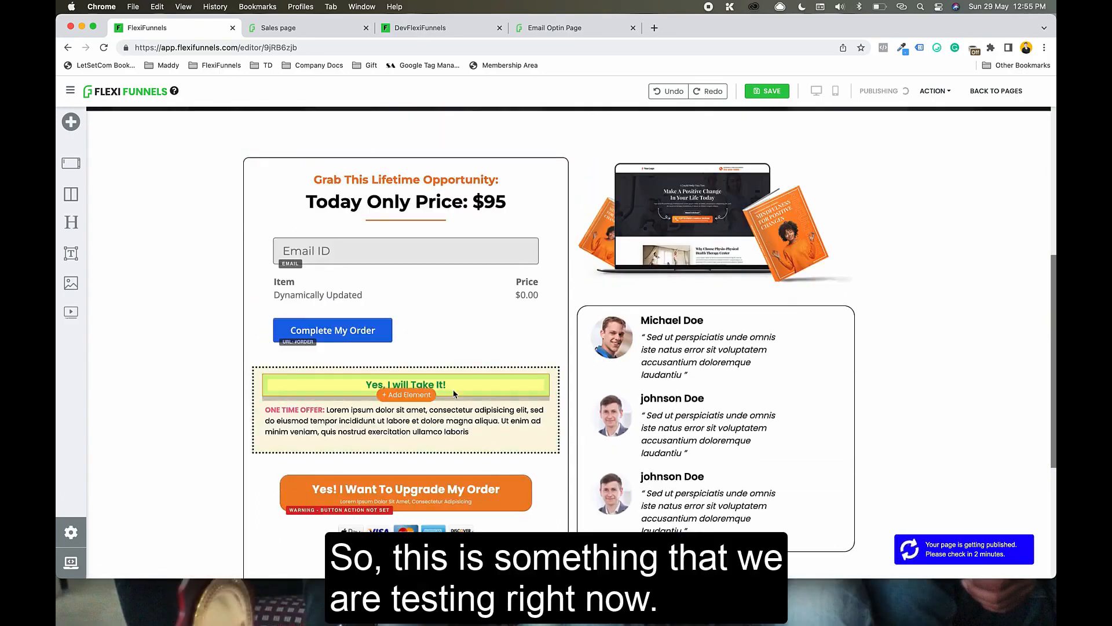
scroll(453, 393, "up", 4)
scroll(453, 393, "up", 6)
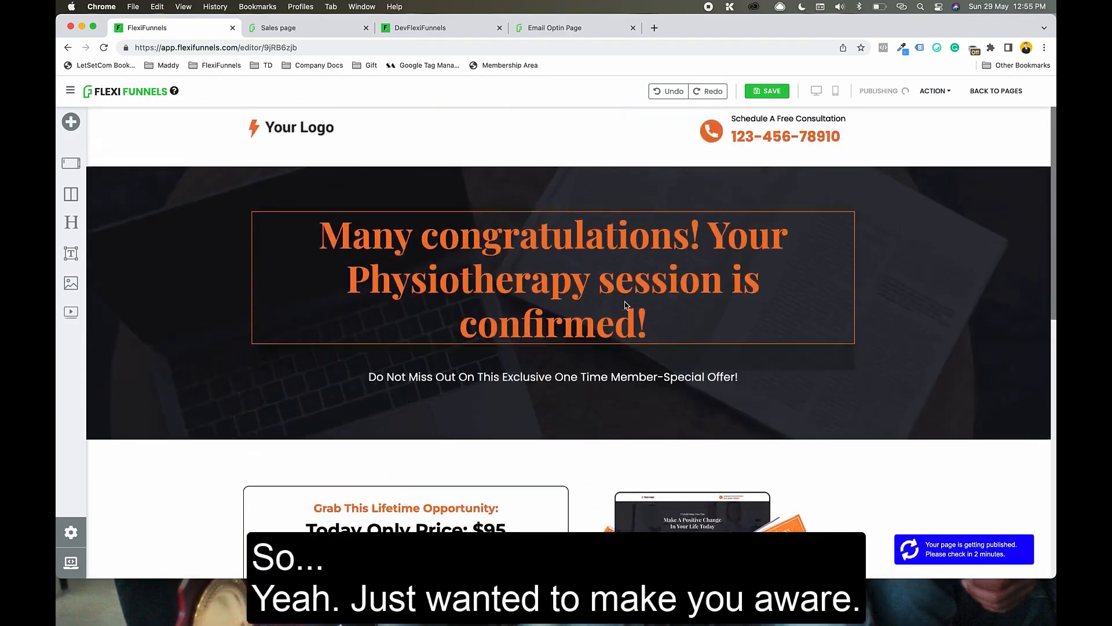
Step: Open the checkout page's published URL and look through the live page
left_click(934, 91)
left_click(924, 110)
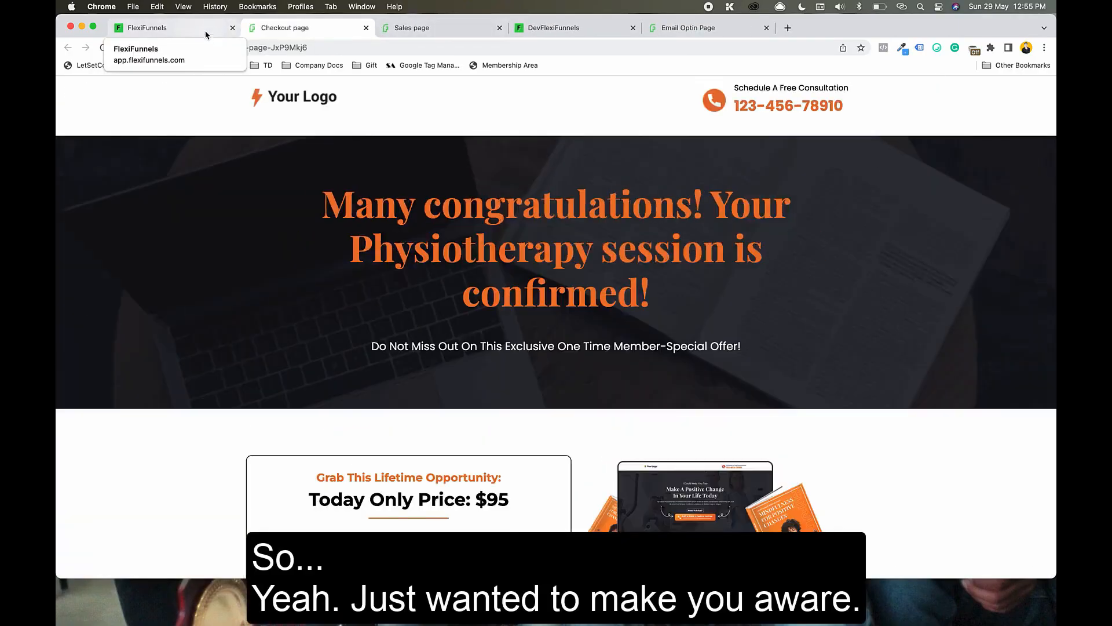
left_click(206, 33)
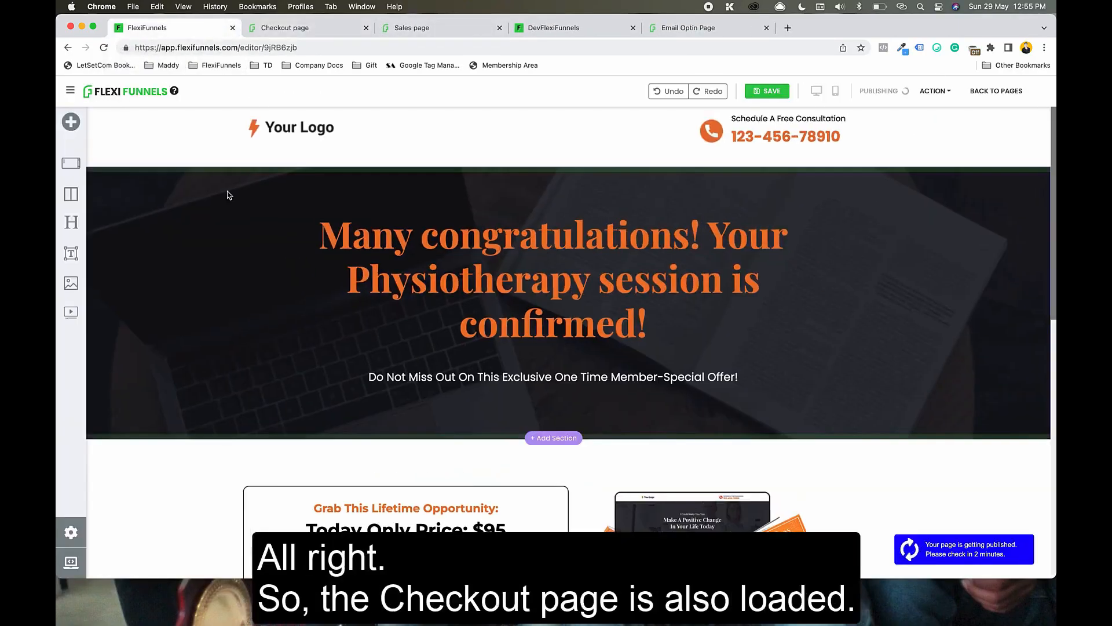
scroll(227, 194, "down", 8)
left_click(290, 28)
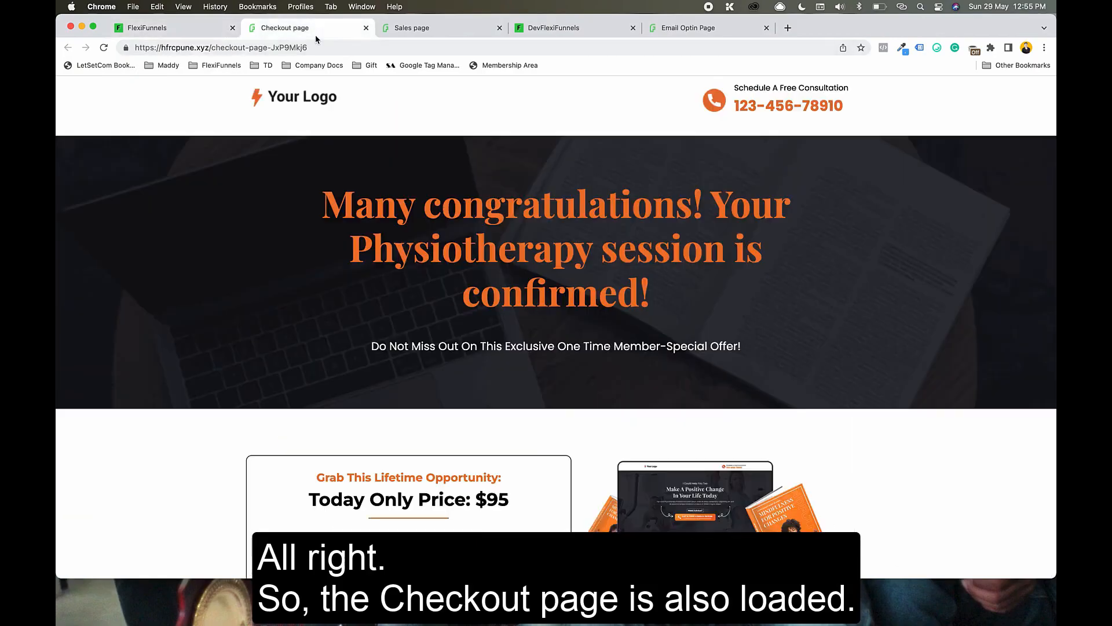
scroll(178, 293, "down", 10)
scroll(178, 292, "up", 10)
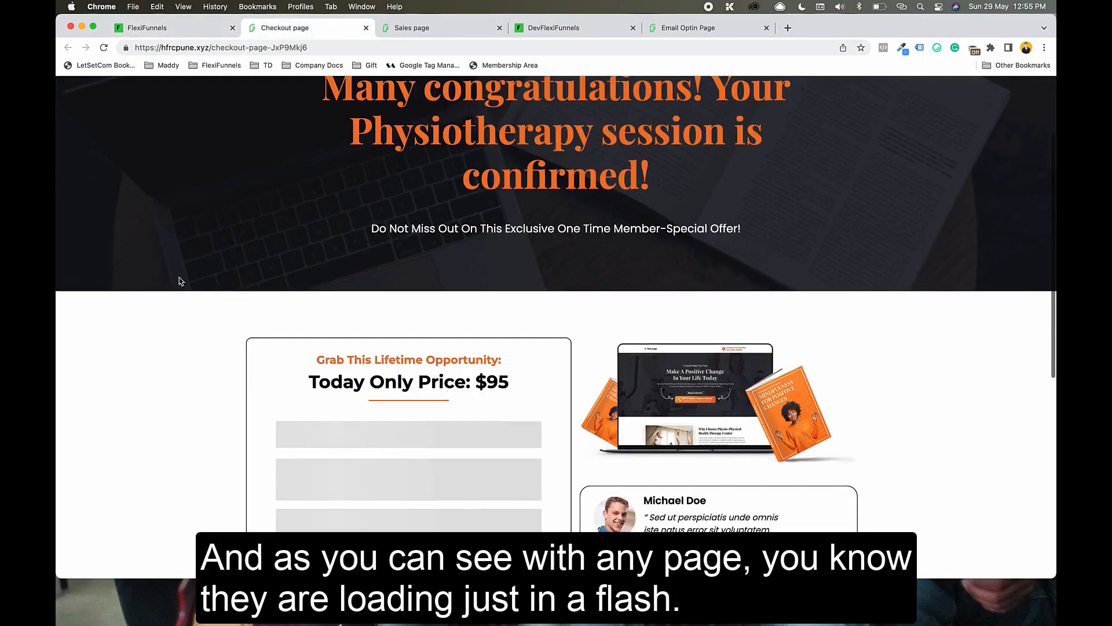
Step: Leave the checkout page editor and return to the project's pages
left_click(178, 31)
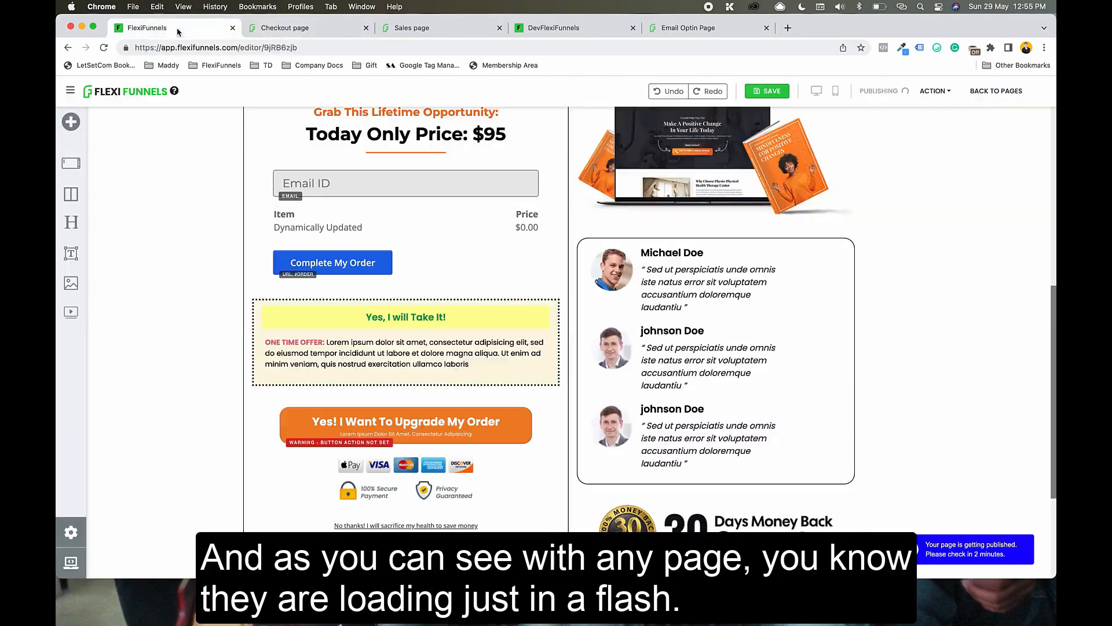
left_click(996, 91)
left_click(599, 231)
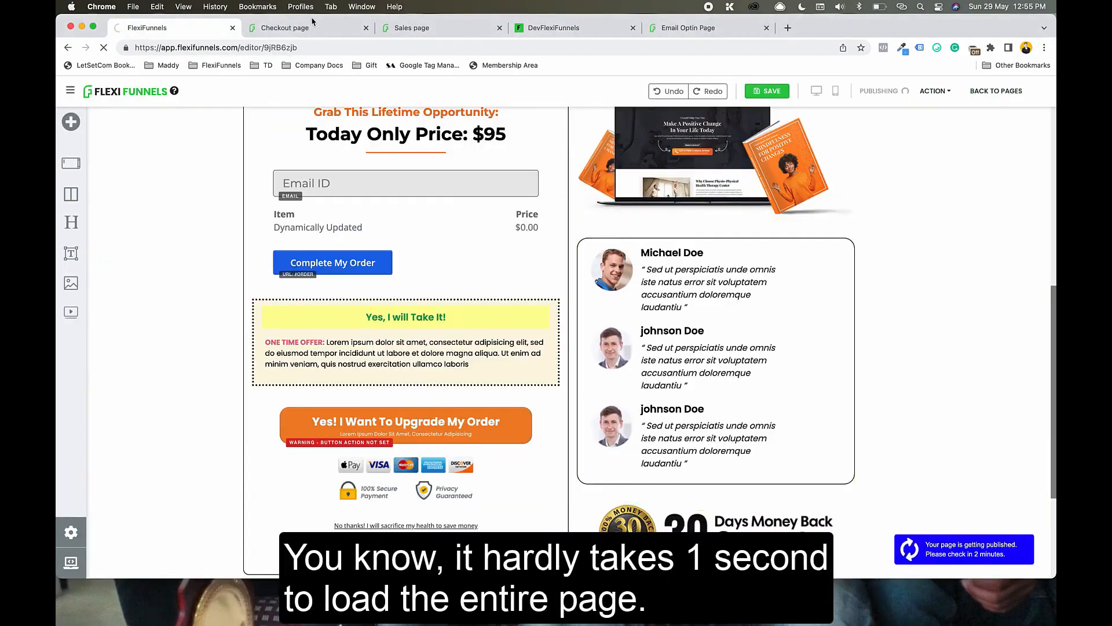
Step: Load the published sales page's URL in a new browser tab, look through the page, and close that tab
left_click(290, 28)
left_click(423, 32)
left_click(380, 47)
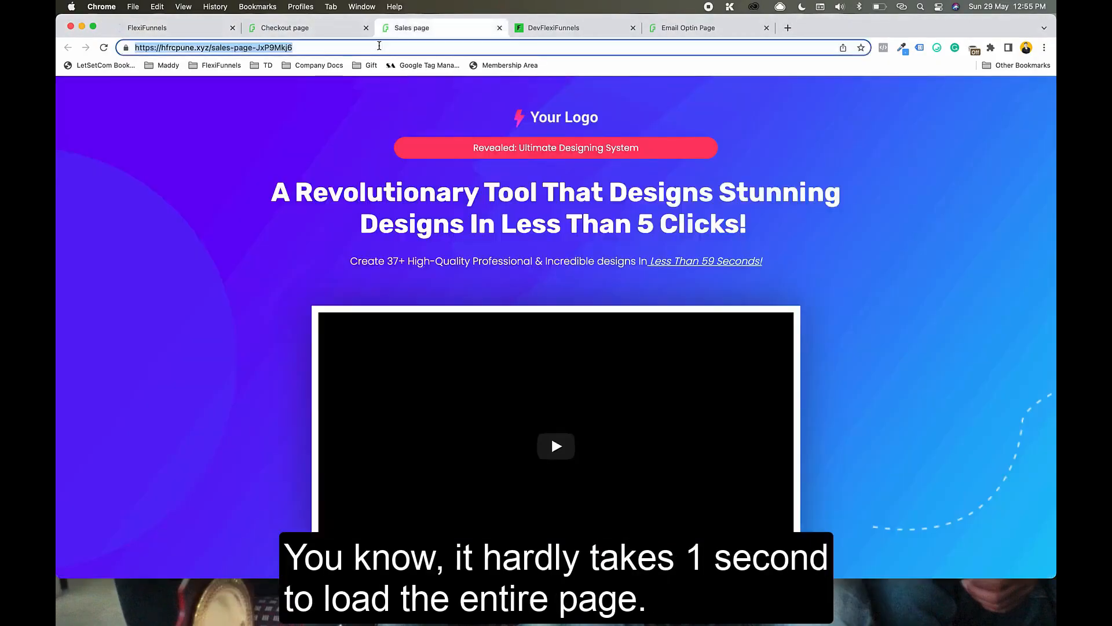
key("super+c")
key("super+t")
key("super+v")
key("Return")
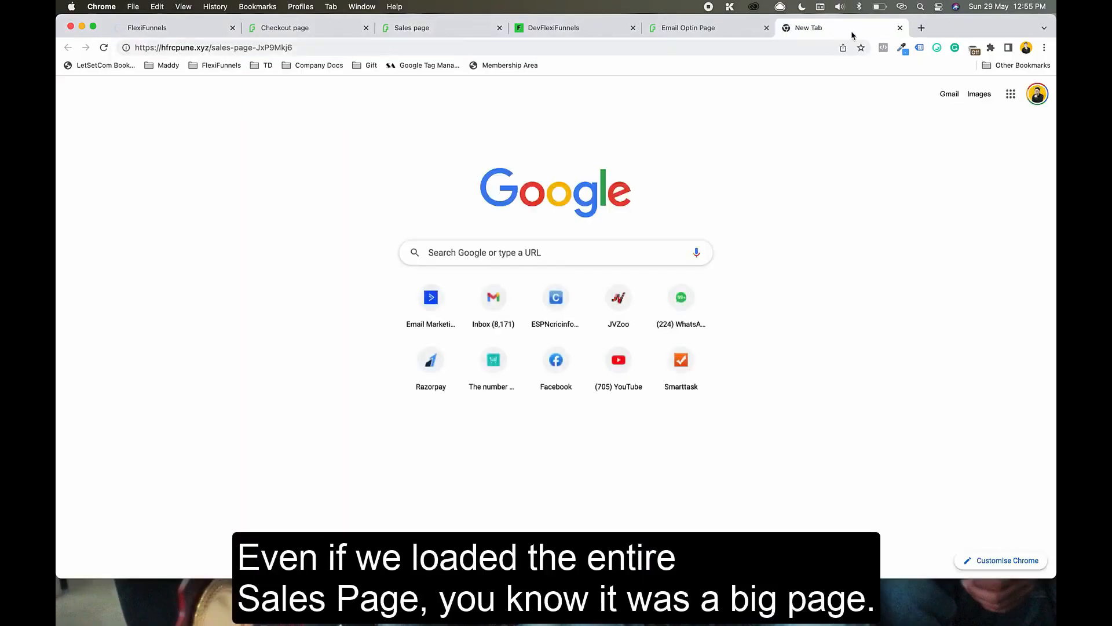
scroll(932, 455, "down", 10)
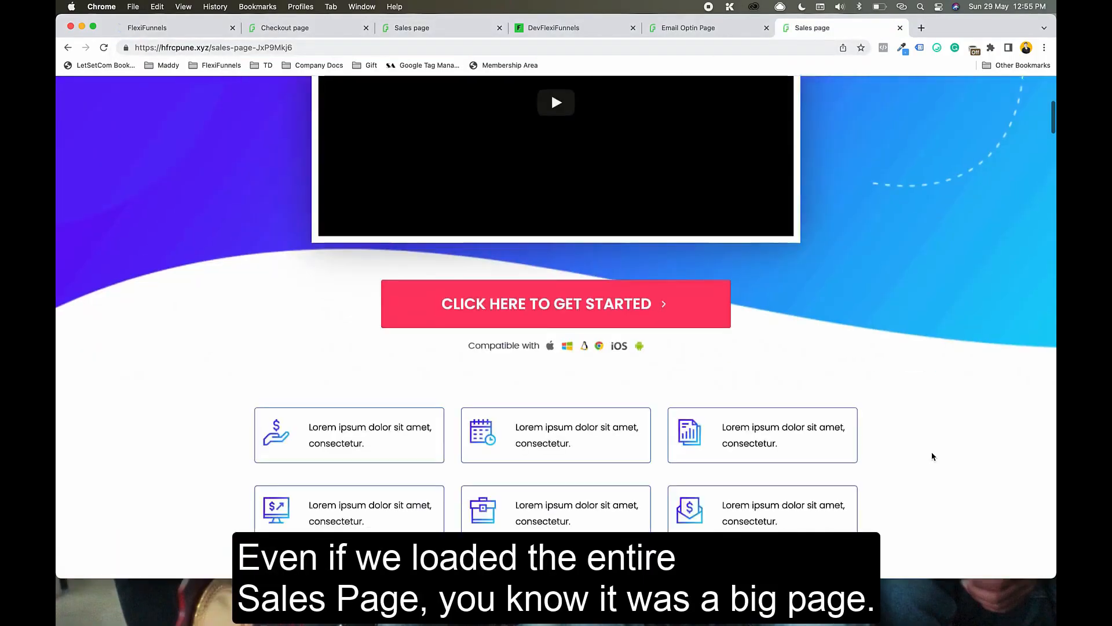
scroll(932, 456, "down", 20)
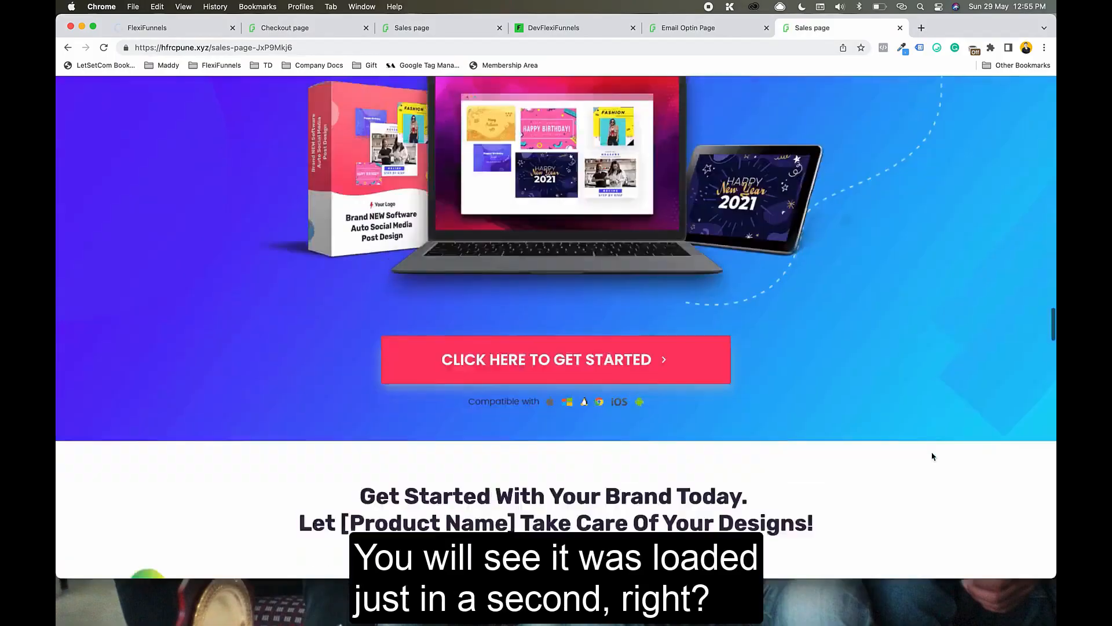
scroll(933, 455, "down", 5)
key("super+w")
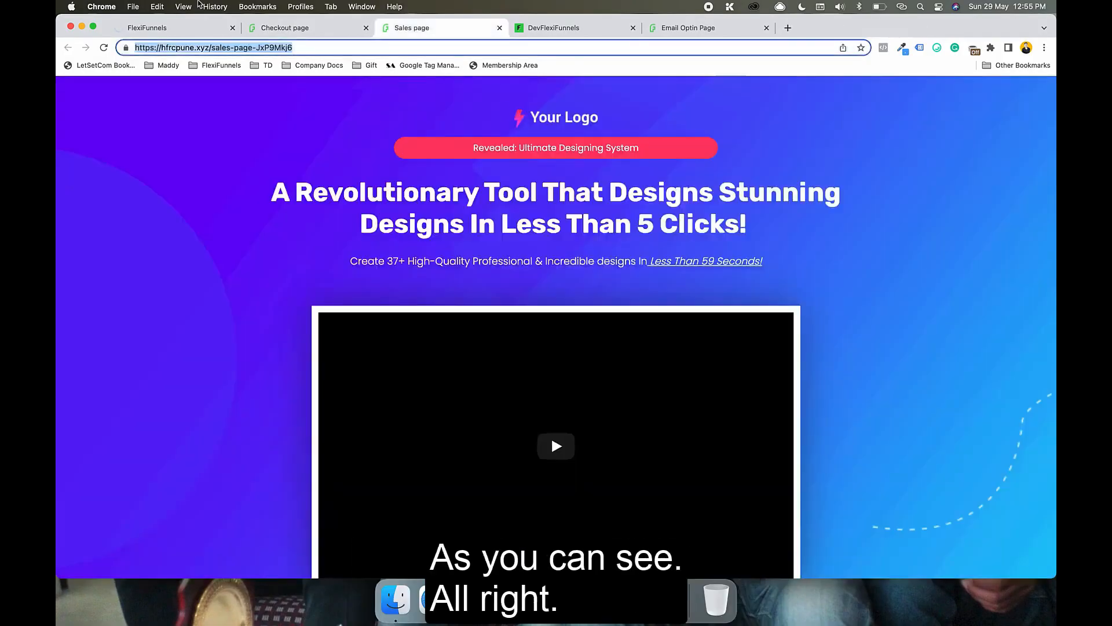
Step: Open the Thank You / Download page of the Sales Funnel Demo project in the editor and publish it
left_click(181, 31)
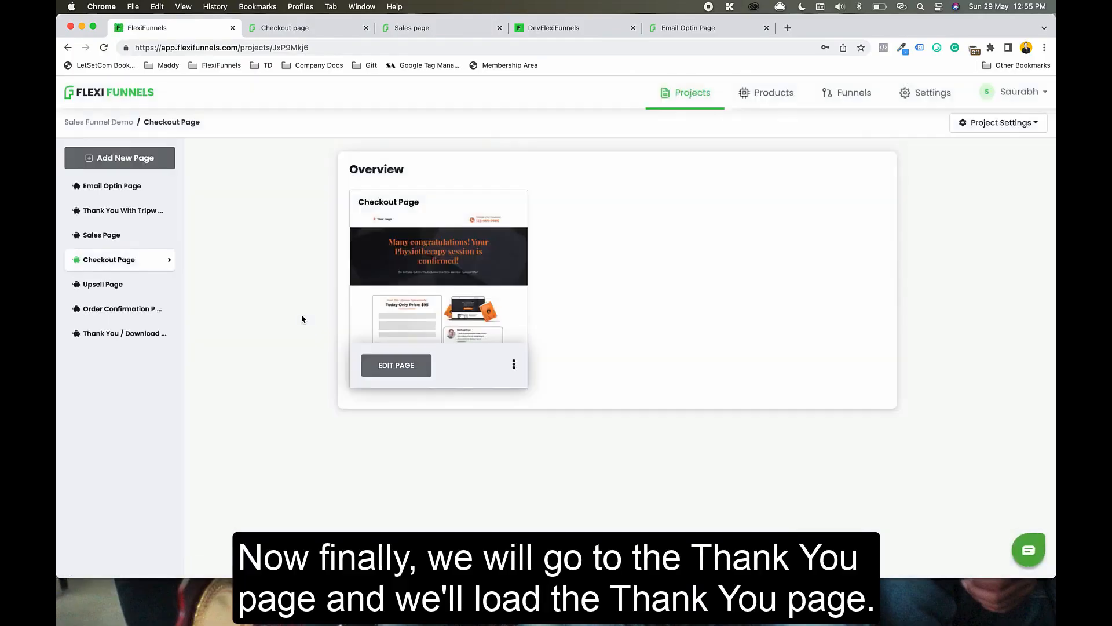
left_click(125, 333)
left_click(415, 372)
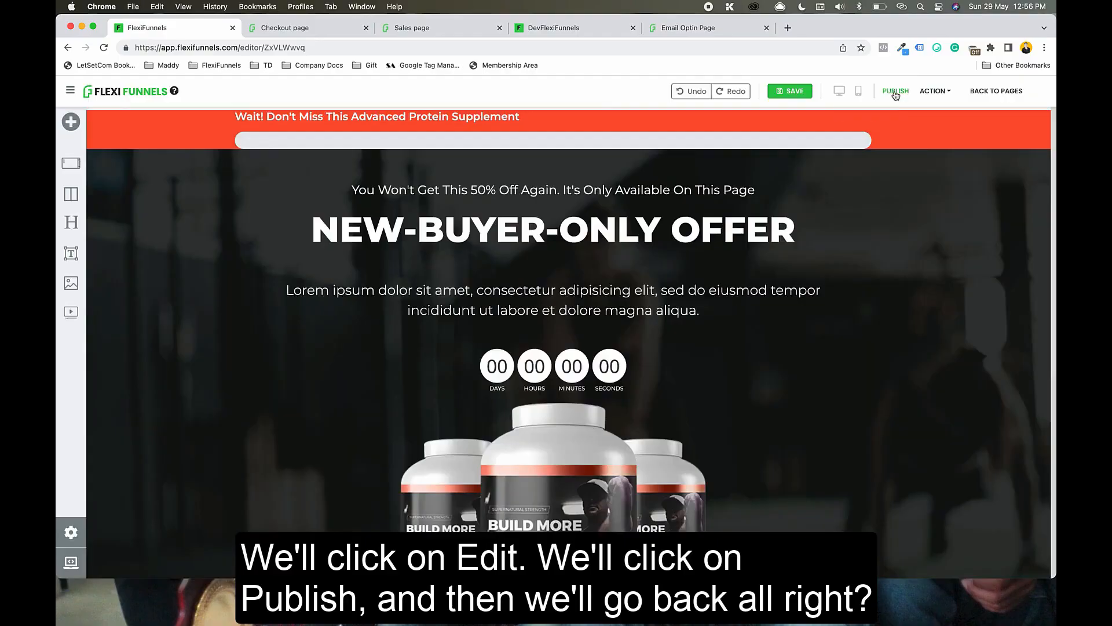
left_click(896, 92)
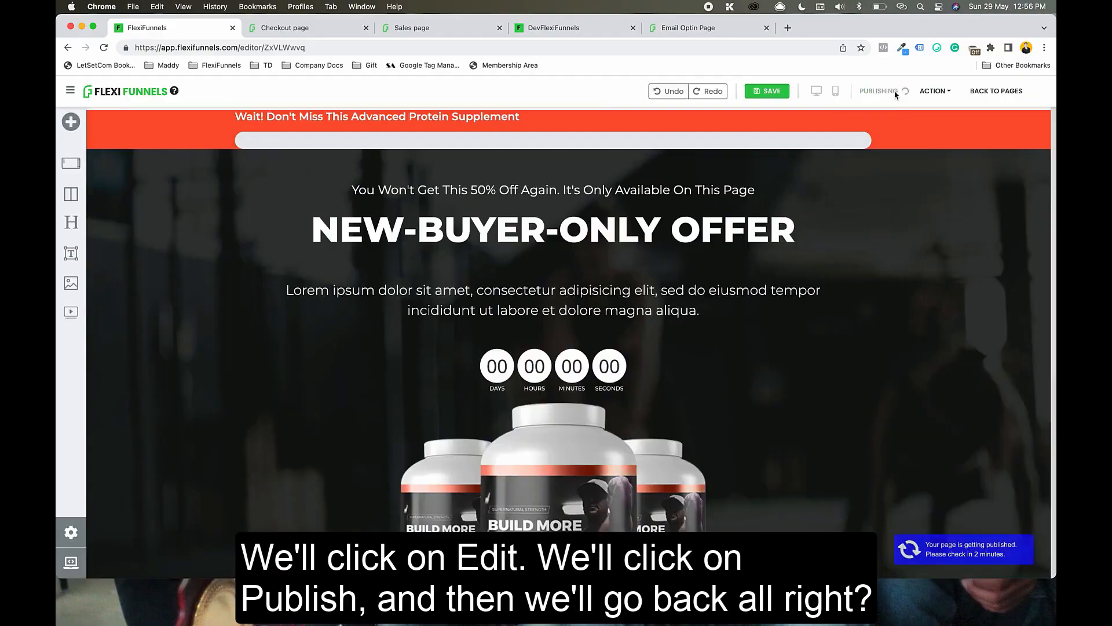
Step: Open the Thank You / Download page's published URL and look through the live page
scroll(927, 335, "down", 2)
scroll(927, 335, "up", 2)
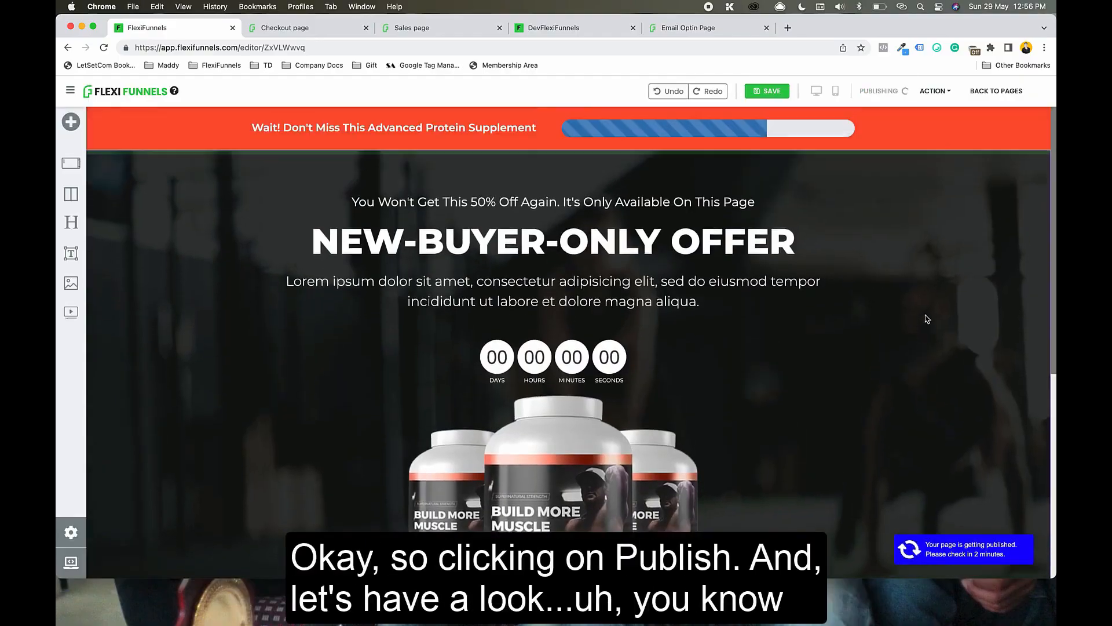
left_click(933, 91)
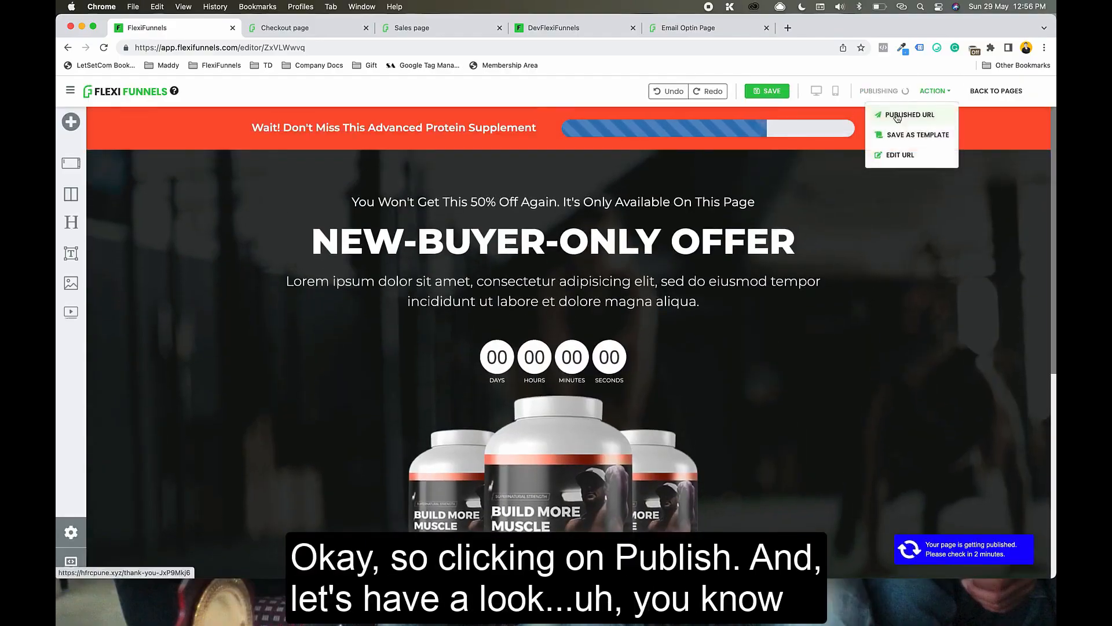
left_click(897, 115)
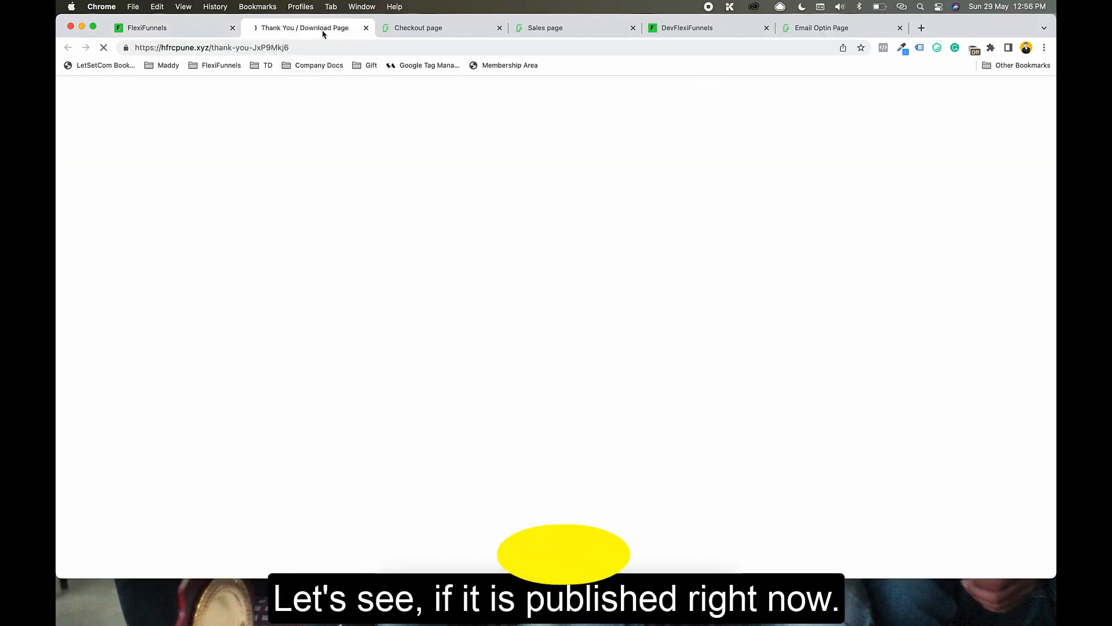
scroll(274, 142, "down", 3)
scroll(274, 142, "down", 2)
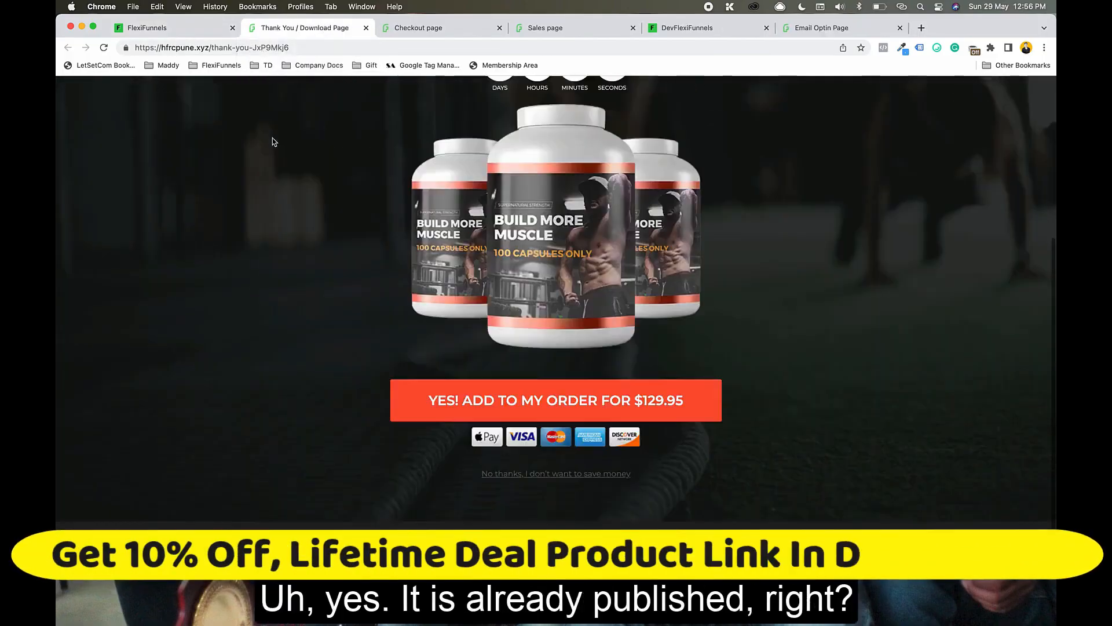
scroll(273, 142, "up", 5)
Step: Leave the Thank You / Download page editor and return to the project's pages
left_click(207, 28)
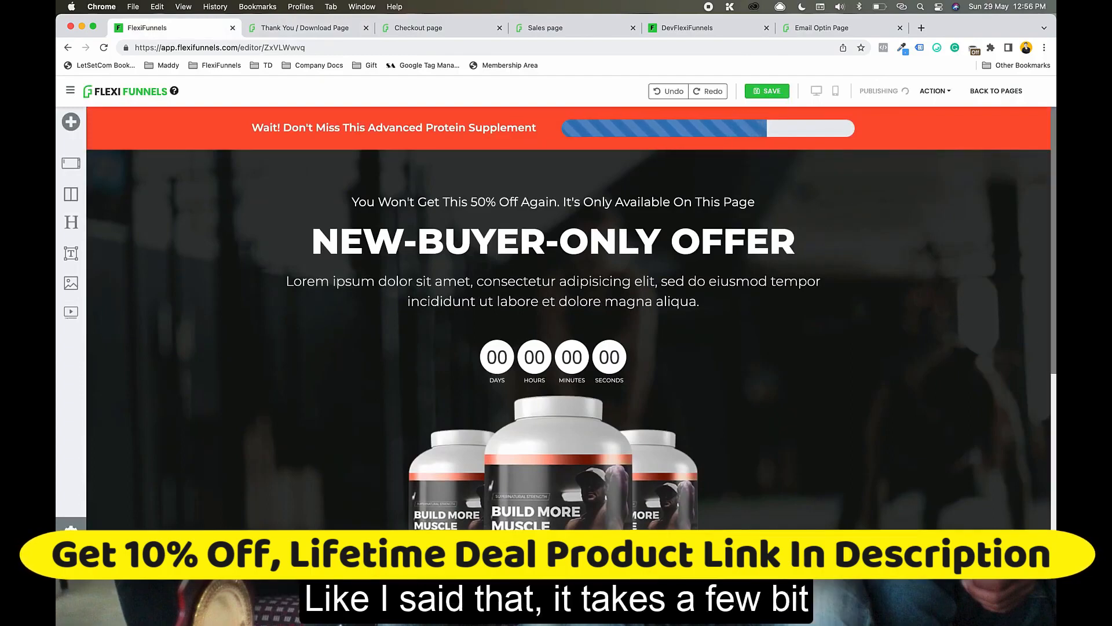
left_click(996, 91)
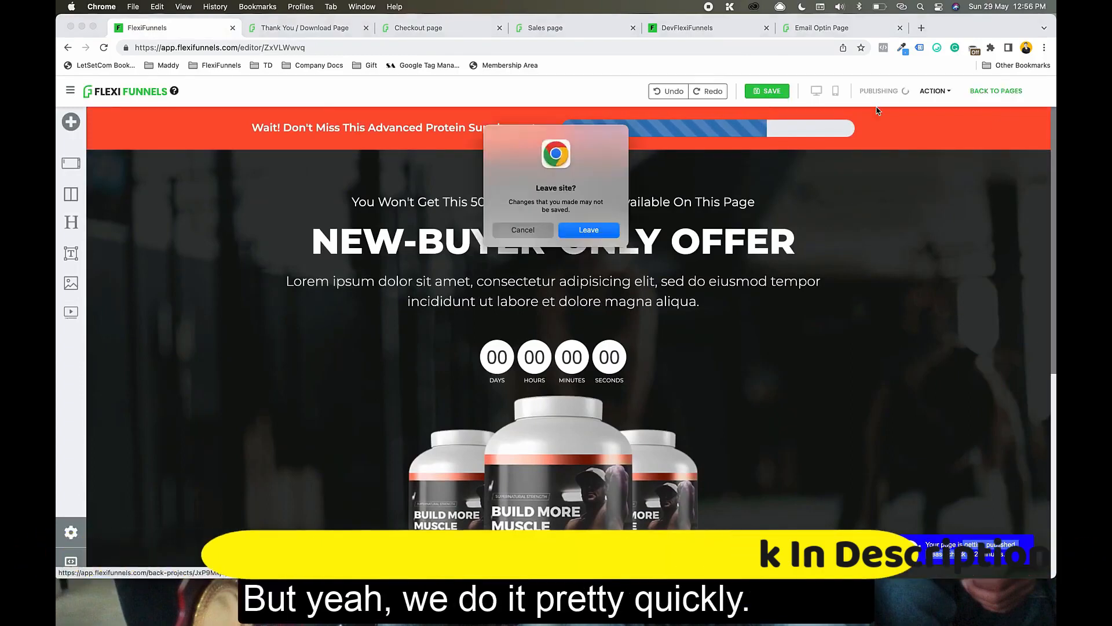
left_click(588, 230)
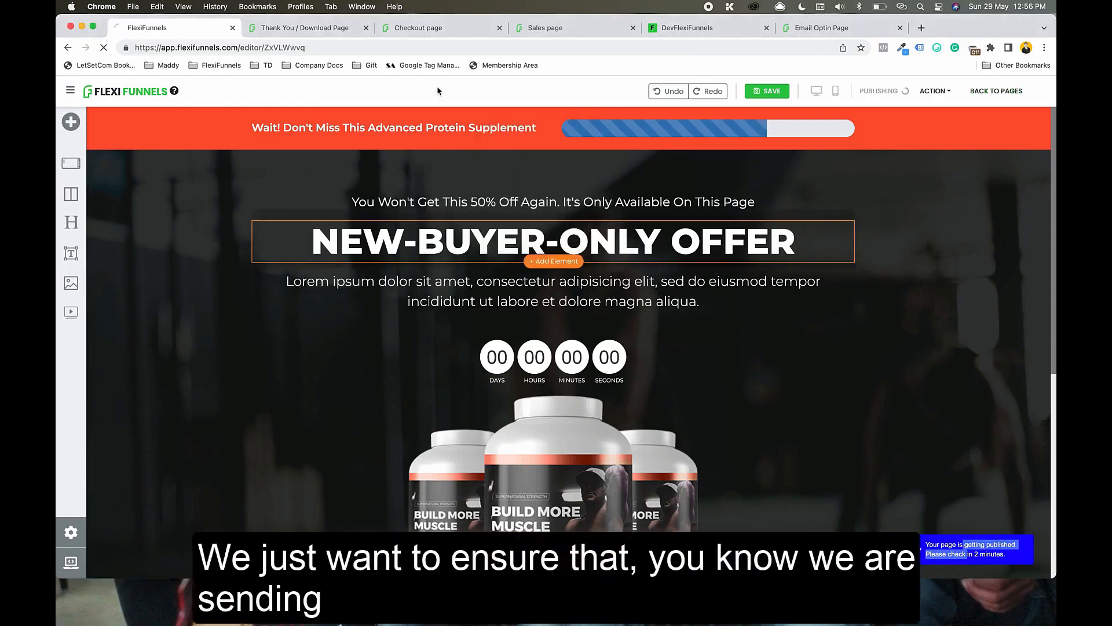
Step: Check the live Thank You / Download page once more from its header to the order section
left_click(320, 29)
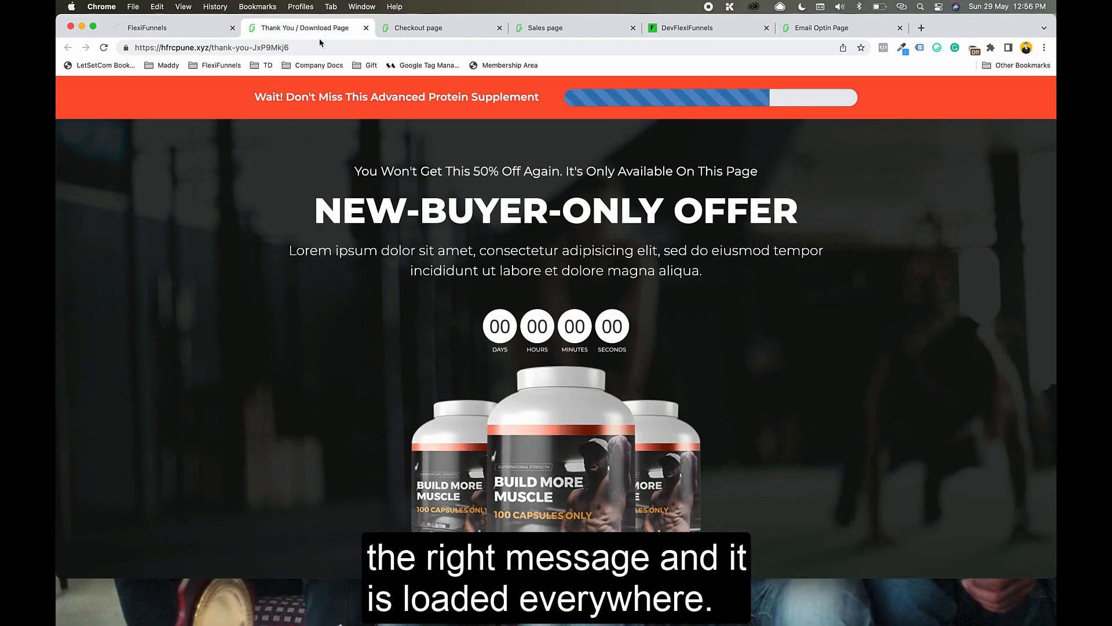
scroll(342, 286, "down", 5)
scroll(343, 286, "up", 5)
Step: Open the Products page in a separate browser tab placed beside the project tab, and take the project tab back to its pages
left_click(185, 33)
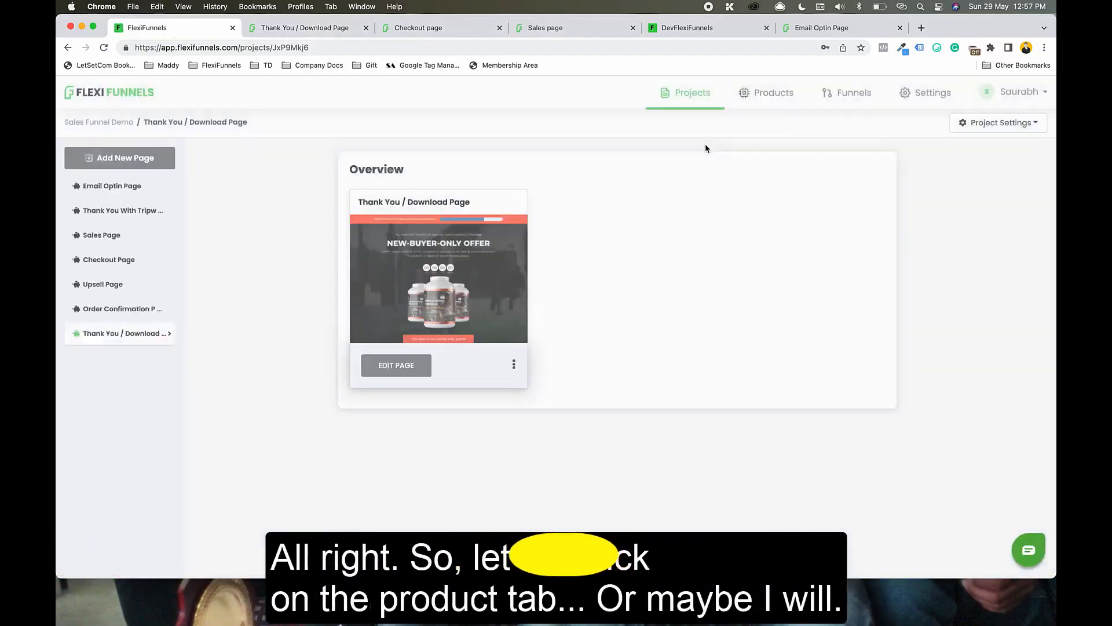
left_click(787, 94)
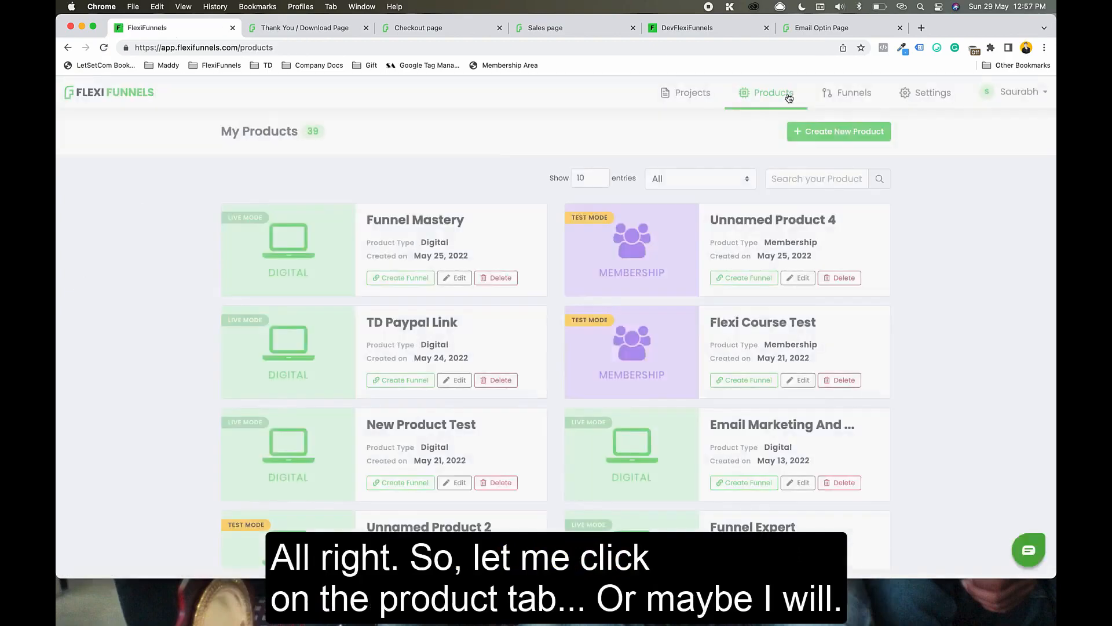
right_click(788, 94)
left_click(797, 101)
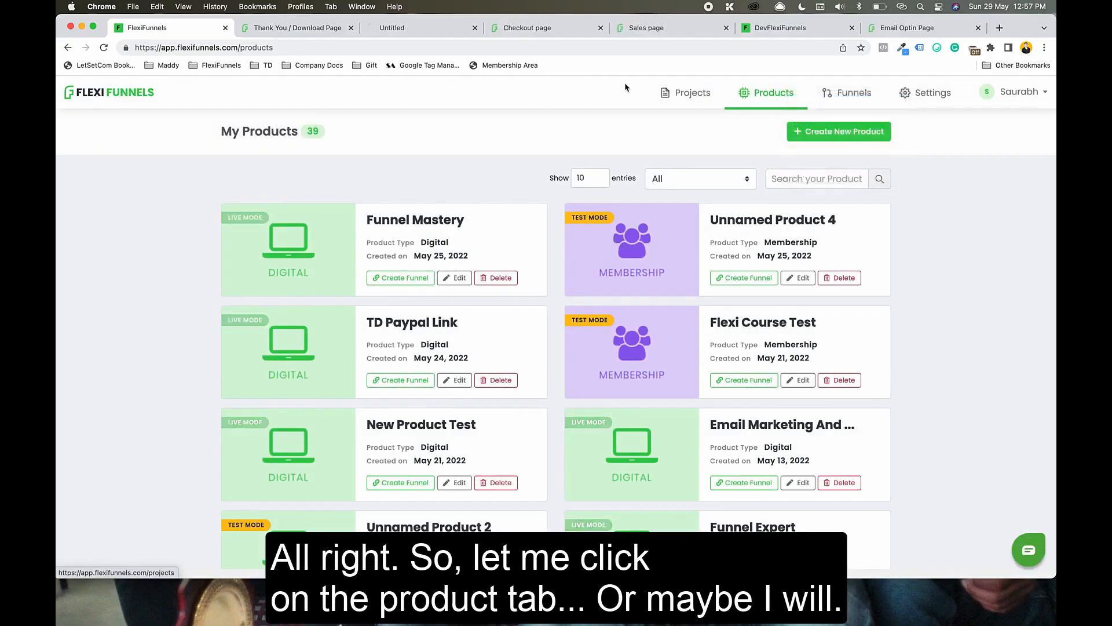
left_click(425, 30)
left_click_drag(425, 39, 272, 29)
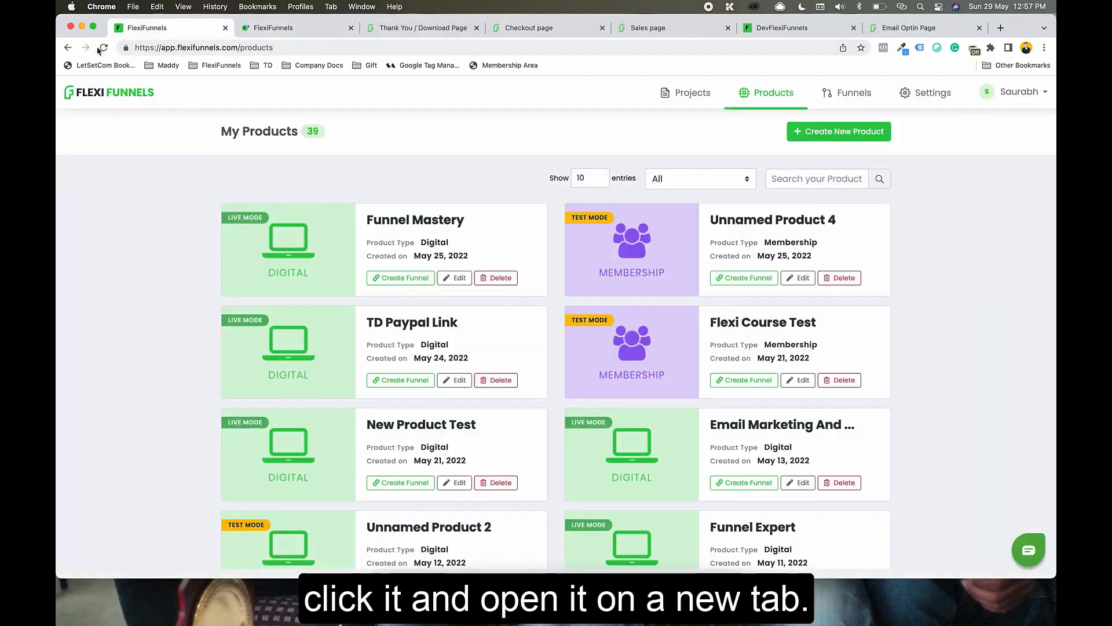
left_click(68, 47)
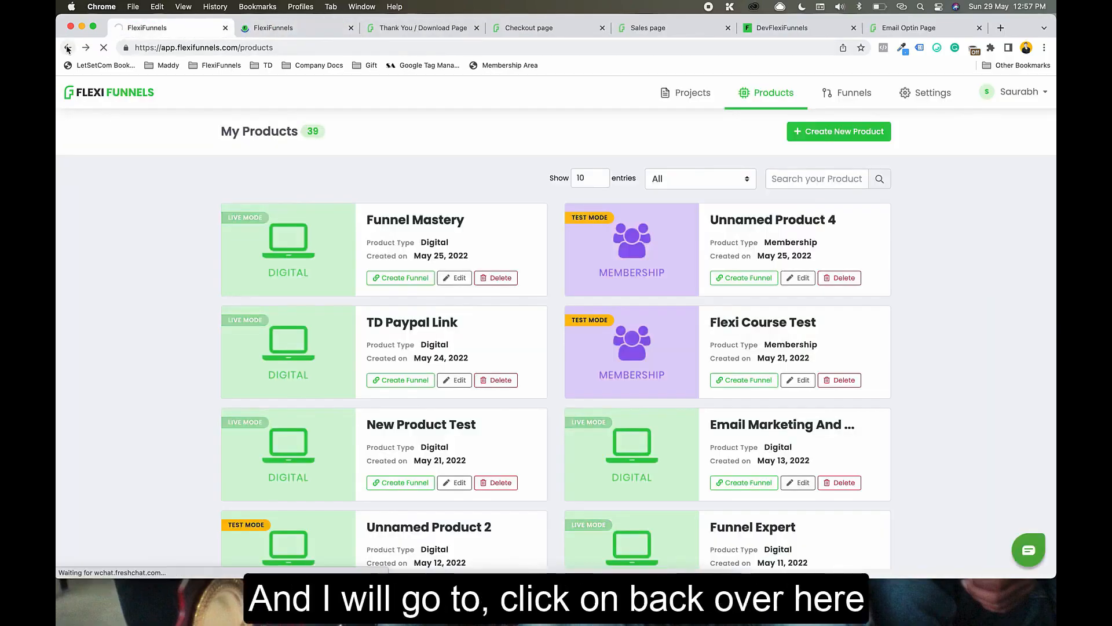
Step: Create a new digital product and title it Sales Funnel Demo
left_click(285, 30)
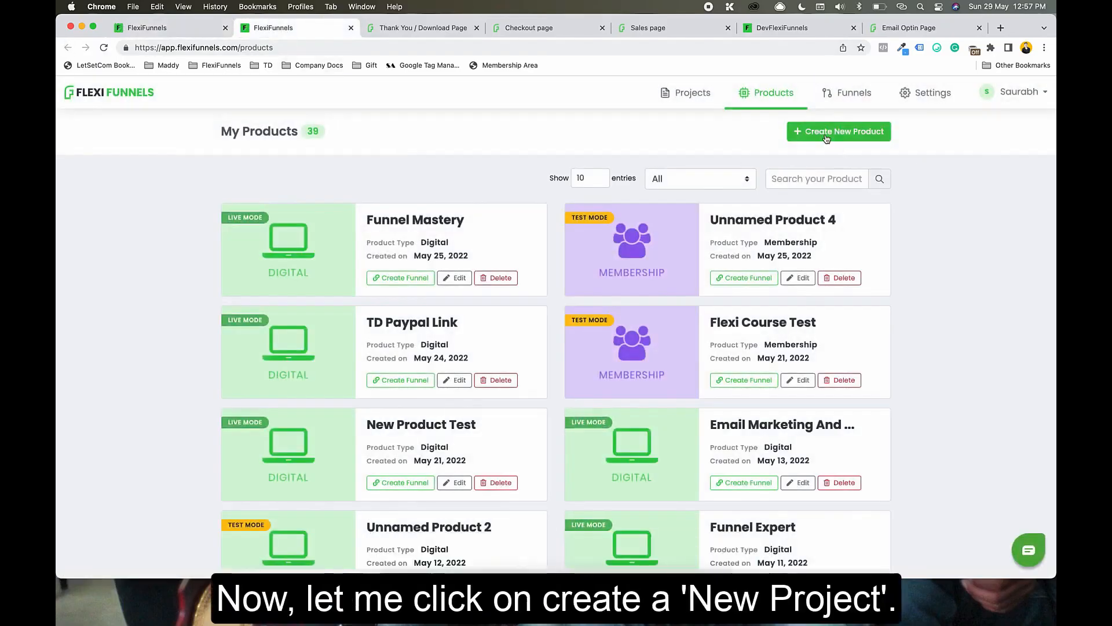
left_click(825, 133)
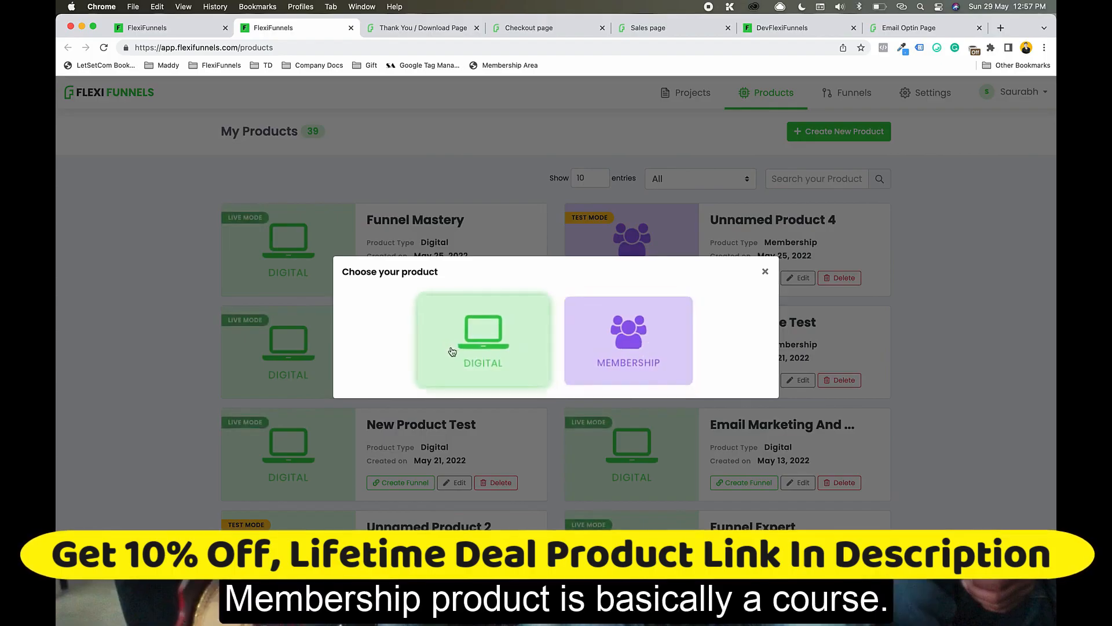
left_click(484, 342)
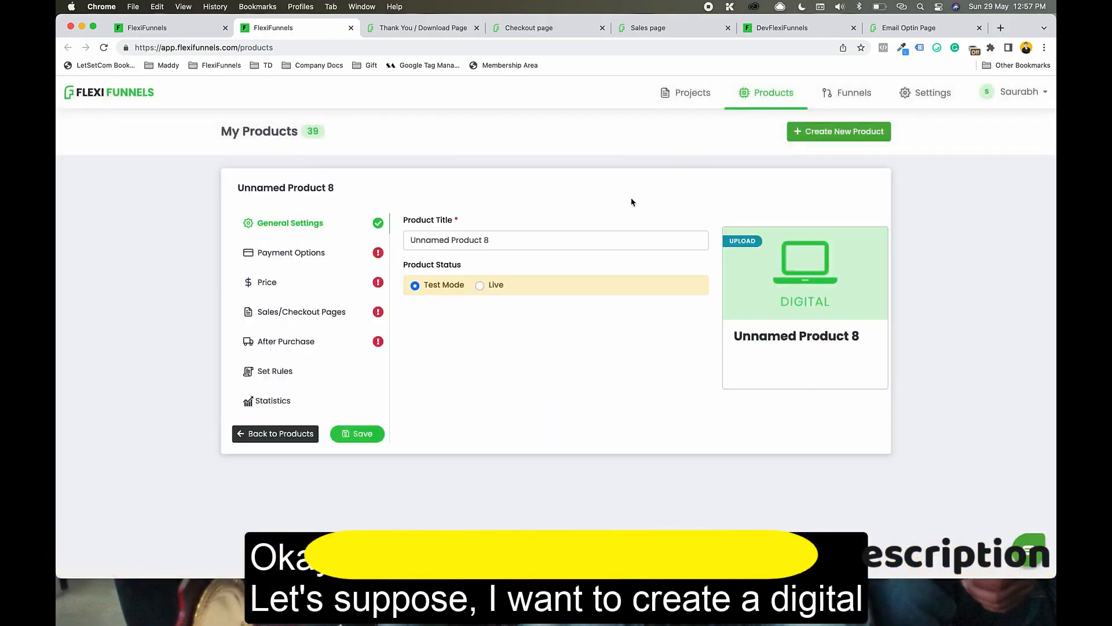
left_click(484, 242)
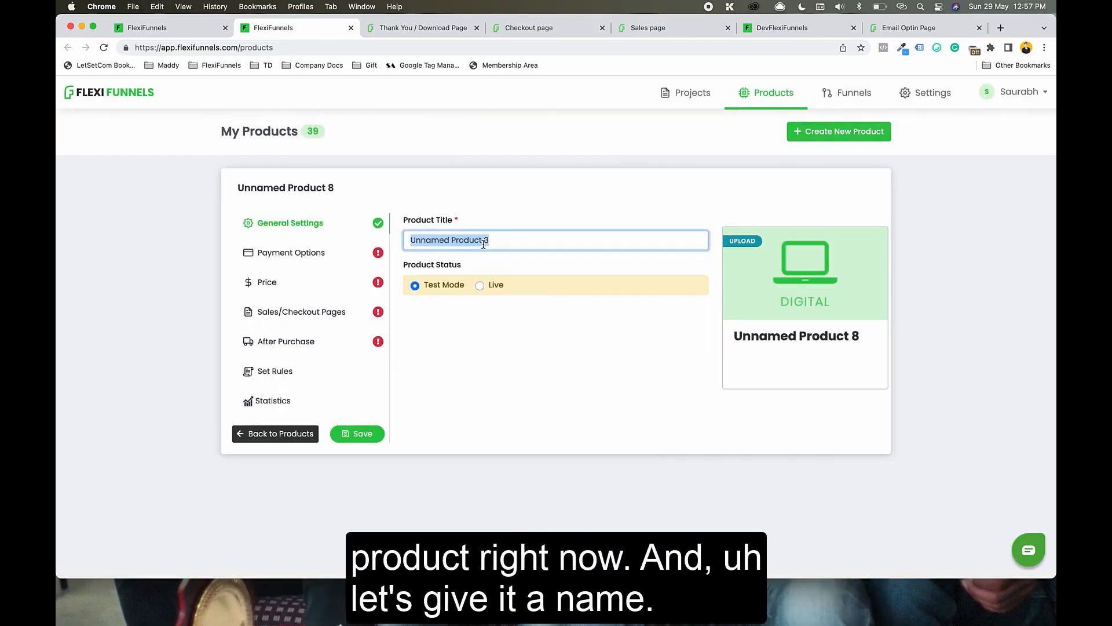
type("Sales Funnel Demo")
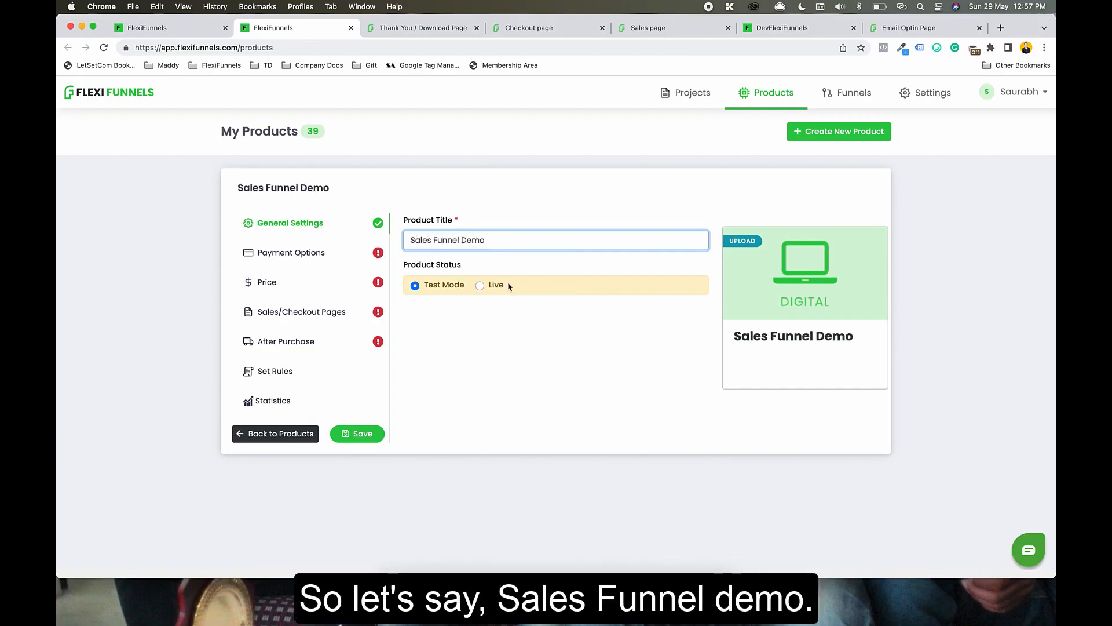
Step: Set the product's status to Live and connect BTT Razorpay as its payment provider
left_click(496, 284)
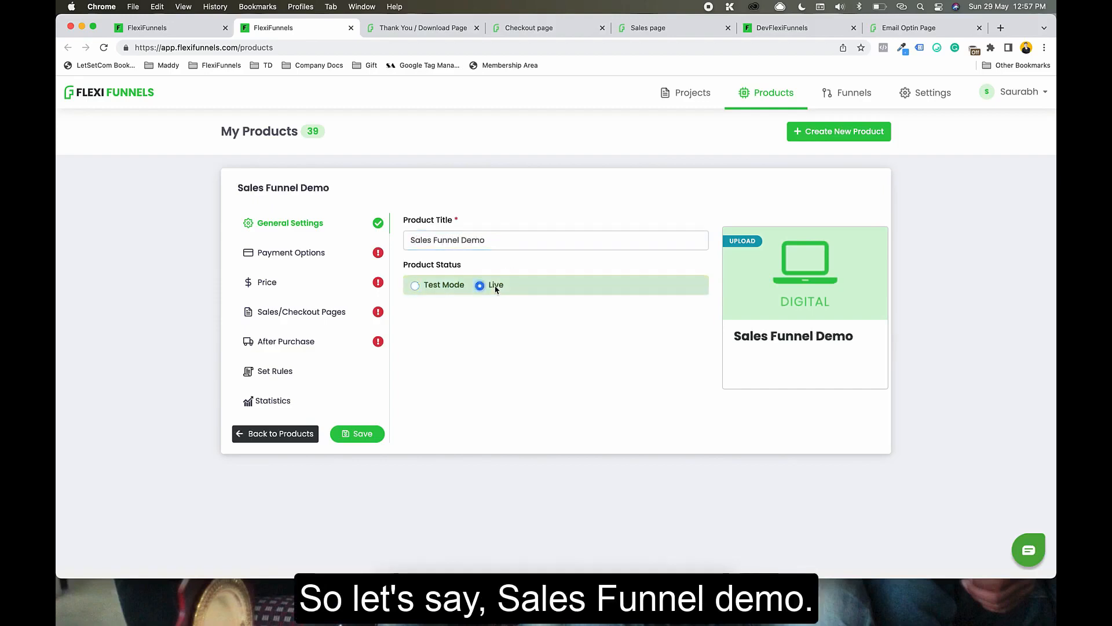
left_click(316, 261)
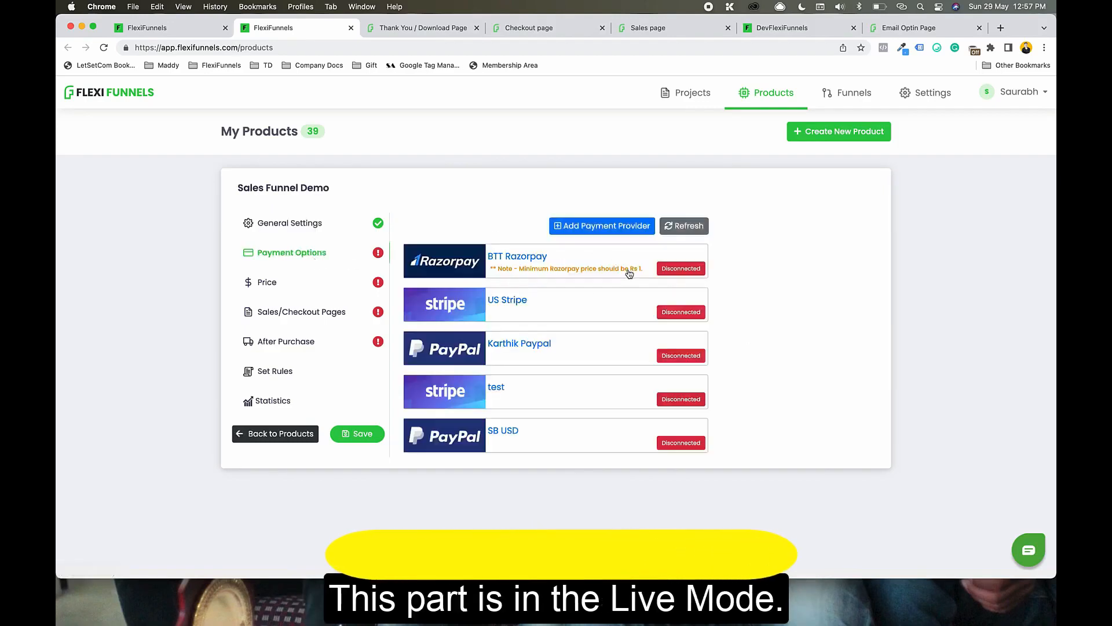
left_click(698, 274)
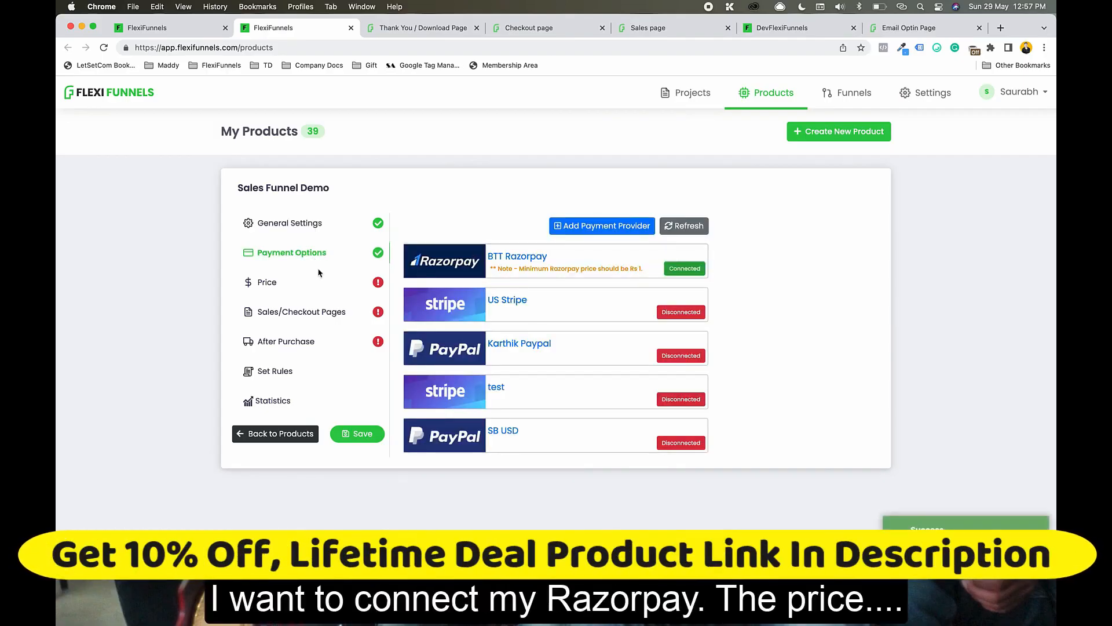
Step: Add a One Time Fee price of ₹10 to the product, using the default pricing option name
left_click(328, 288)
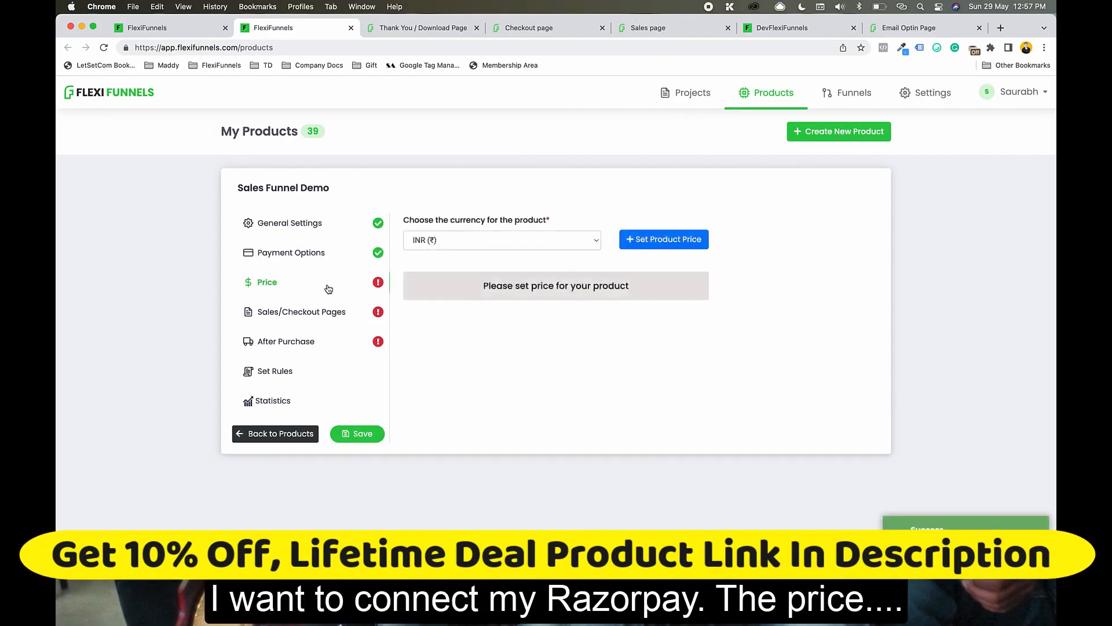
left_click(658, 248)
left_click(478, 219)
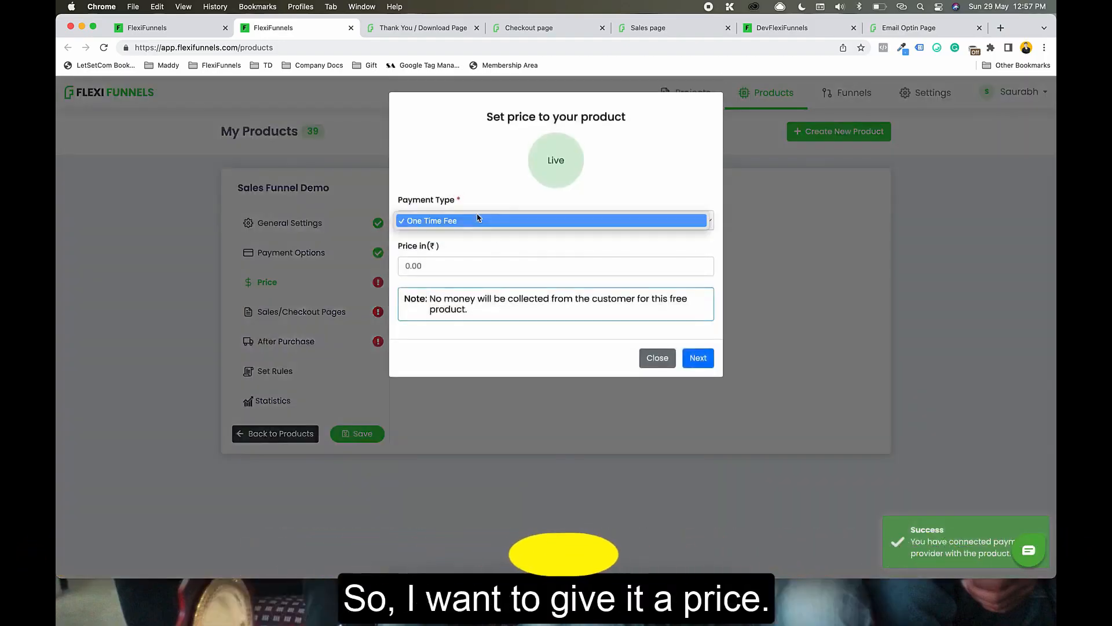
left_click(471, 265)
left_click(472, 265)
type("10")
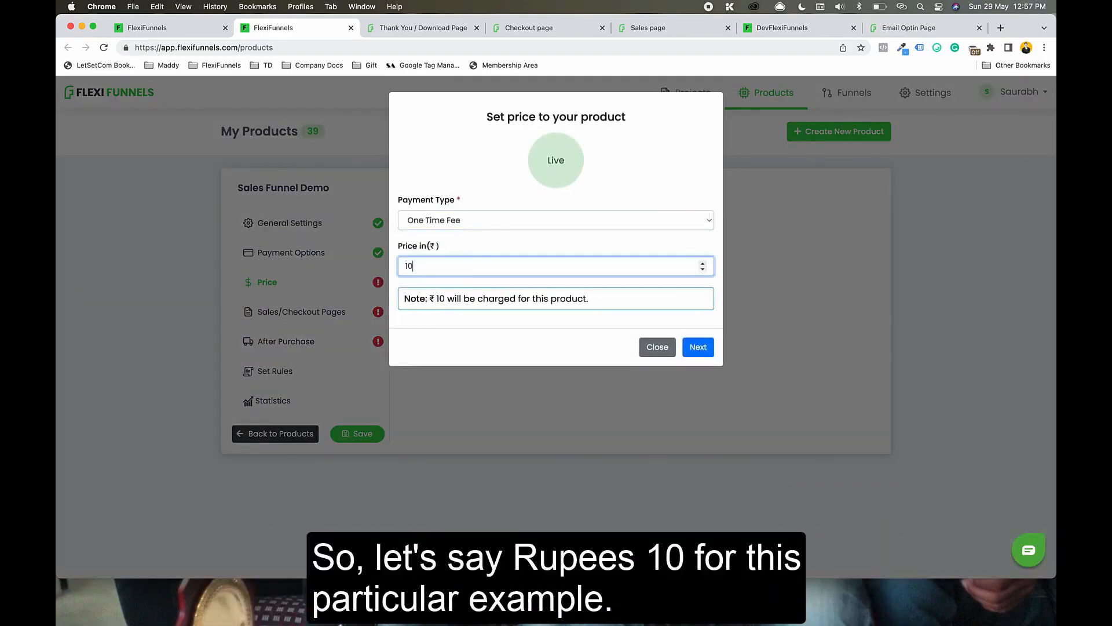
left_click(701, 348)
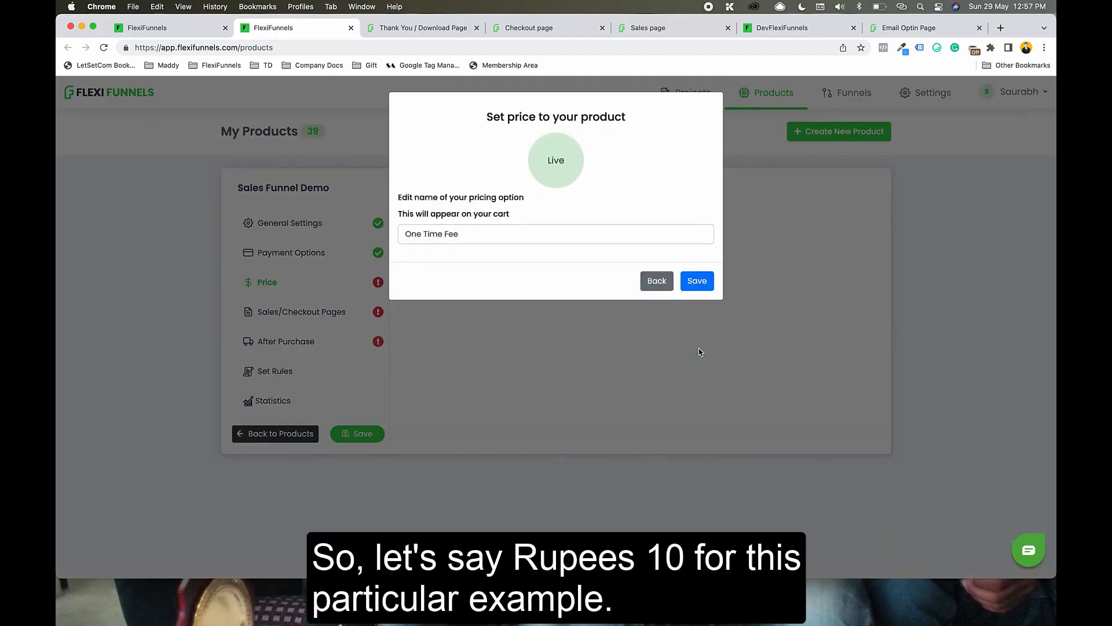
left_click(700, 284)
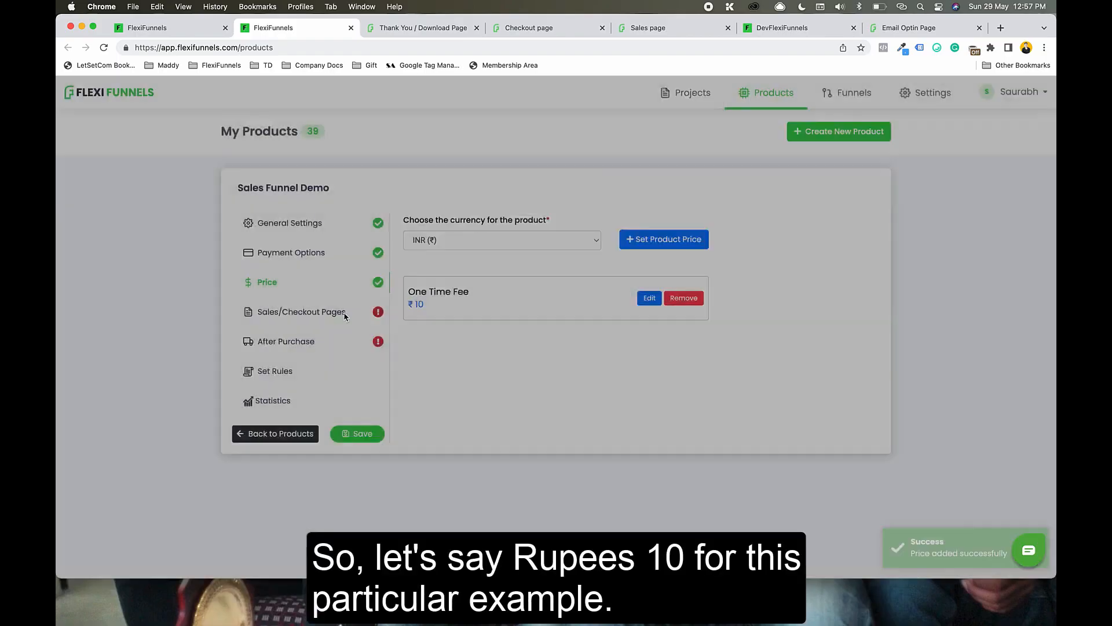
Step: Assign the Sales page from the Sales Funnel Demo project as the product's sales page
left_click(315, 315)
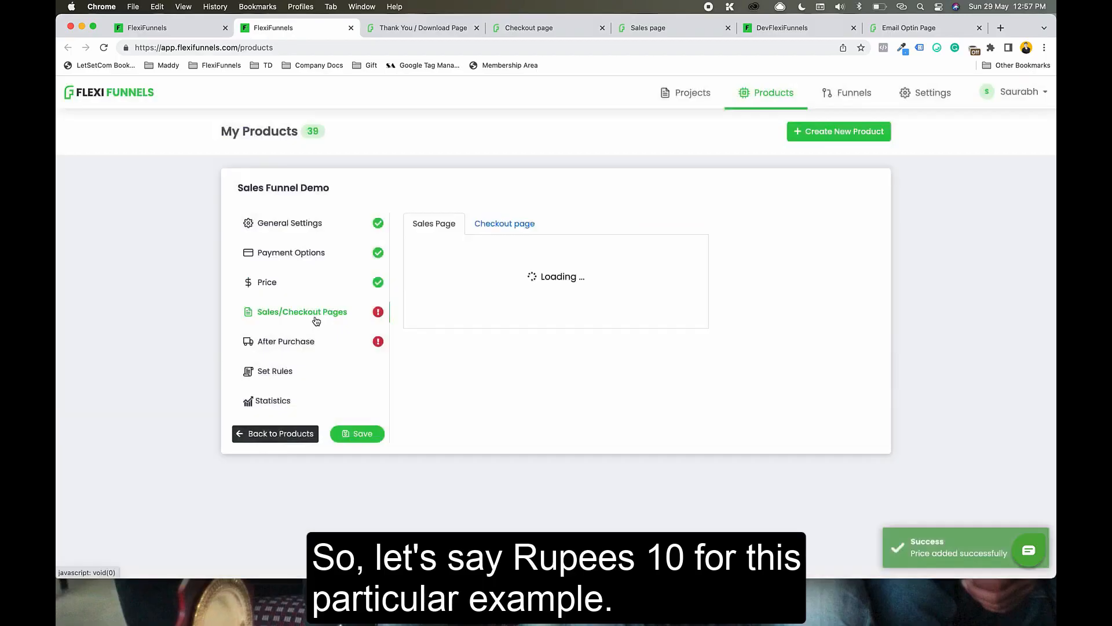
left_click(528, 294)
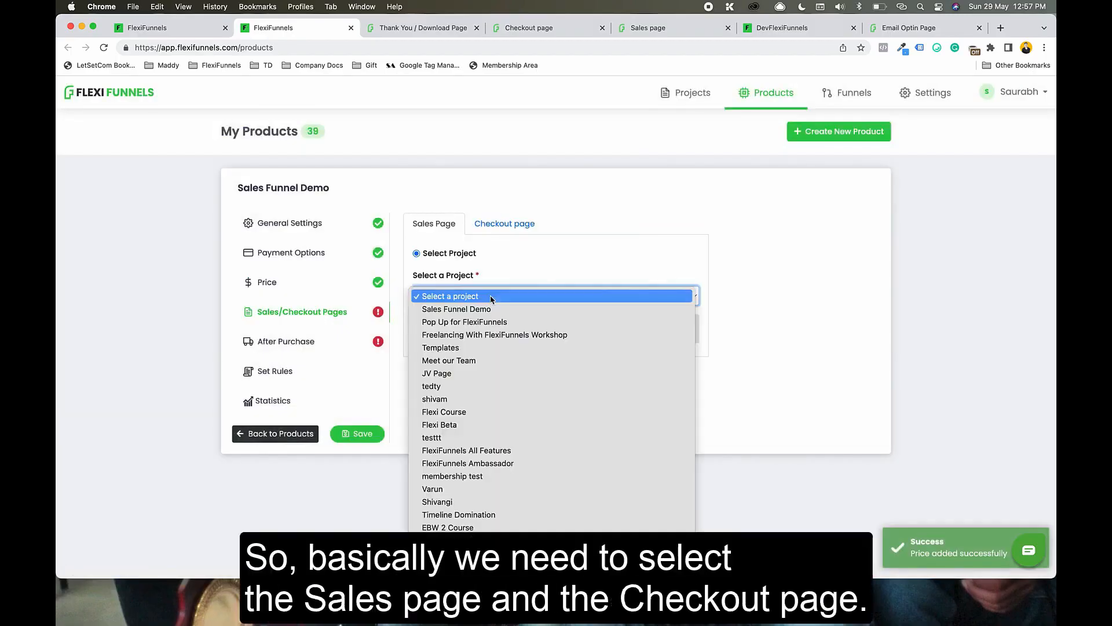
left_click(510, 311)
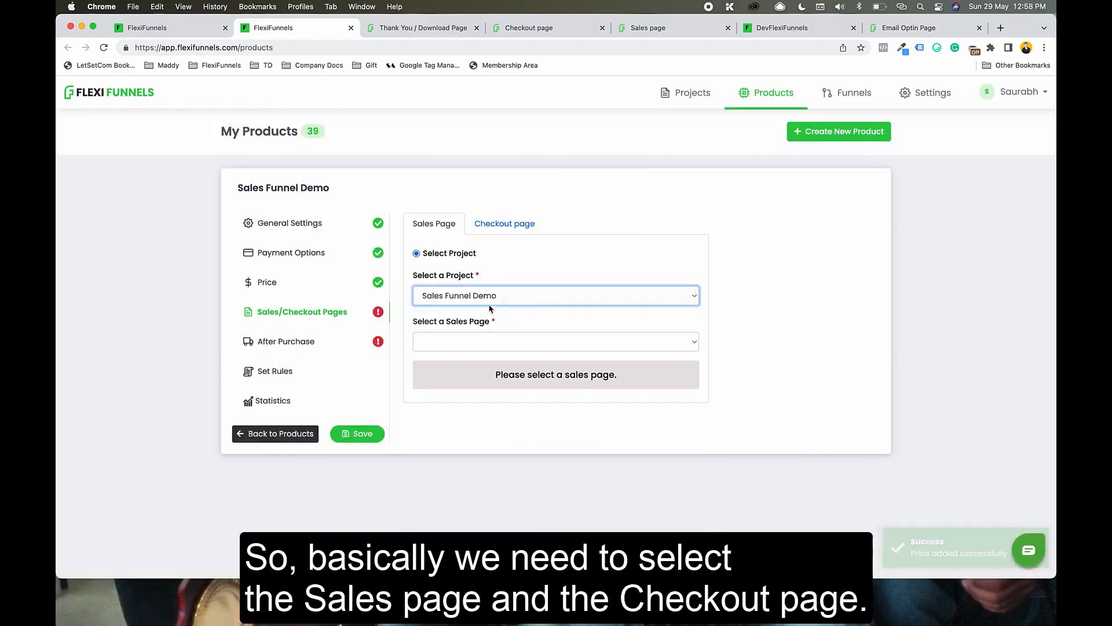
left_click(490, 341)
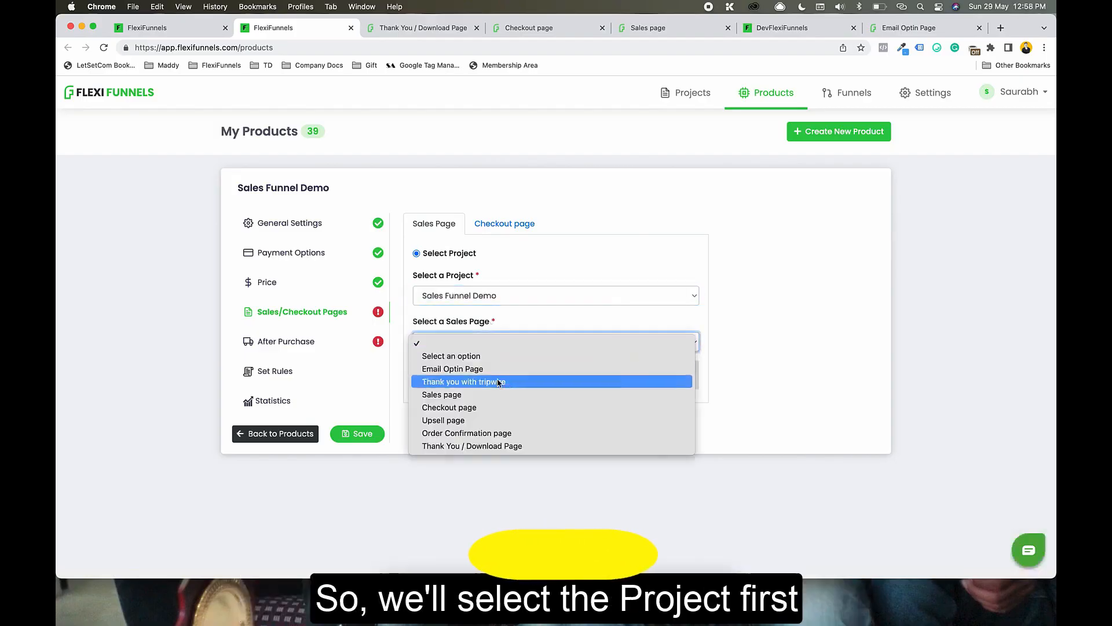
left_click(443, 393)
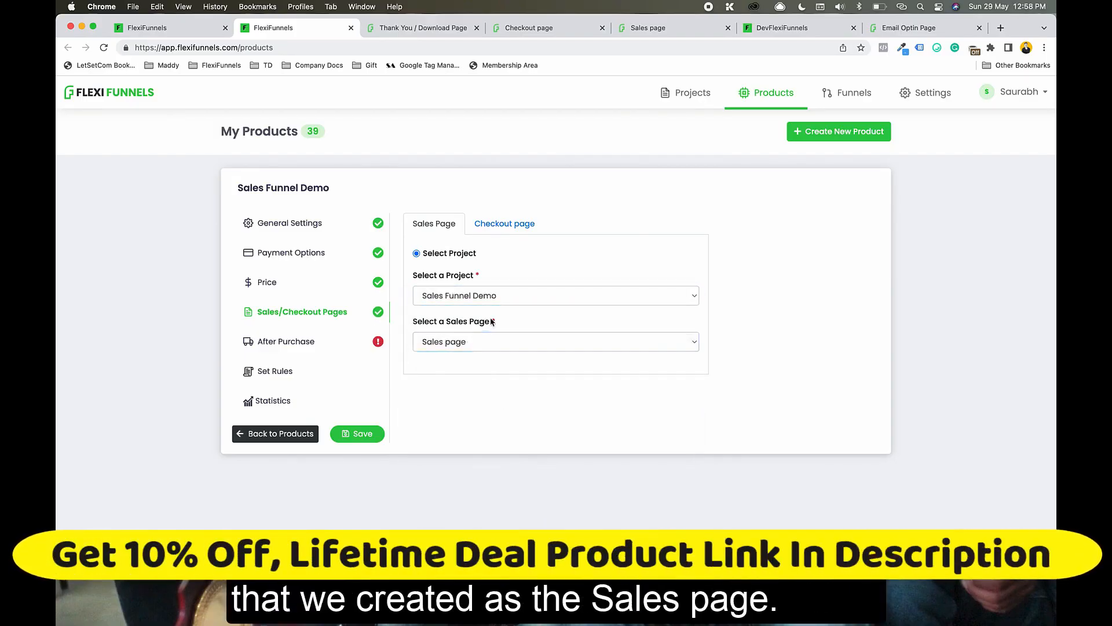
Step: Assign the Checkout page from the Sales Funnel Demo project as the product's checkout page
left_click(509, 231)
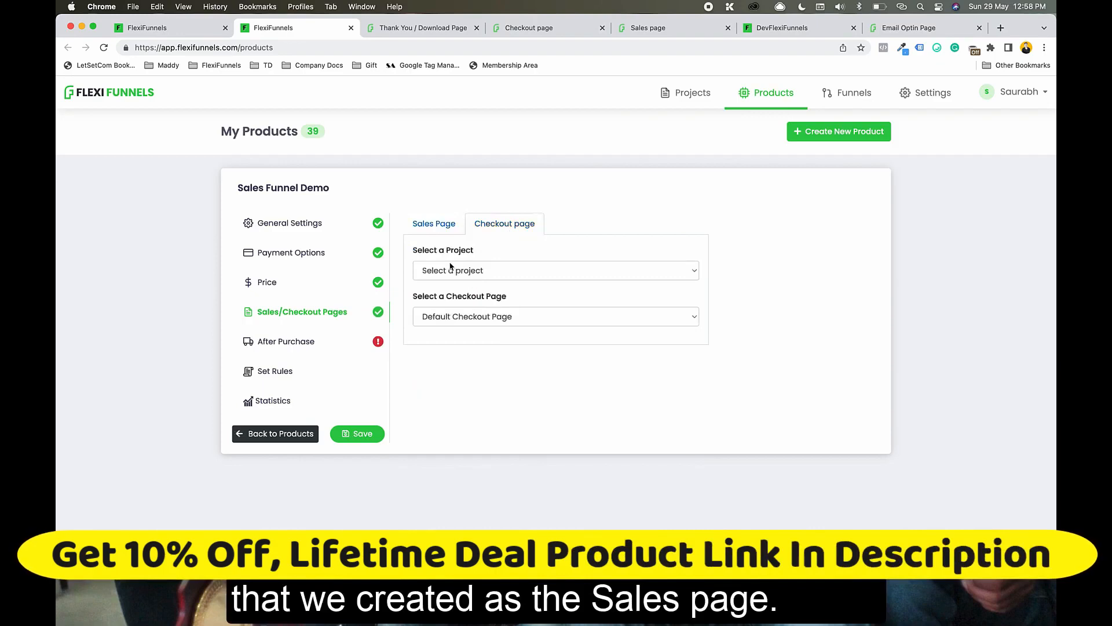
left_click(489, 270)
left_click(510, 284)
left_click(510, 316)
left_click(510, 316)
left_click(510, 316)
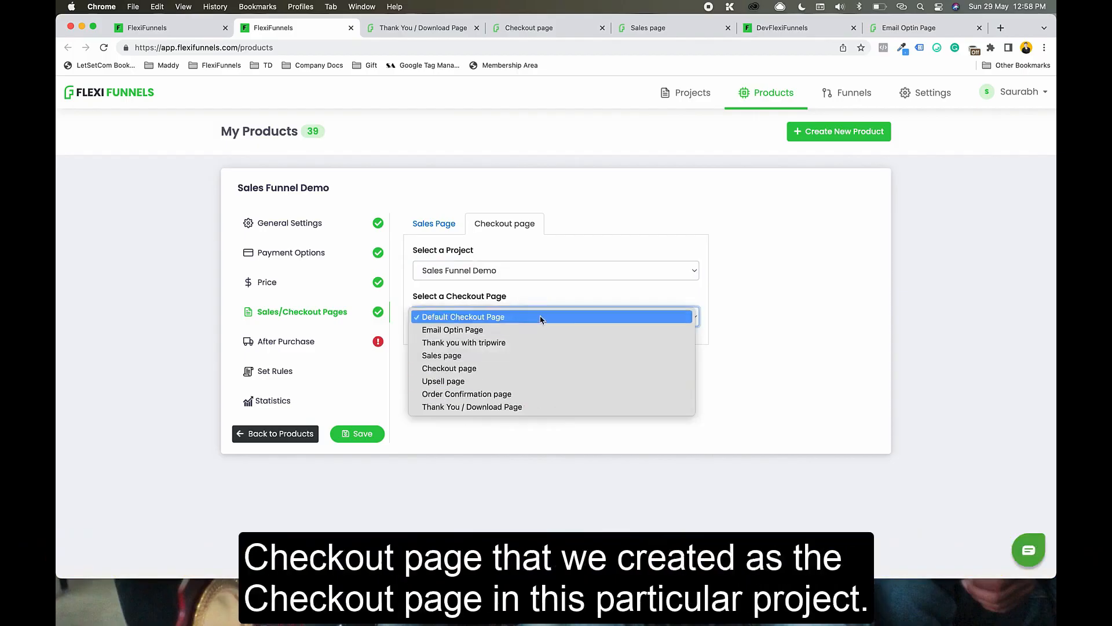
left_click(544, 367)
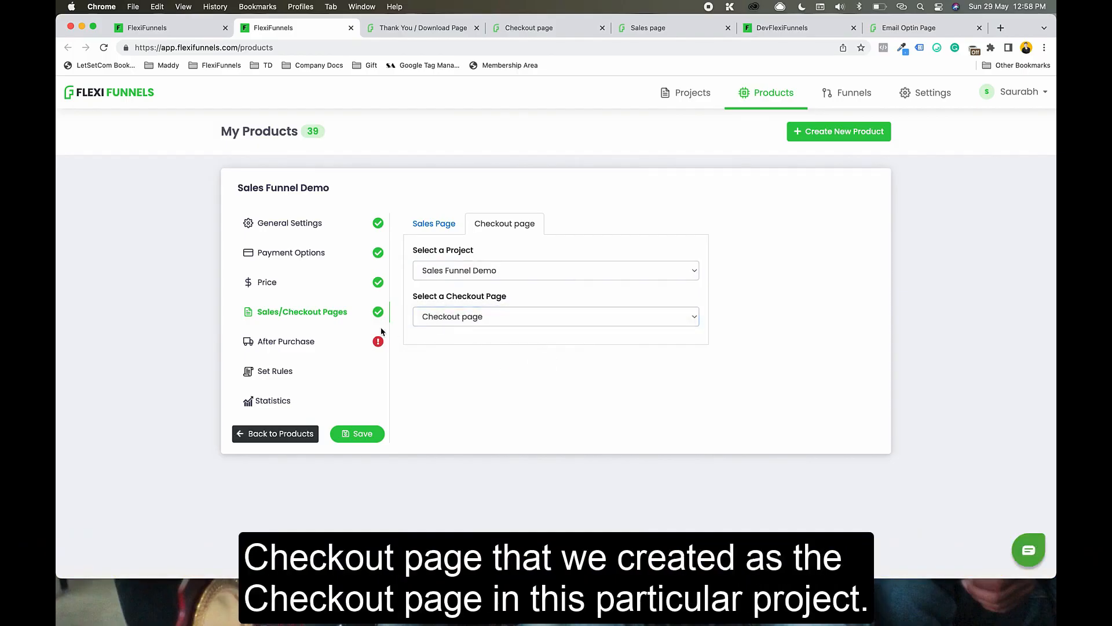
Step: Fill in the support e-mail in the product's after-purchase settings using the saved address
left_click(328, 355)
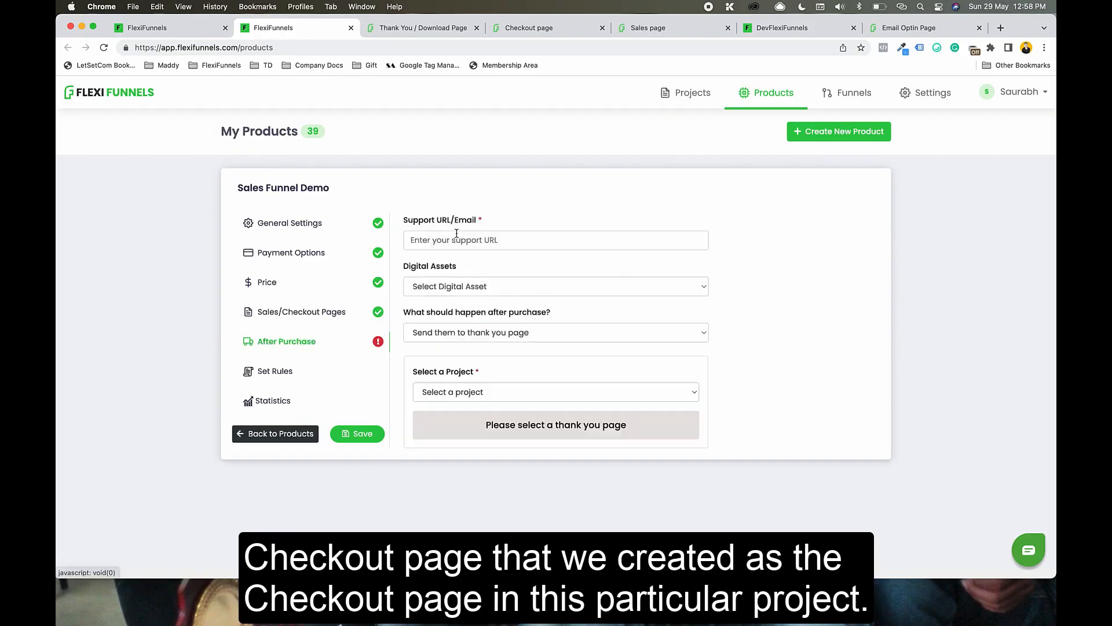
left_click(478, 240)
type("sb")
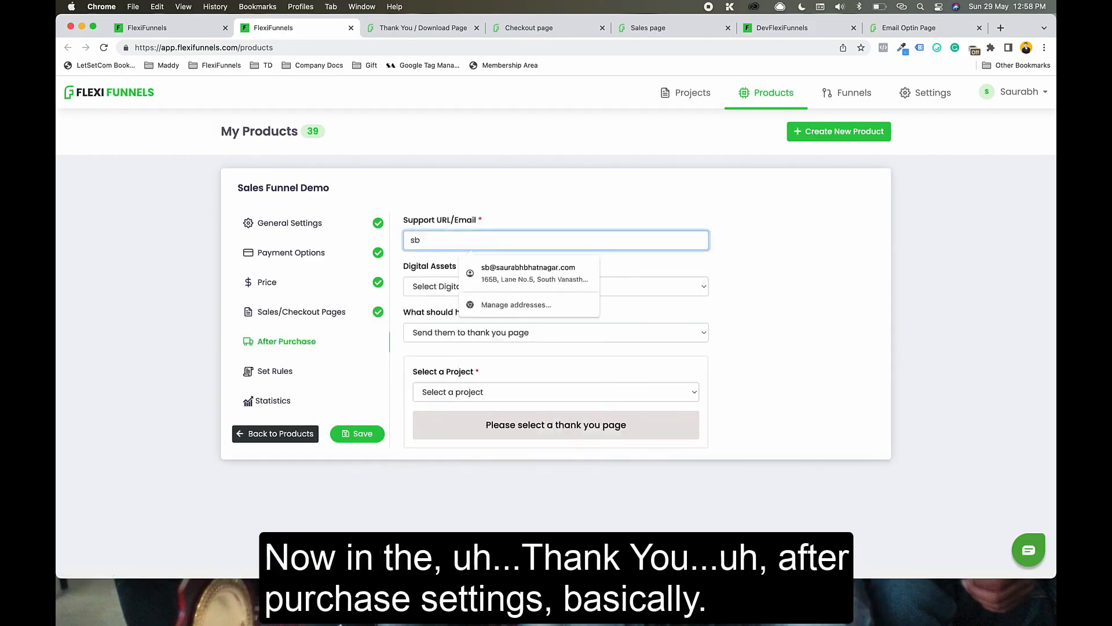
key("Down")
key("Return")
left_click(597, 268)
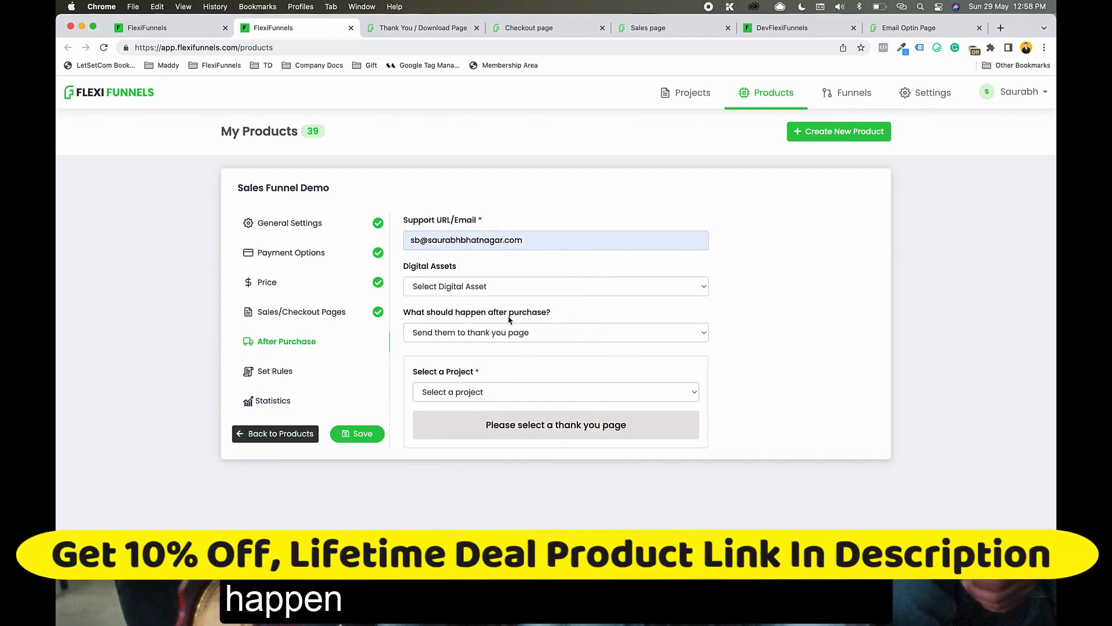
Step: Send buyers after purchase to the Thank You / Download Page of the Sales Funnel Demo project
left_click(510, 331)
left_click(492, 359)
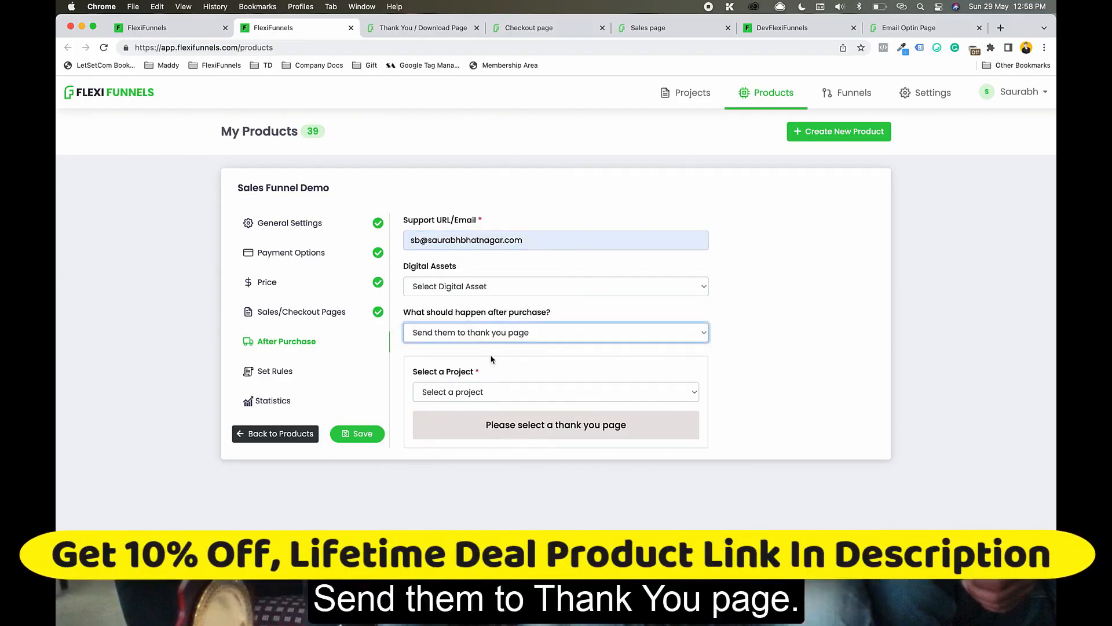
left_click(490, 391)
left_click(483, 404)
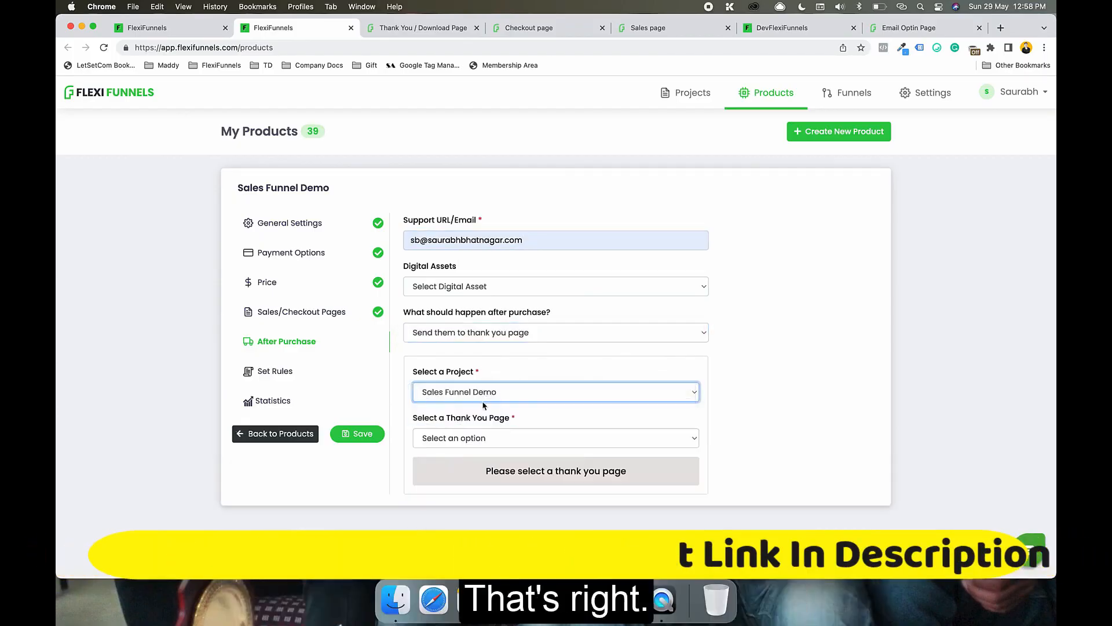
left_click(493, 438)
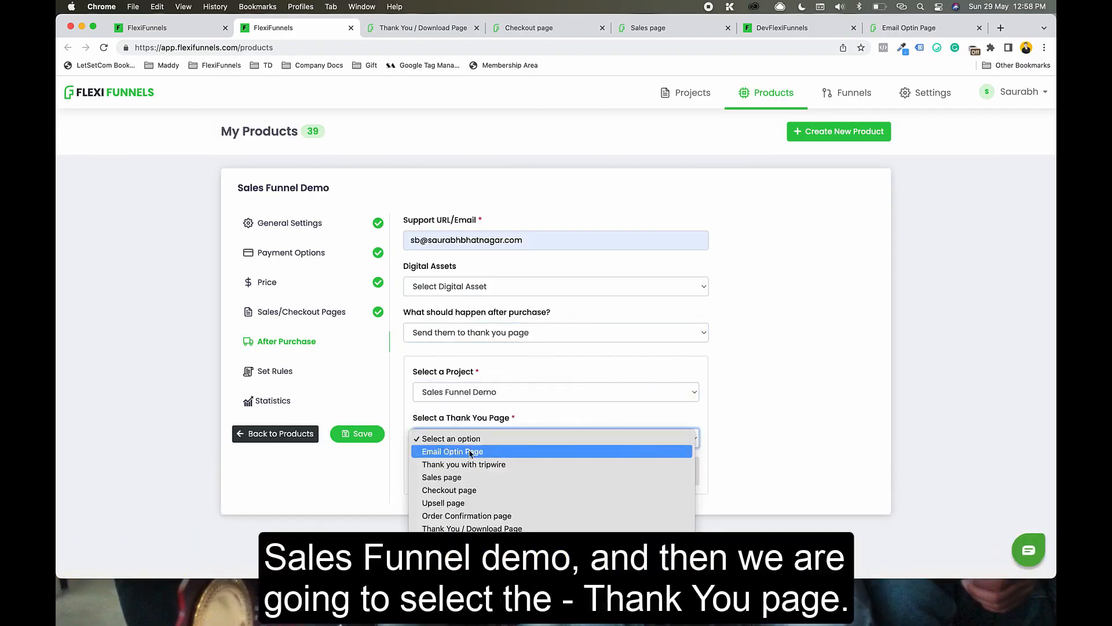
left_click(485, 528)
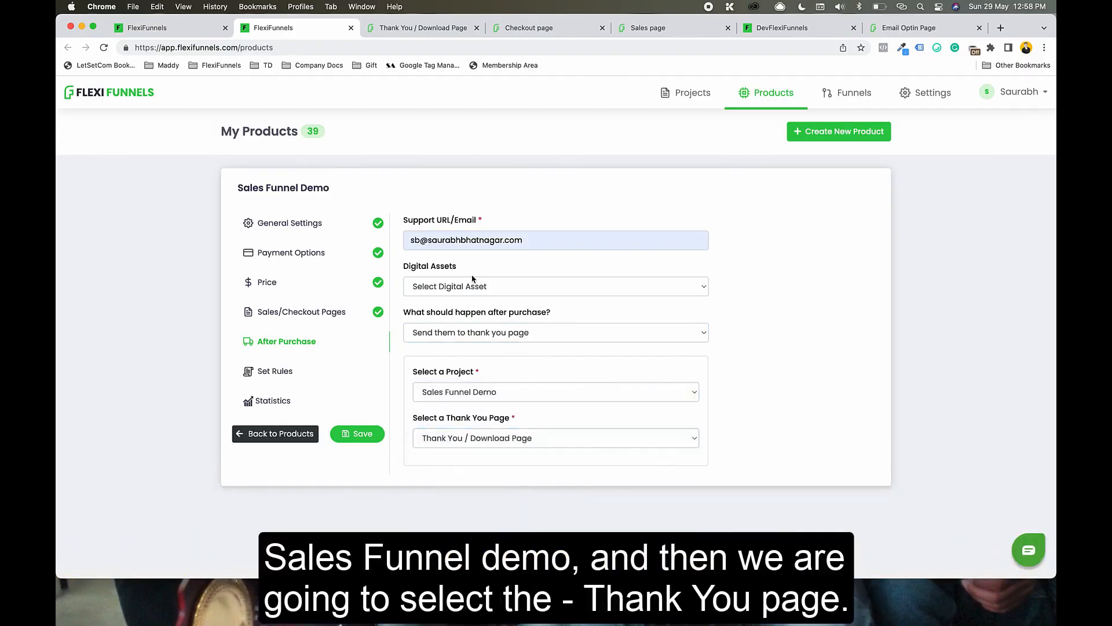
left_click(441, 269)
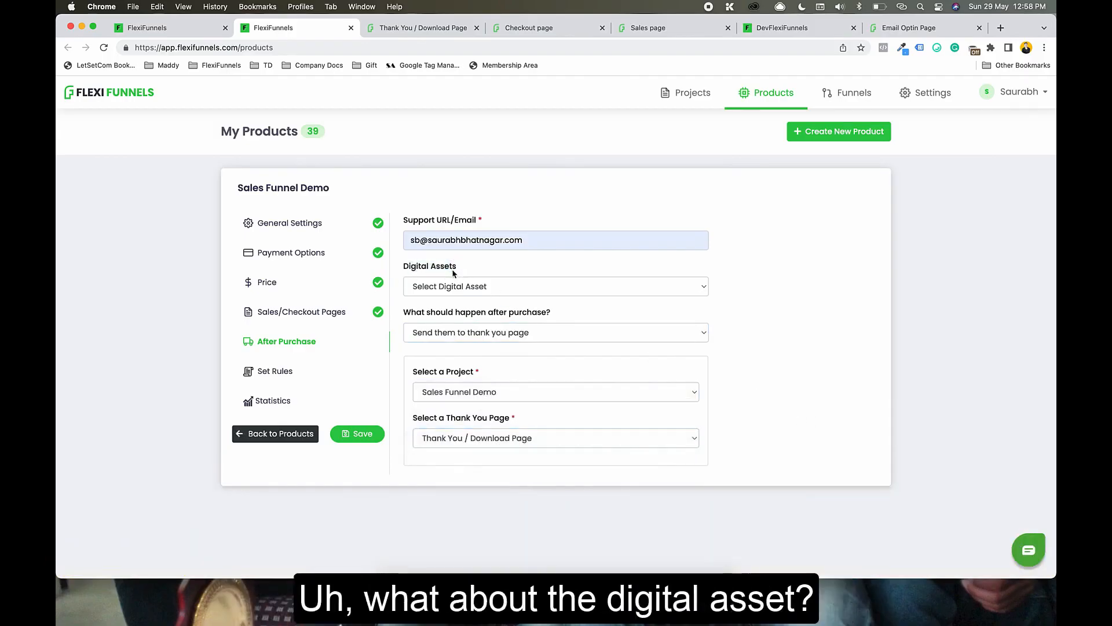
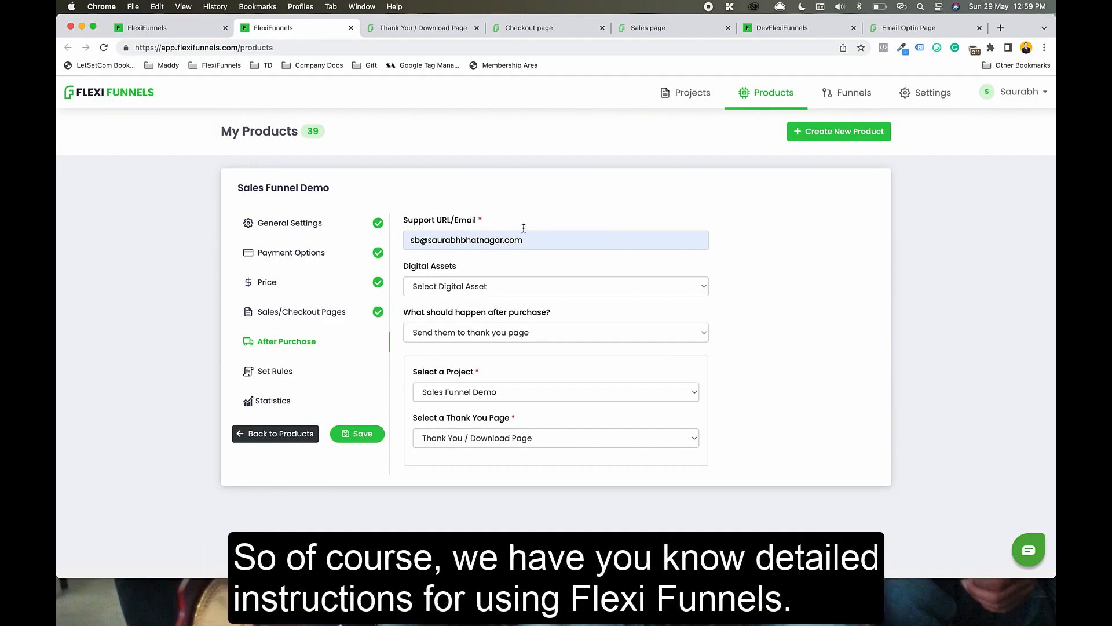
Step: Open the Tutorials and Knowledgebase pages from the account options in separate browser tabs
left_click(1019, 91)
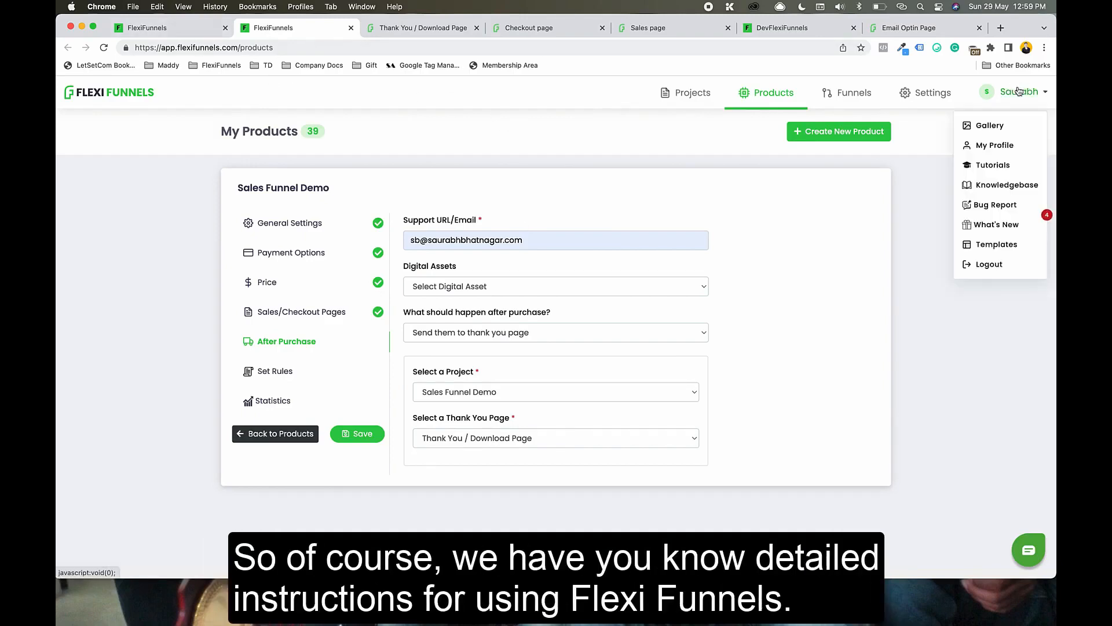
right_click(1001, 162)
left_click(979, 159)
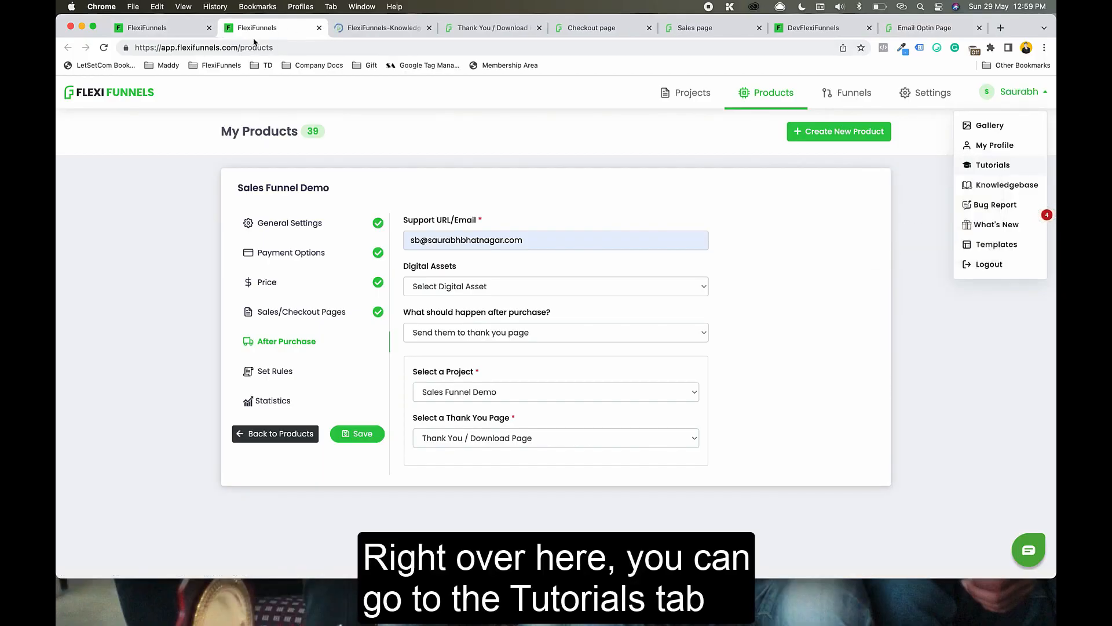
right_click(1011, 184)
left_click(996, 186)
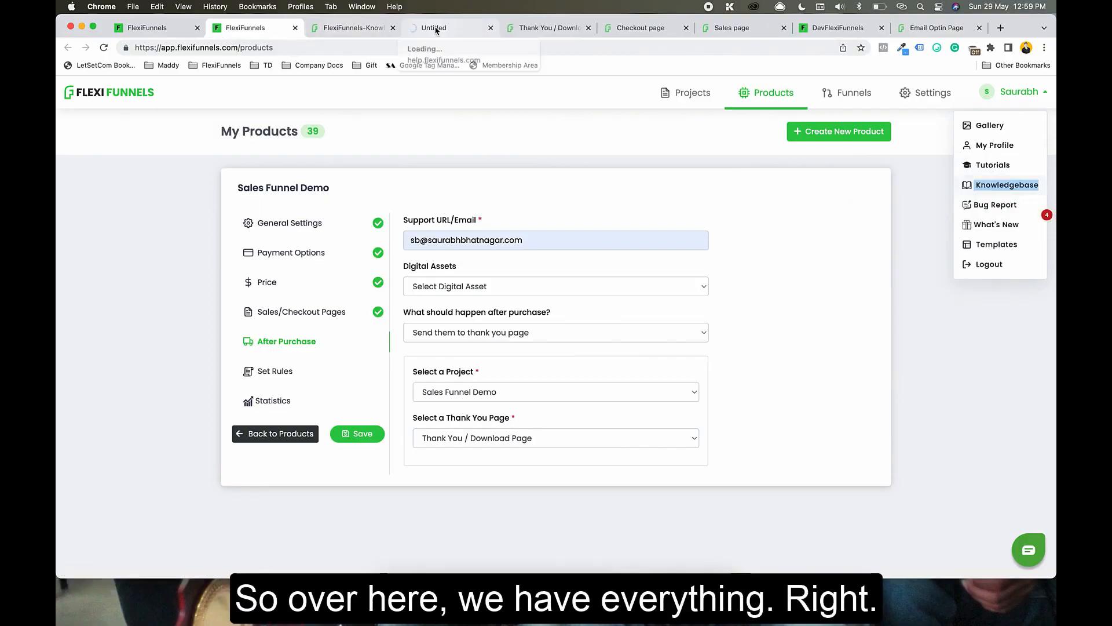
Step: Look through the help topics on the Knowledgebase support page and return to its beginning
left_click(436, 29)
scroll(605, 282, "down", 5)
scroll(604, 282, "down", 1)
scroll(666, 338, "down", 4)
scroll(666, 338, "up", 8)
scroll(666, 338, "up", 3)
Step: View the Solutions & Training page and open its Trainings section with the workshop videos
left_click(351, 29)
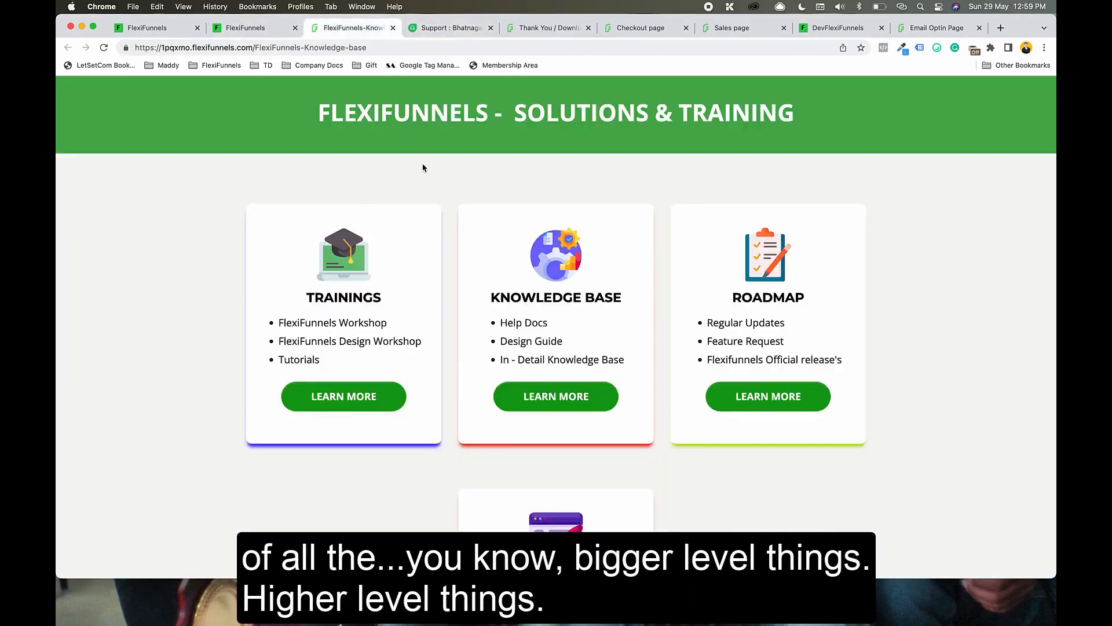
scroll(423, 168, "down", 2)
left_click(355, 277)
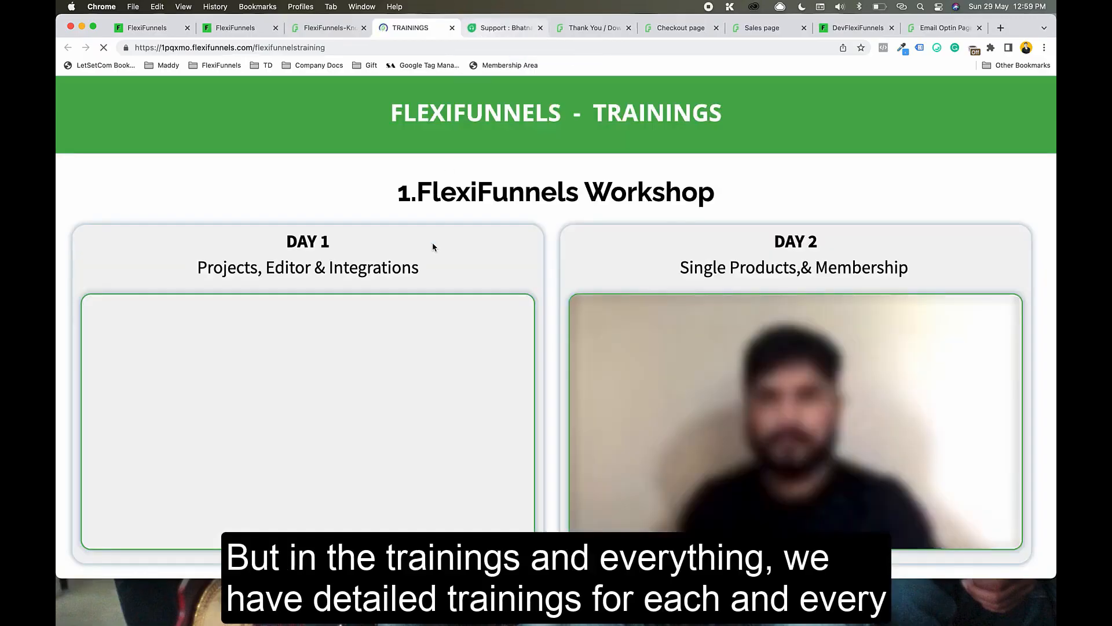
Step: Look through the workshop, membership and course creation videos to the end of the Trainings page
scroll(432, 242, "down", 10)
scroll(432, 247, "down", 15)
scroll(432, 246, "down", 20)
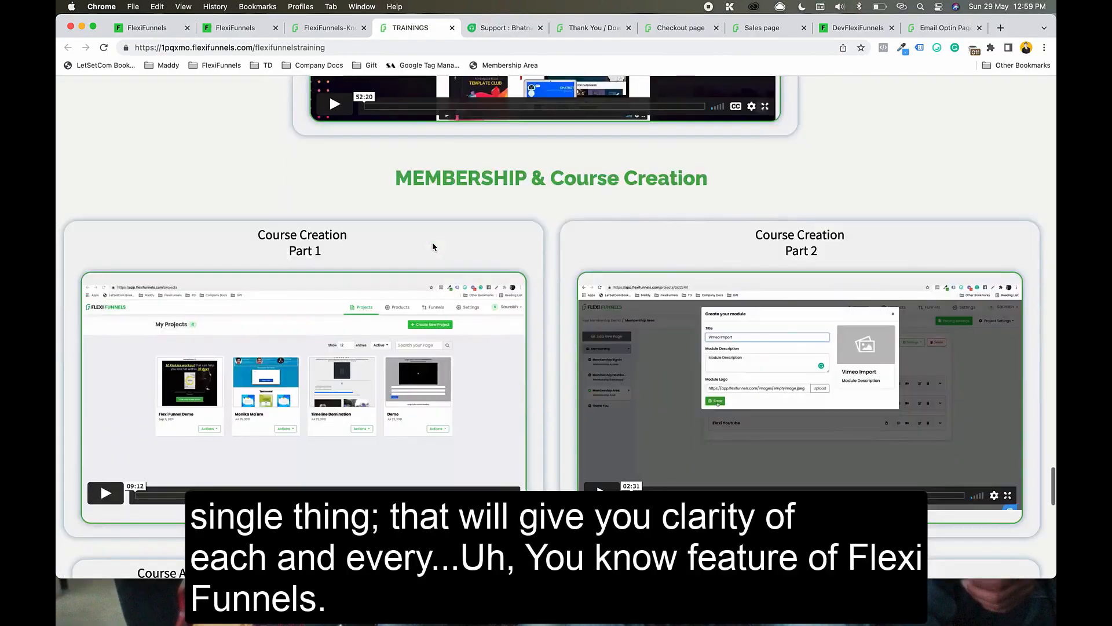
scroll(433, 246, "down", 15)
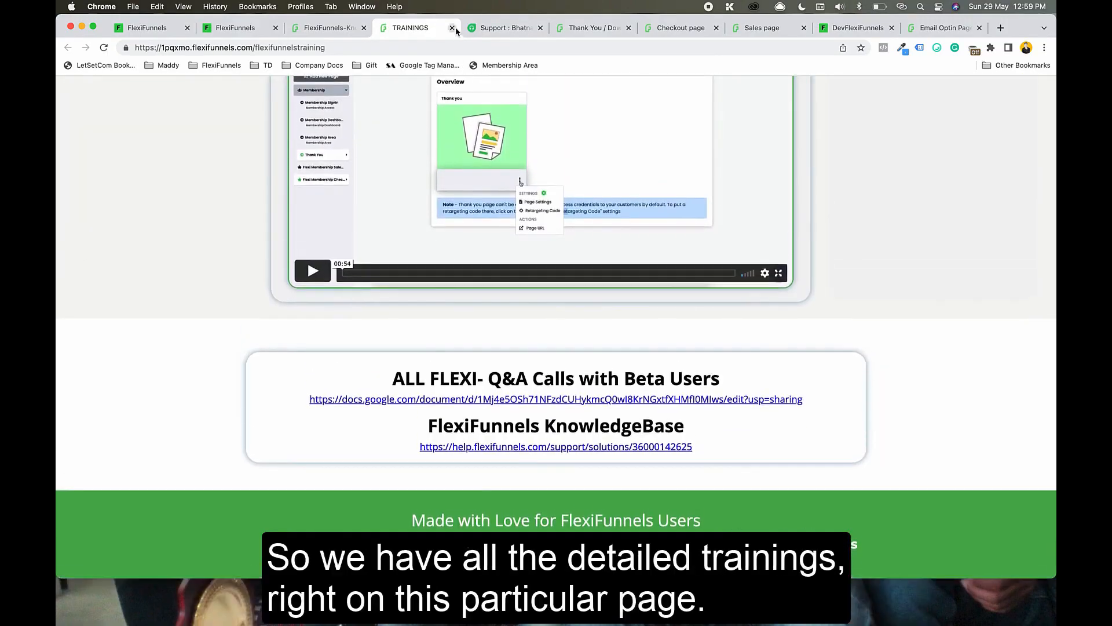
Step: Close the browser tabs holding the Trainings, support and FlexiFunnels Knowledge Base pages
left_click(452, 28)
left_click(452, 28)
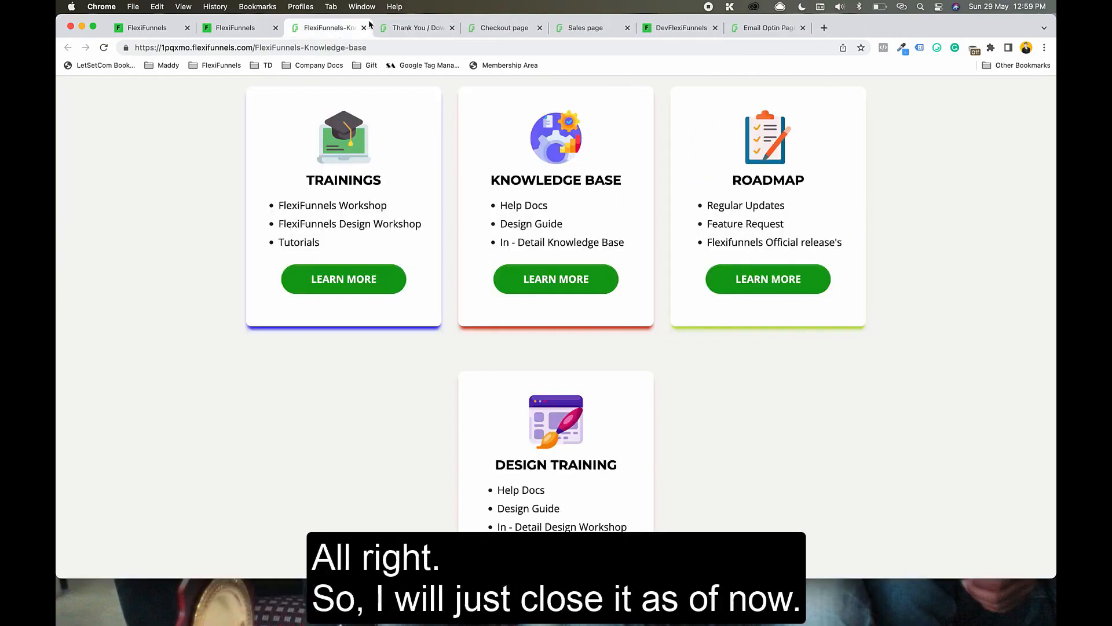
left_click(365, 28)
Step: Return to the Sales Funnel Demo product and save it with its after-purchase settings
left_click(248, 29)
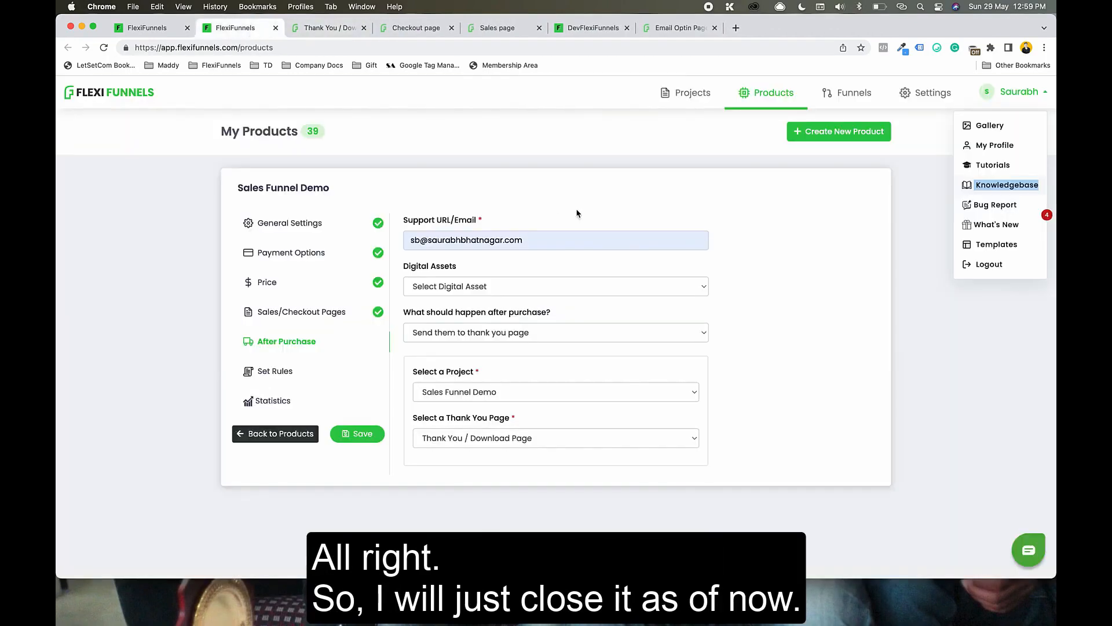
left_click(819, 418)
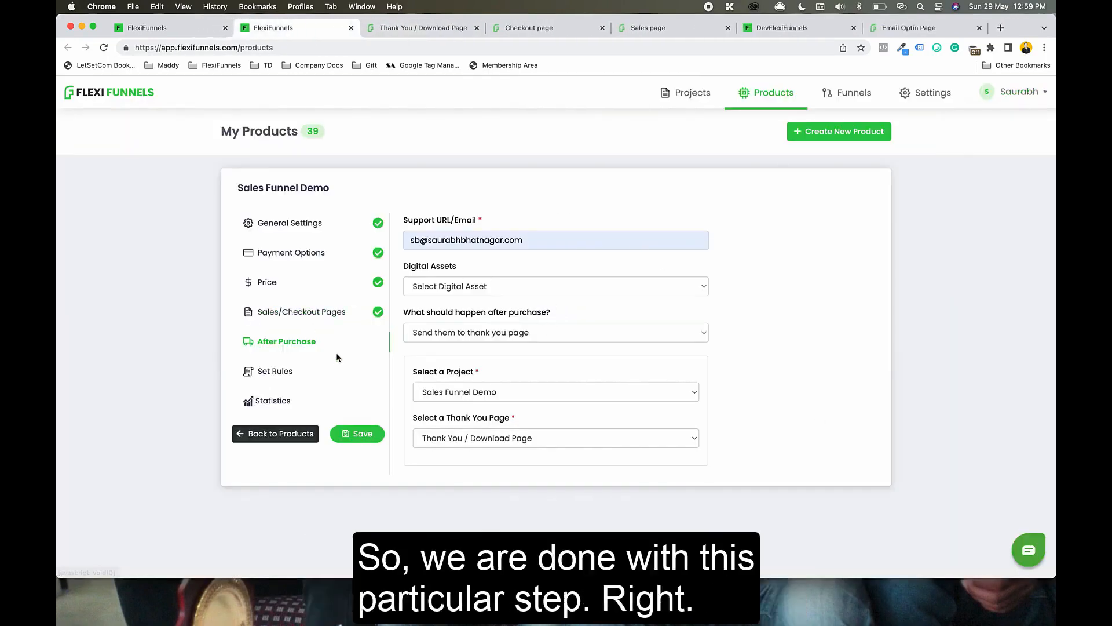
left_click(363, 437)
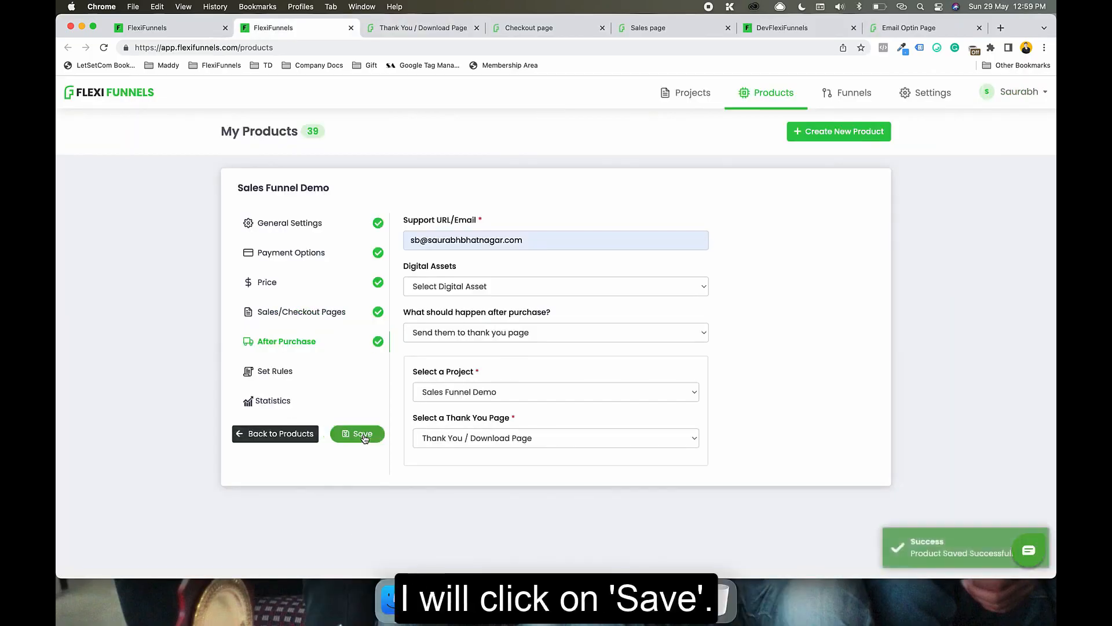
Step: View the product rule options and the available autoresponders for purchases, and leave the form without adding a rule
left_click(326, 374)
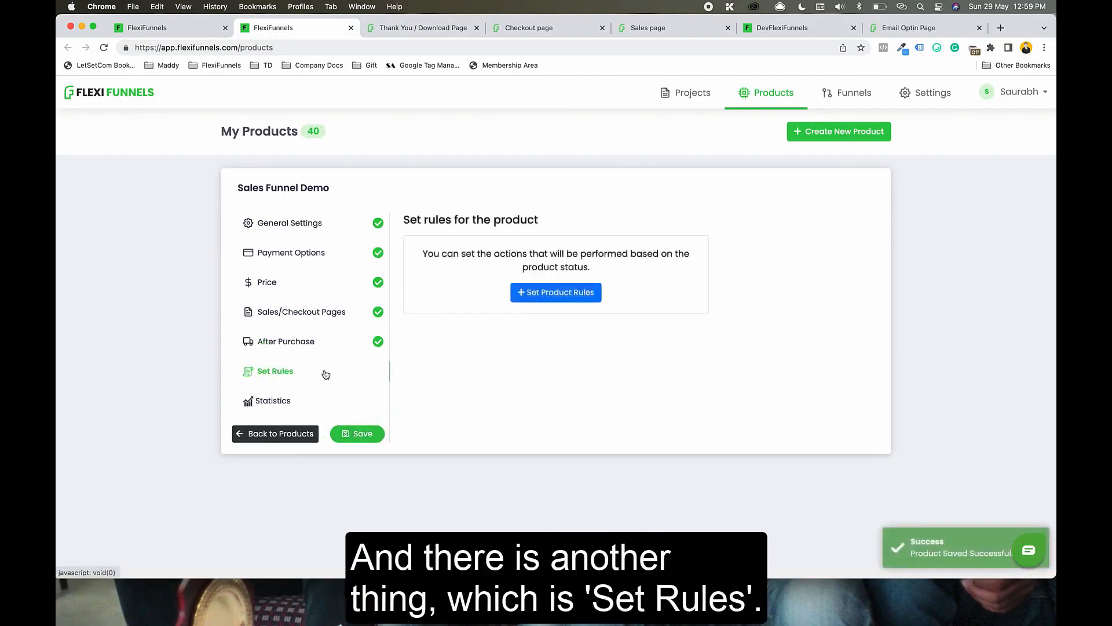
left_click(560, 295)
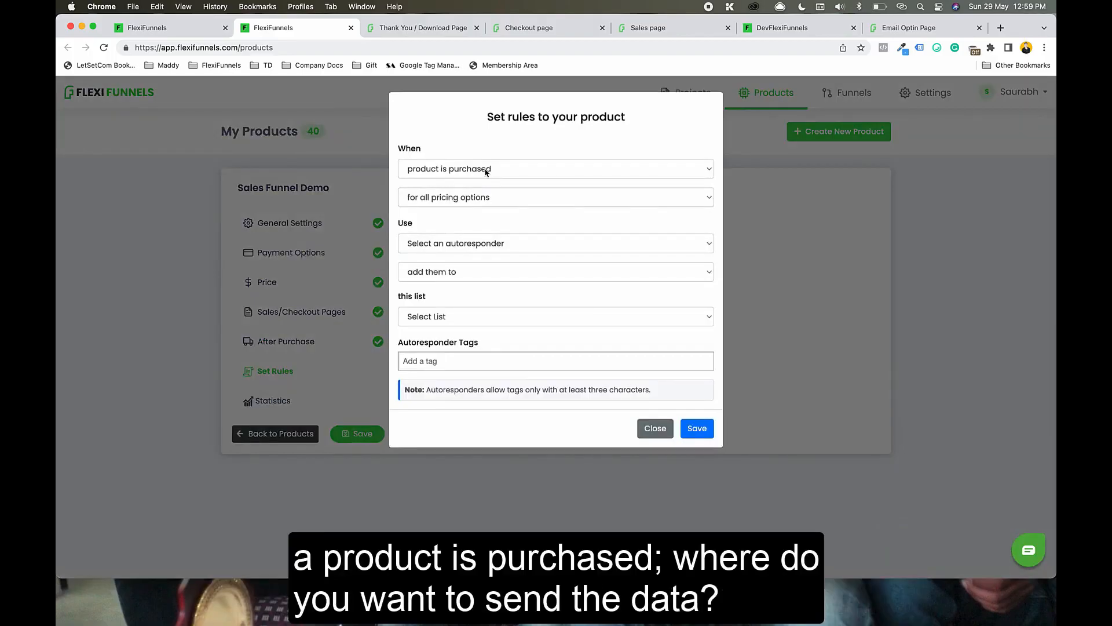
left_click(467, 244)
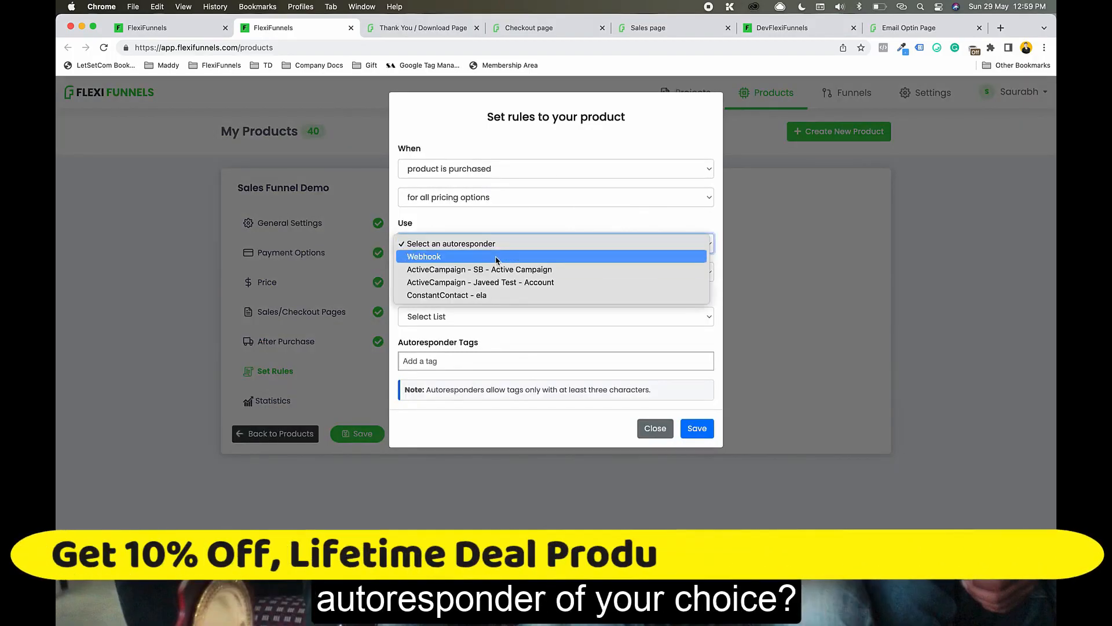
left_click(518, 223)
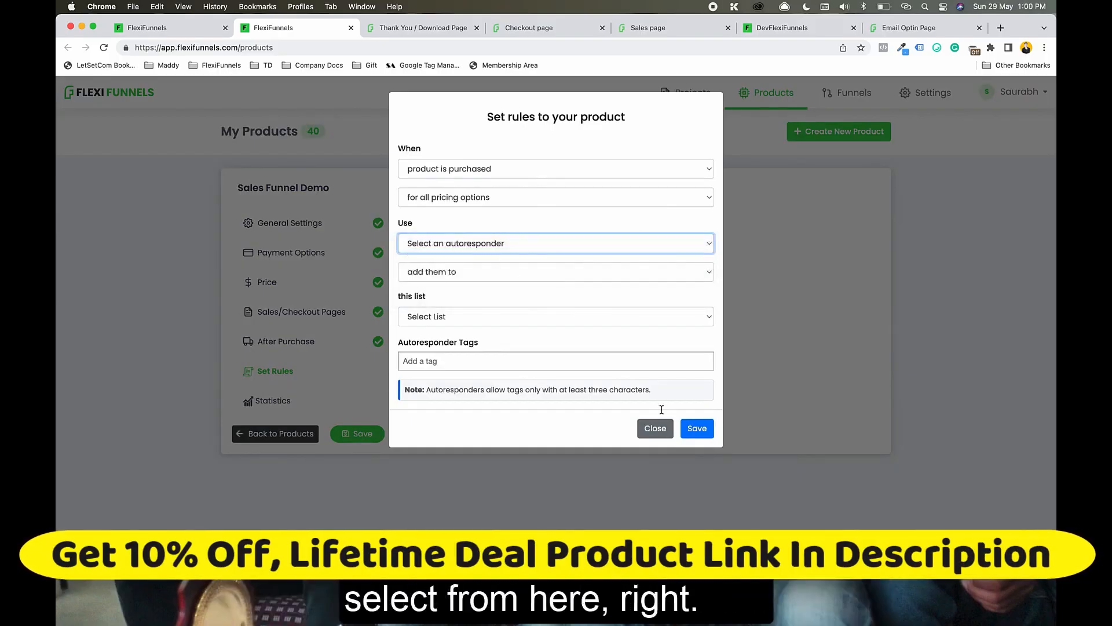
left_click(654, 428)
Step: Save the Sales Funnel Demo product again and go back to the list of products
left_click(346, 435)
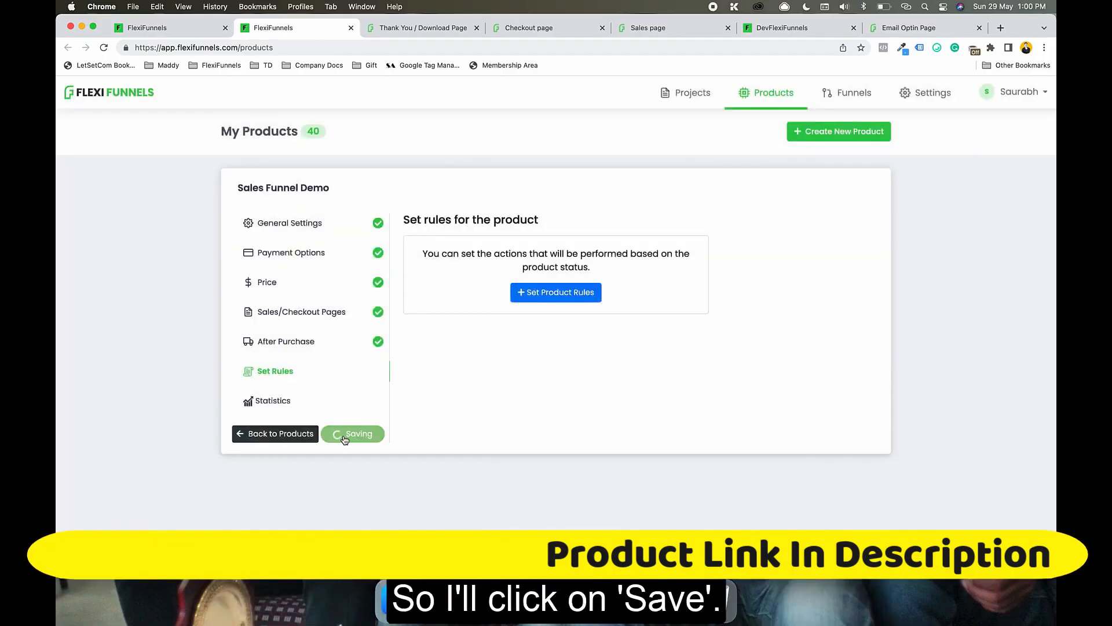
left_click(300, 438)
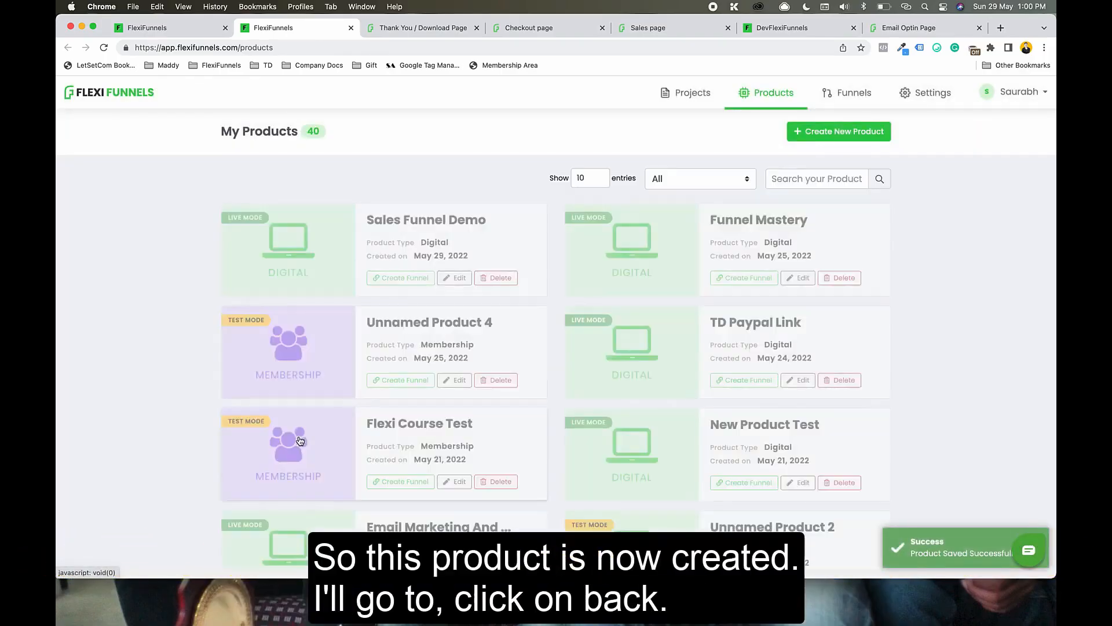
left_click(246, 47)
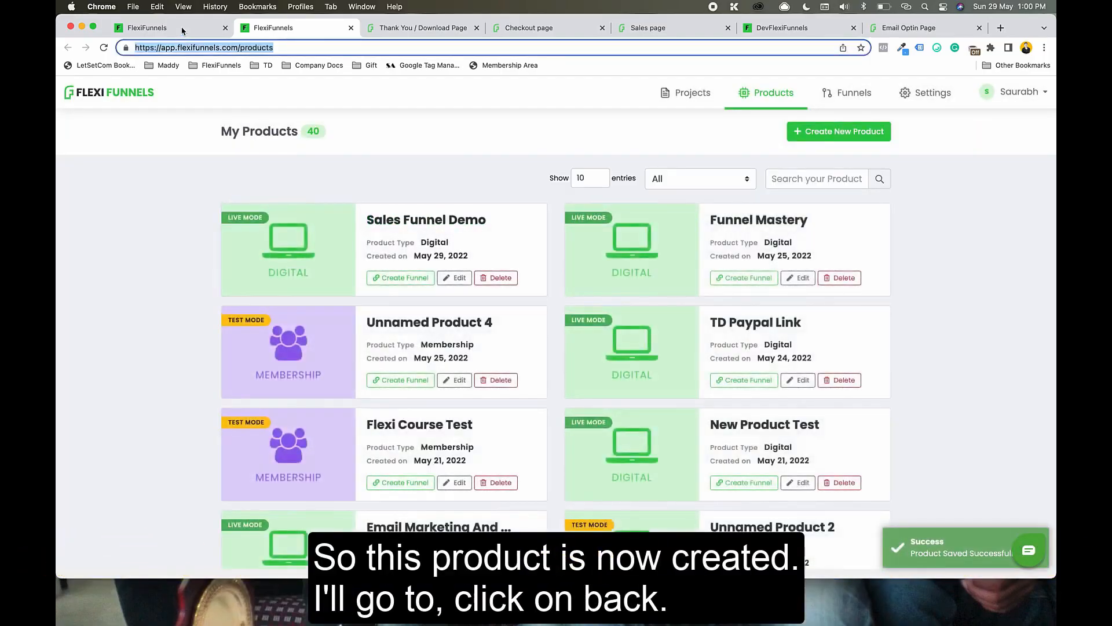
Step: Open the Sales Page of the Sales Funnel Demo project in the page editor
left_click(182, 31)
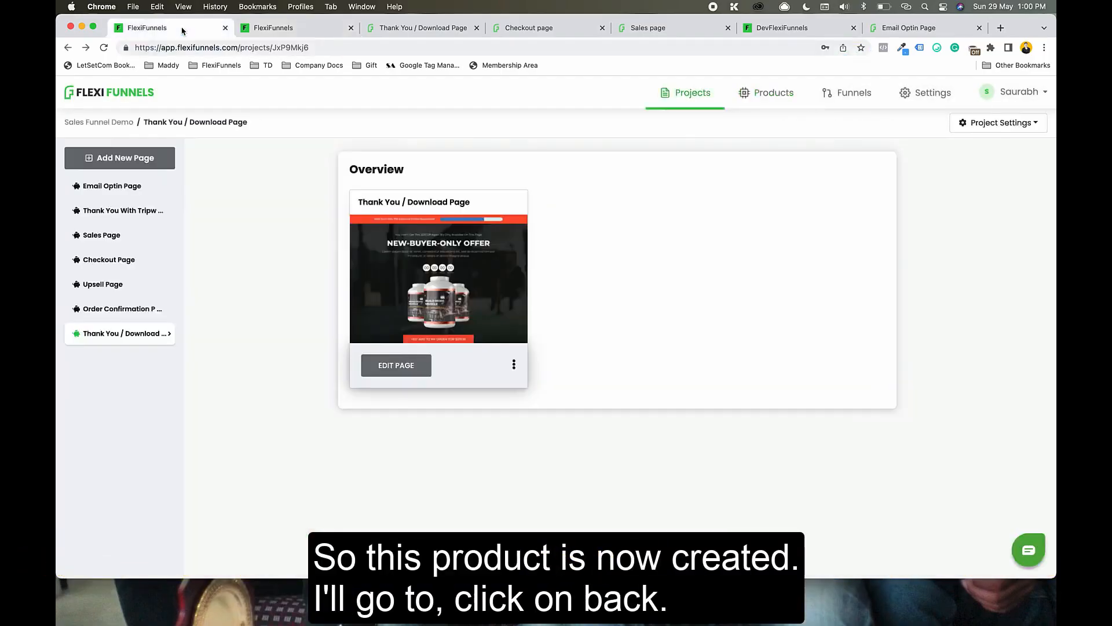
left_click(127, 240)
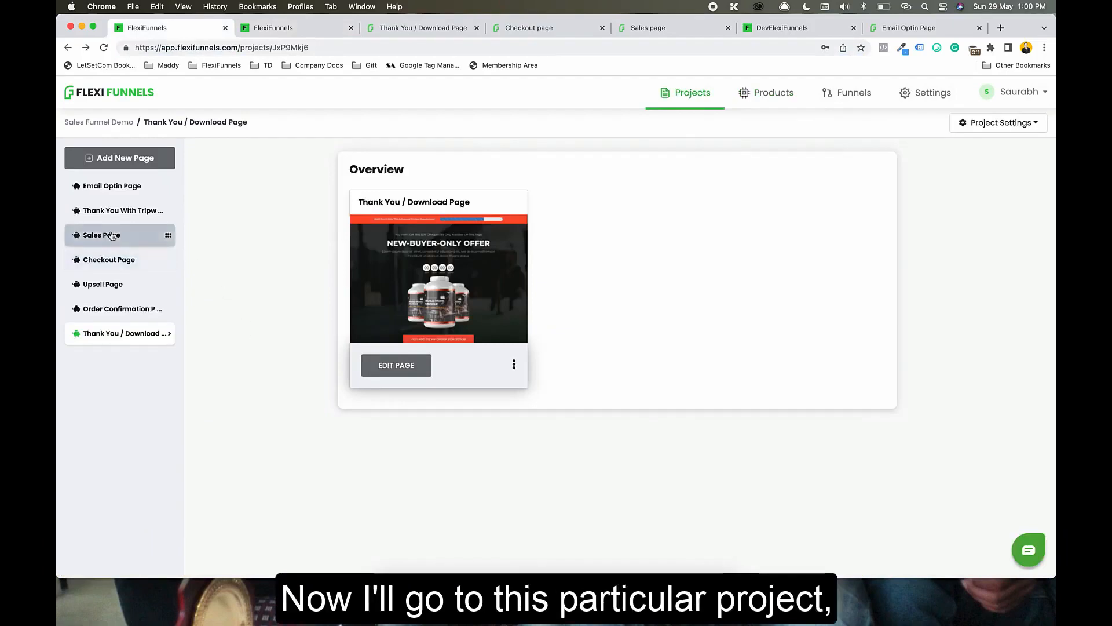
left_click(378, 376)
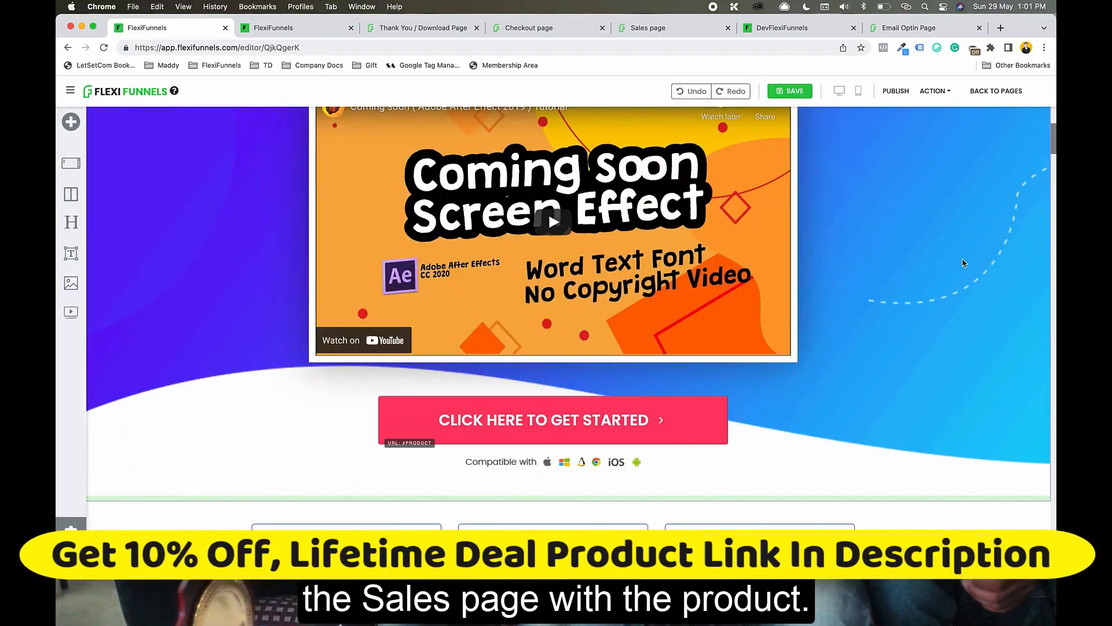
Step: Link the "Click Here To Get Started" button to the next step in product, using the Sales Funnel Demo product
scroll(964, 263, "down", 3)
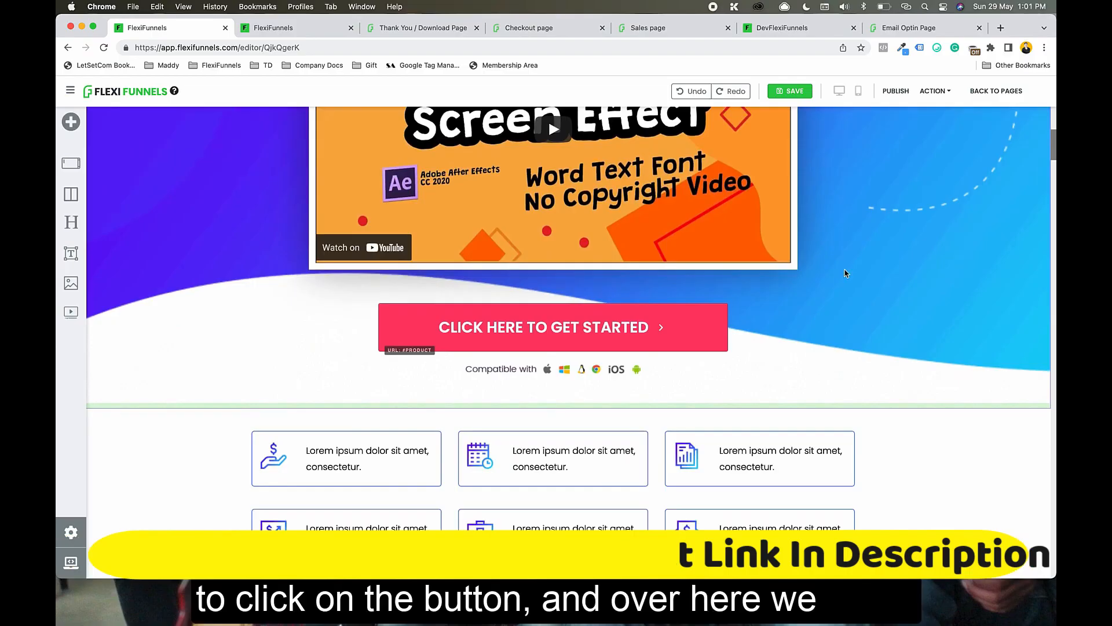
left_click(722, 298)
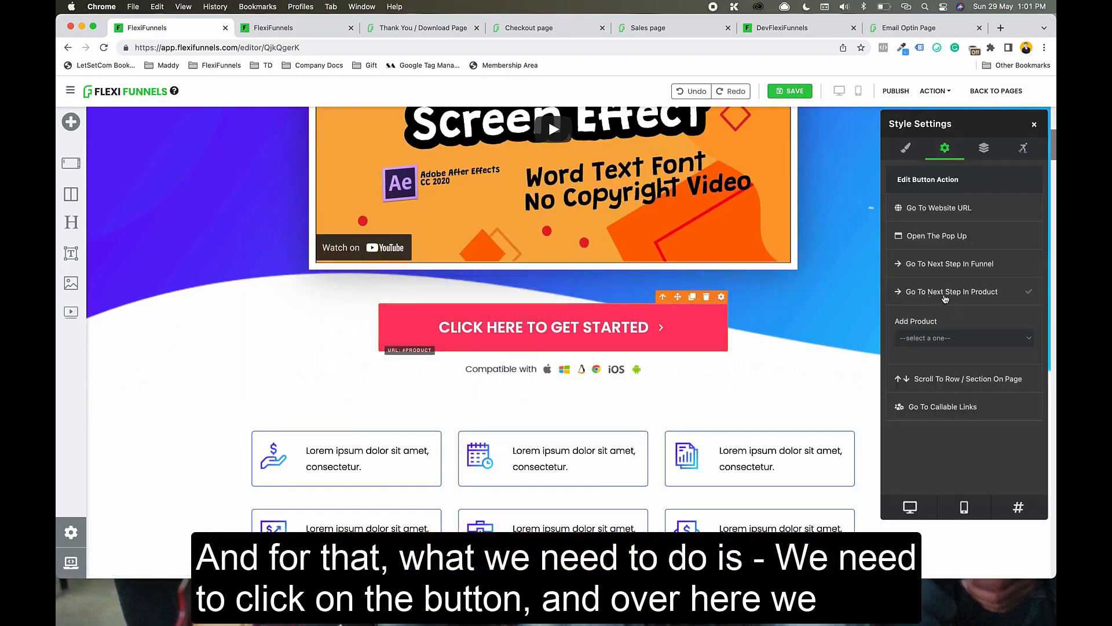
left_click(951, 342)
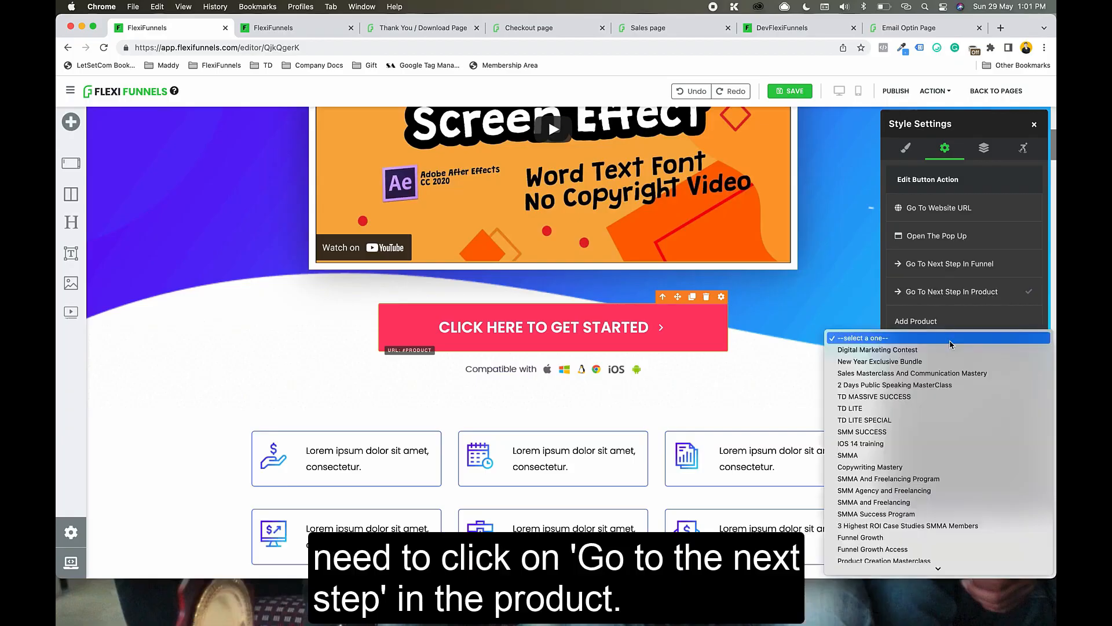
scroll(972, 474, "down", 5)
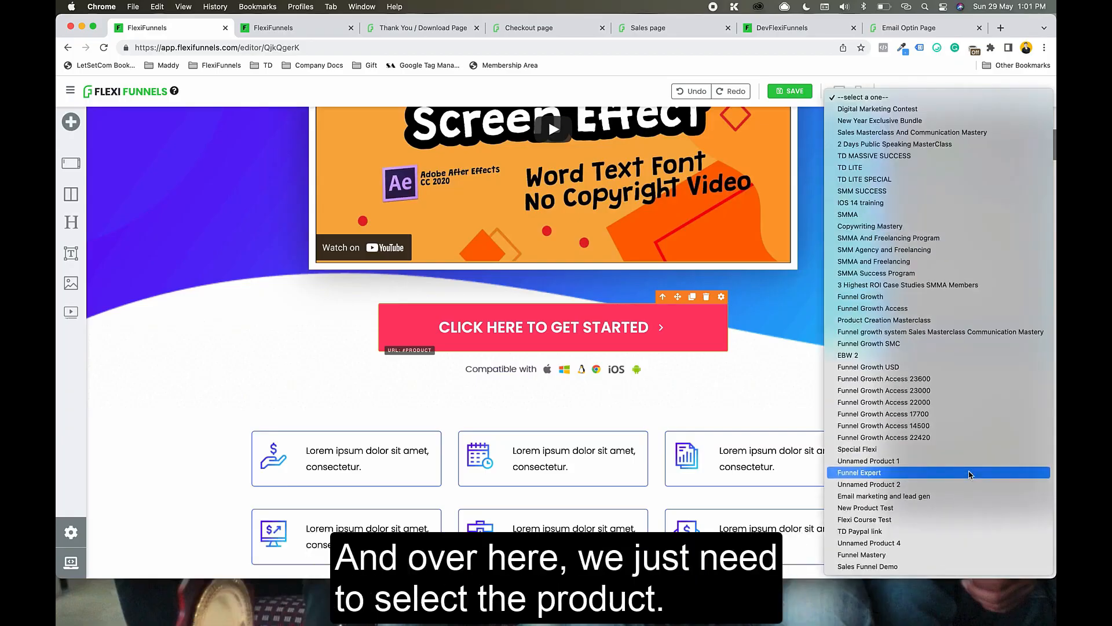
left_click(927, 566)
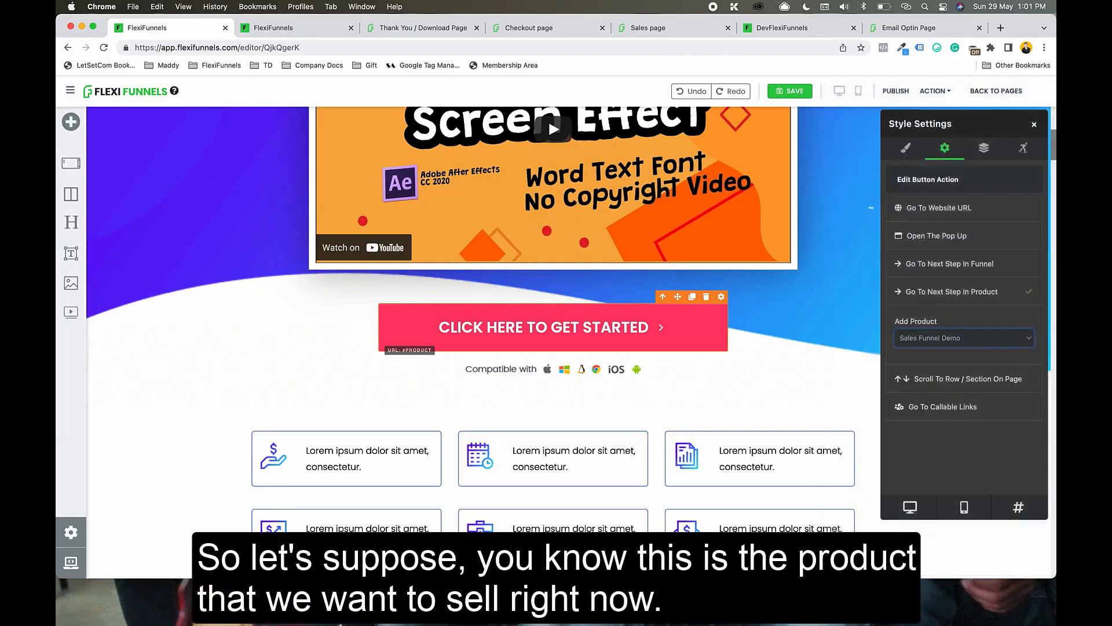
left_click(1034, 125)
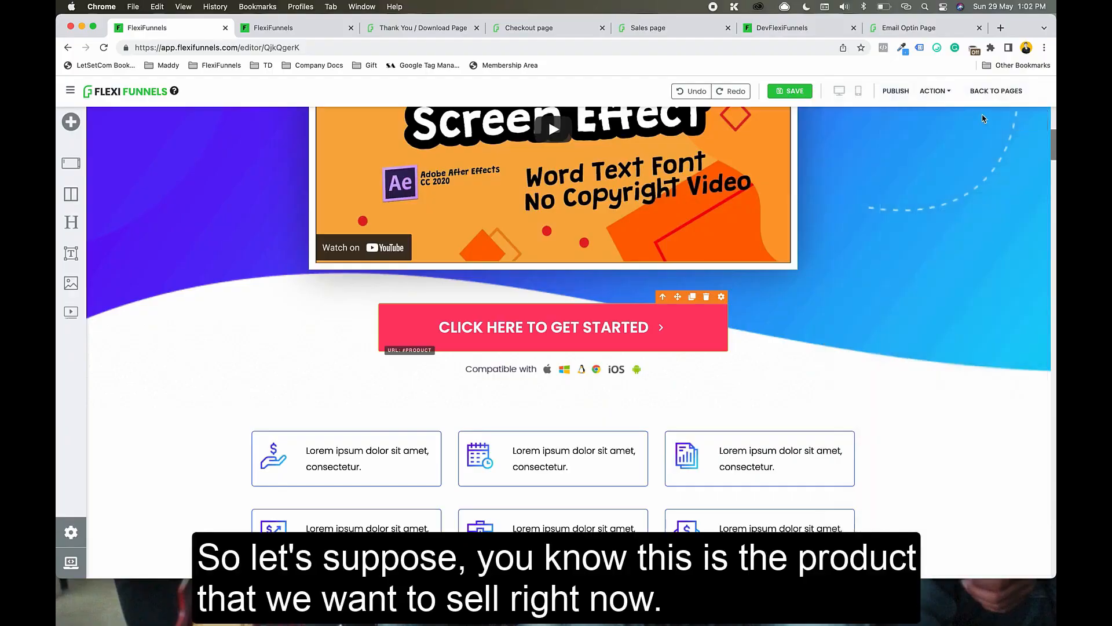
Step: Publish the sales page and open its published URL
left_click(902, 95)
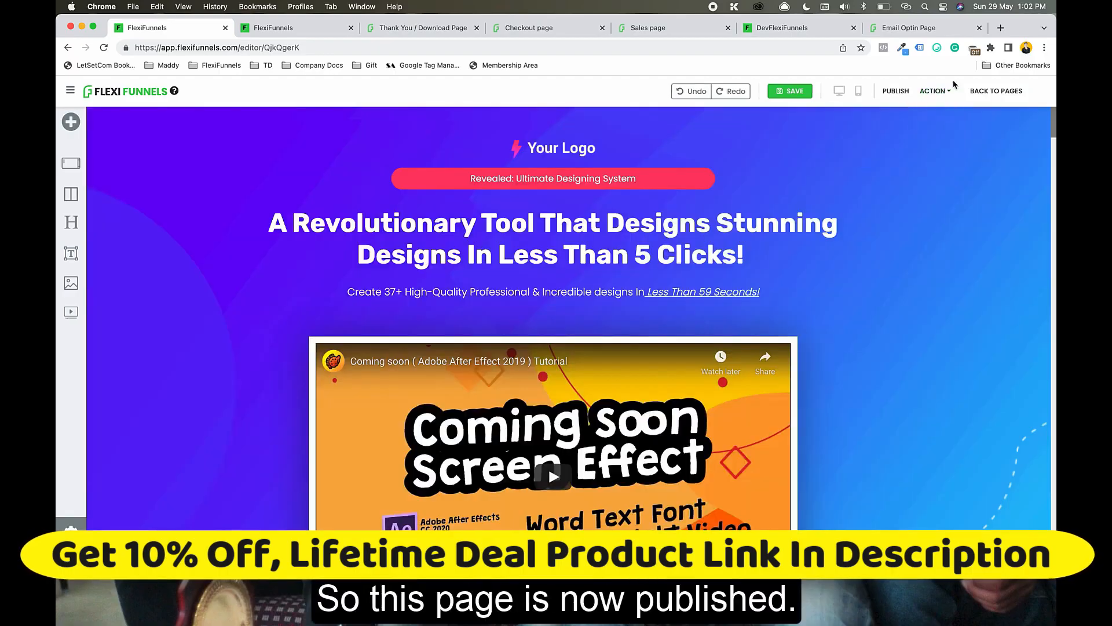
mouse_move(950, 89)
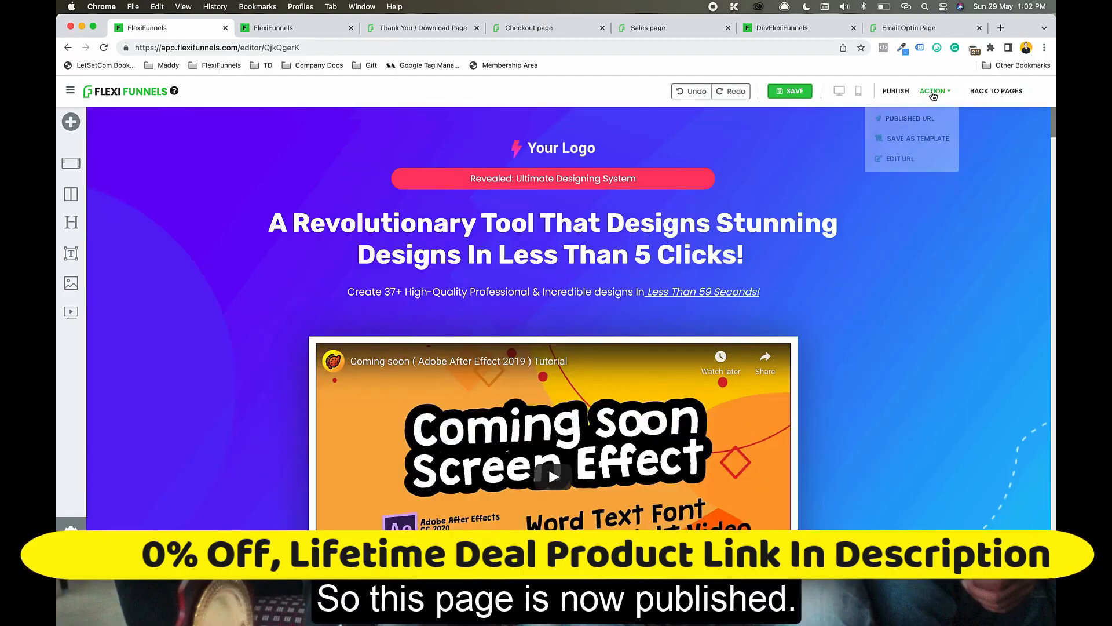
left_click(921, 113)
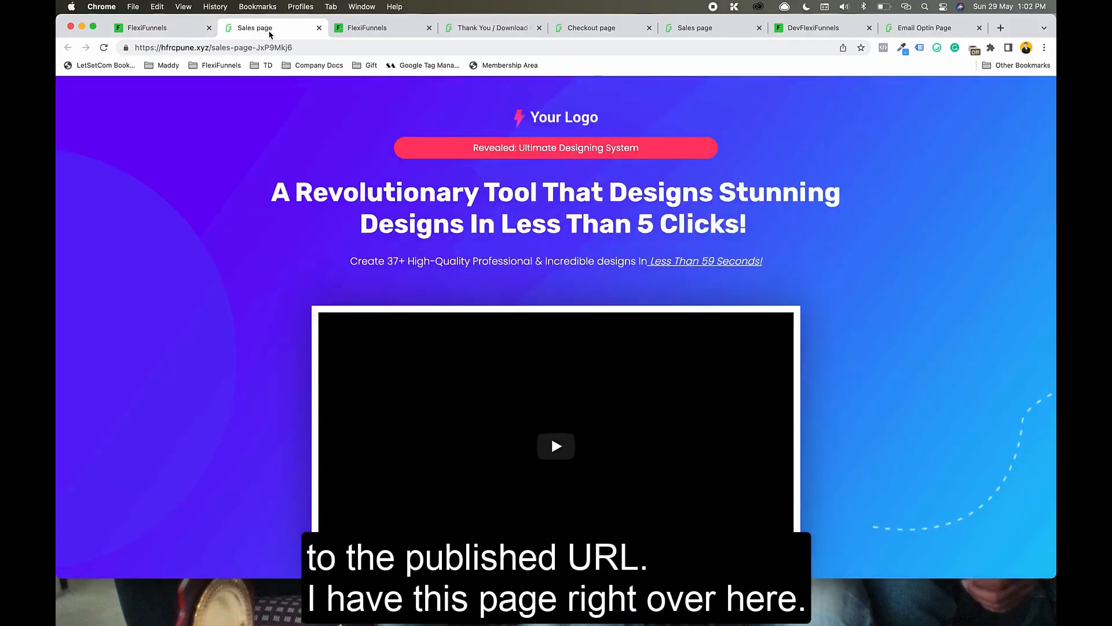
Step: Follow the "Click Here To Get Started" button on the live sales page and review the product price on the checkout page
scroll(910, 316, "down", 10)
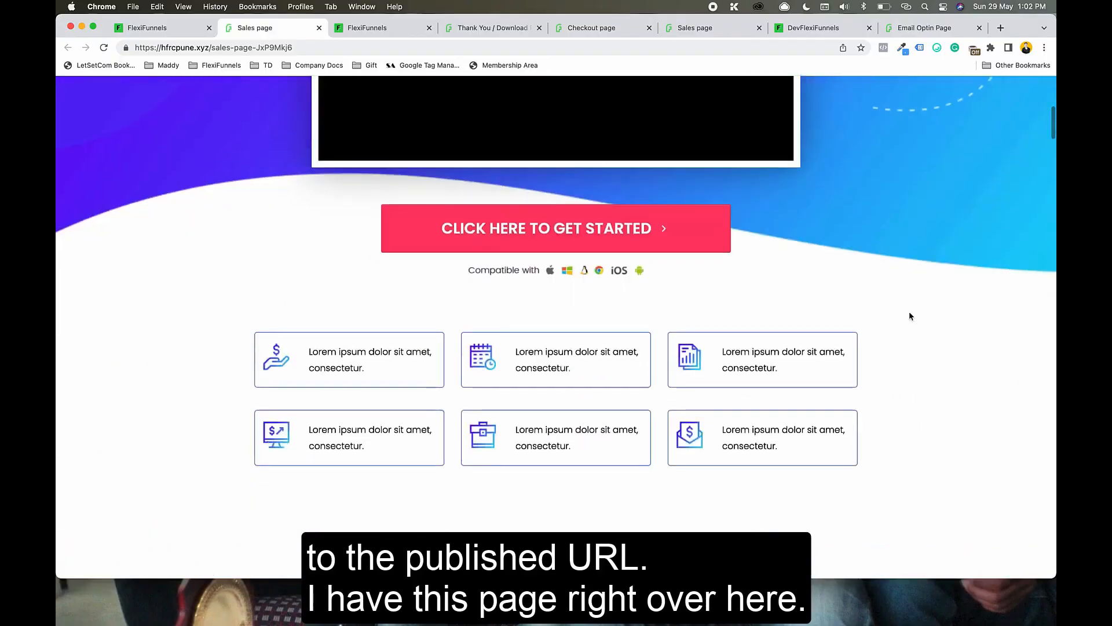
left_click(570, 234)
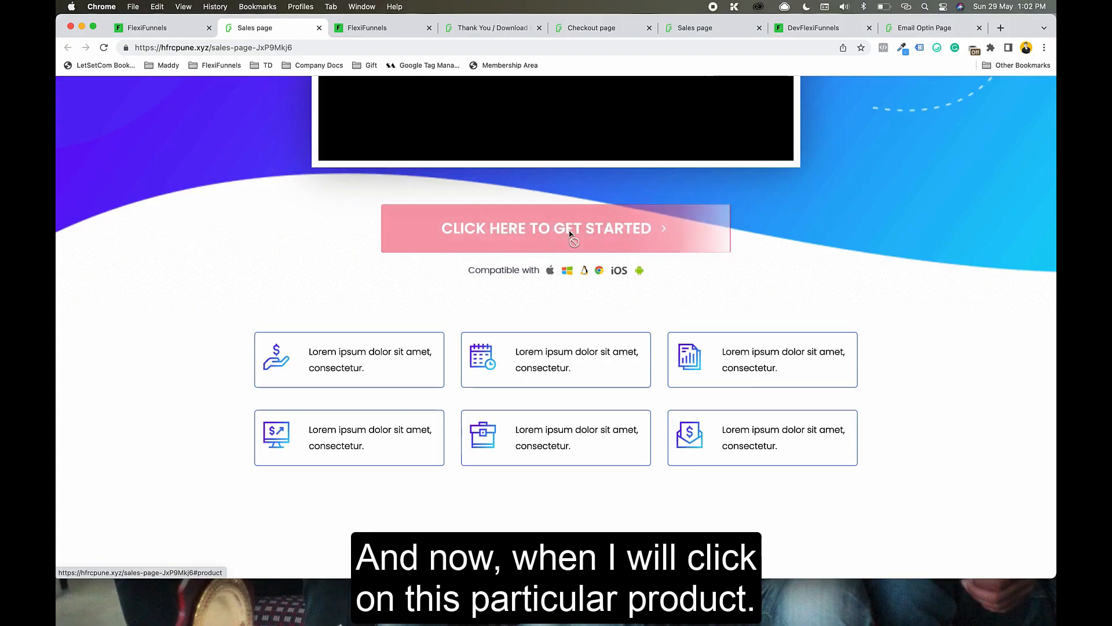
scroll(800, 348, "down", 4)
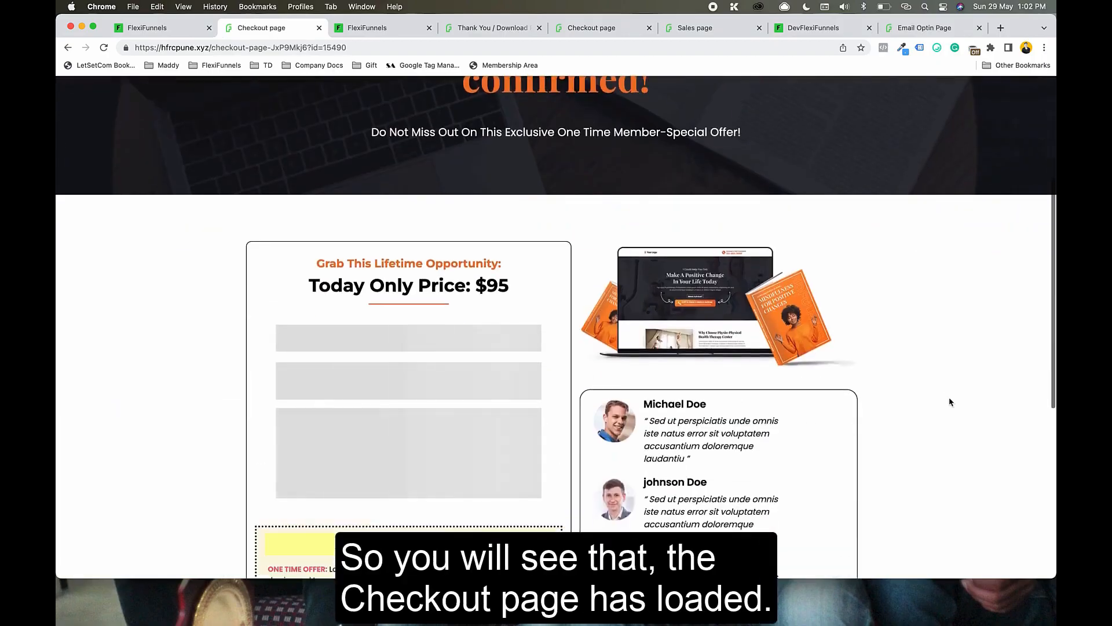
scroll(949, 397, "down", 2)
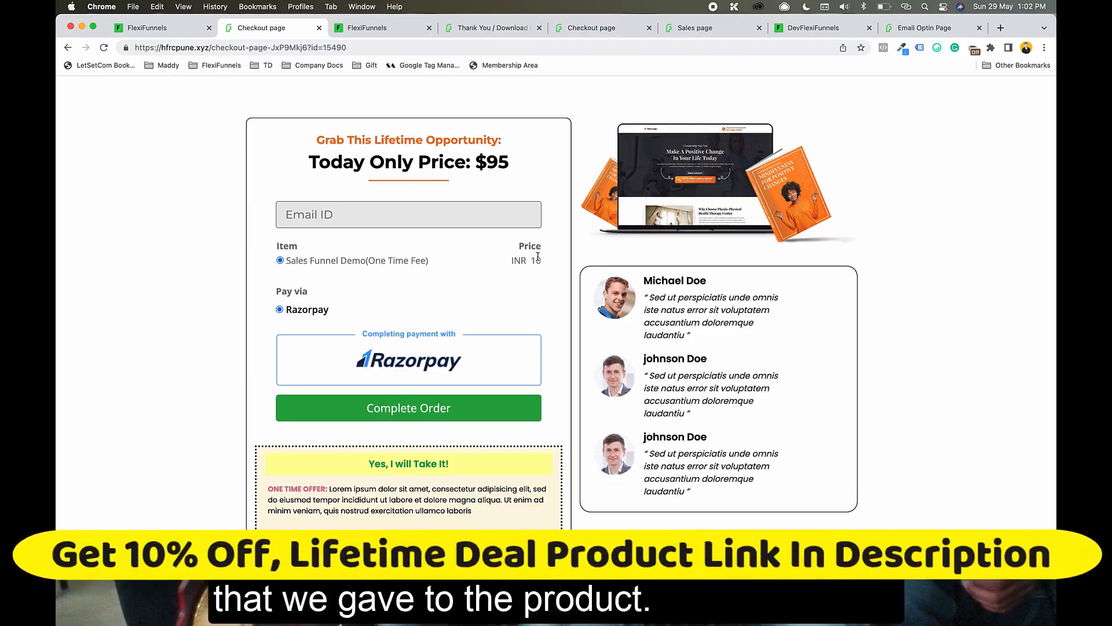
Step: Fill in the buyer's email on the checkout form and complete the order with Razorpay
left_click(376, 205)
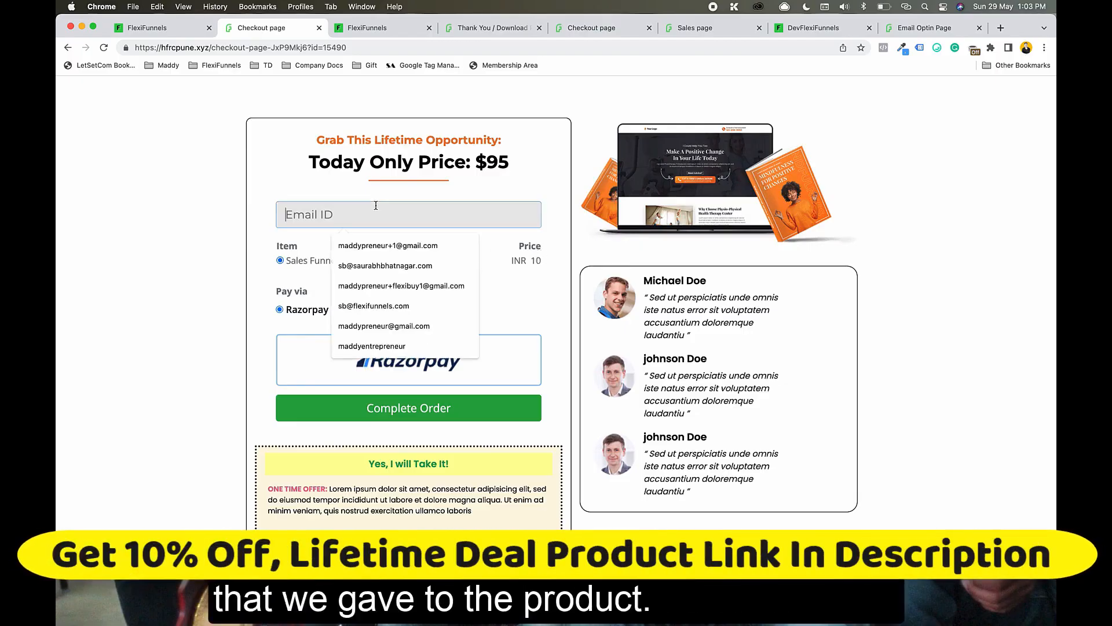
left_click(396, 255)
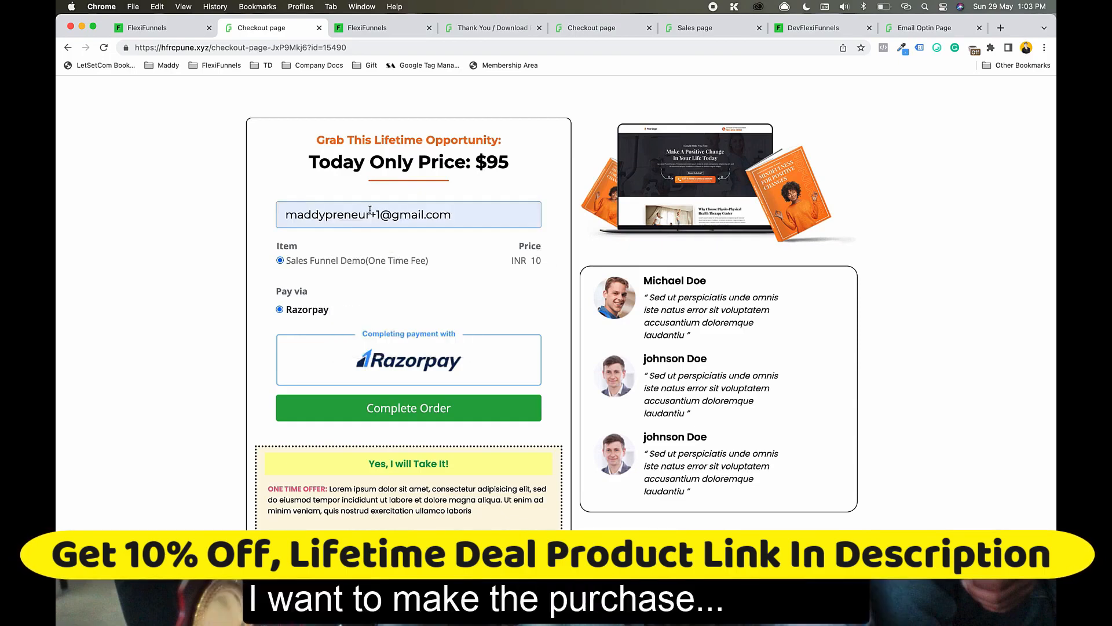
scroll(398, 238, "down", 3)
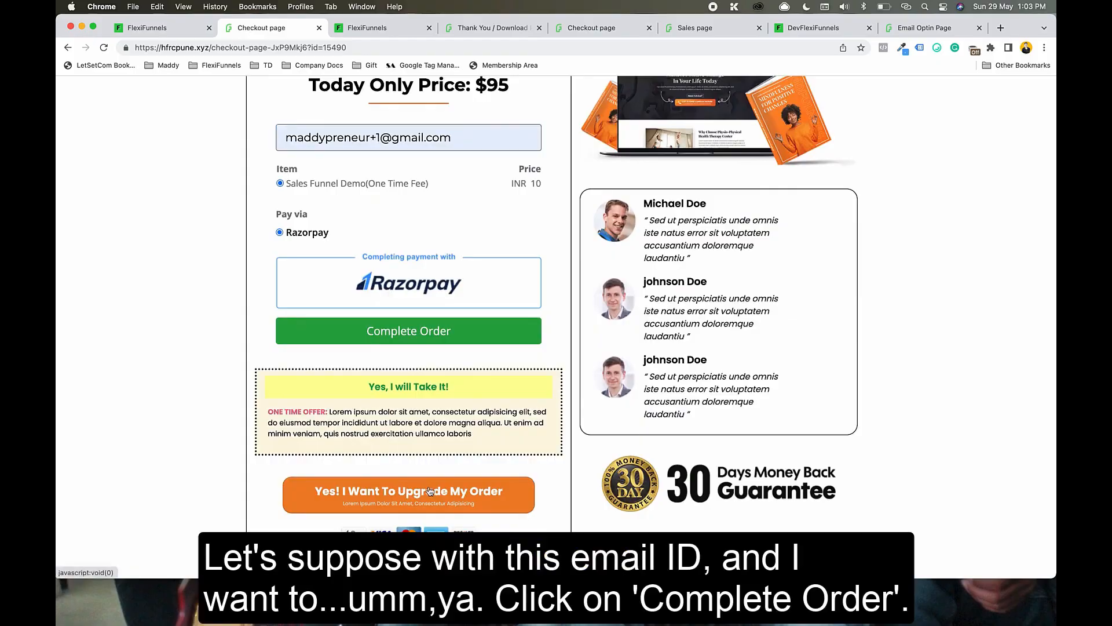
left_click(425, 342)
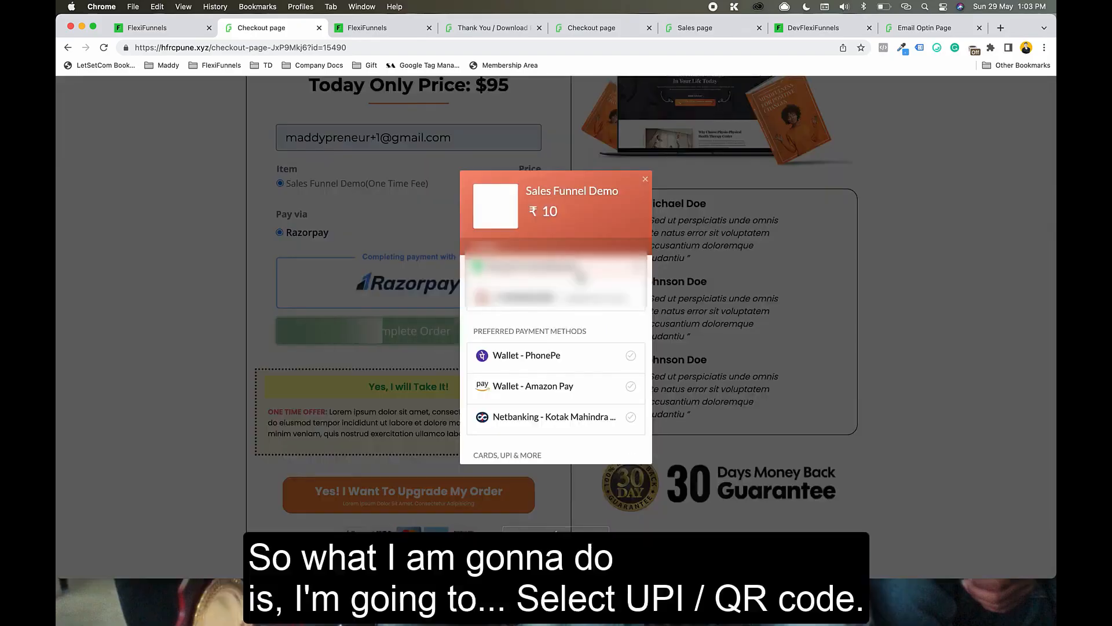
Step: Choose UPI / QR as the payment method for the Sales Funnel Demo order
scroll(556, 359, "down", 3)
scroll(580, 276, "down", 4)
scroll(580, 277, "up", 6)
scroll(580, 277, "down", 5)
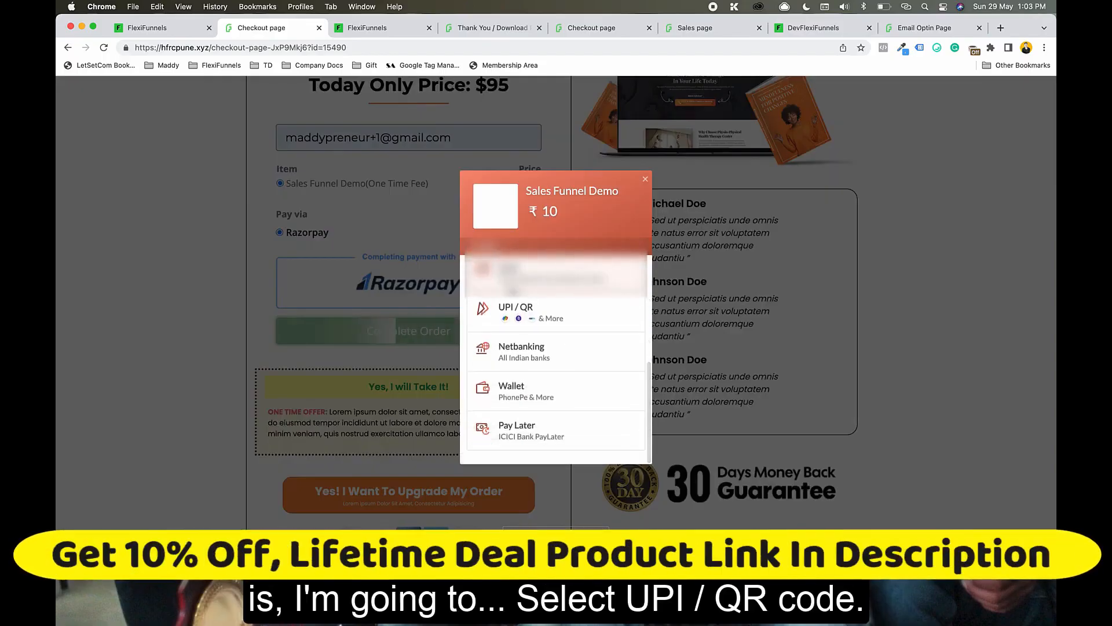
left_click(530, 316)
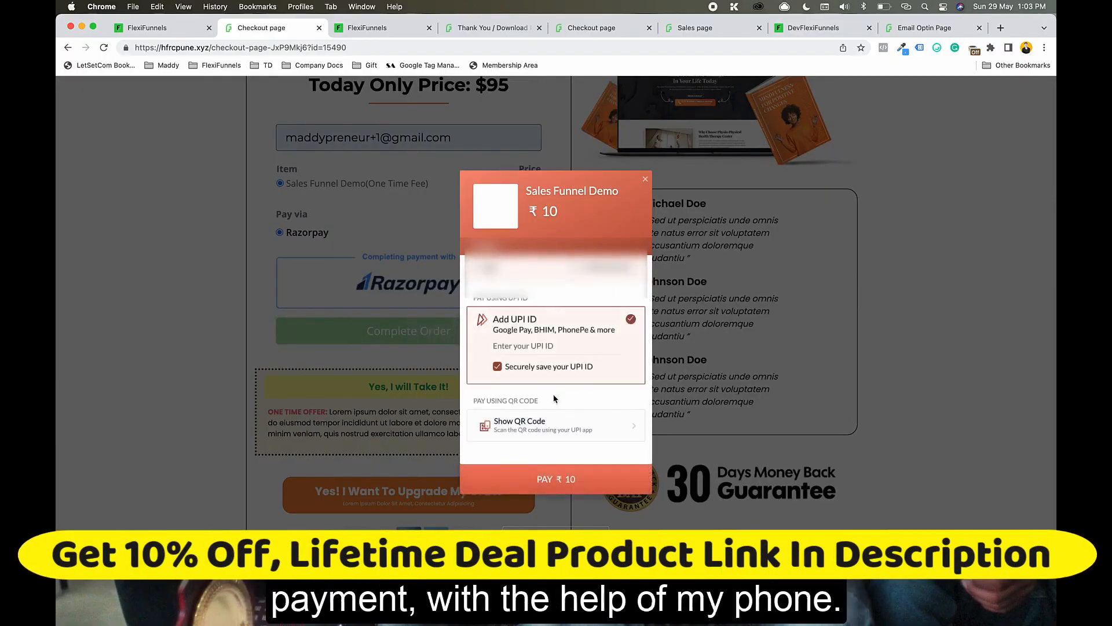
Step: Pay for the Sales Funnel Demo order with the QR code and review the thank-you page
left_click(514, 428)
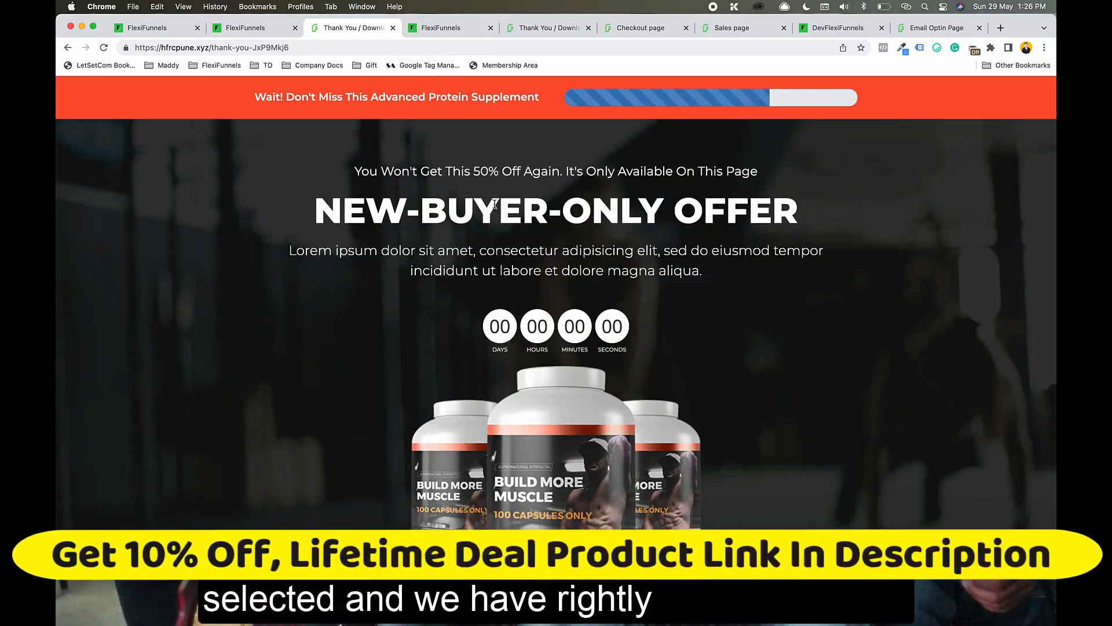
left_click_drag(636, 213, 473, 212)
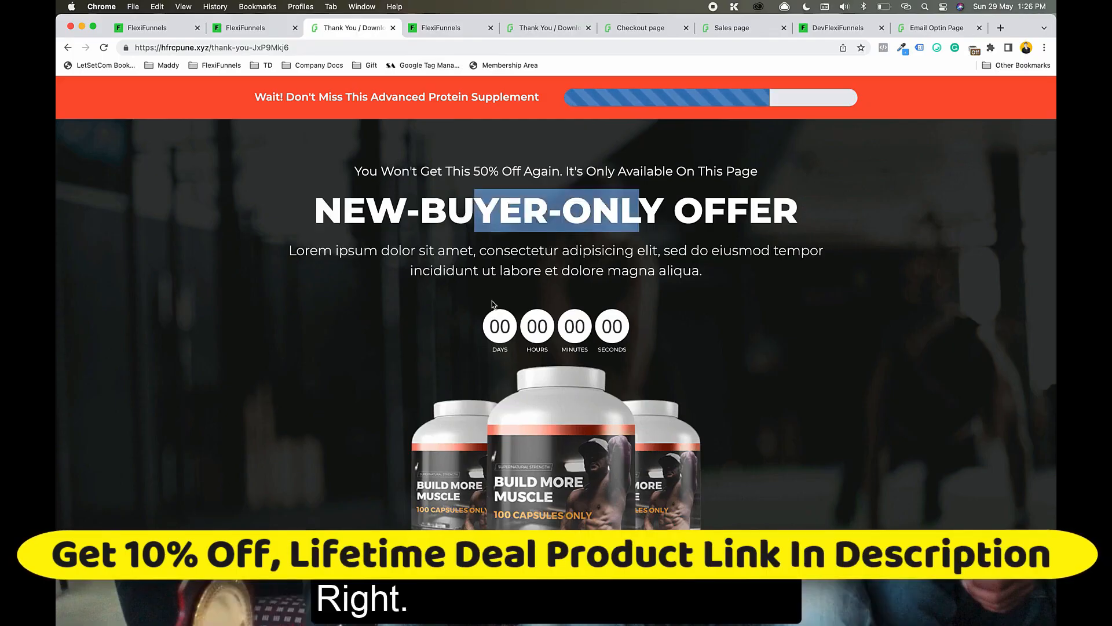
scroll(493, 304, "down", 6)
scroll(493, 305, "up", 6)
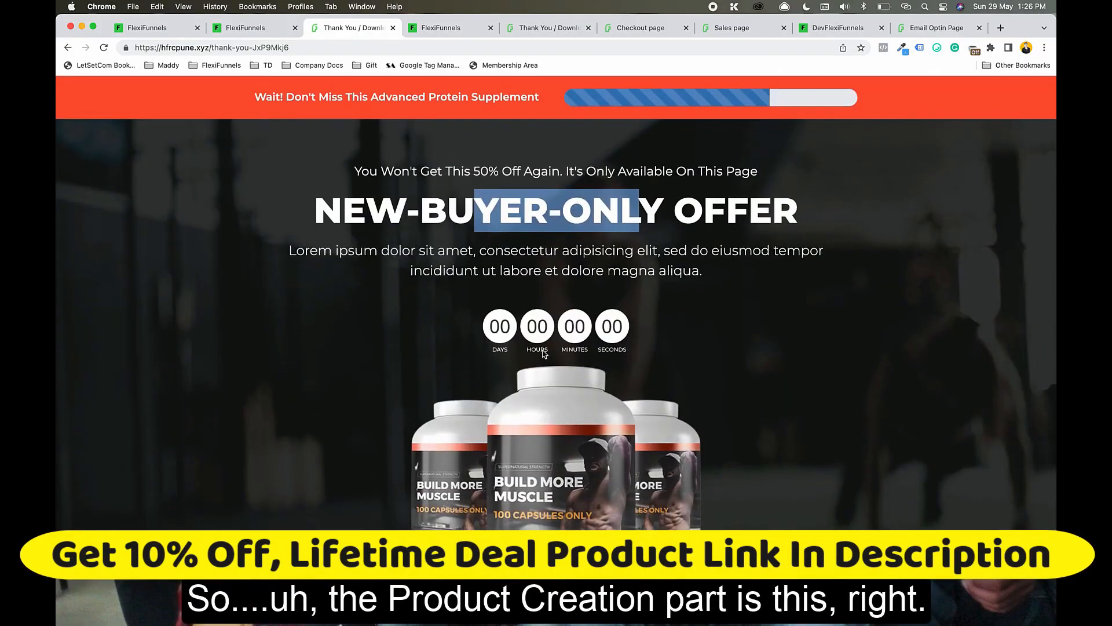
left_click_drag(553, 272, 543, 219)
left_click(542, 210)
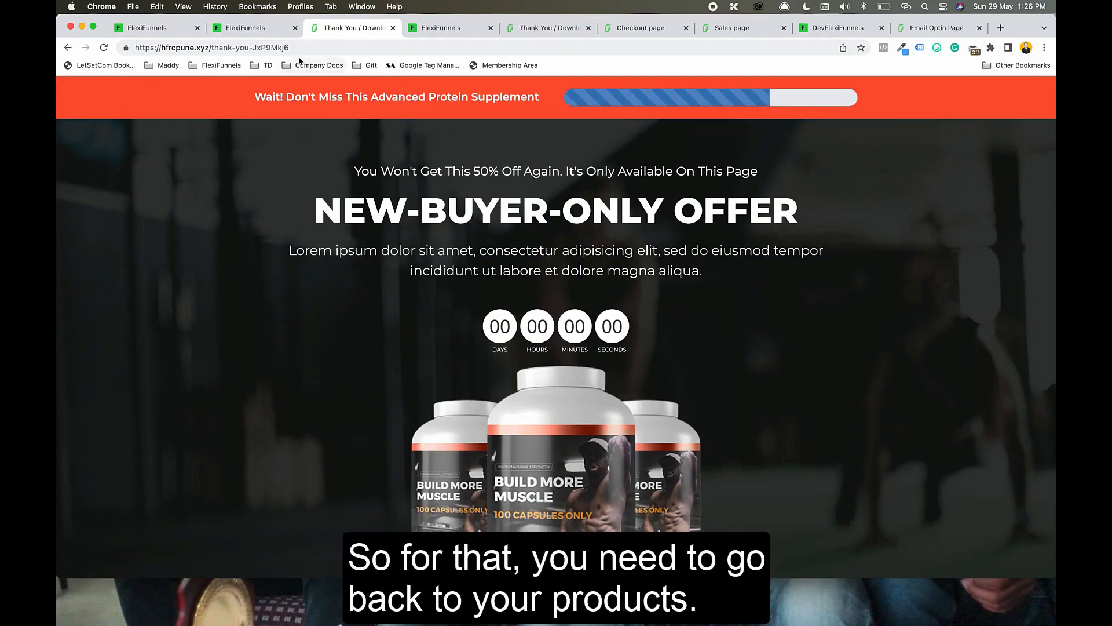
Step: Review the purchase record in the Sales Funnel Demo product's statistics, including buyer email and payment gateway, and close it
left_click(251, 30)
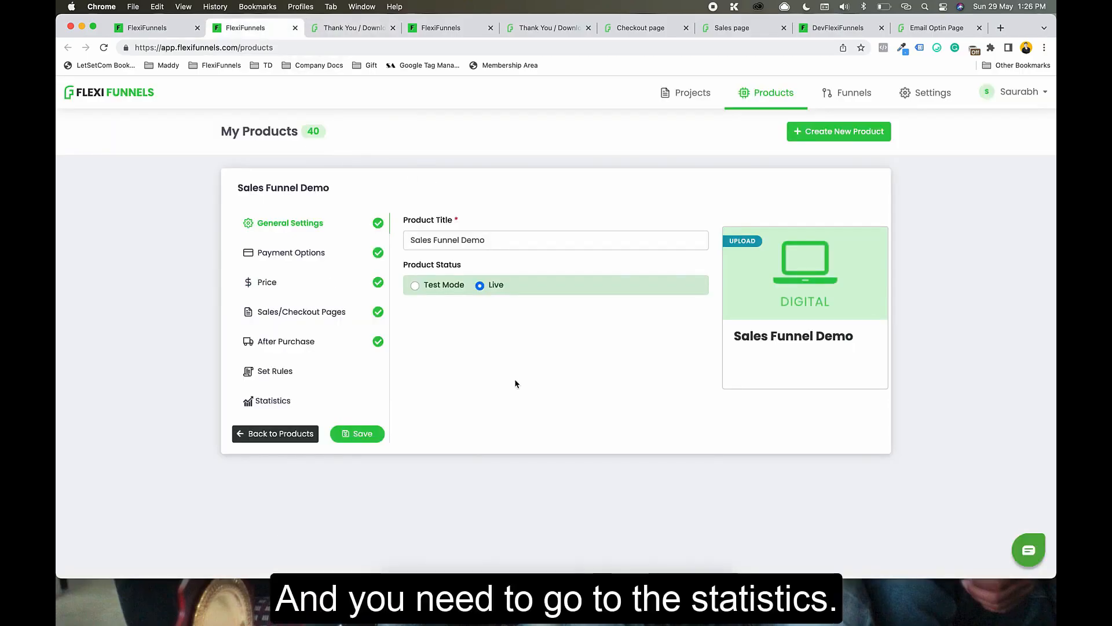
left_click(305, 401)
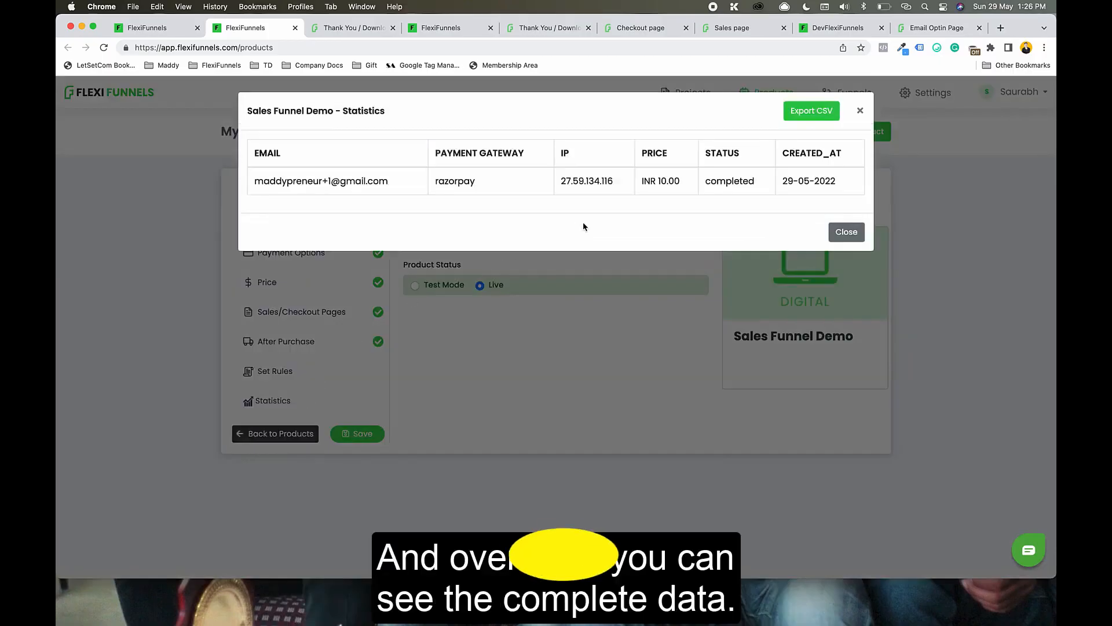
left_click_drag(294, 181, 362, 177)
left_click(362, 178)
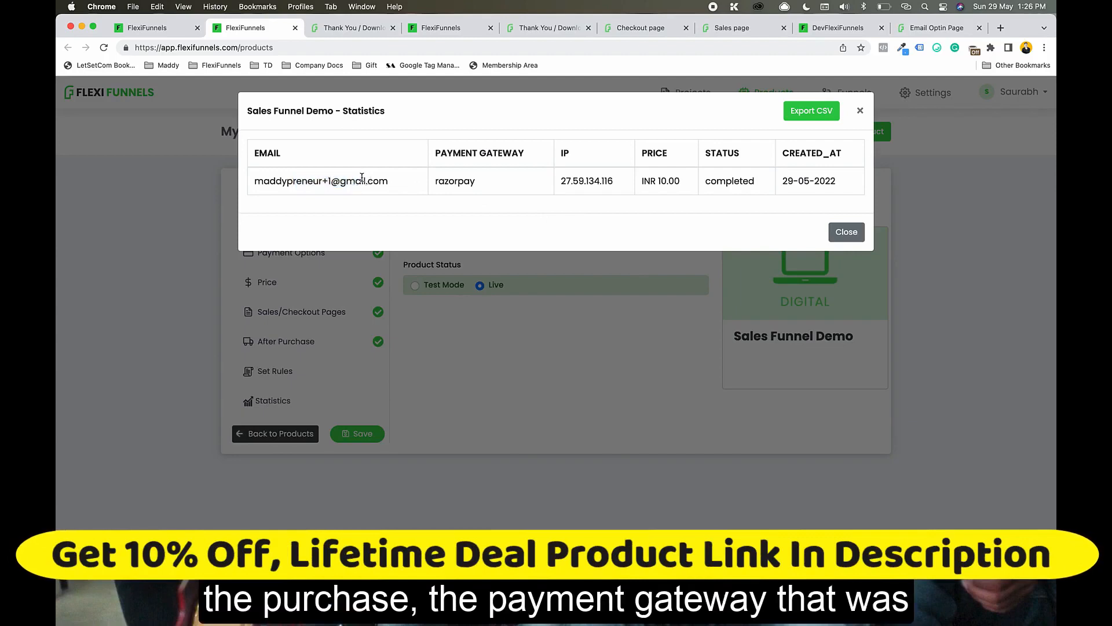
double_click(457, 178)
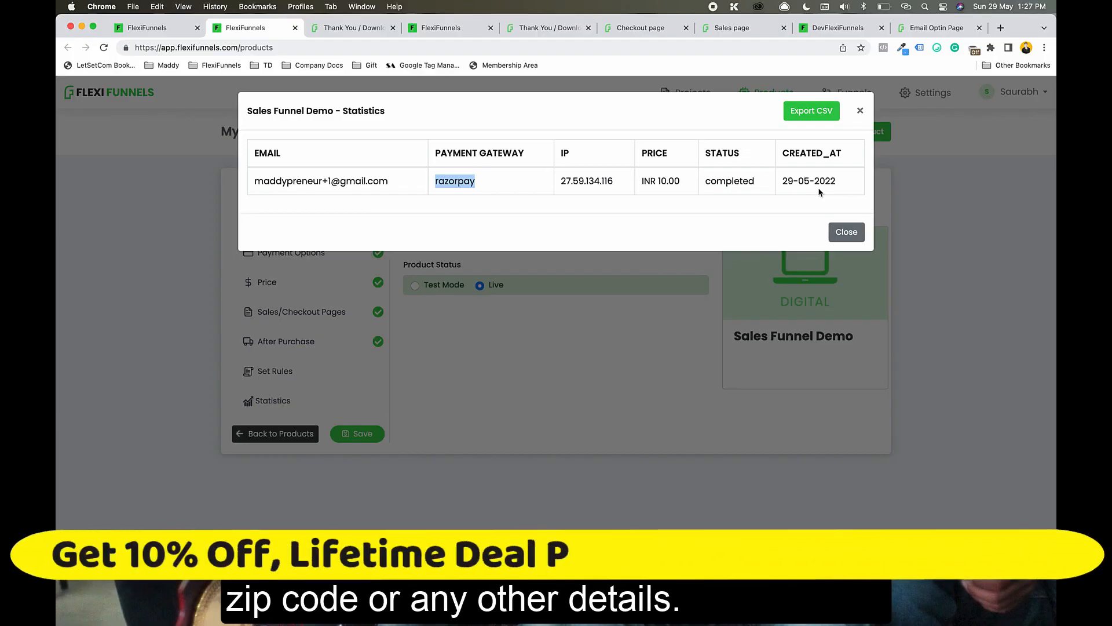
left_click(512, 172)
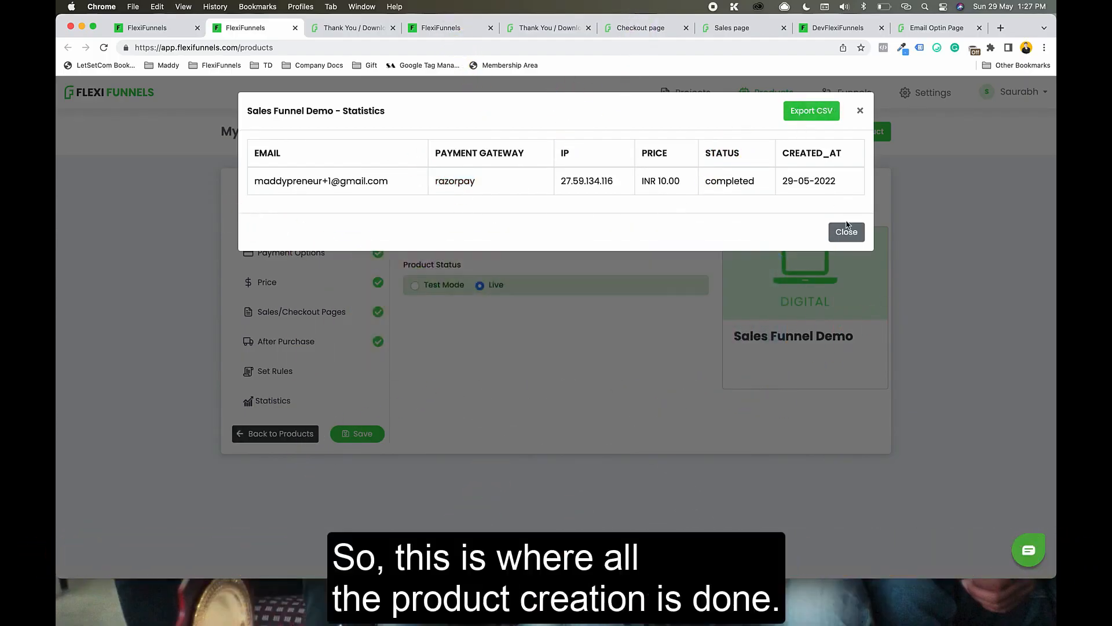
left_click(846, 232)
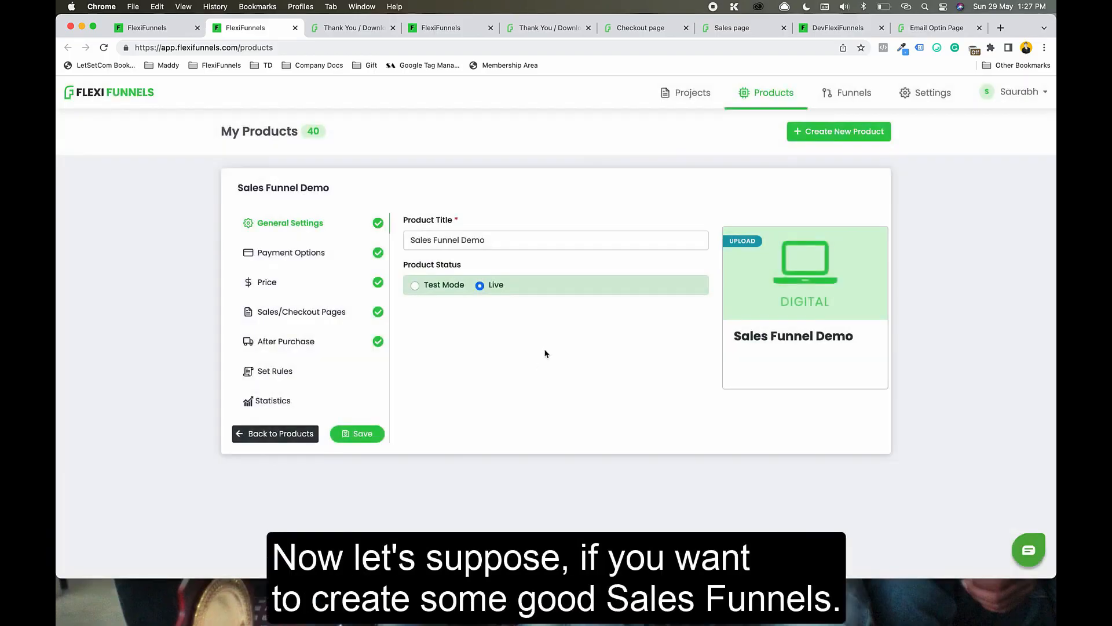
Step: Open the Funnels page in a new browser tab and create a funnel named "Sales Funnel Demo"
right_click(834, 103)
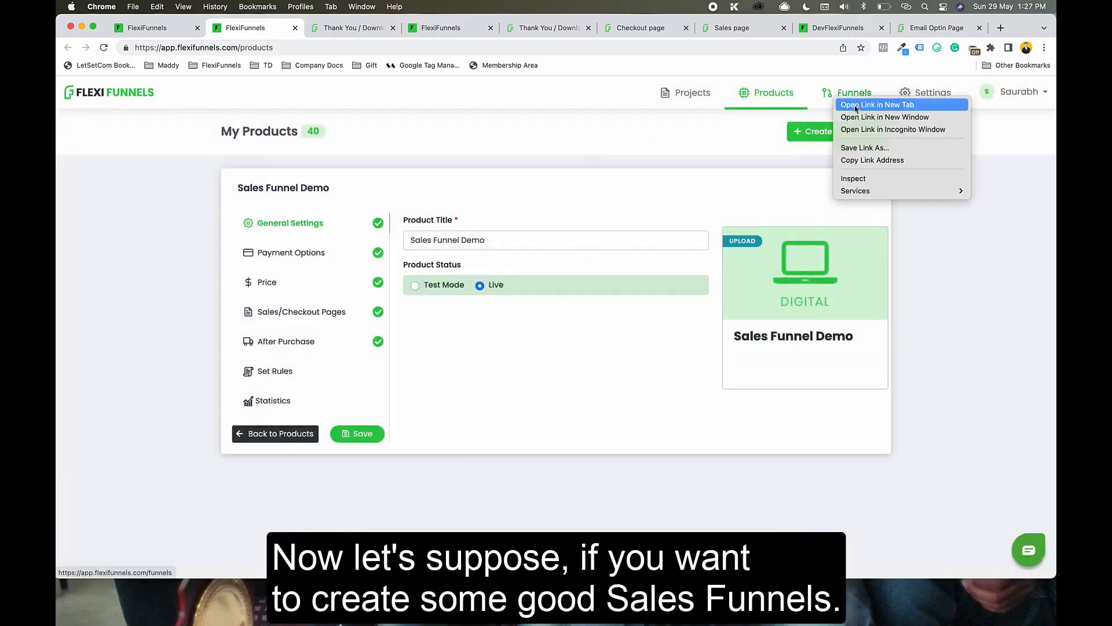
left_click(855, 107)
left_click(323, 27)
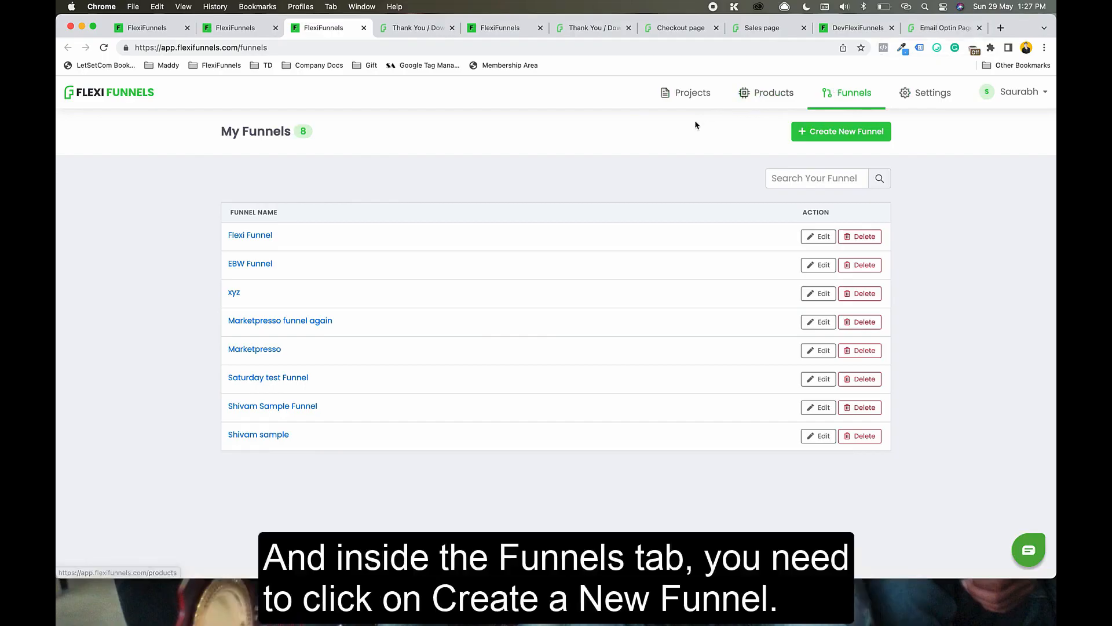
left_click(807, 137)
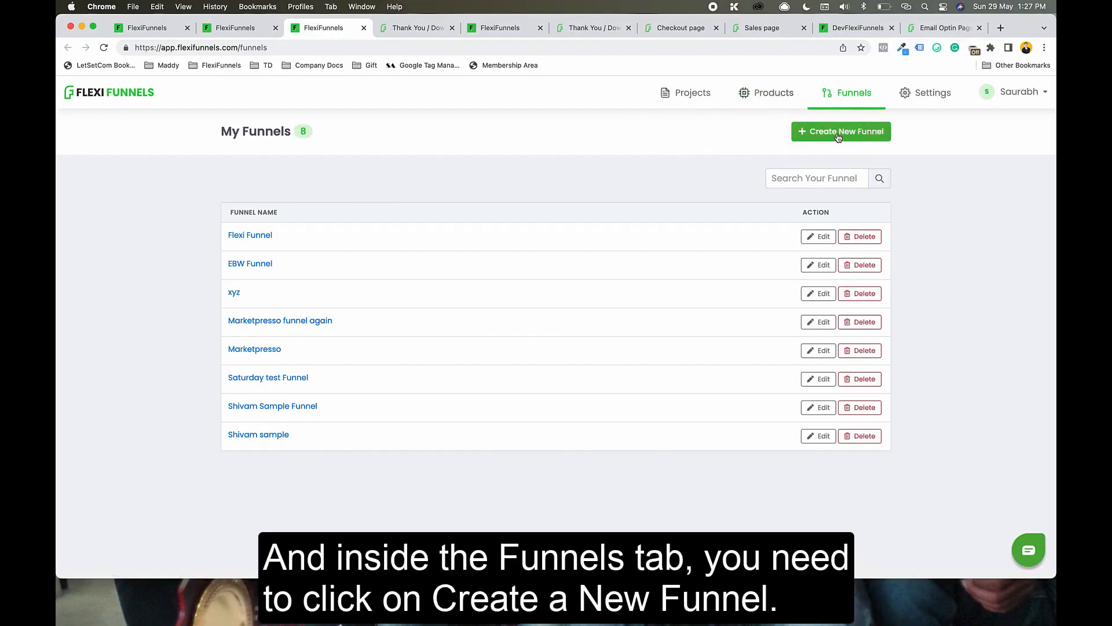
left_click(504, 167)
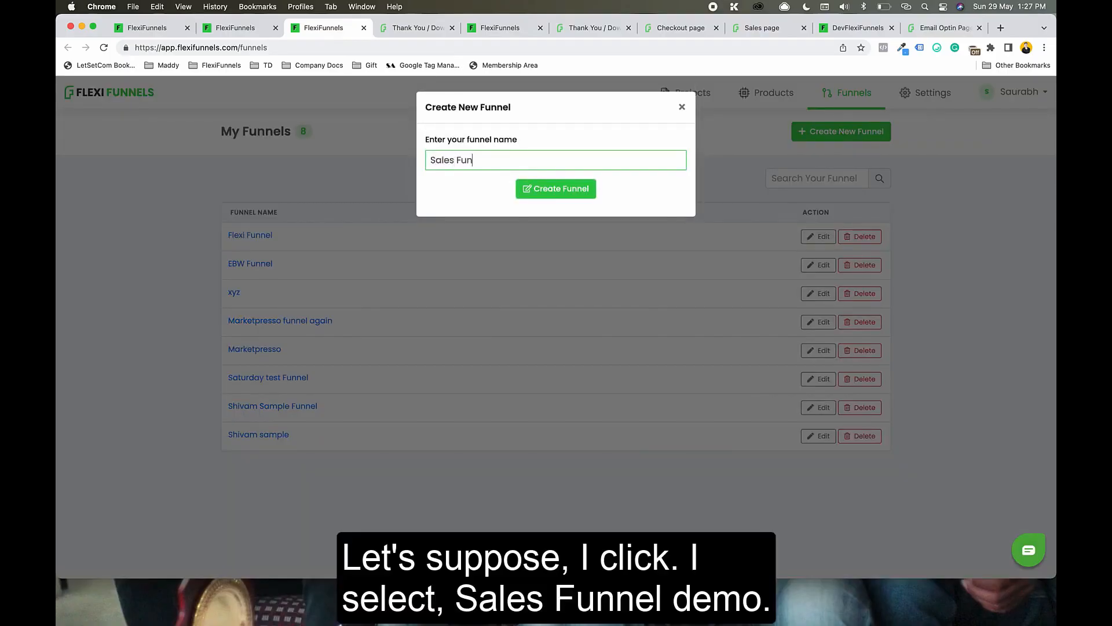
type("Sales Funnel Demo")
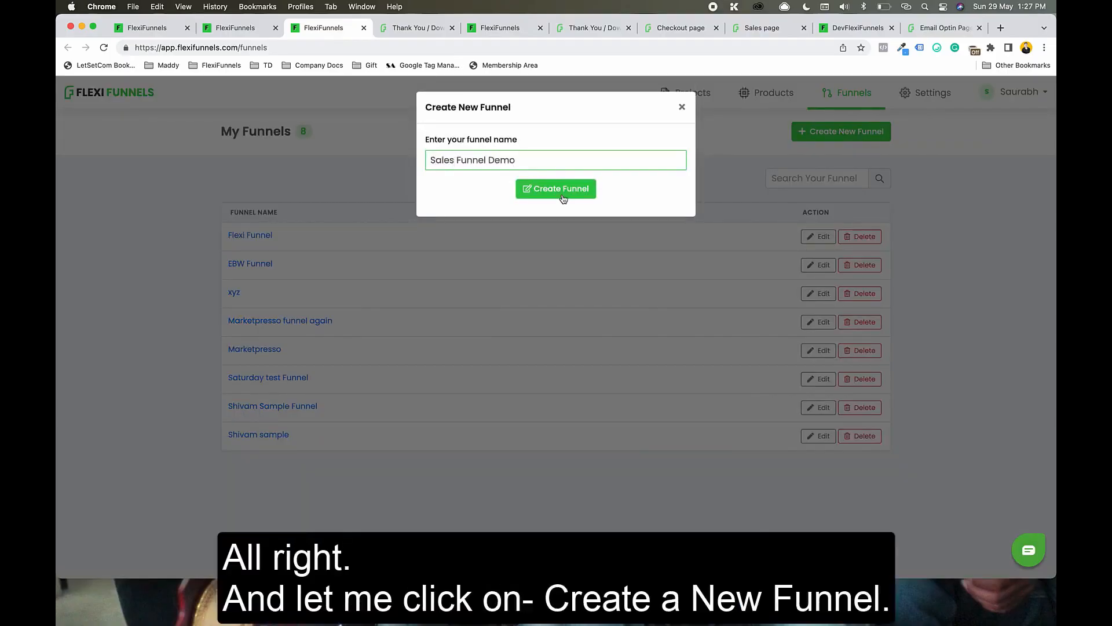
left_click(563, 197)
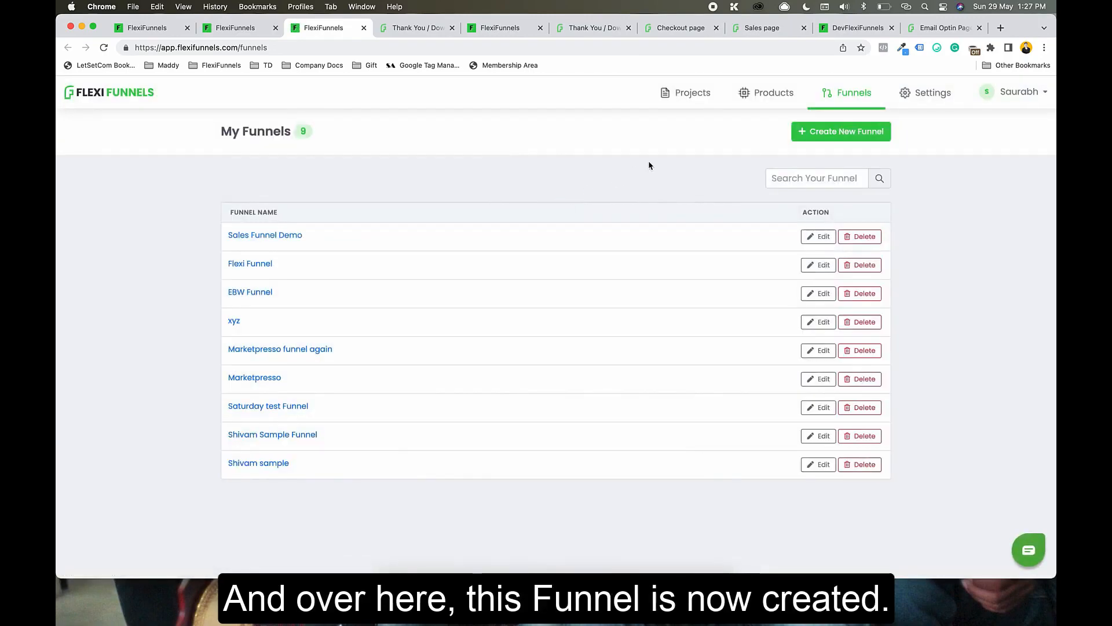
Step: Open the Sales Funnel Demo funnel for editing and add Sales Funnel Demo as its FE product
left_click(819, 236)
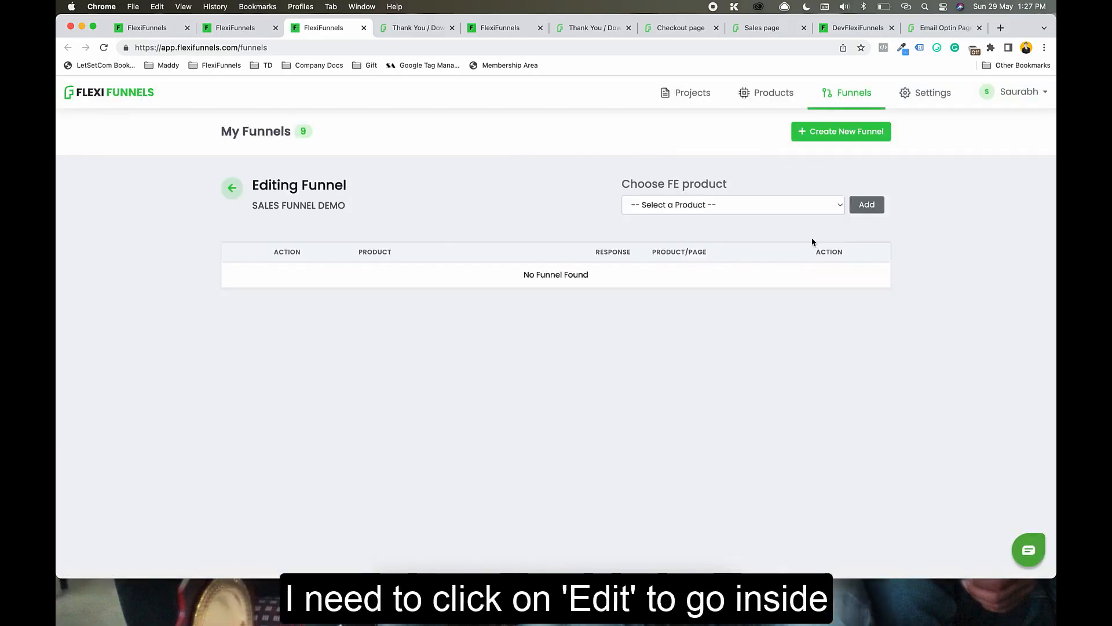
left_click(695, 204)
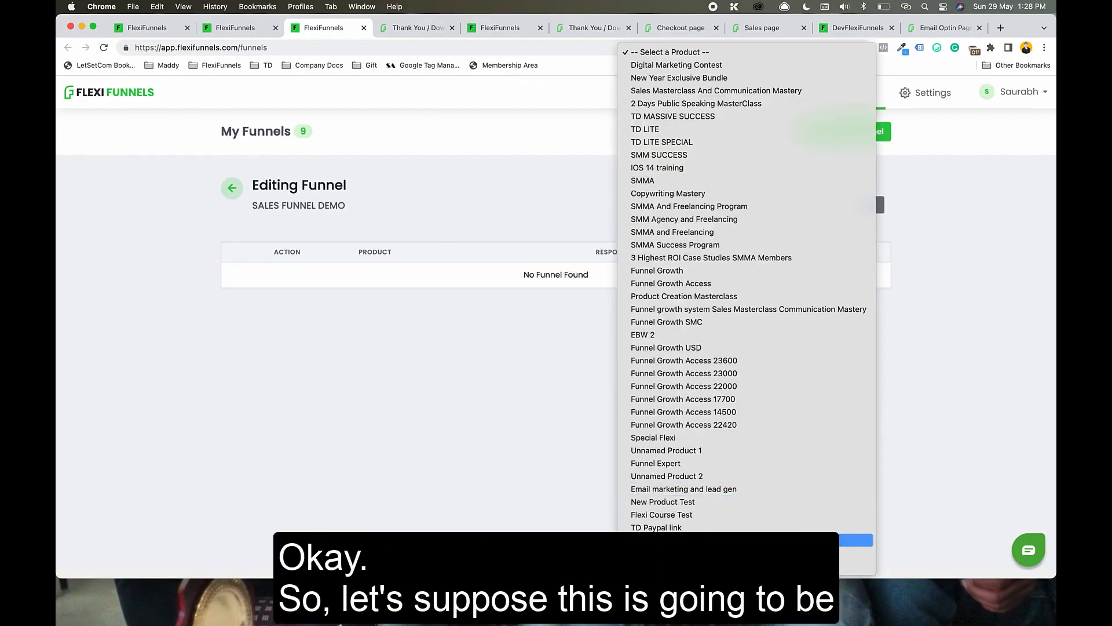
left_click(764, 565)
left_click(860, 212)
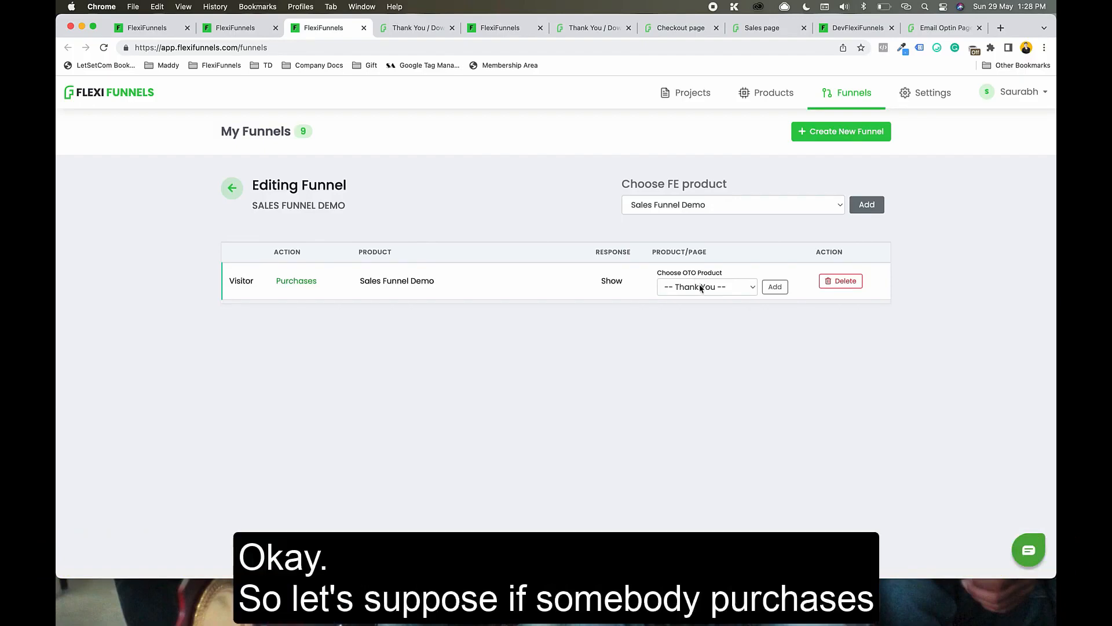
Step: Add Funnel Mastery as the OTO product shown to visitors who purchase Sales Funnel Demo
left_click(700, 288)
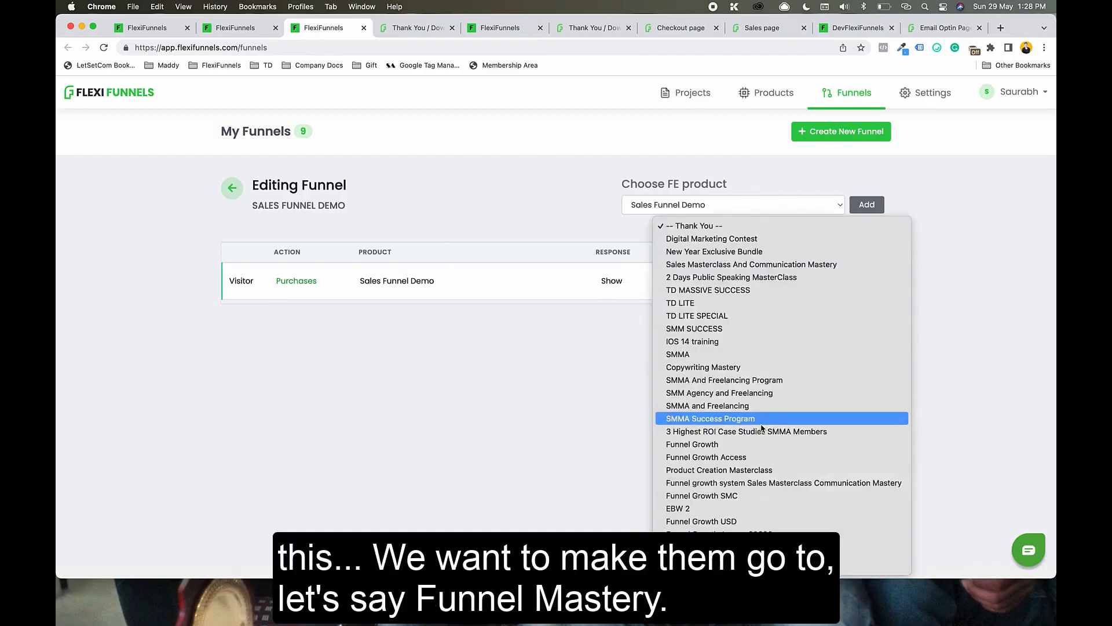
scroll(762, 427, "down", 3)
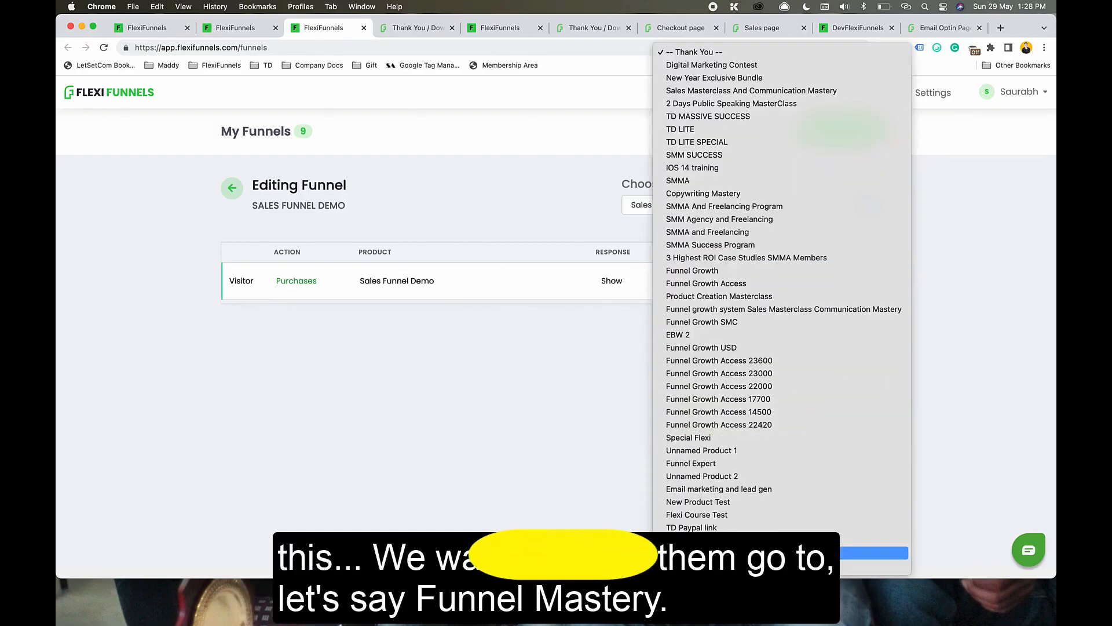
left_click(759, 553)
left_click(775, 291)
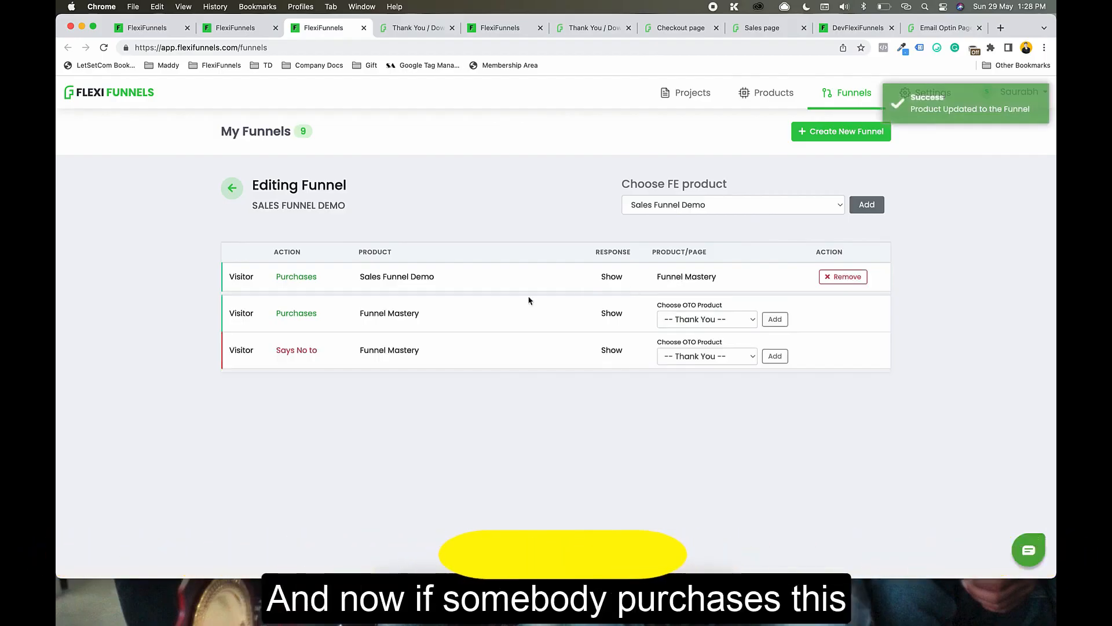
Step: Add SMMA And Freelancing Program as the OTO product shown to visitors who purchase Funnel Mastery
left_click_drag(380, 311, 400, 313)
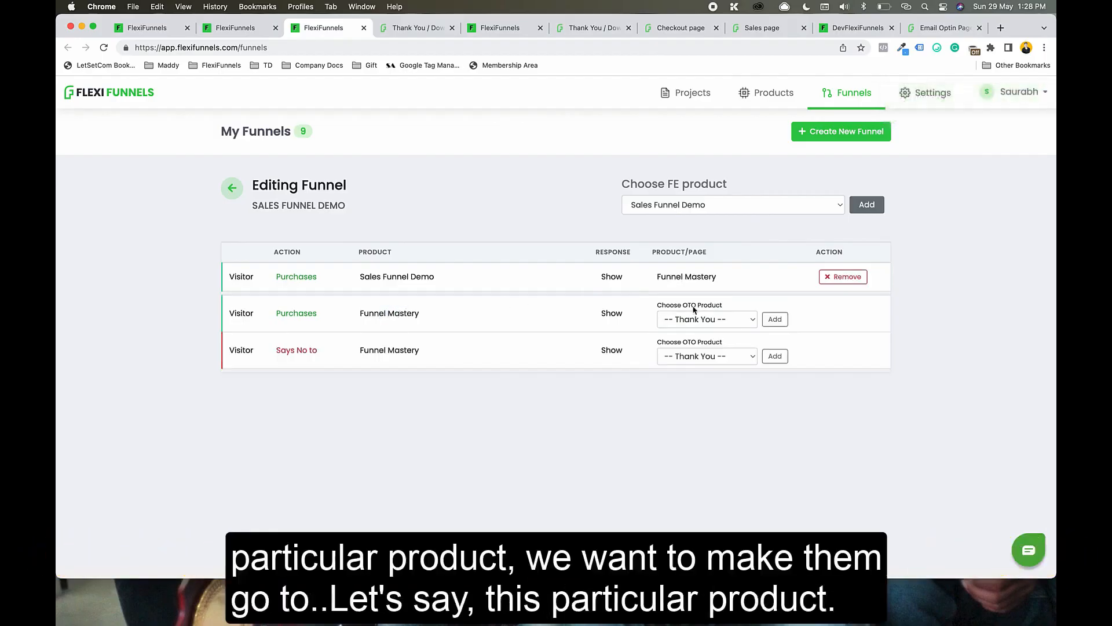
left_click(695, 318)
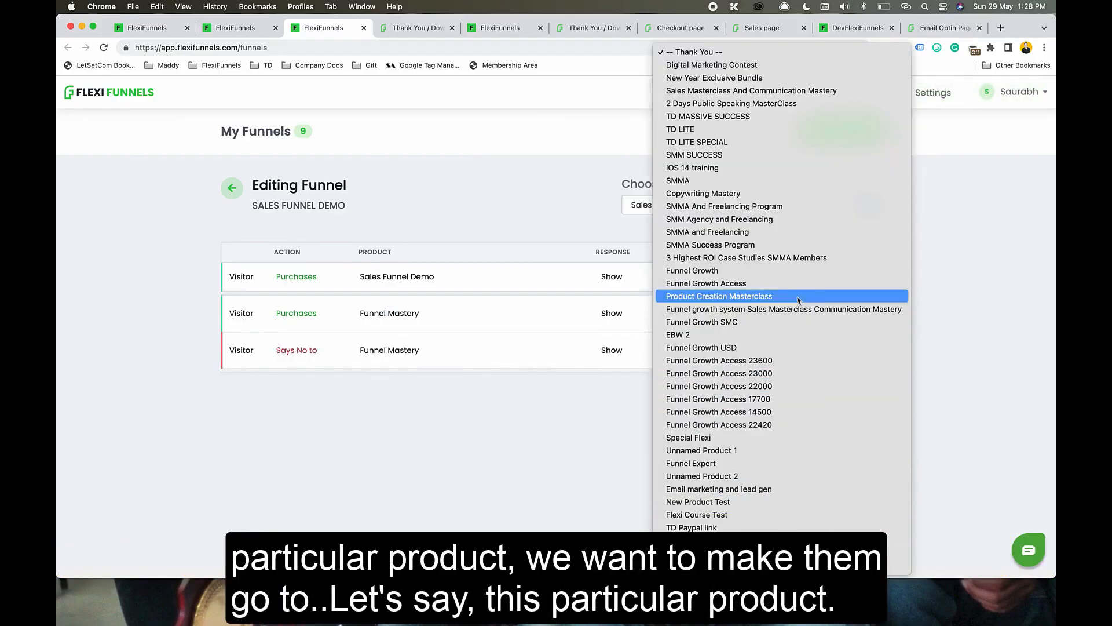
left_click(767, 207)
left_click(777, 321)
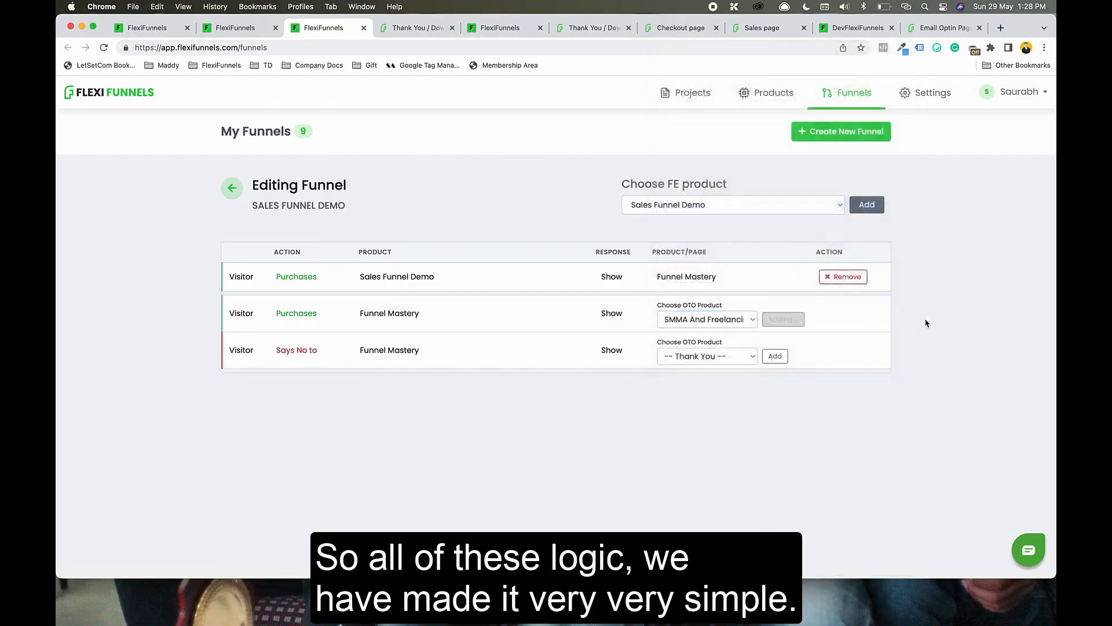
Step: Add TD MASSIVE SUCCESS as the OTO product shown to visitors who say no to Funnel Mastery
left_click(723, 346)
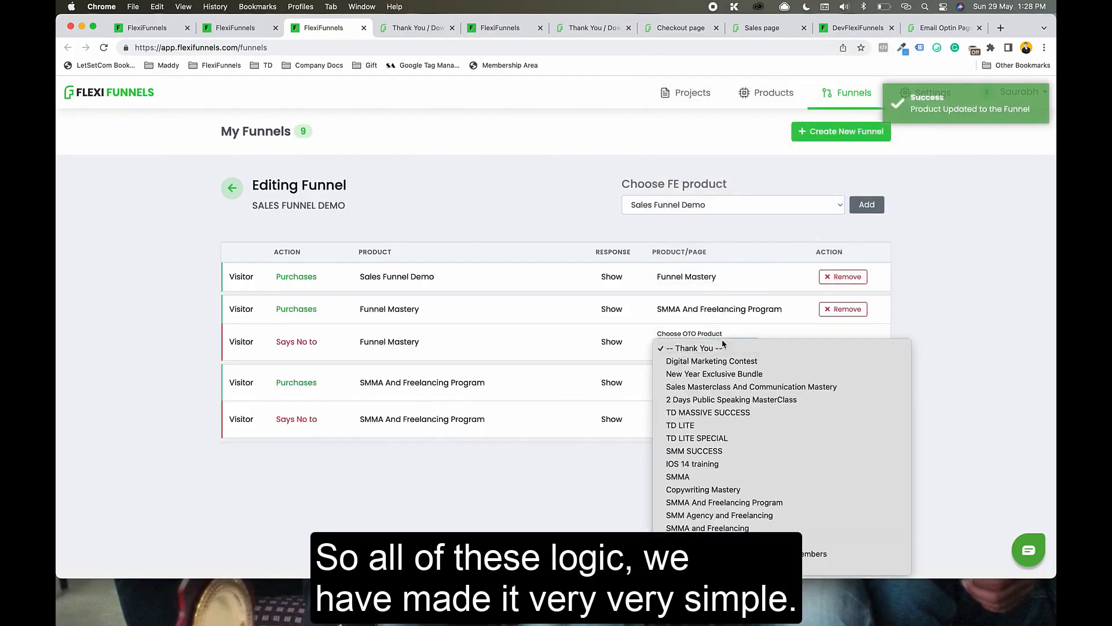
left_click(367, 304)
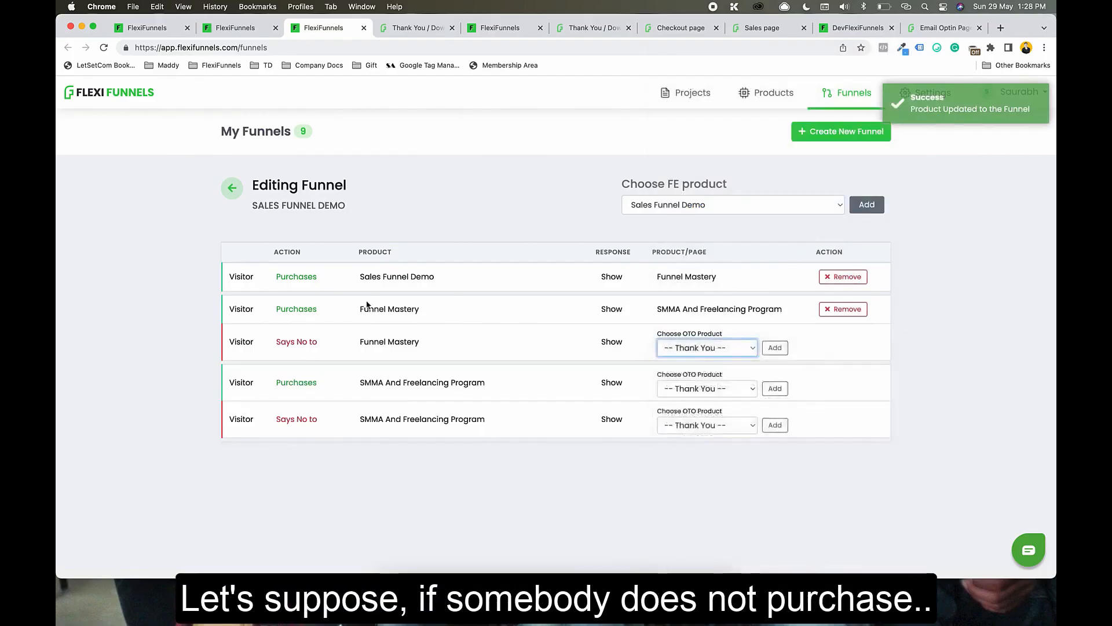
triple_click(369, 338)
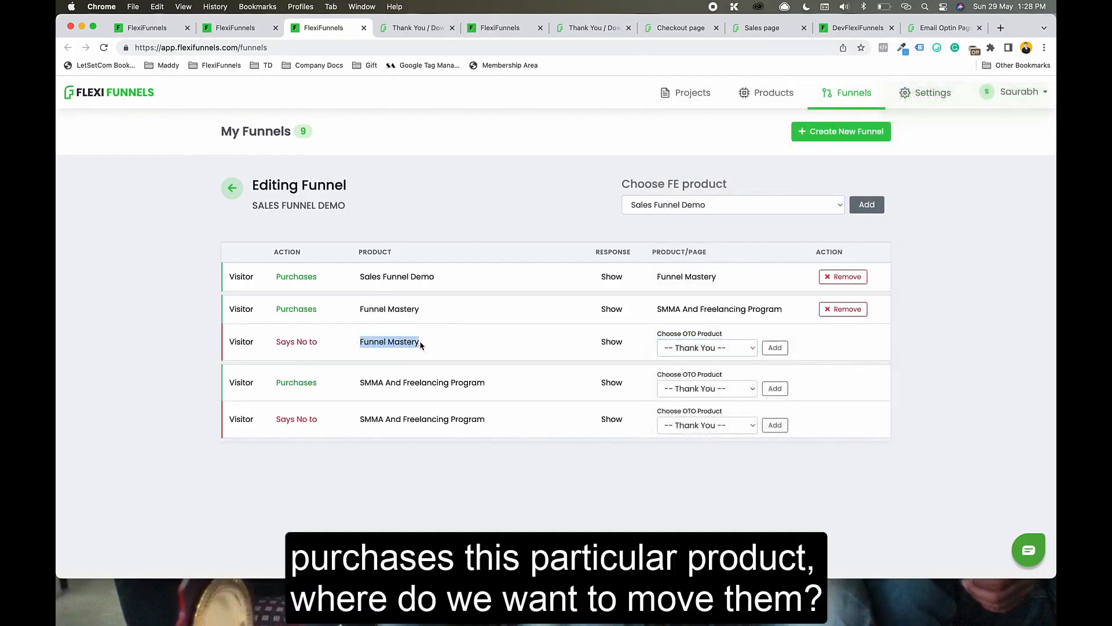
left_click(719, 345)
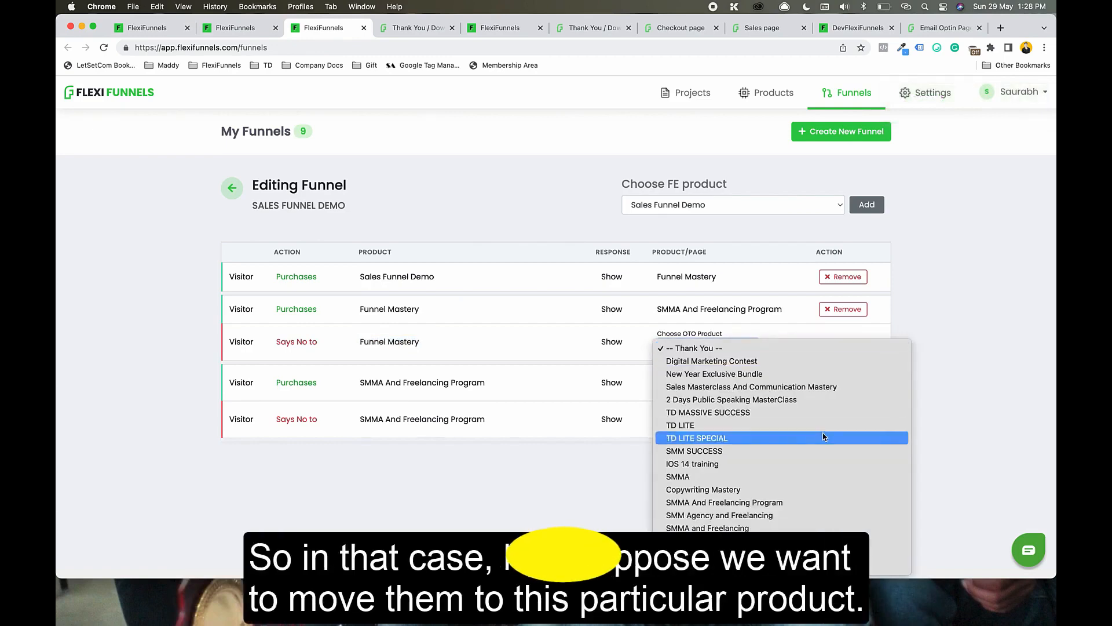
left_click(799, 414)
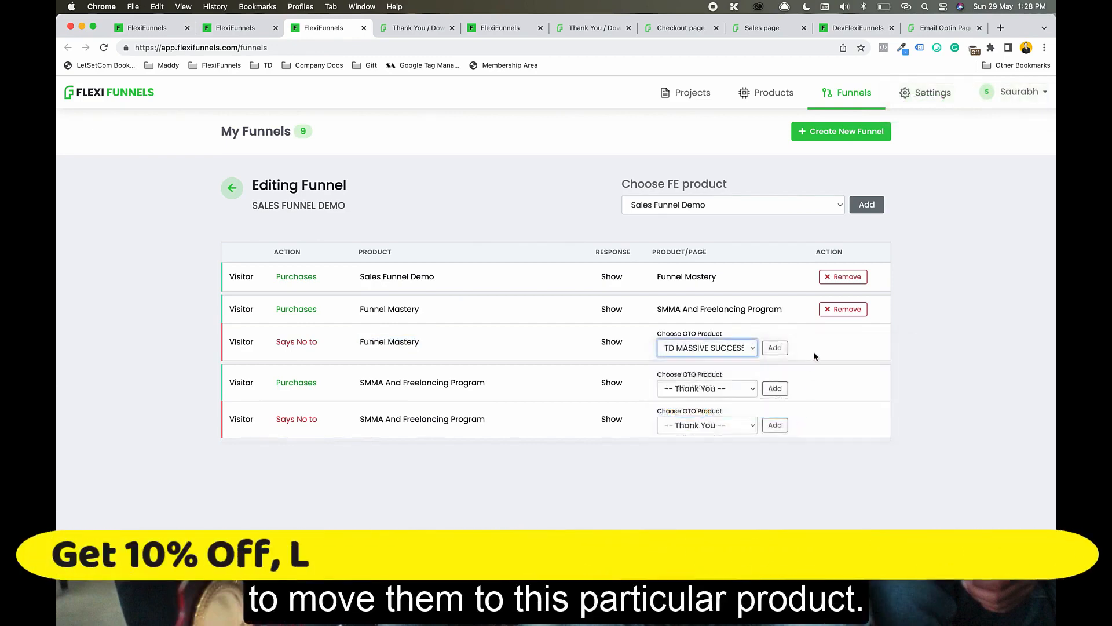
left_click(782, 348)
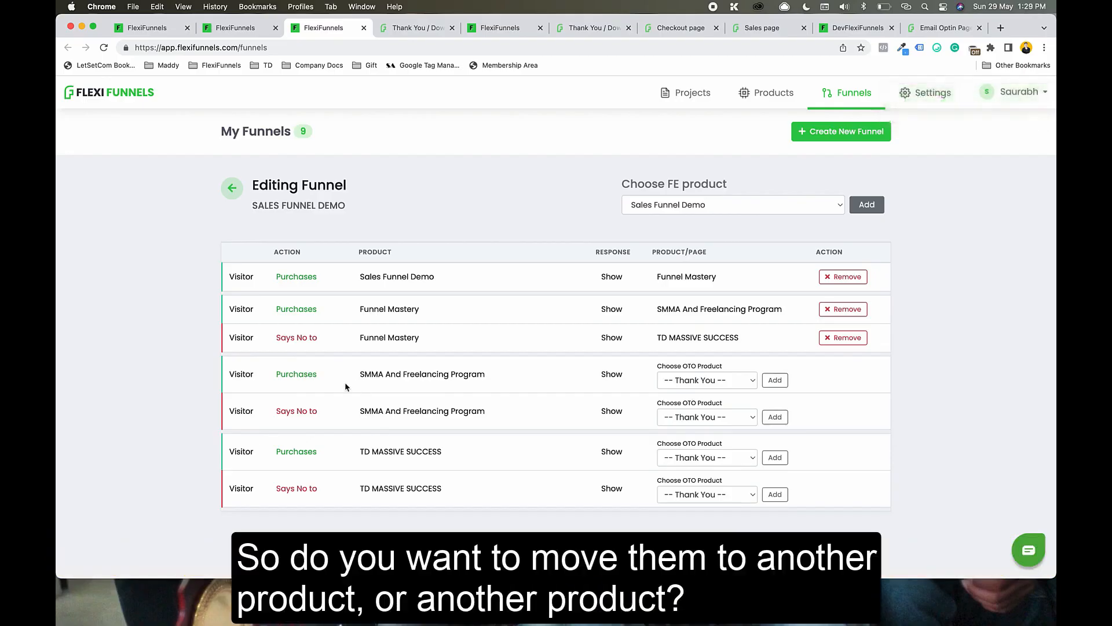
left_click_drag(389, 377, 423, 380)
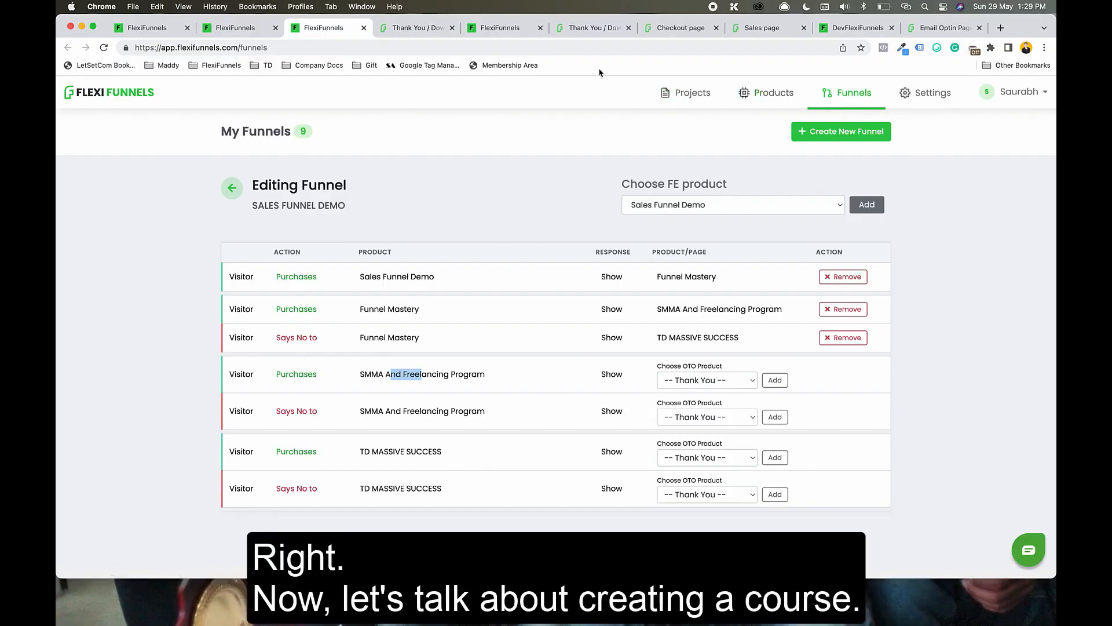
Step: Create a new Launch a Course project named Sales Funnel Course
left_click(686, 92)
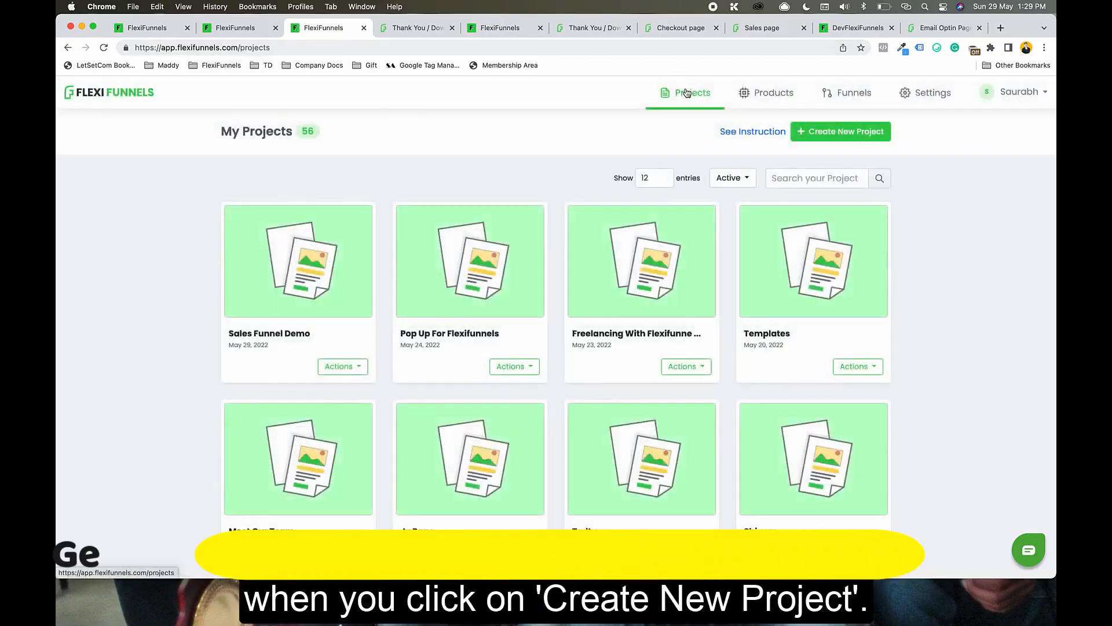
left_click(840, 133)
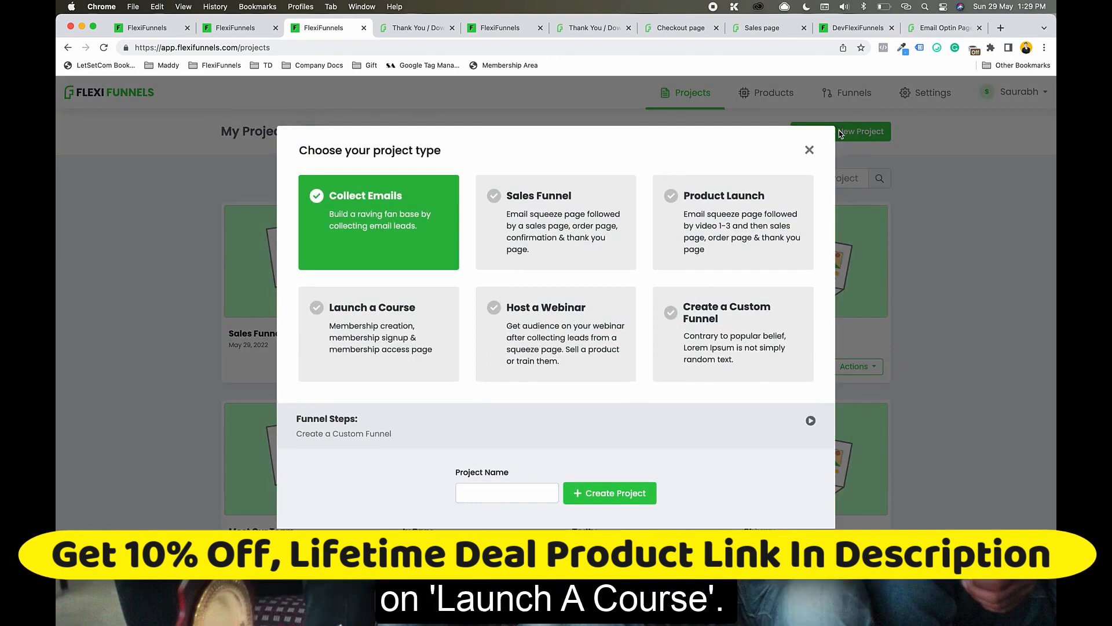
left_click(388, 329)
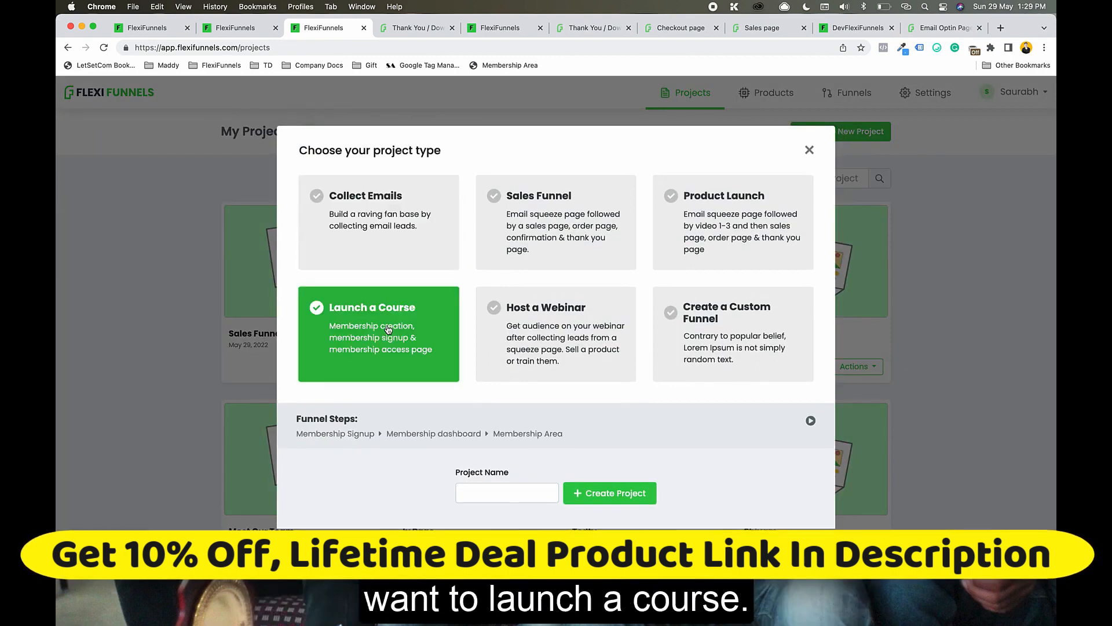
left_click(487, 490)
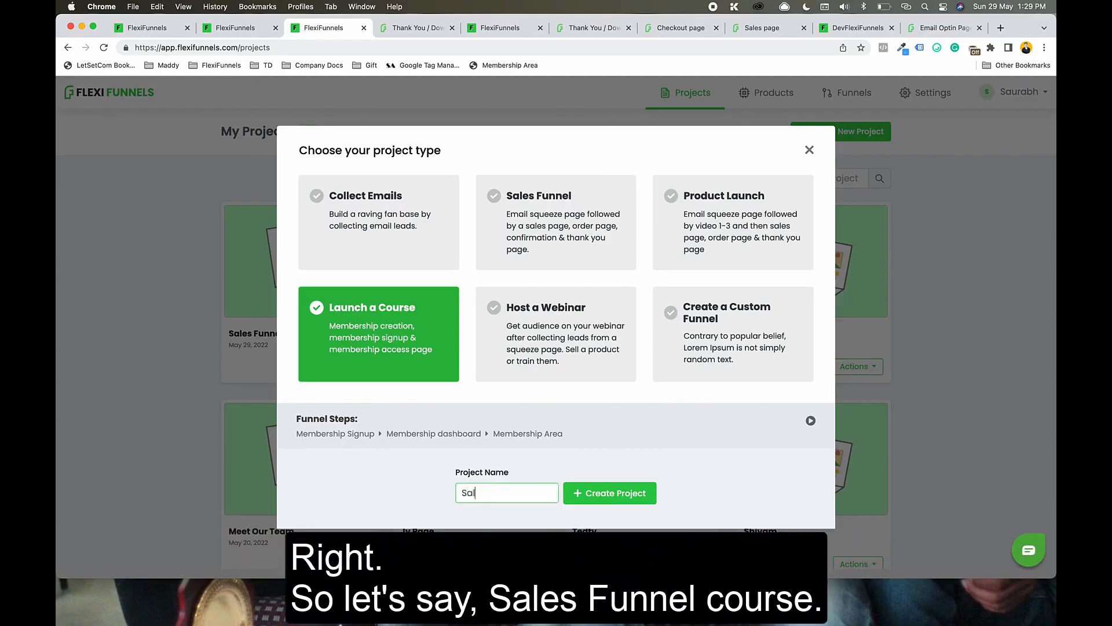
type("Sales Funnel Course")
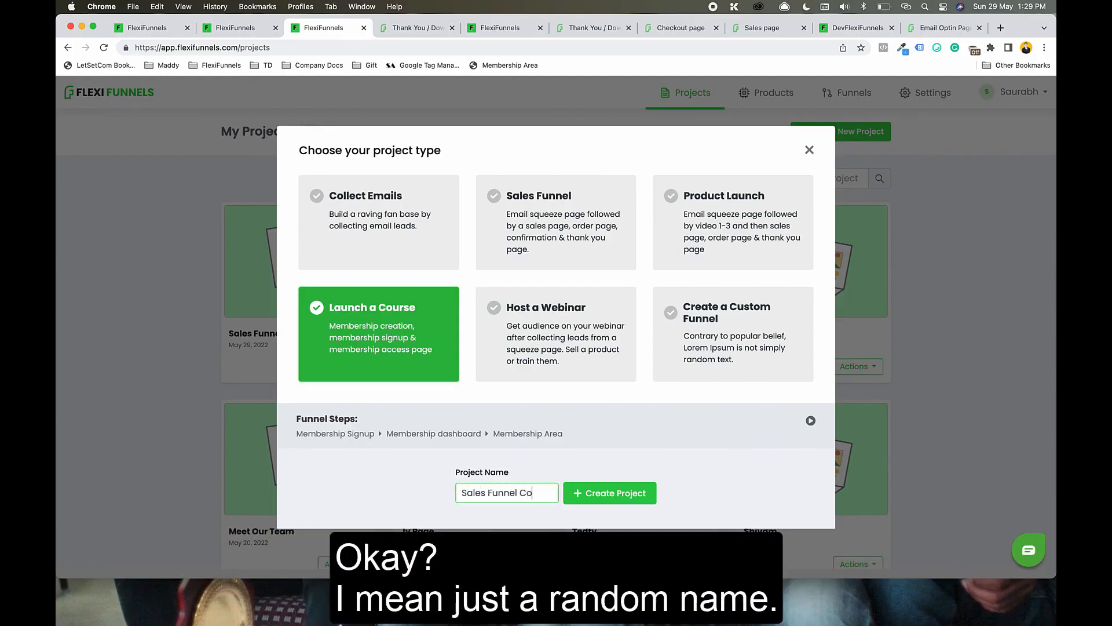
left_click(596, 504)
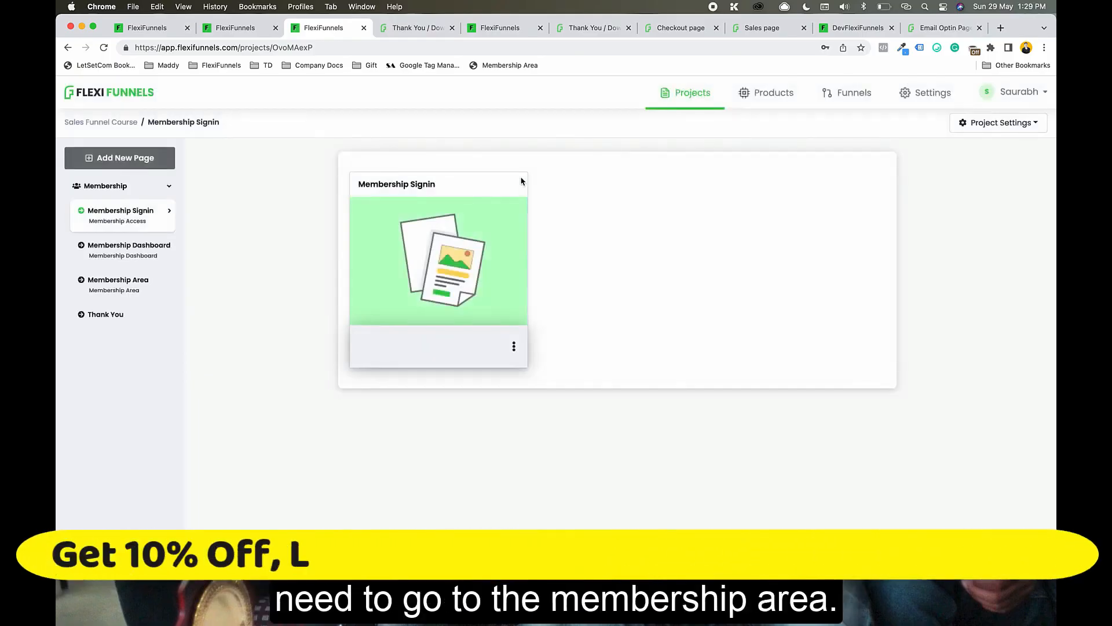
Step: Name the course Mathematics Mastery in the project's Membership Area and save it
left_click(145, 281)
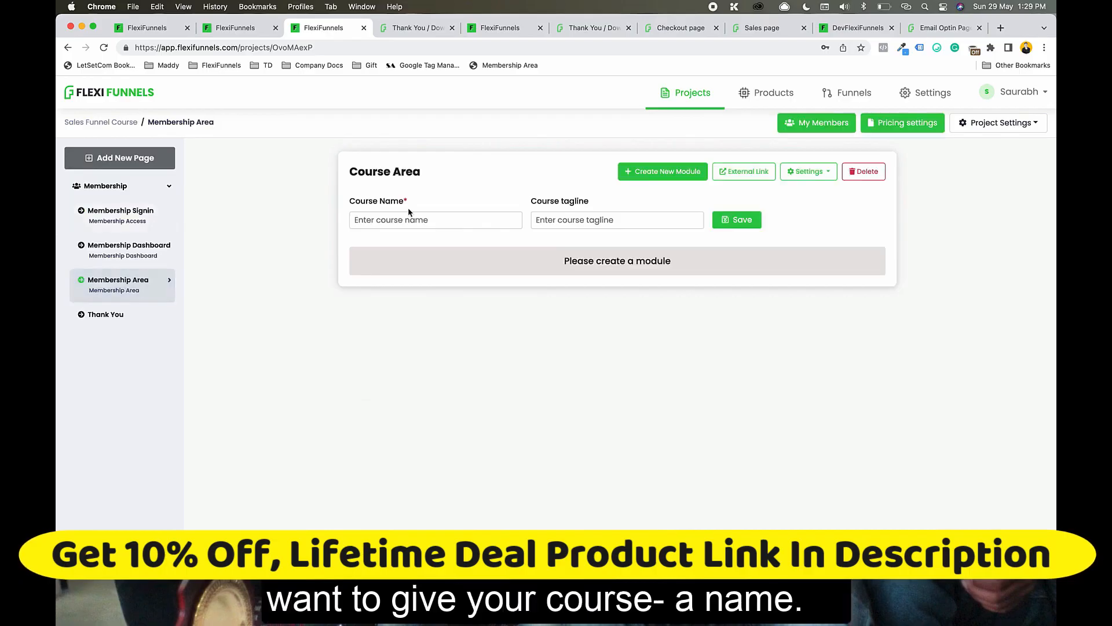
left_click(446, 220)
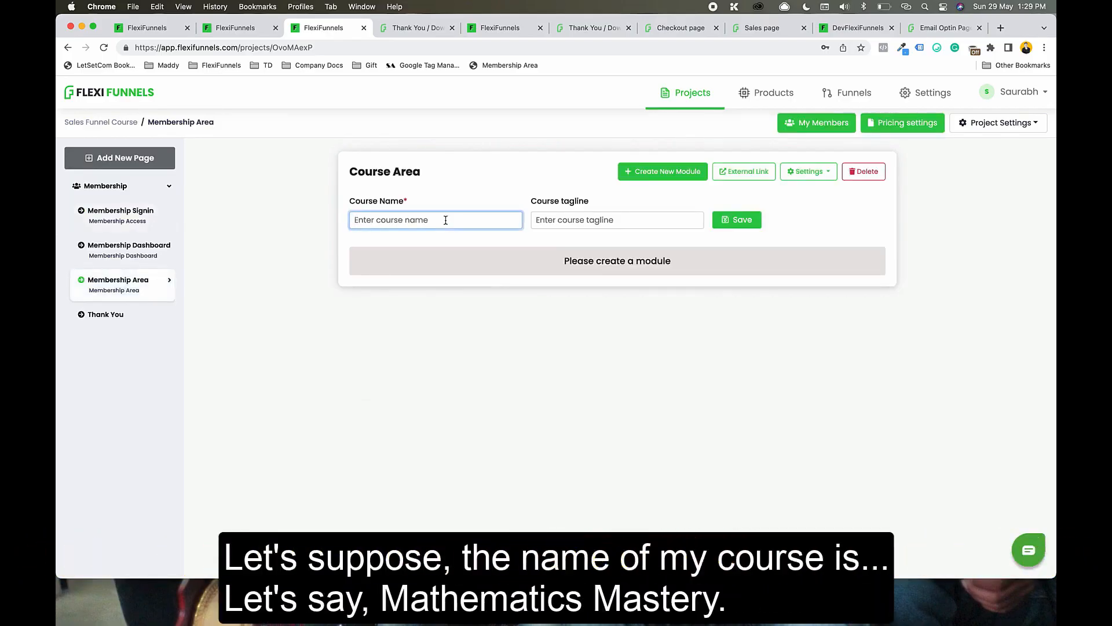
type("Mathematics Mstery")
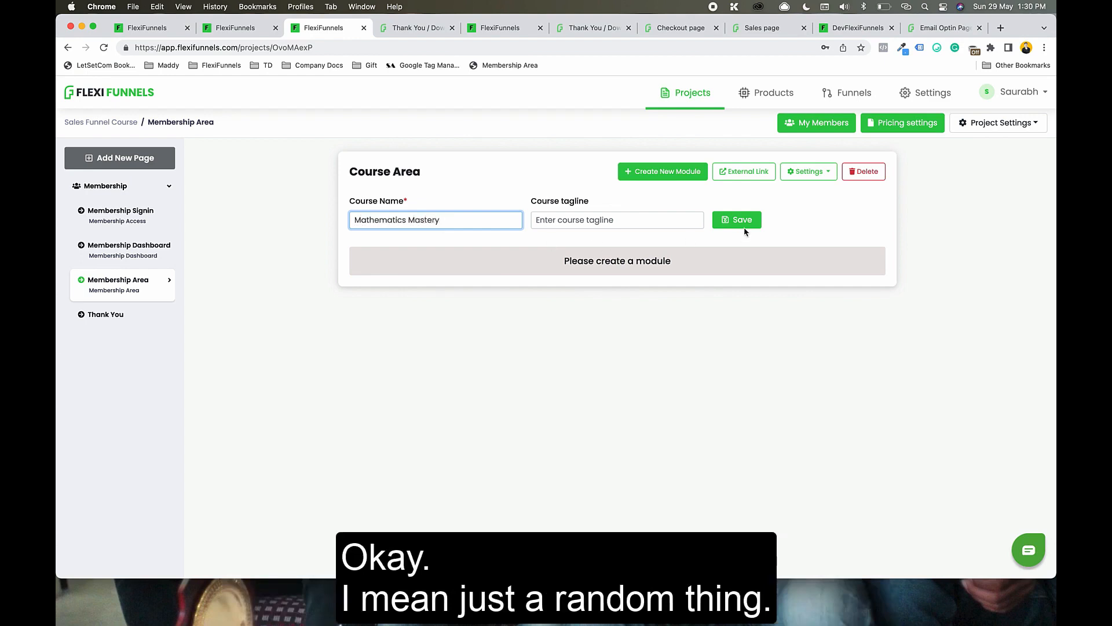
left_click(745, 228)
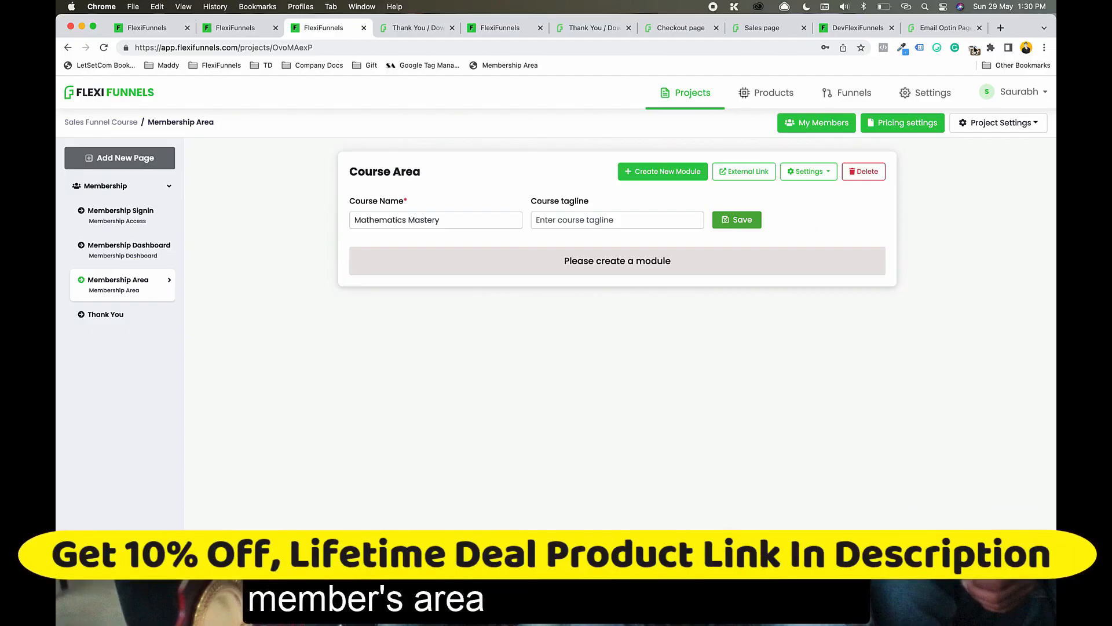
Step: Open the bookmarked Membership Area in a new tab beside the project and examine the Copywriting Mastery course's modules
left_click(1003, 27)
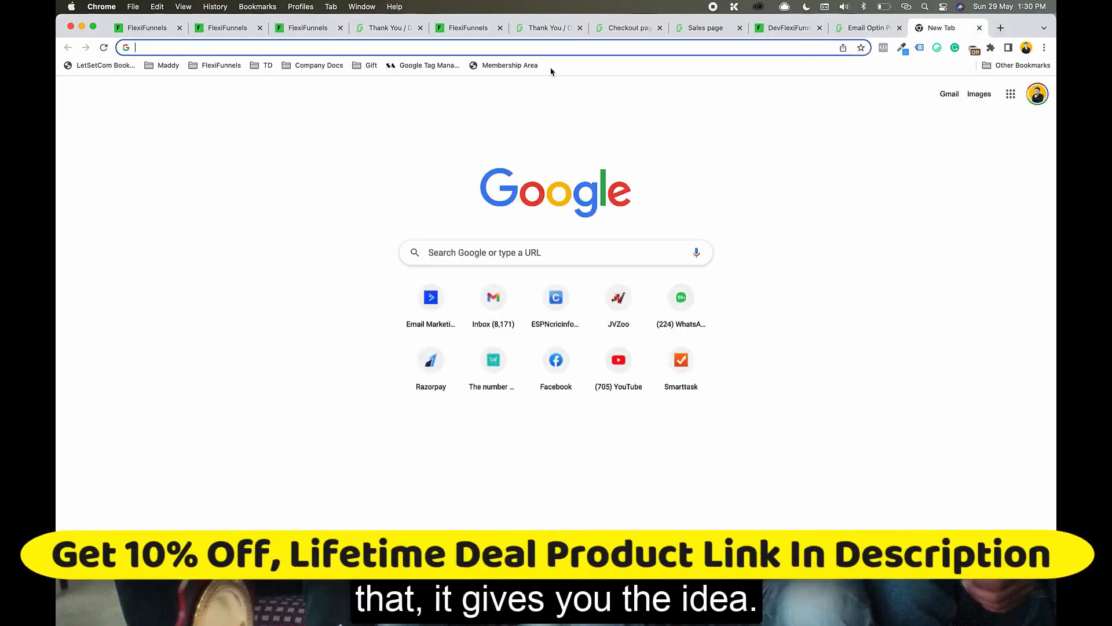
left_click(511, 67)
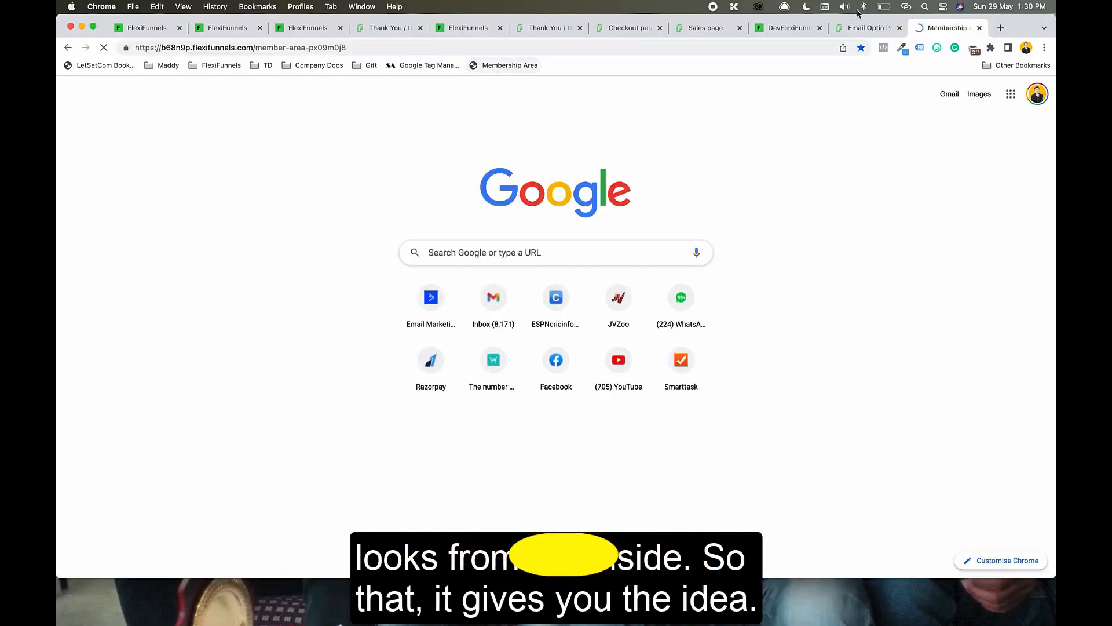
left_click_drag(944, 27, 387, 29)
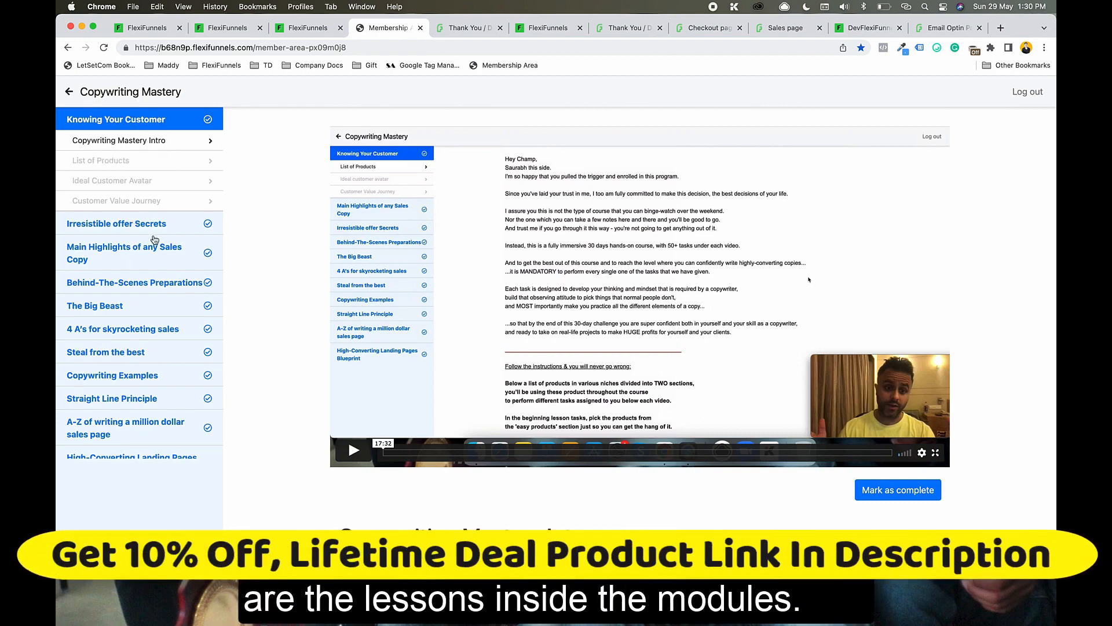
left_click(130, 223)
left_click(125, 171)
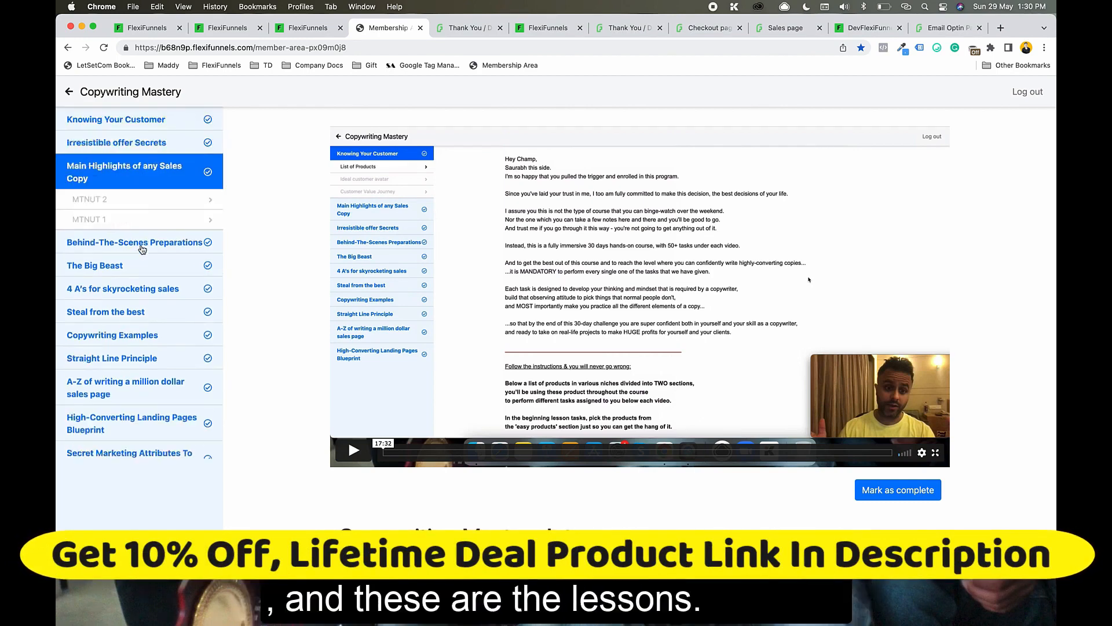
left_click(128, 242)
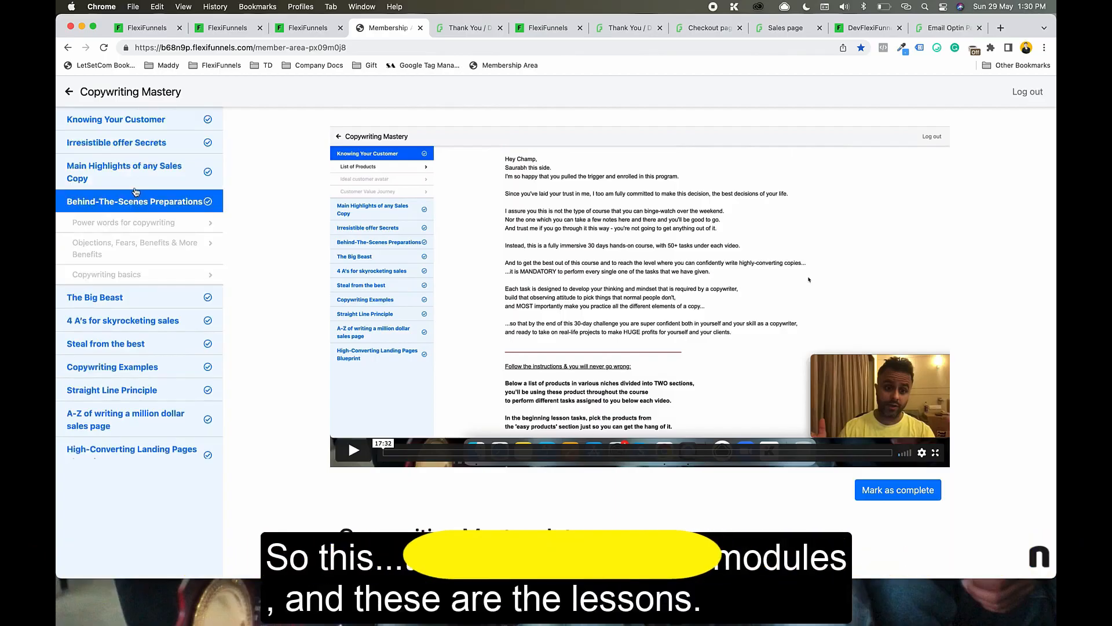
Step: View the List of Products, Ideal Customer Avatar and Customer Value Journey lessons, plus Value Stacking in the Irresistible offer Secrets module
left_click(148, 118)
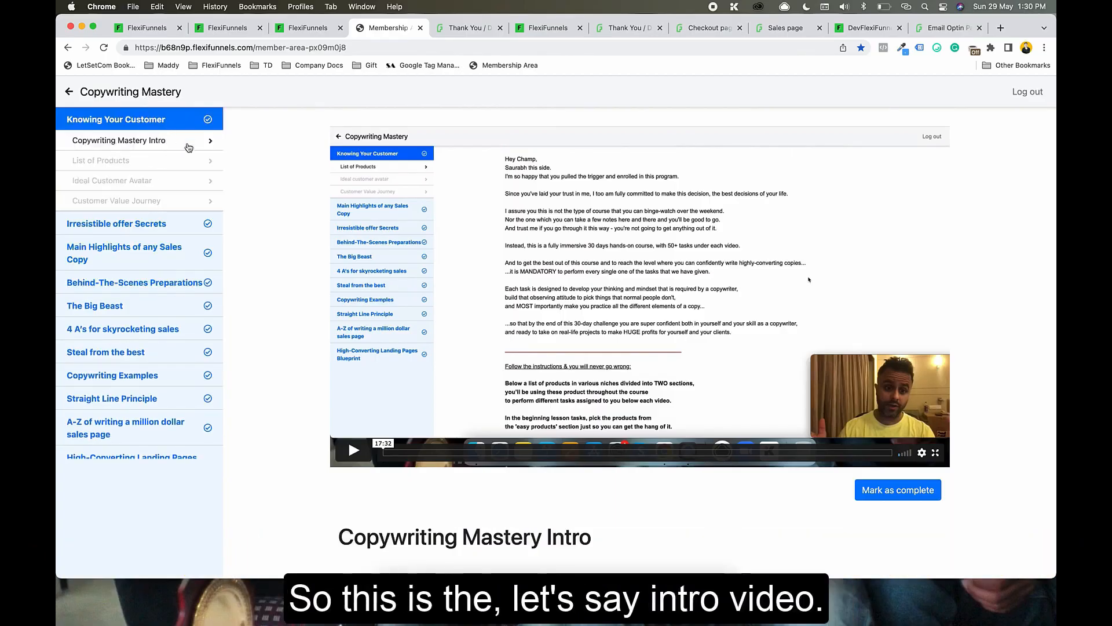
left_click(138, 162)
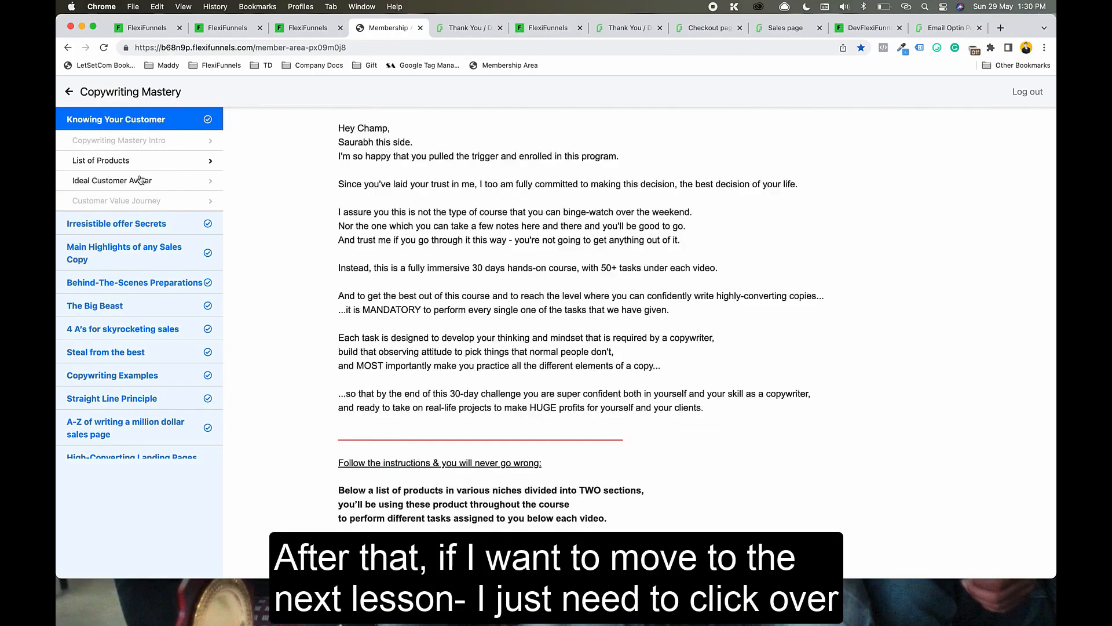
left_click(136, 181)
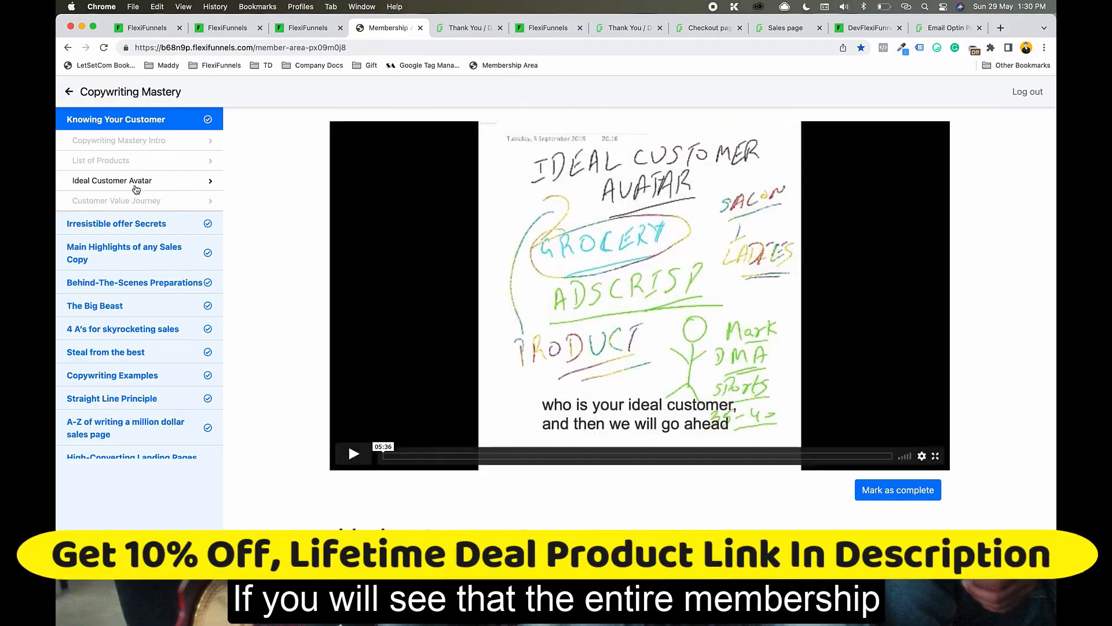
left_click(157, 201)
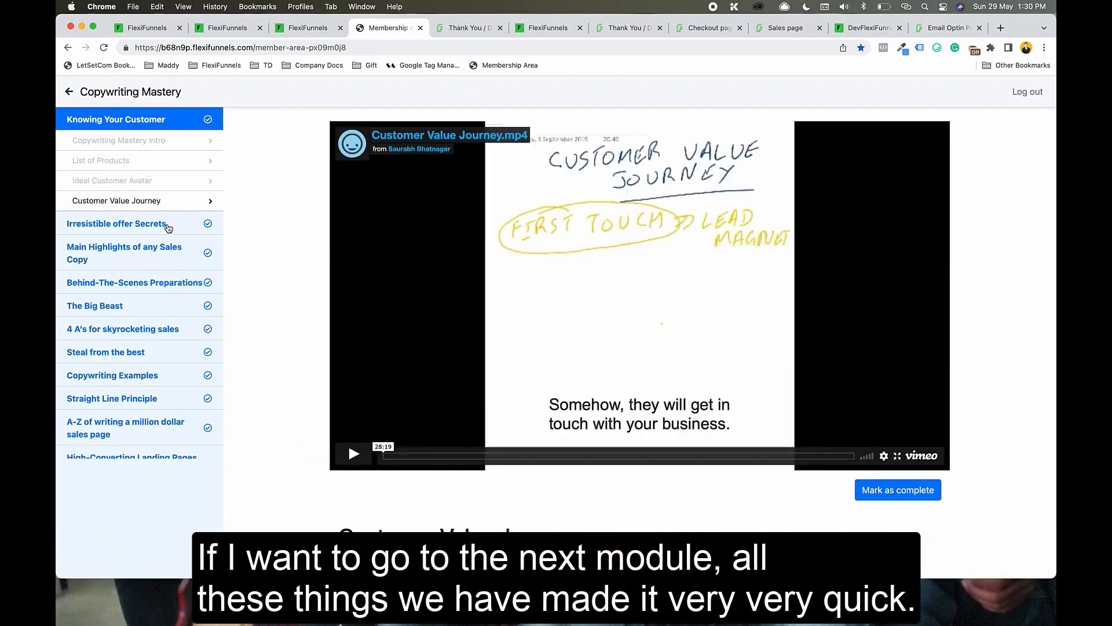
left_click(164, 225)
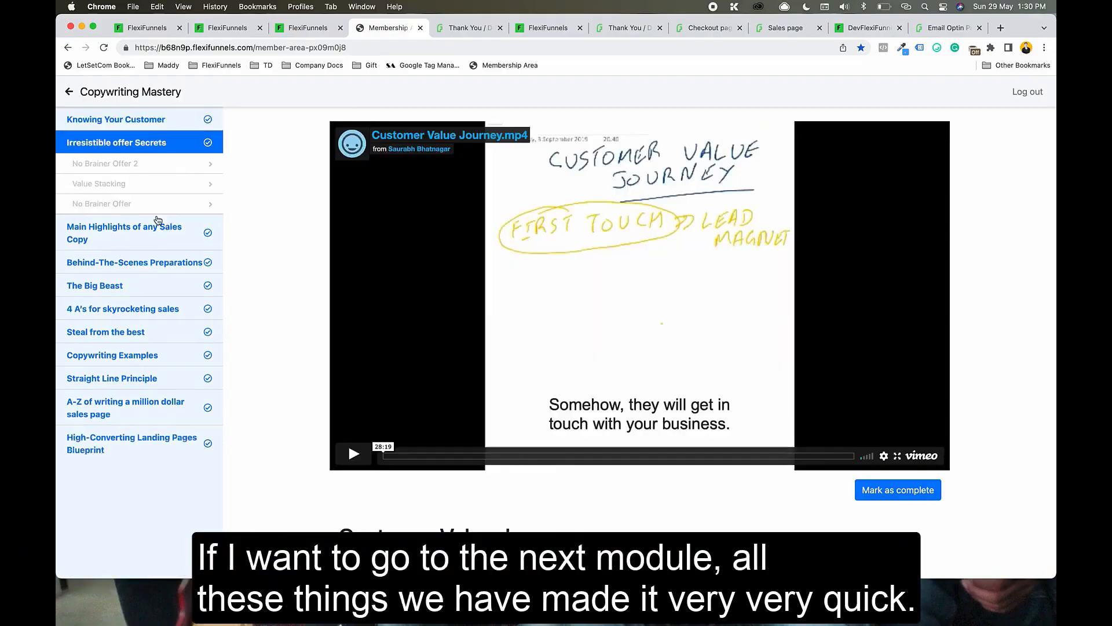
left_click(126, 184)
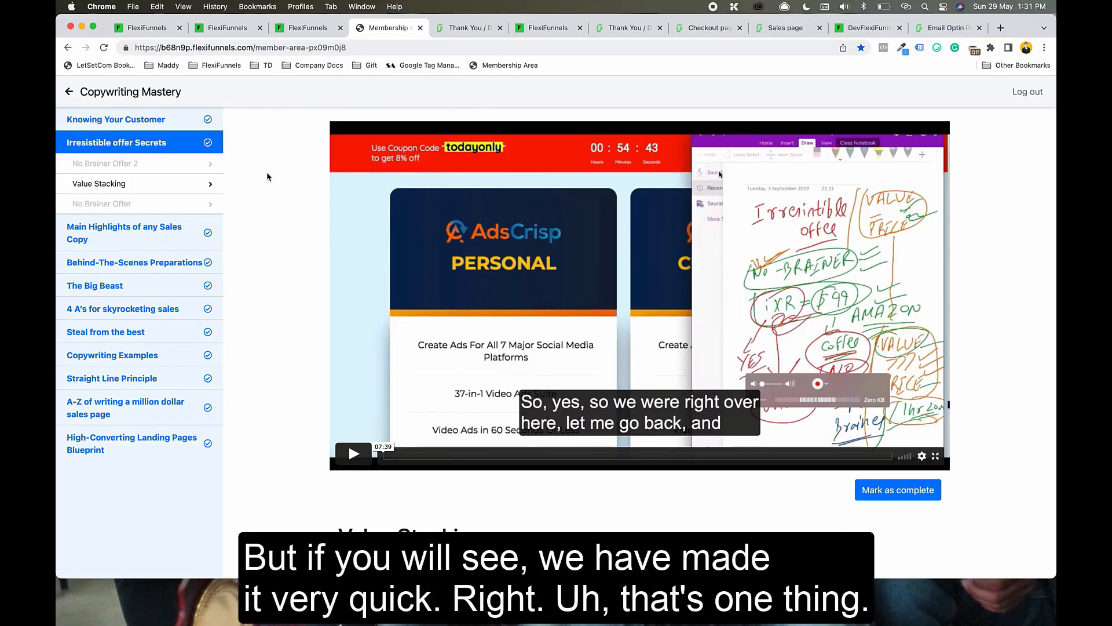
Step: Return to the Mathematics Mastery course area and create a module titled Algebra
left_click(299, 31)
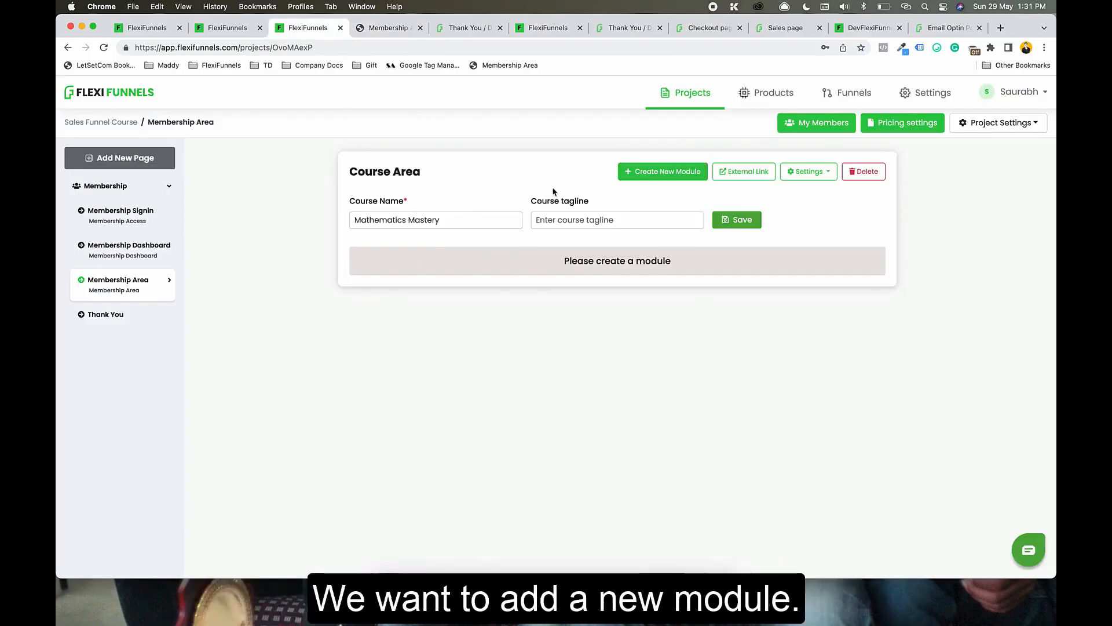
left_click(656, 171)
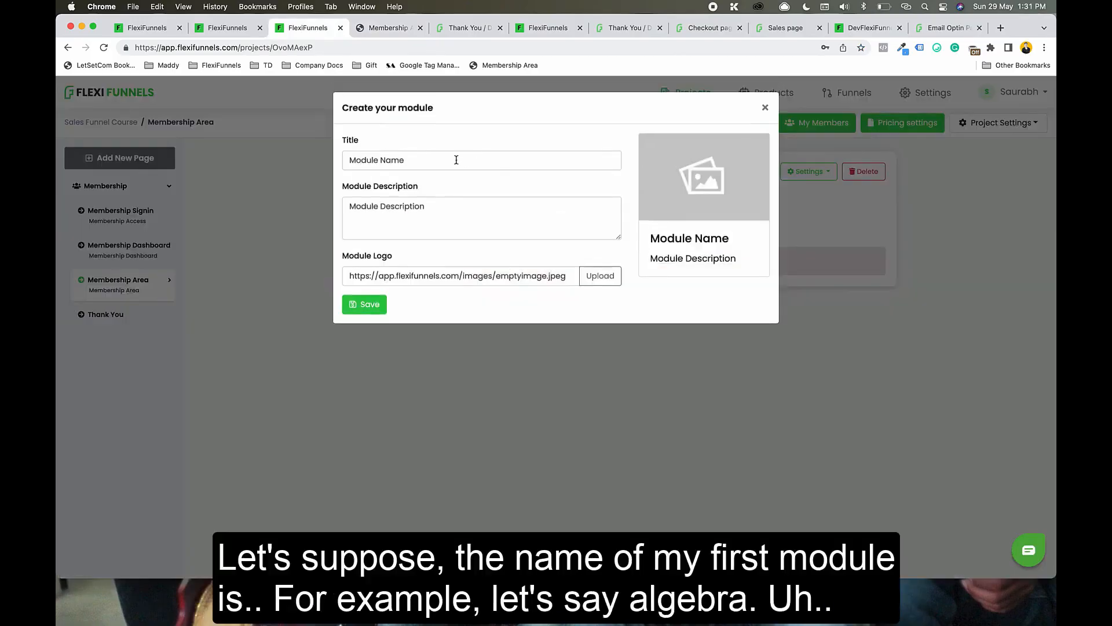
triple_click(457, 160)
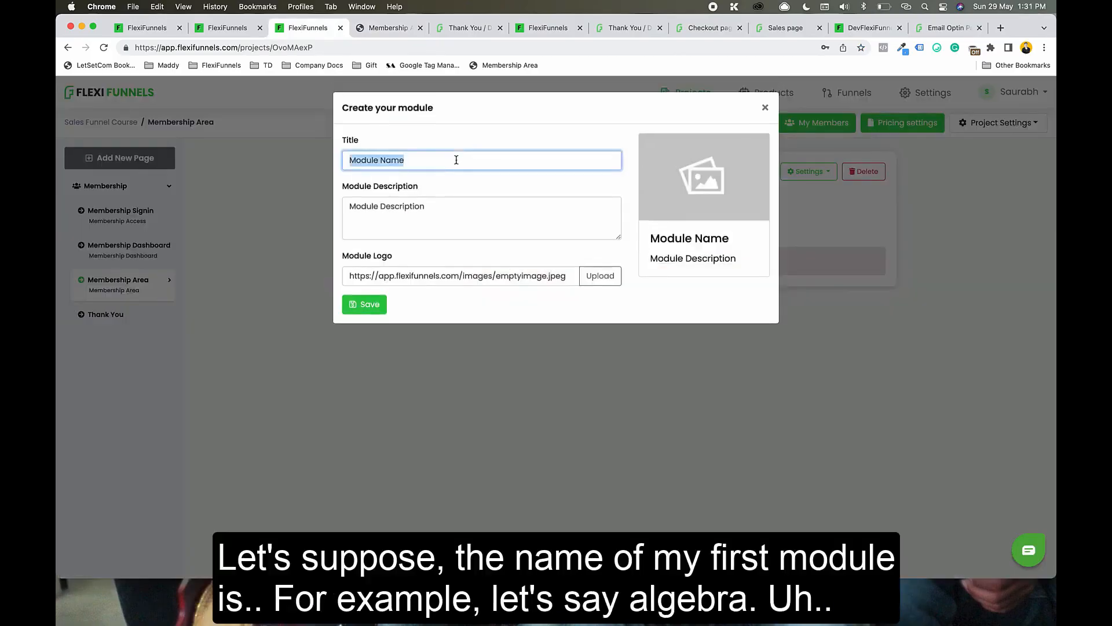
type("Algebra")
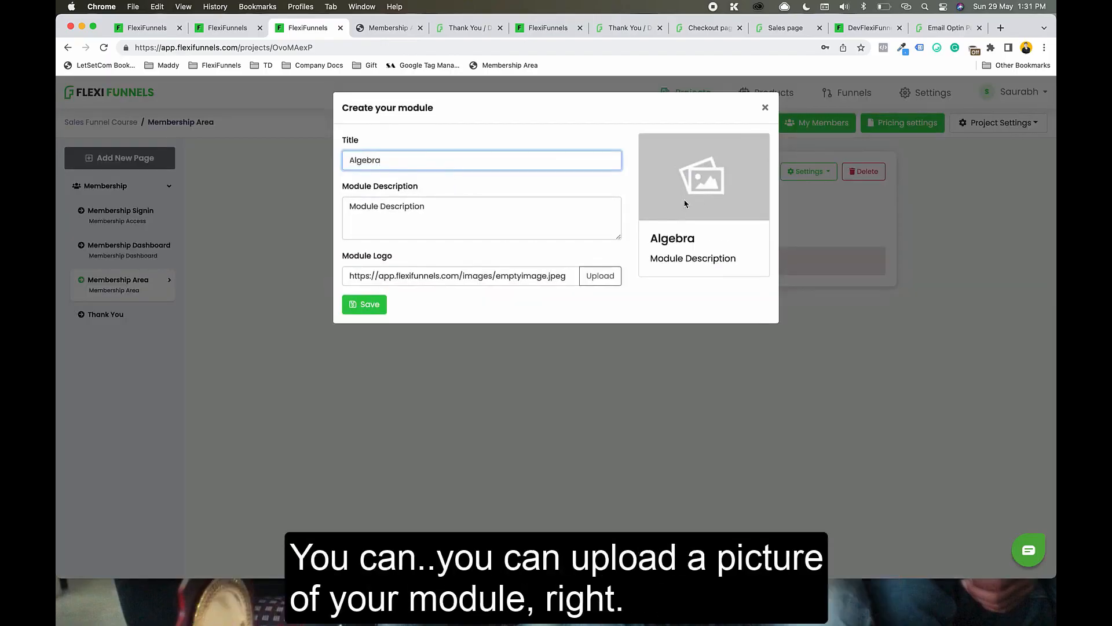
left_click(357, 311)
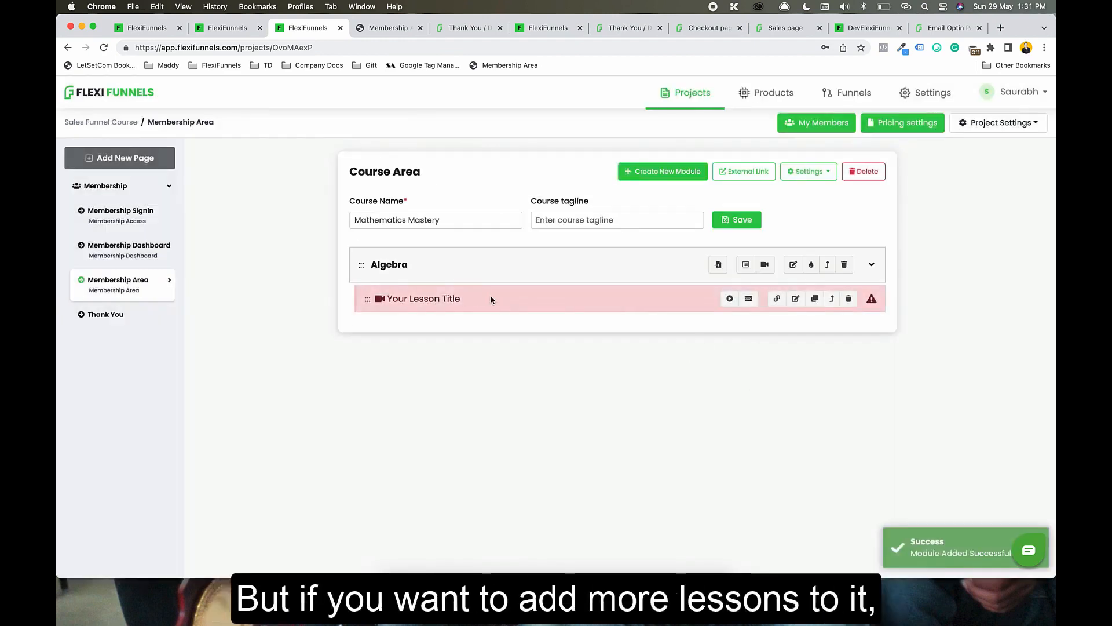
Step: Add another video lesson to the Algebra module and check its YouTube playlist import option without importing anything
left_click(765, 265)
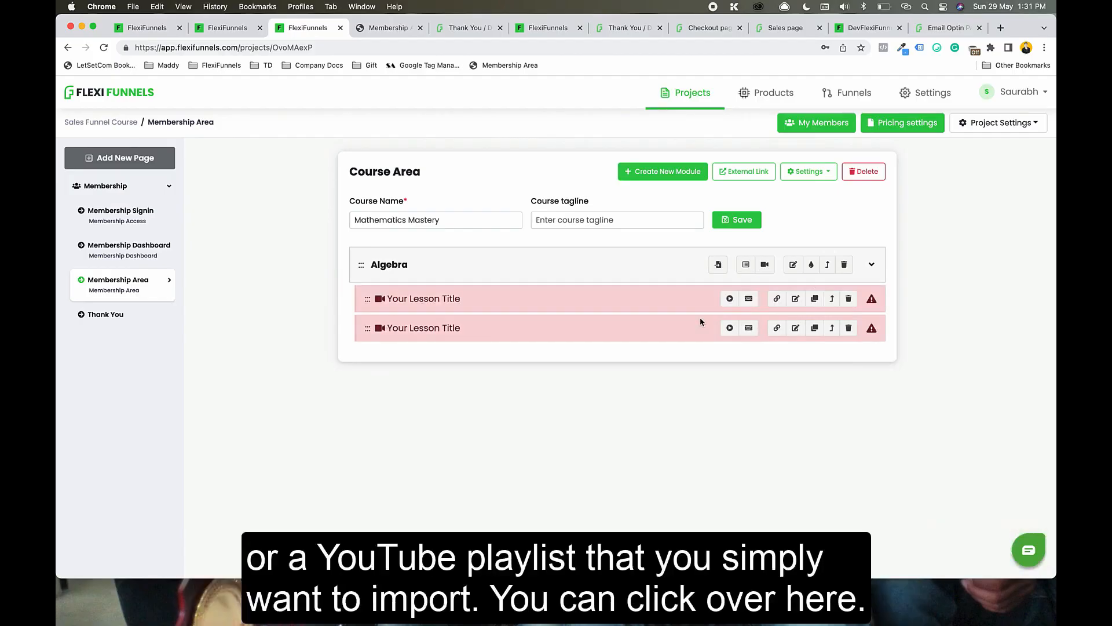
left_click(718, 265)
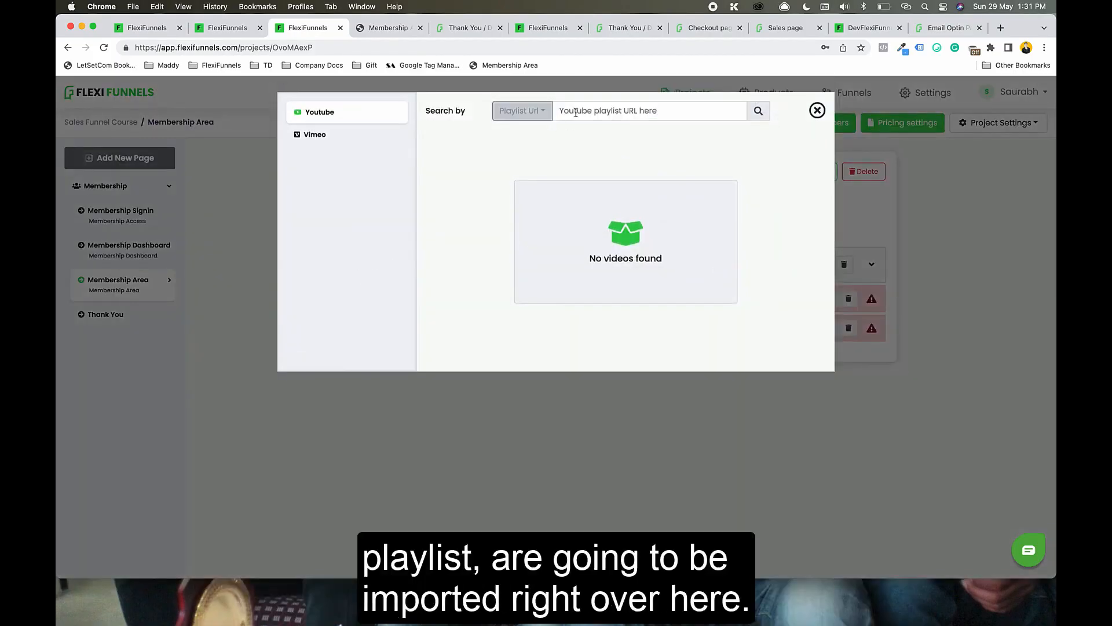
left_click(818, 111)
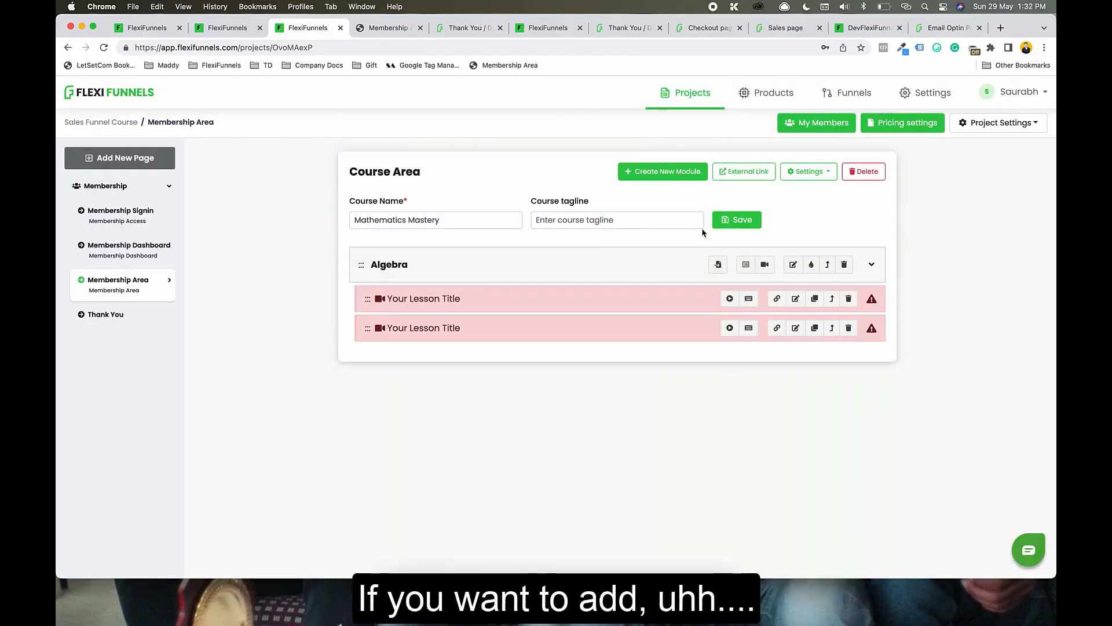
Step: Create a second course module titled Calculus
left_click(671, 183)
triple_click(438, 165)
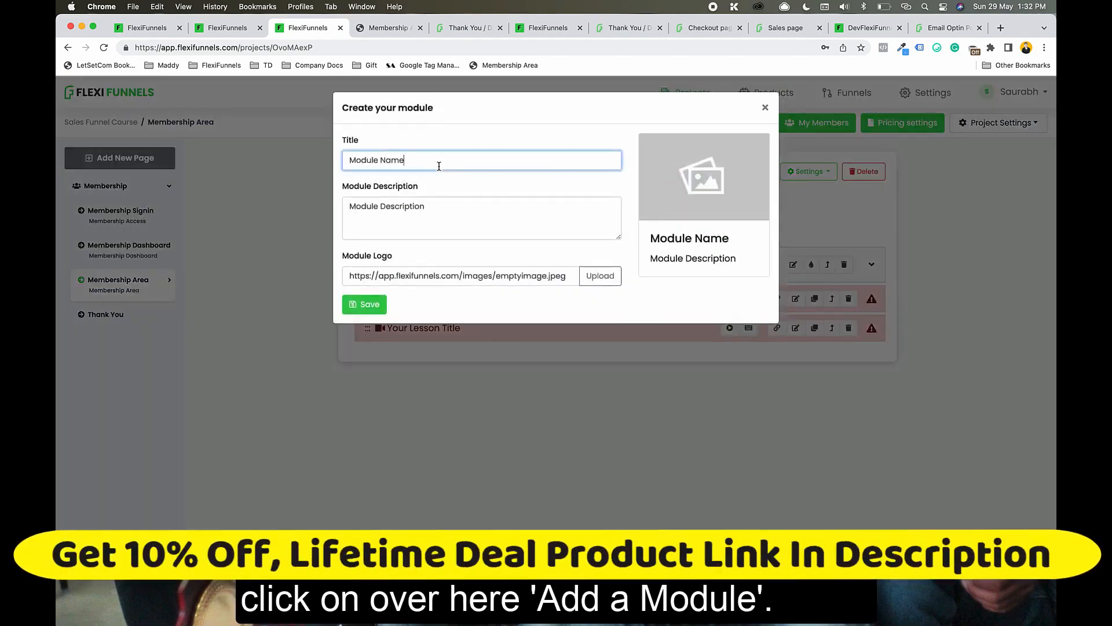
type("C")
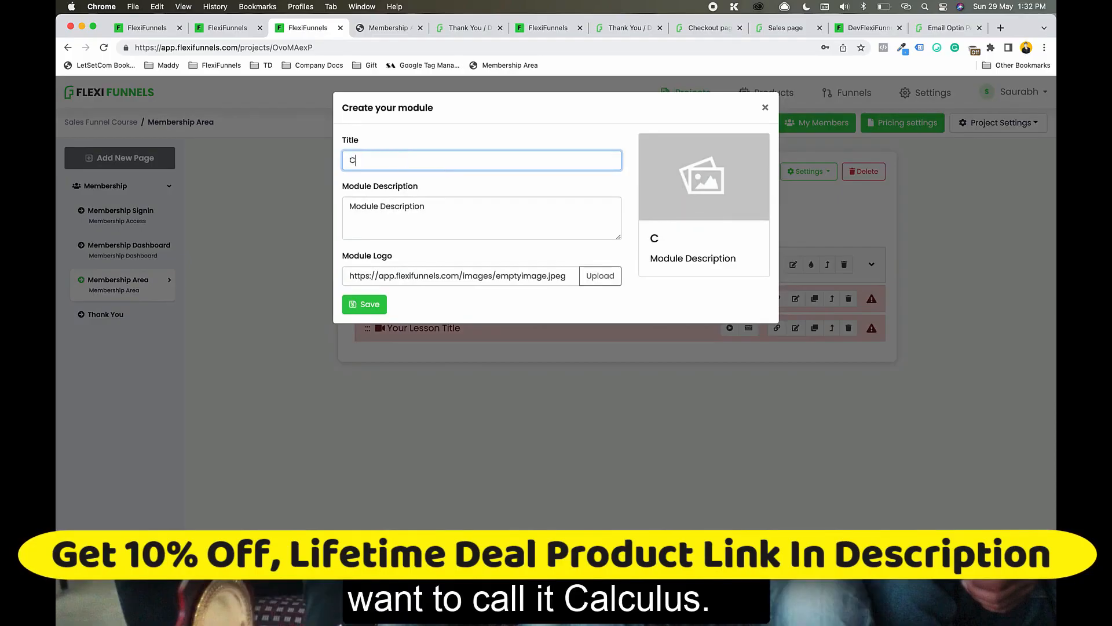
type("alculus")
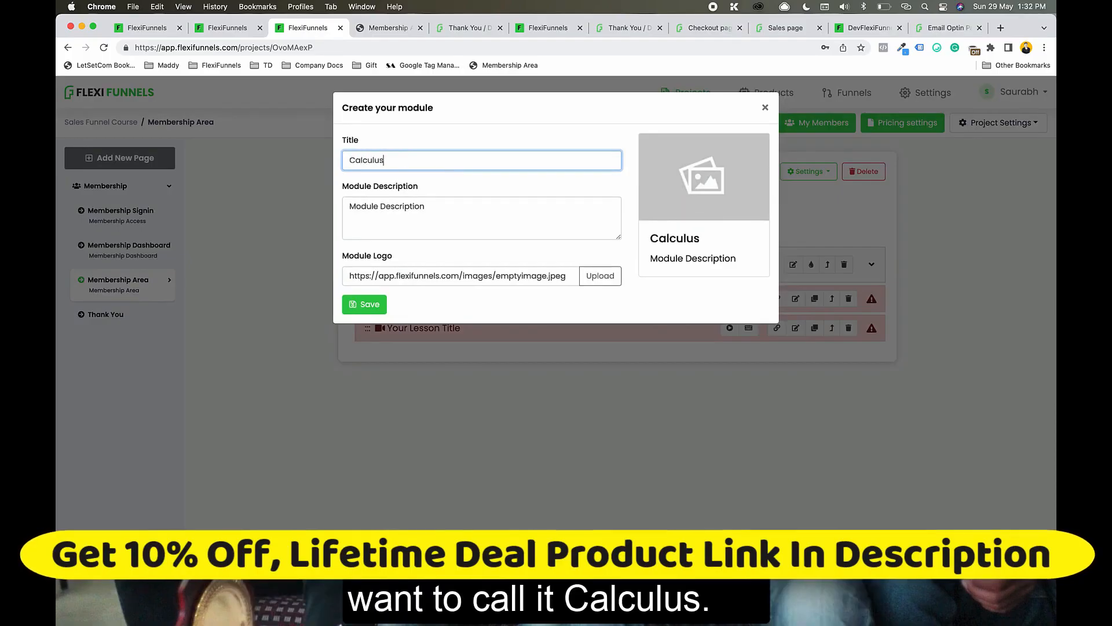
left_click(370, 307)
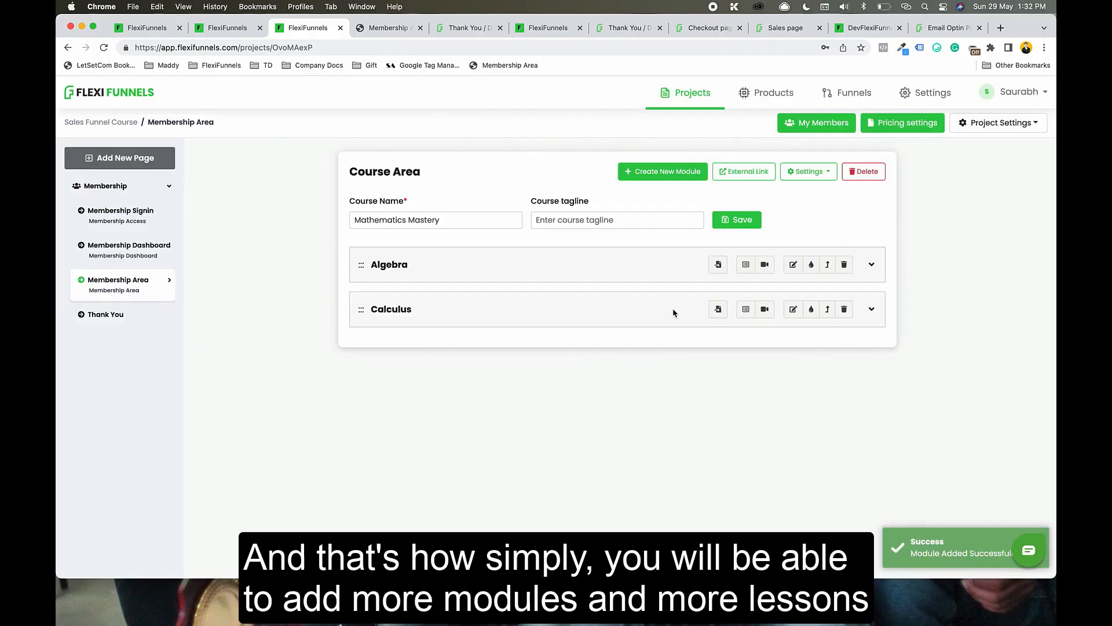
Step: Expand the Calculus module's lessons and compare the structure with the Copywriting Mastery member area
left_click(871, 309)
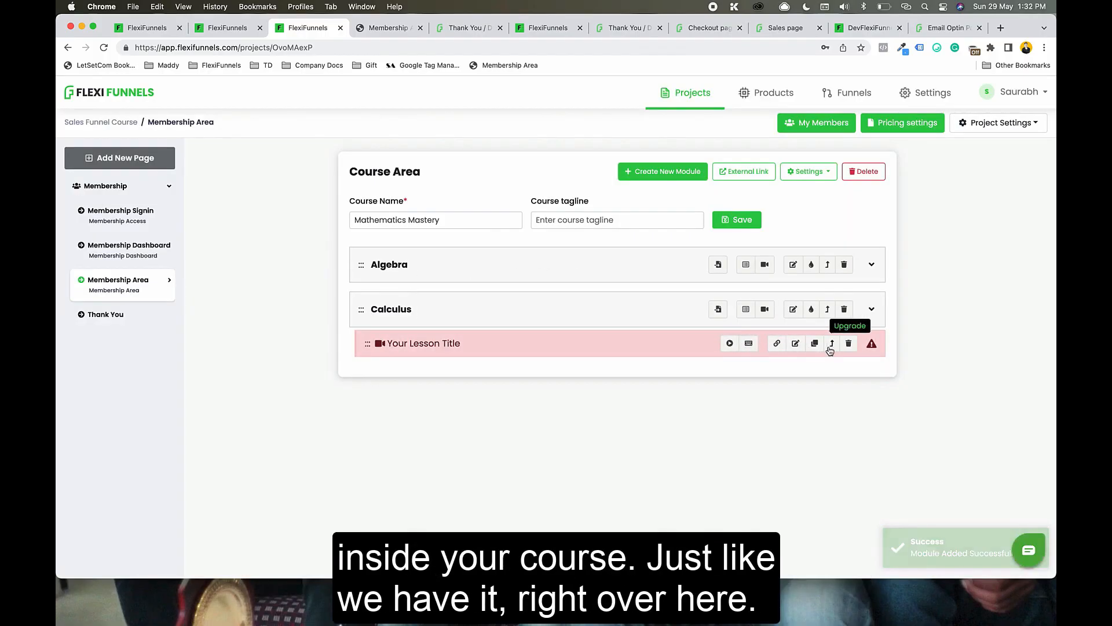
left_click(391, 29)
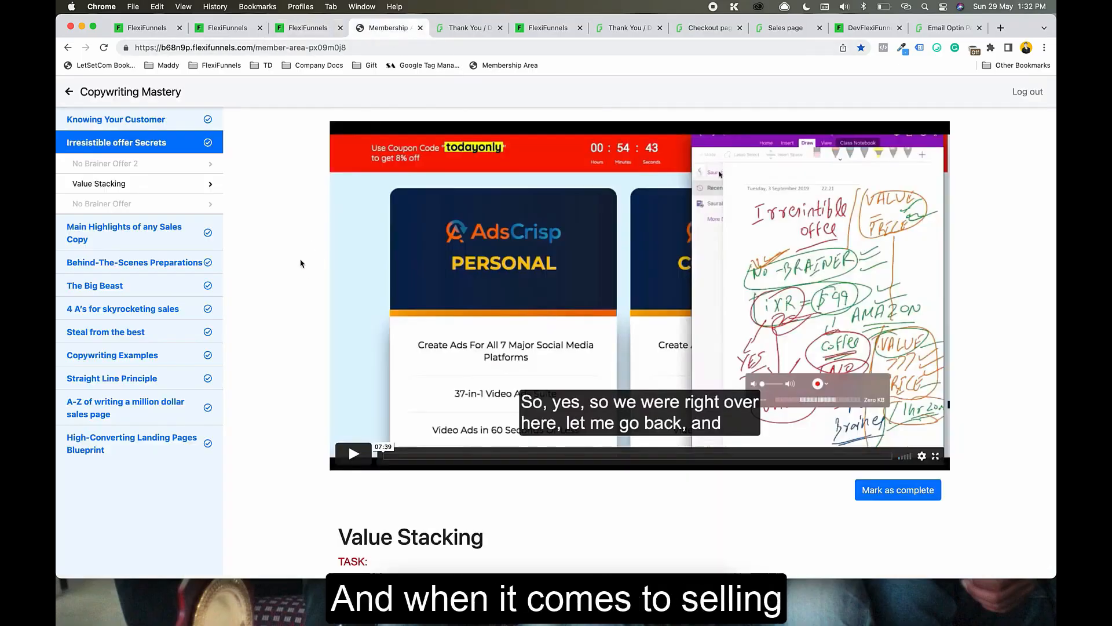
Step: Return to the FlexiFunnels course tab and create a new product of the Membership type
left_click(309, 28)
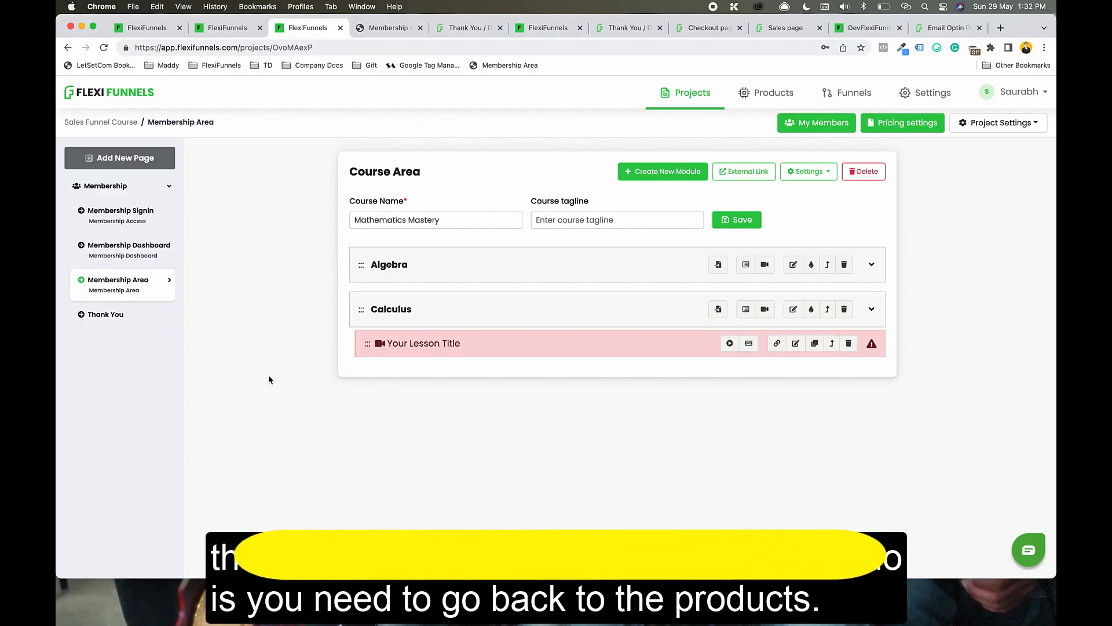
left_click(765, 97)
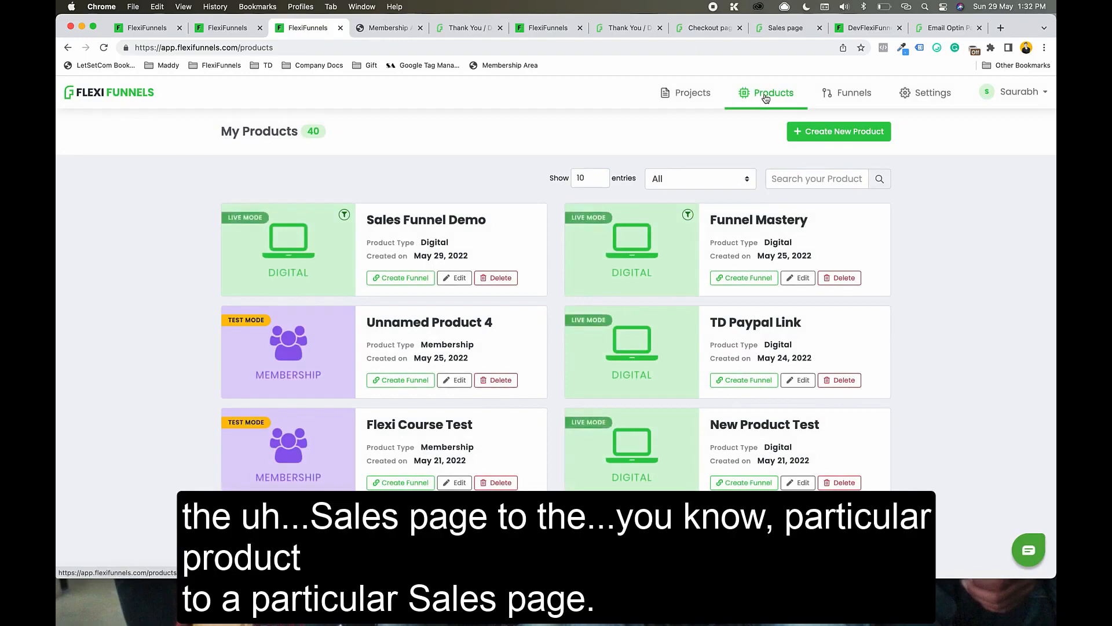
left_click(841, 130)
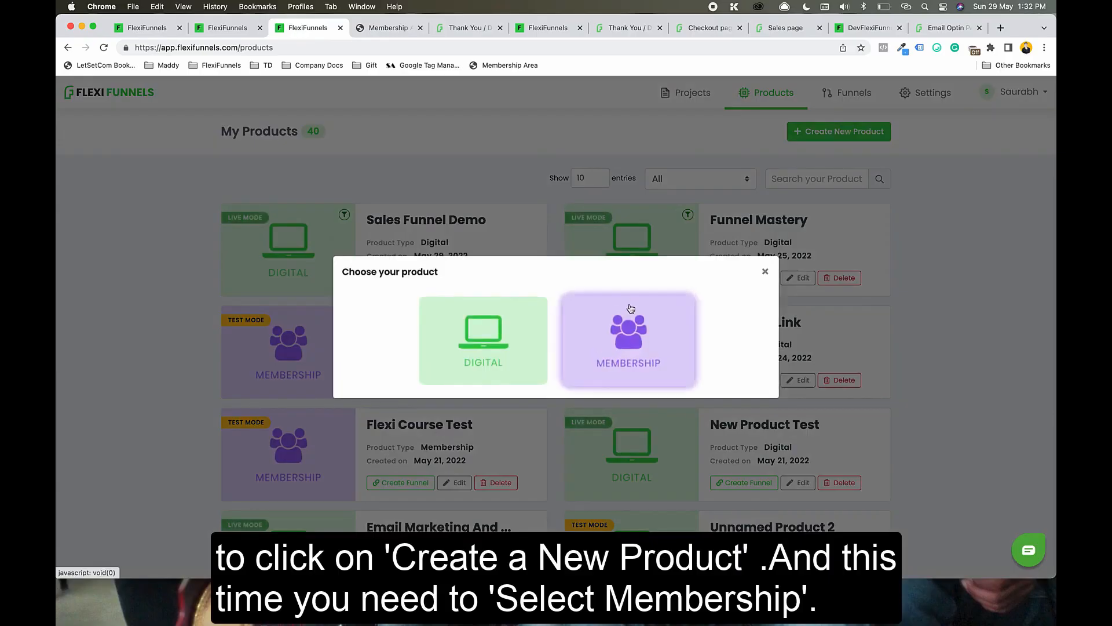
left_click(635, 361)
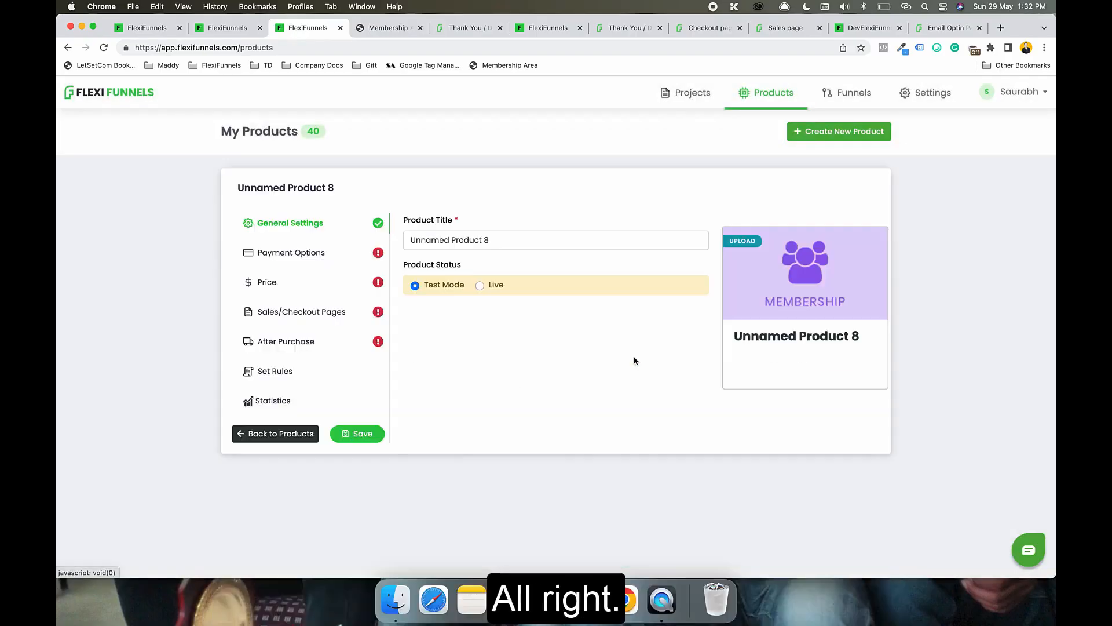
Step: Title the membership product Mathematics Mastery with Live status, and open its after-purchase settings
left_click(510, 240)
key("super+a")
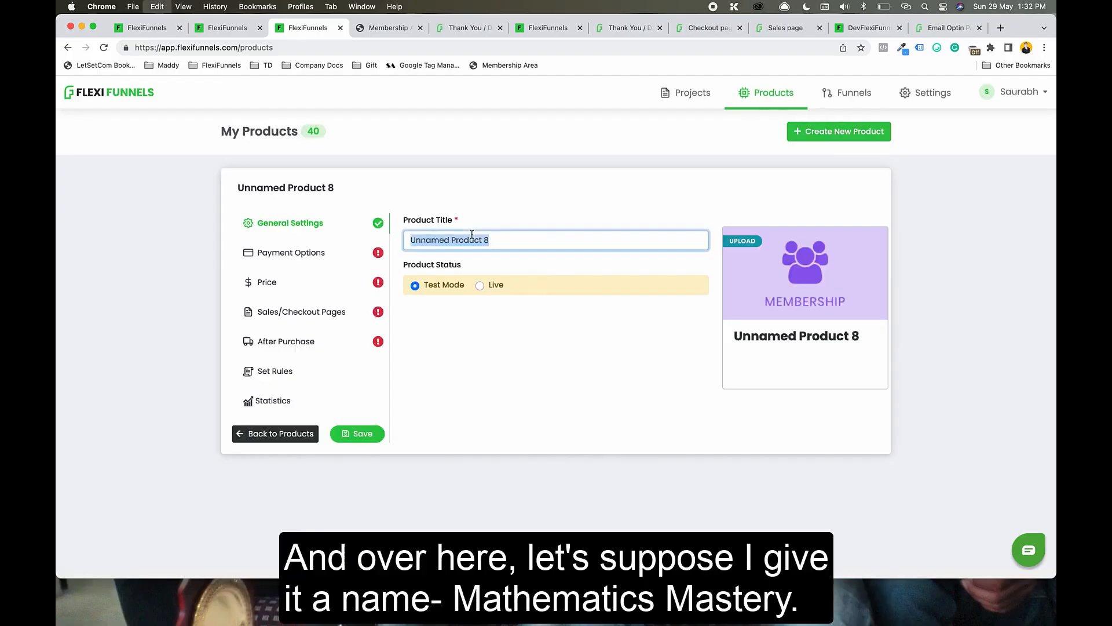
type("Mathematics Mastery")
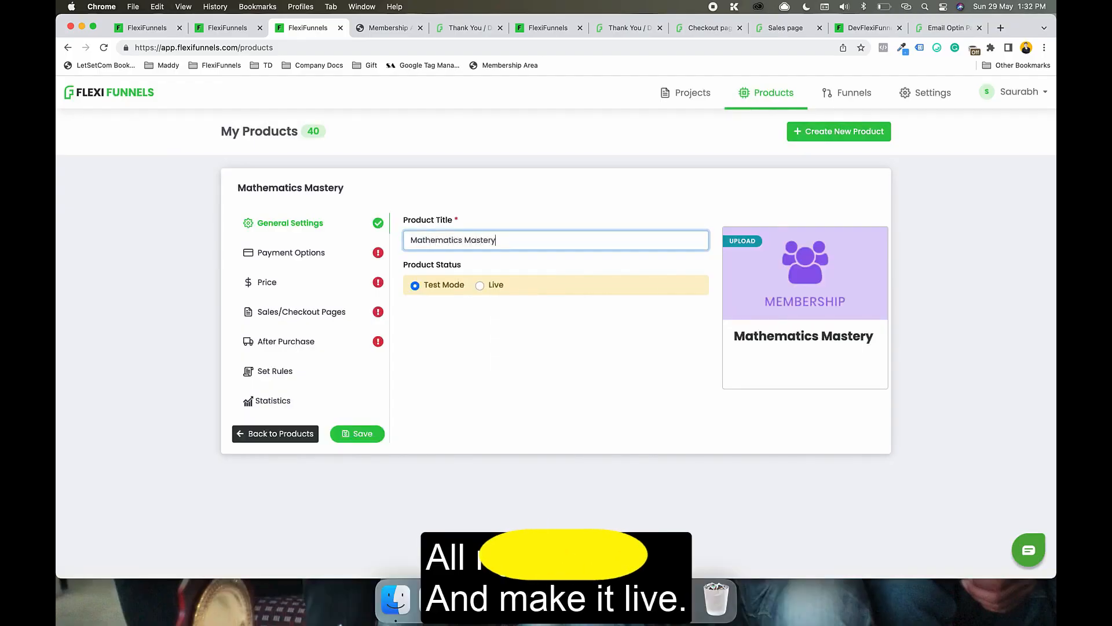
left_click(480, 285)
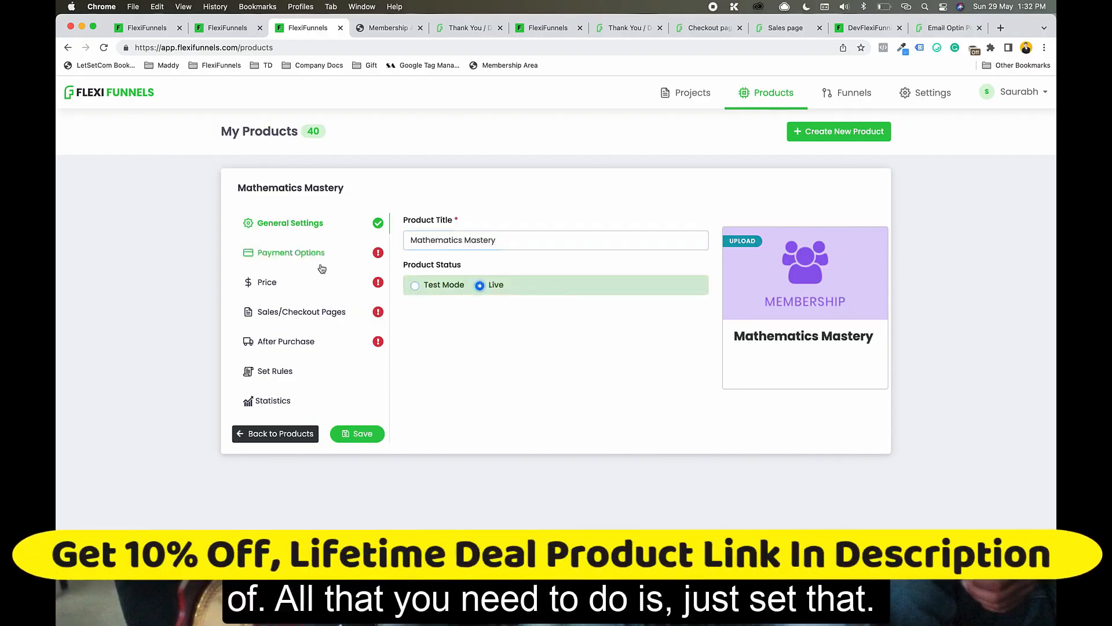
left_click(344, 352)
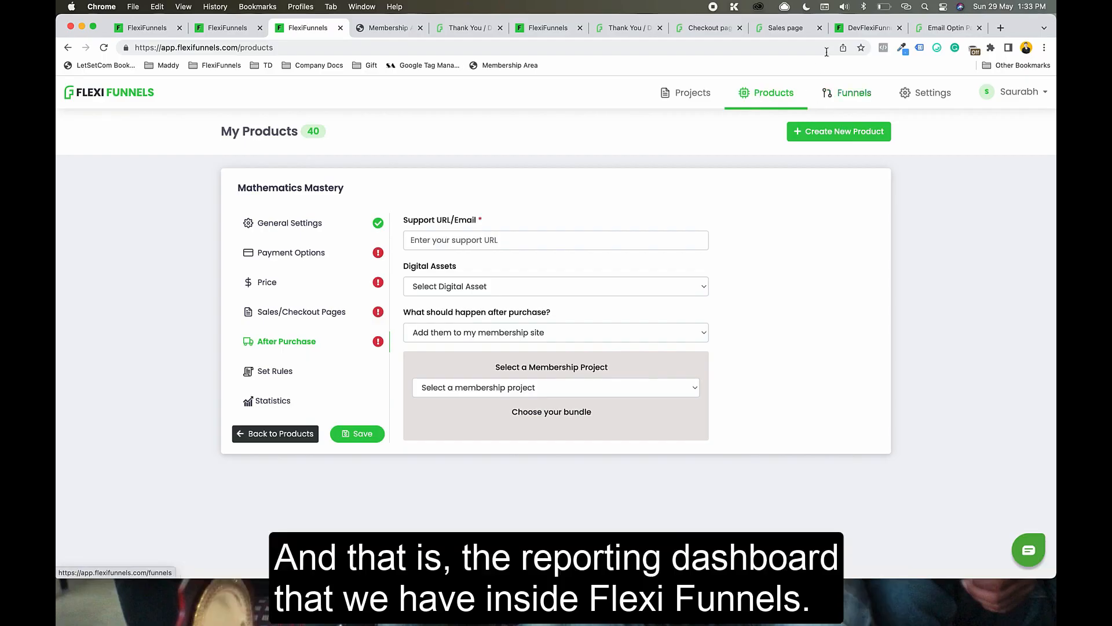
Step: Switch to the reports dashboard and examine the quick statistics, particularly the amount paid to affiliates today
left_click(866, 27)
left_click(727, 198)
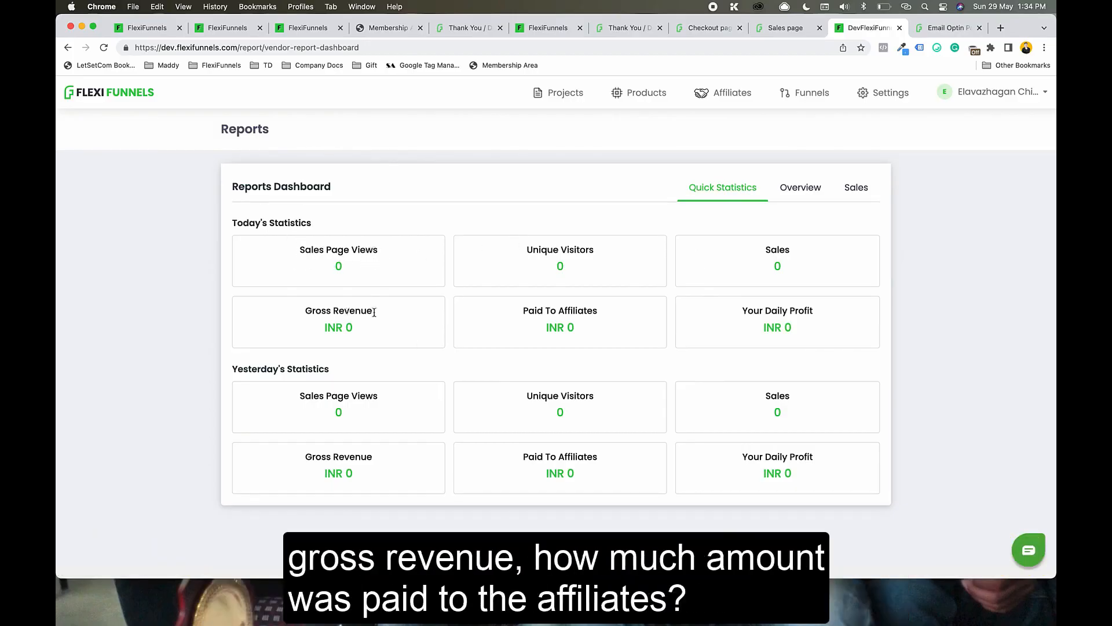
mouse_move(533, 312)
left_mouse_down()
mouse_move(608, 315)
mouse_move(525, 310)
left_mouse_up()
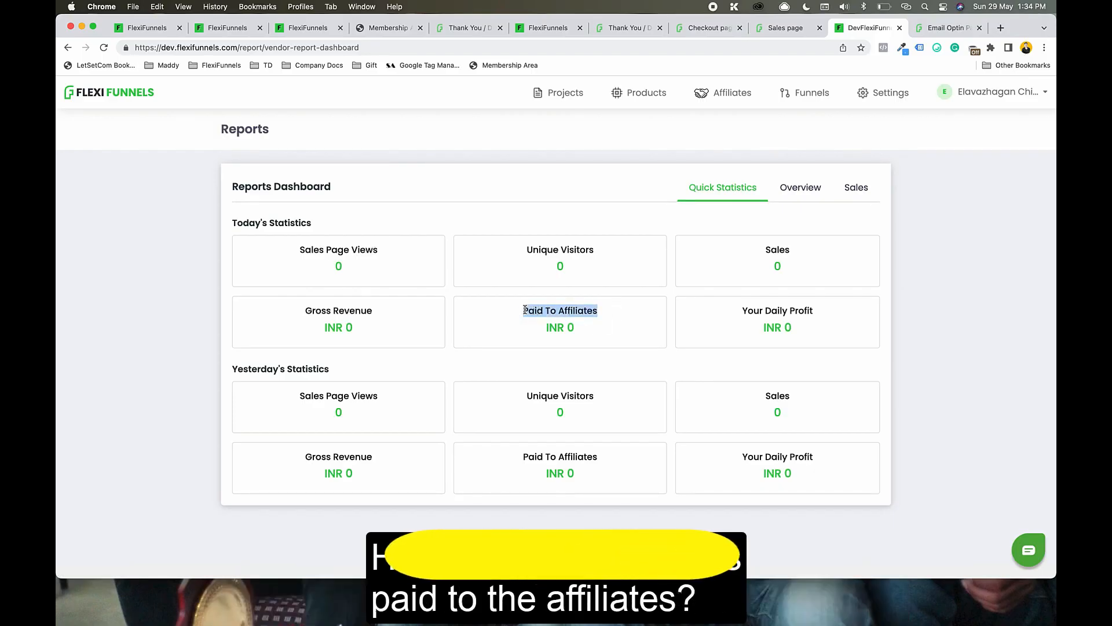
left_click(600, 310)
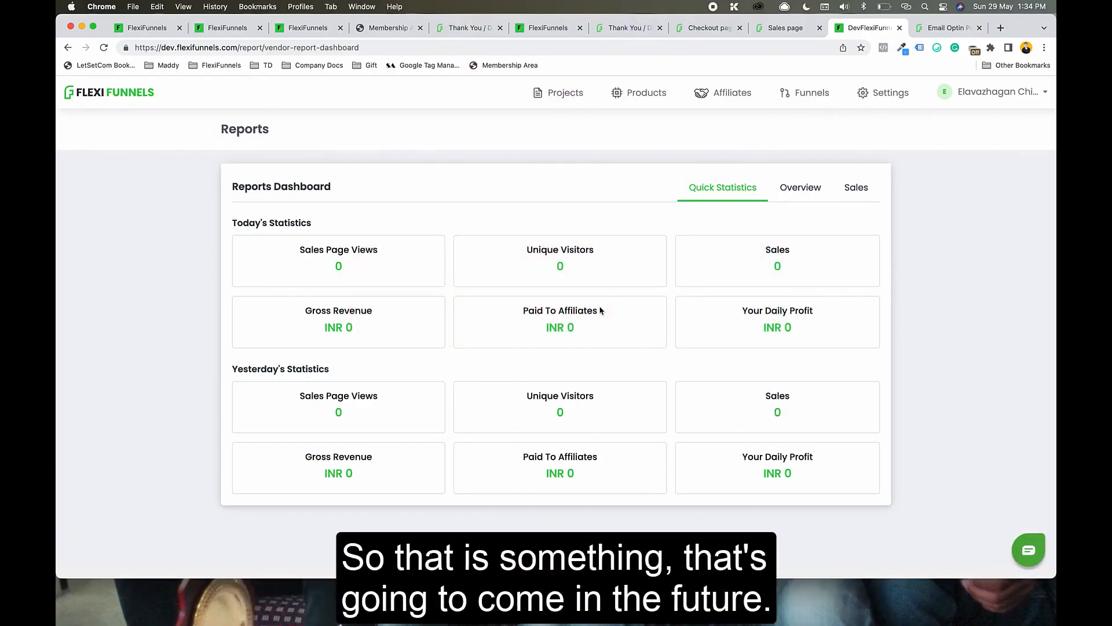
left_click_drag(600, 311, 523, 305)
left_click(523, 304)
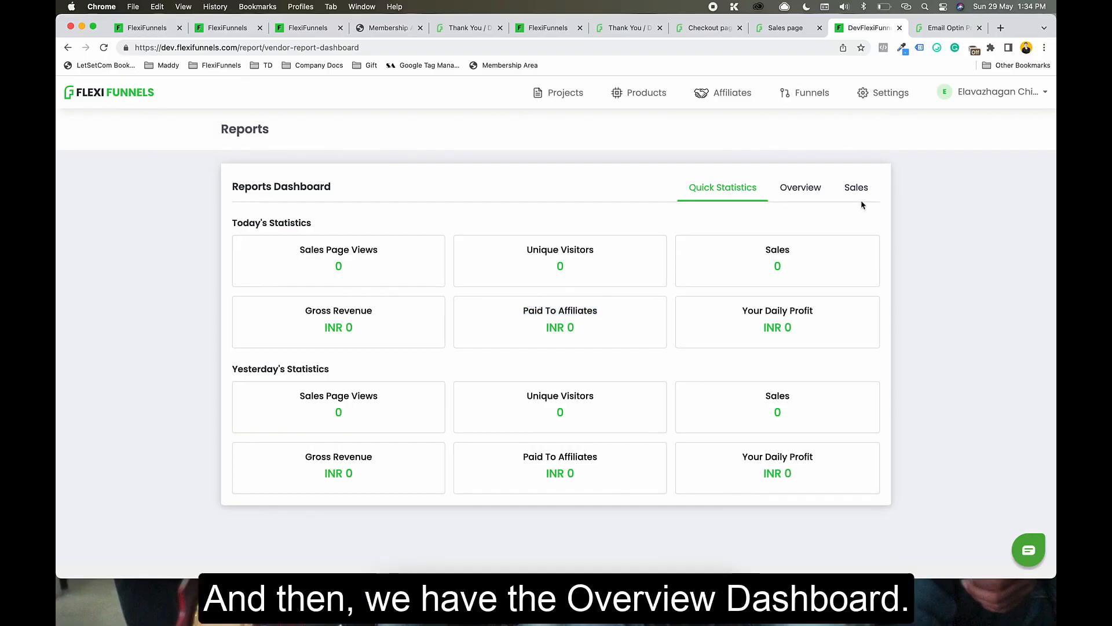
Step: Open the Overview report and examine its product, currency and quick date filter choices without changing them
left_click(786, 189)
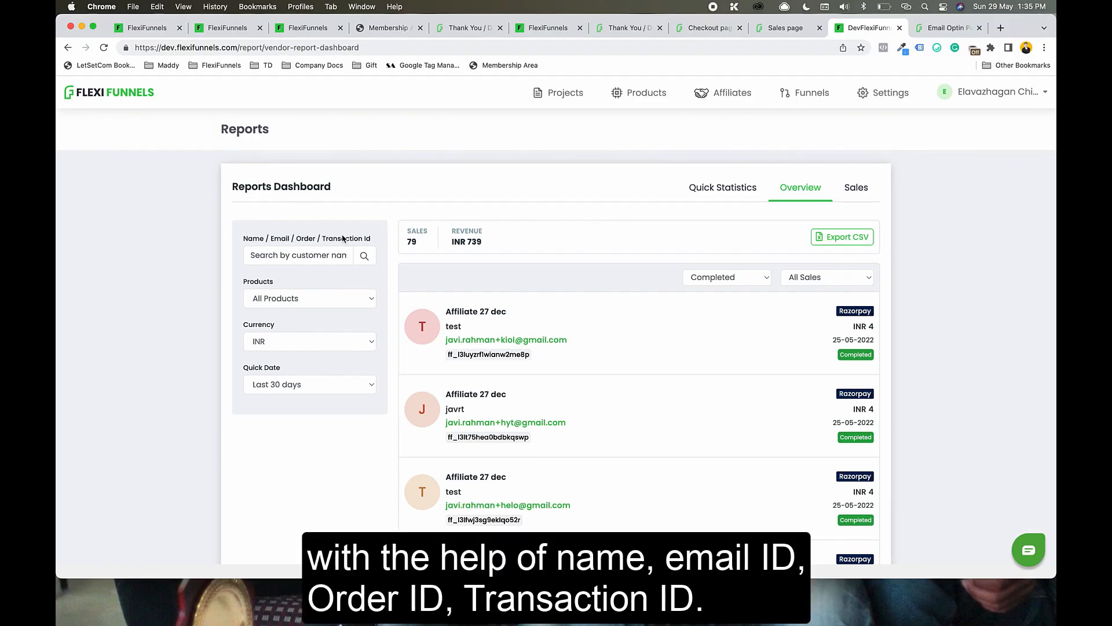
left_click(301, 307)
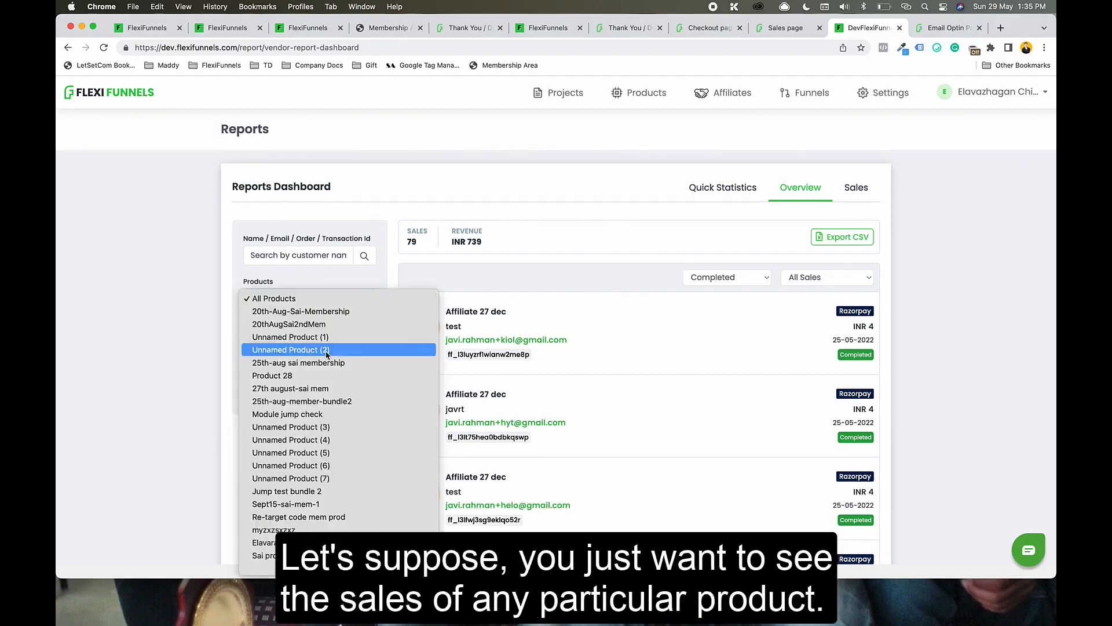
left_click(177, 310)
scroll(281, 308, "down", 2)
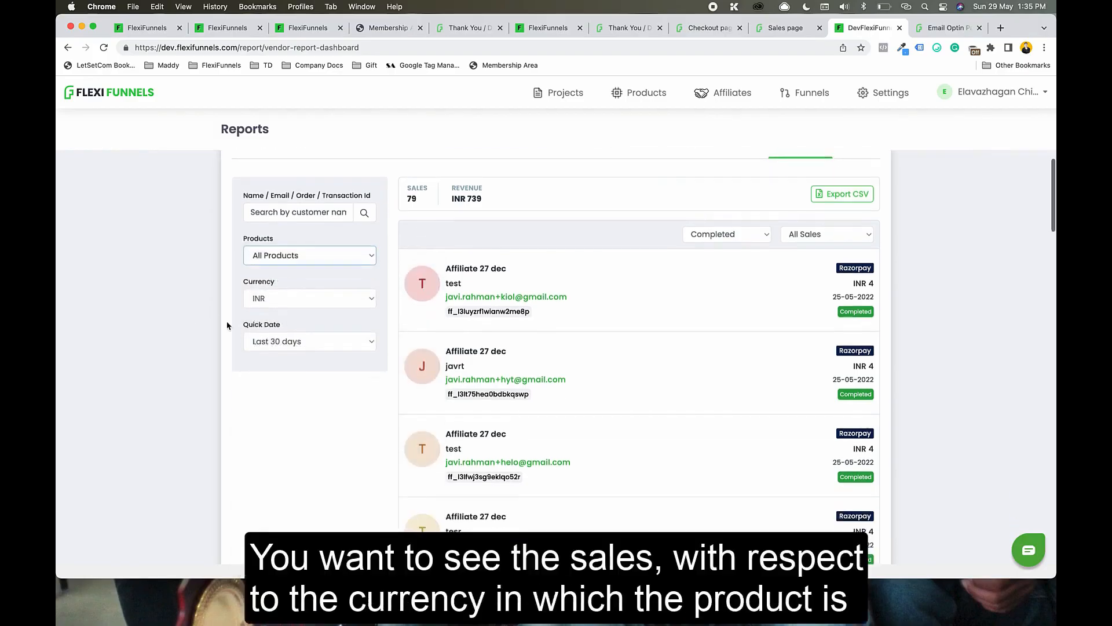
left_click(297, 308)
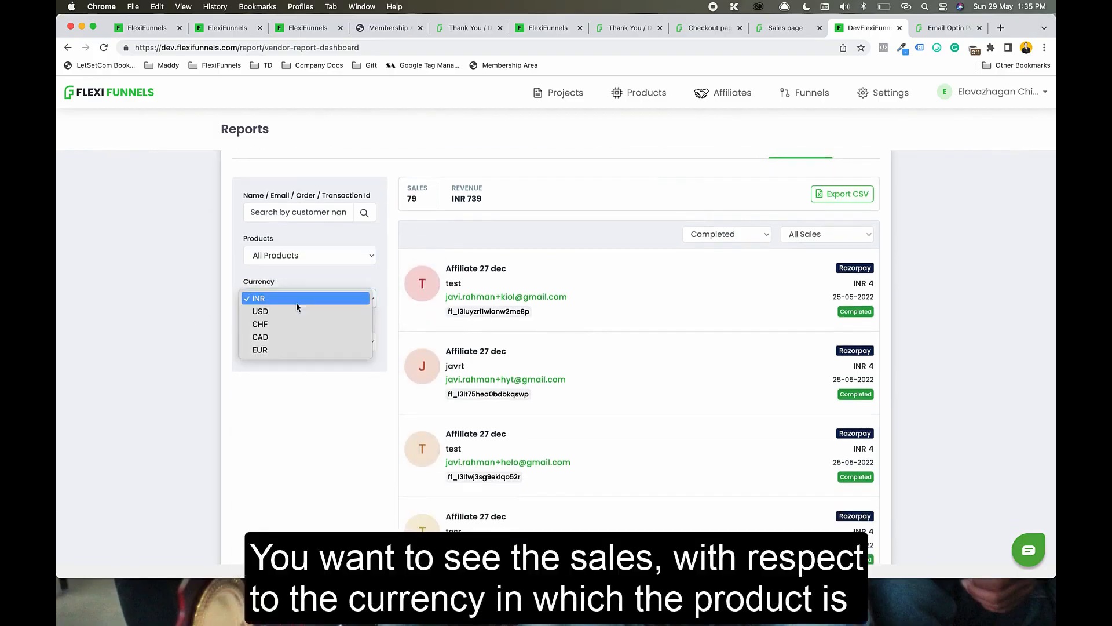
left_click(287, 376)
left_click(291, 340)
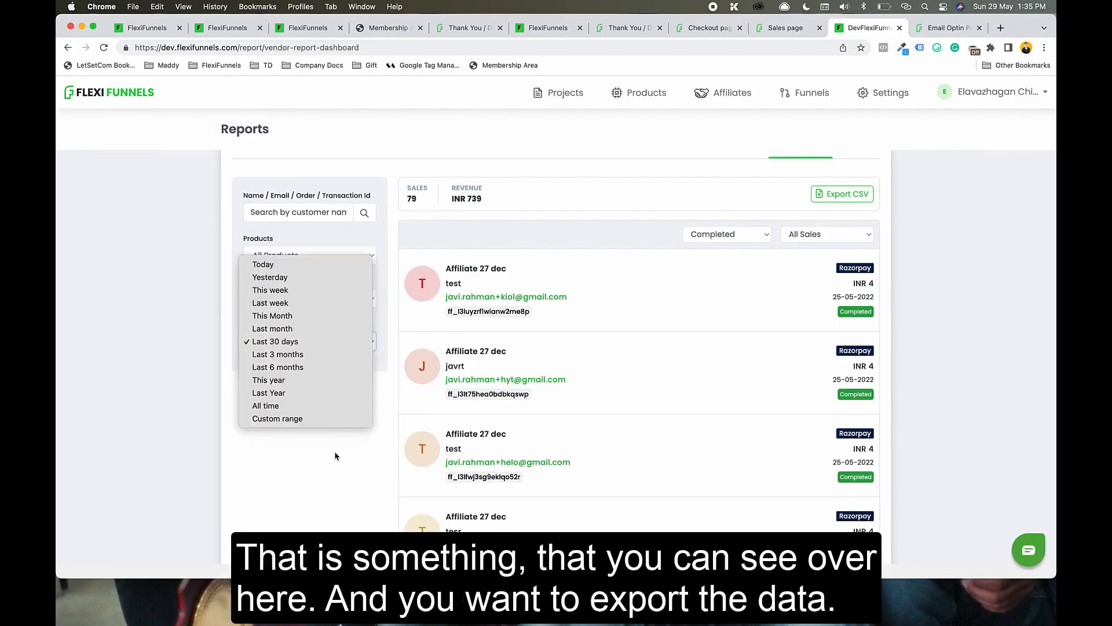
left_click(292, 478)
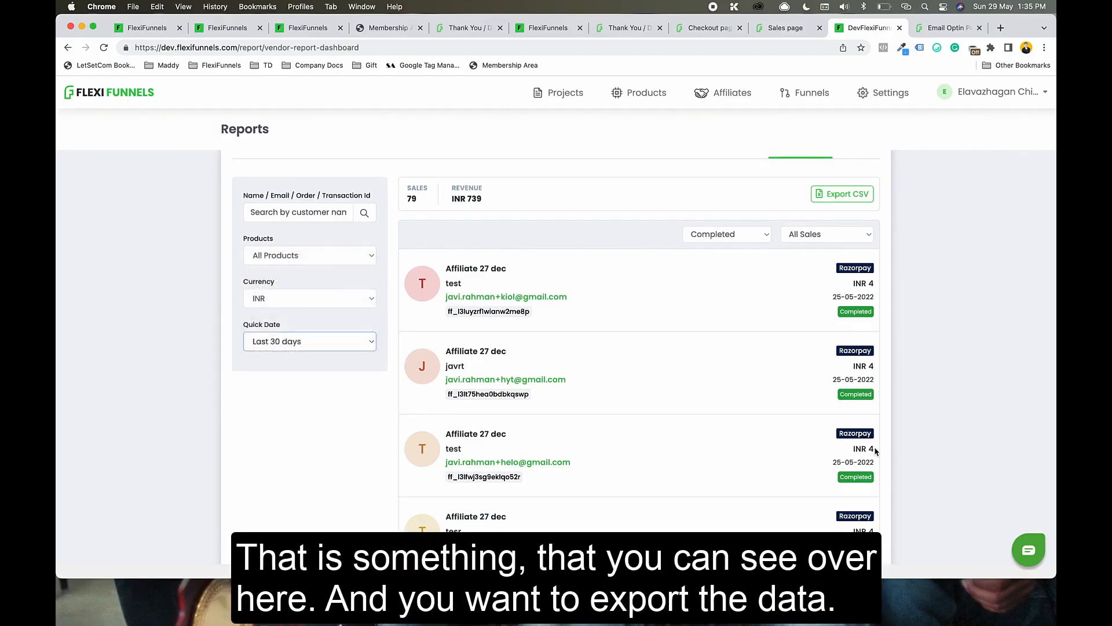
scroll(858, 348, "up", 2)
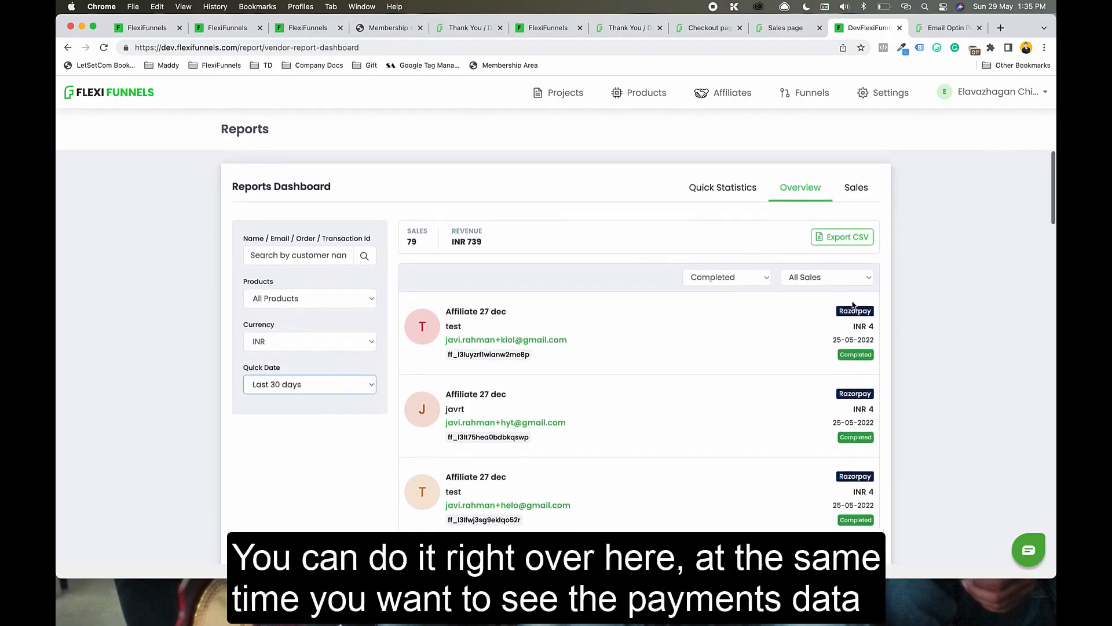
Step: Check the Overview report's filter choices for order status and for affiliate or non-affiliate sales, leaving both as they are
left_click(728, 214)
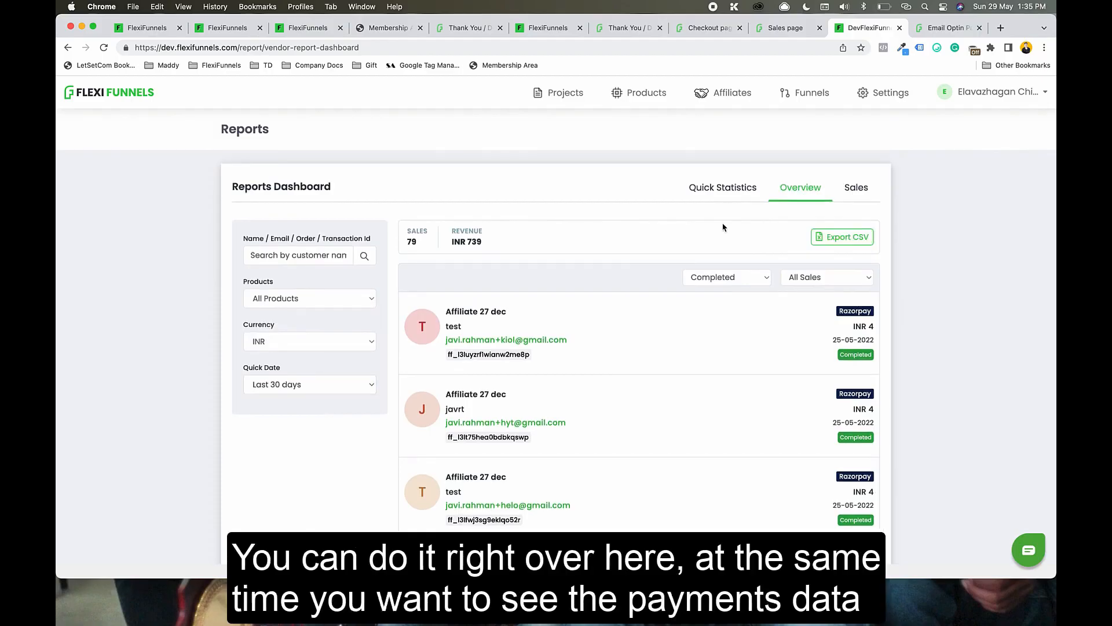
left_click(734, 283)
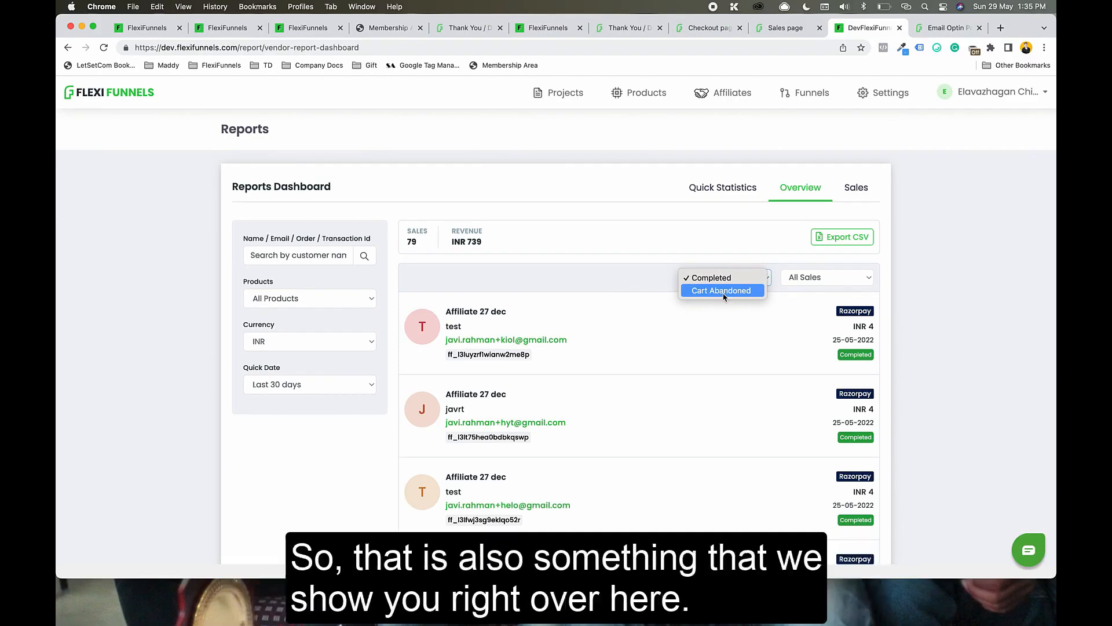
left_click(836, 282)
left_click(833, 281)
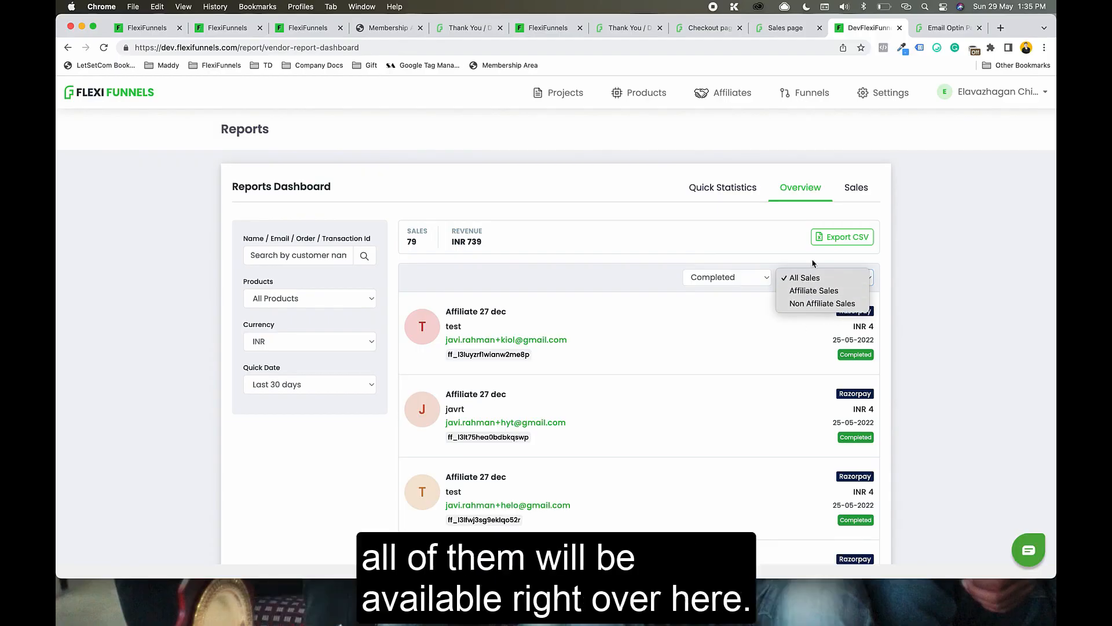
left_click(954, 289)
Step: Open the Sales report and examine its date, affiliate, product and metric filter choices without changing them
left_click(860, 190)
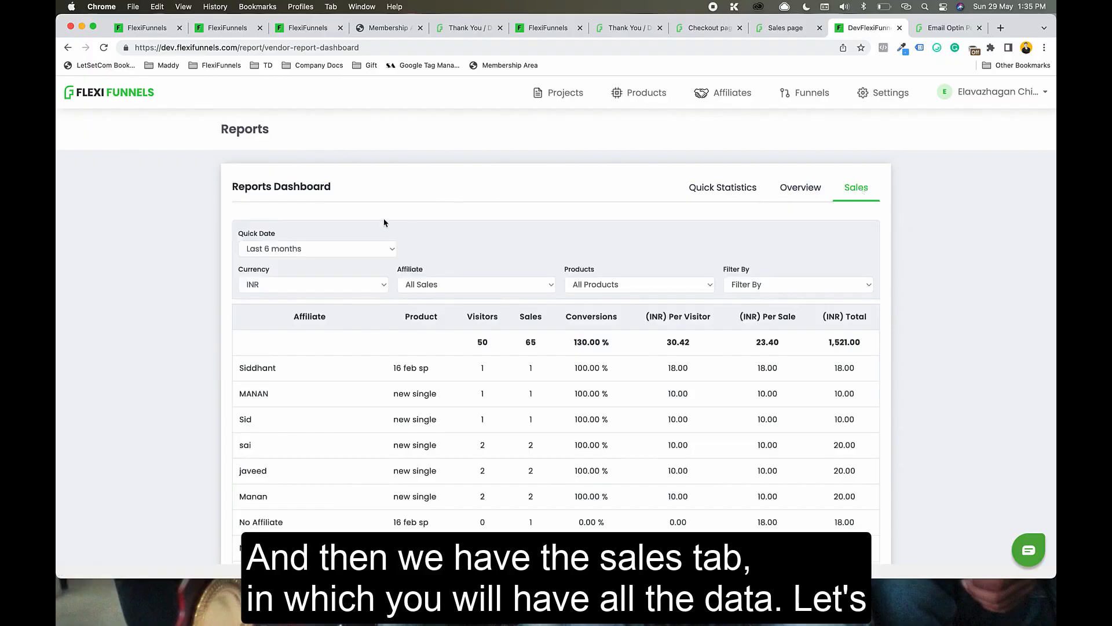
left_click(327, 248)
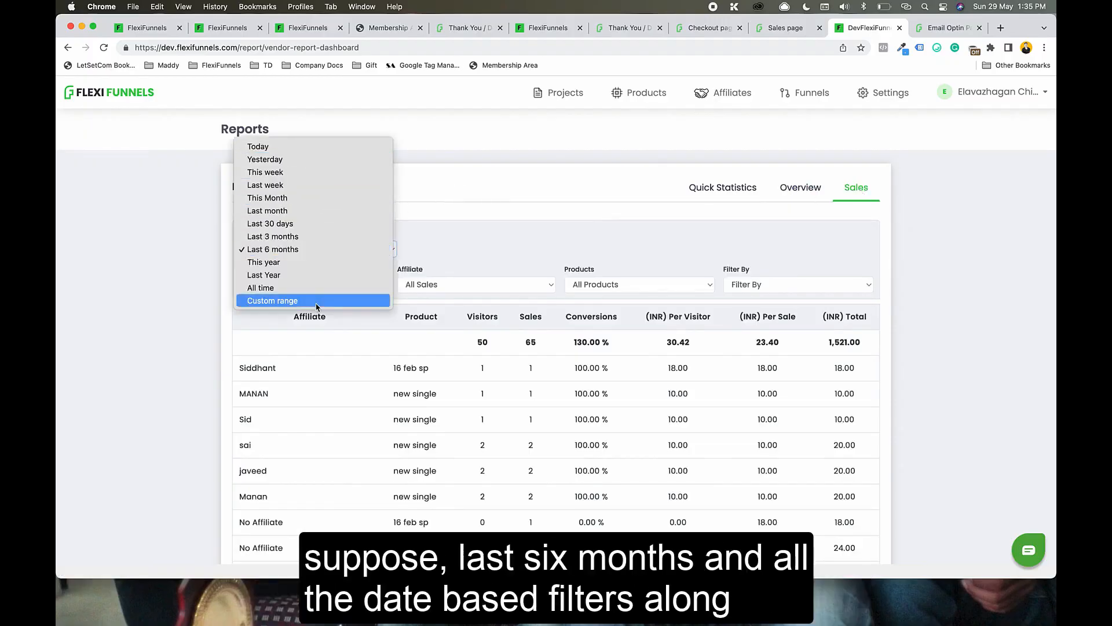
left_click(482, 236)
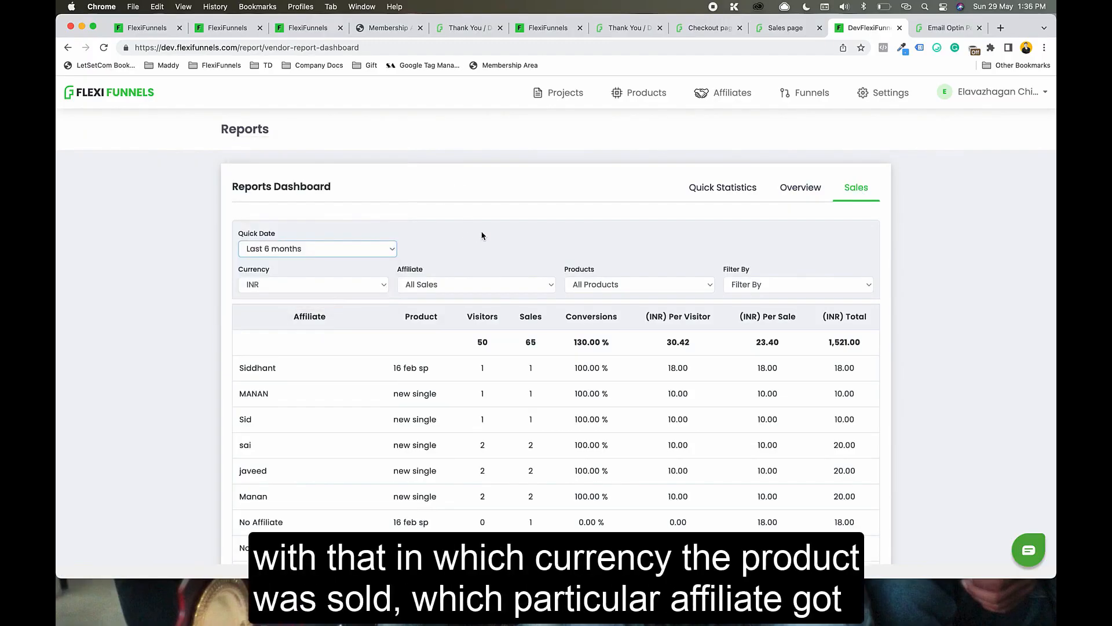
left_click(459, 288)
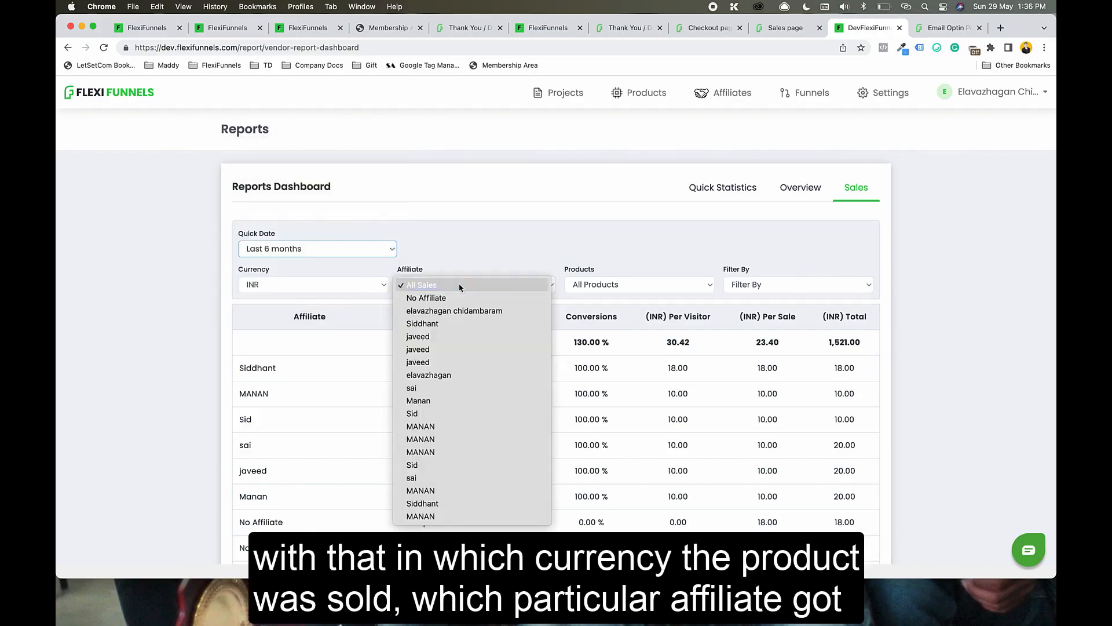
left_click(552, 253)
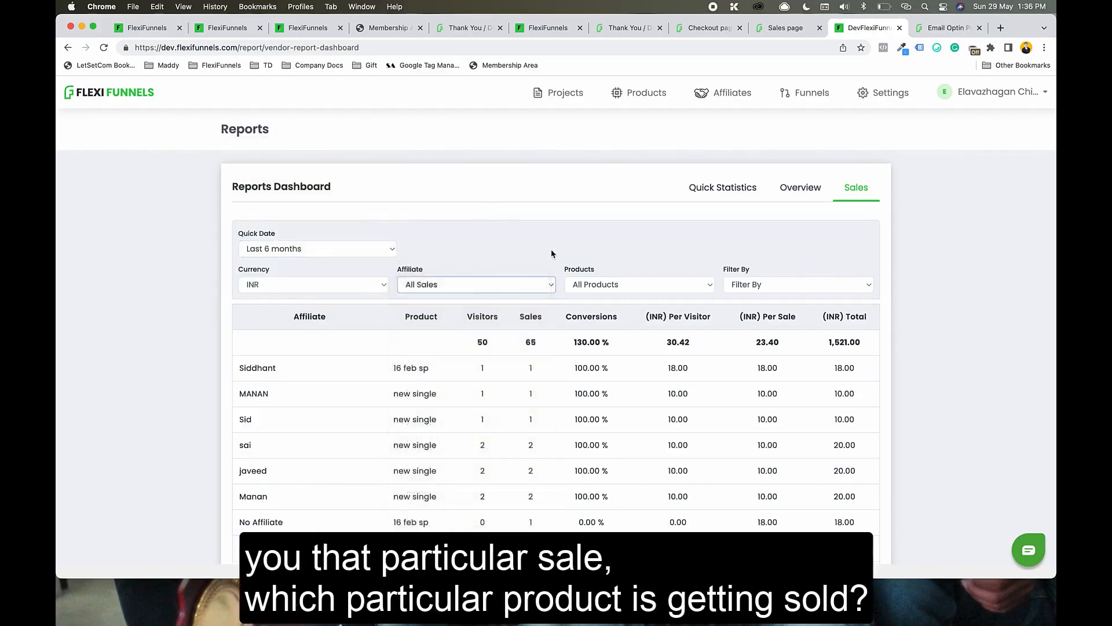
left_click(607, 289)
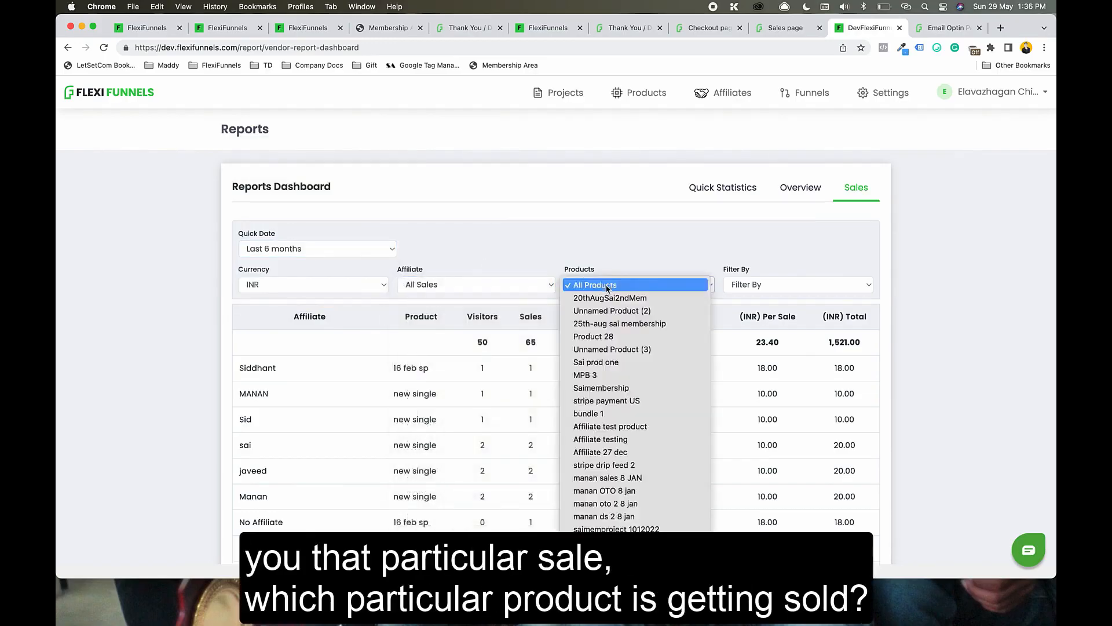
left_click(622, 227)
left_click(759, 284)
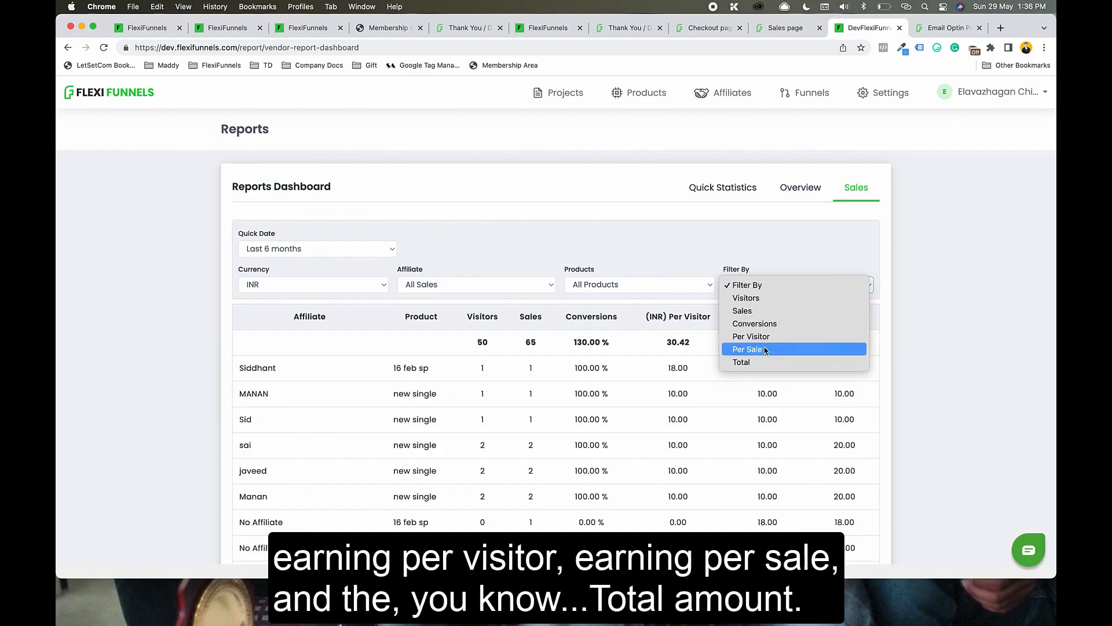
left_click(721, 260)
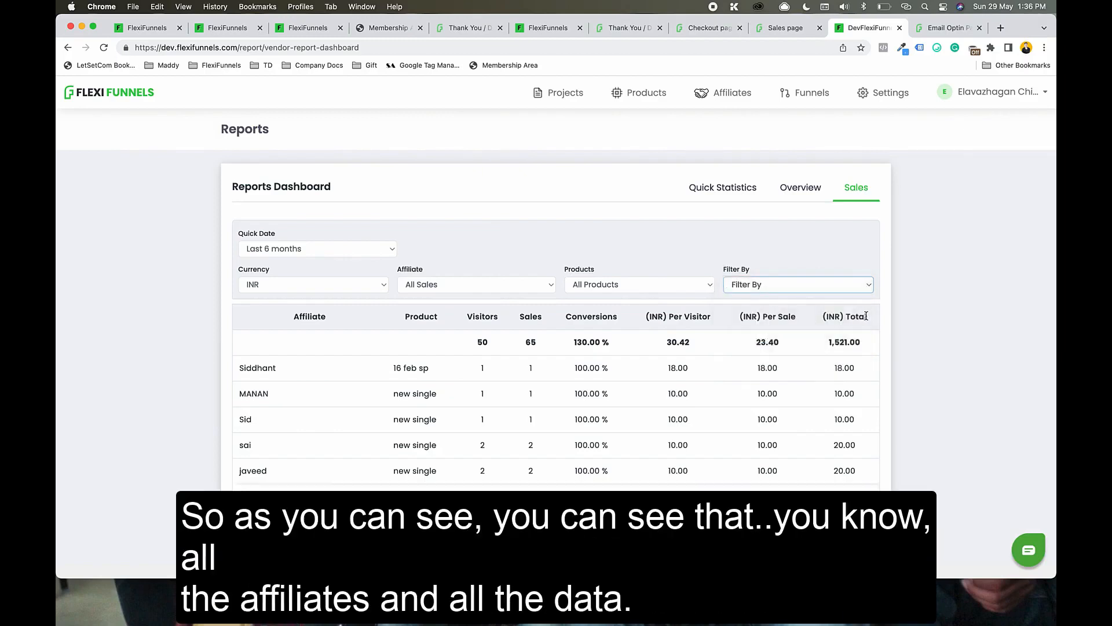
Step: Review the Sales report's per-visitor and per-sale columns and its currency choices, and return to the quick statistics
scroll(373, 276, "down", 3)
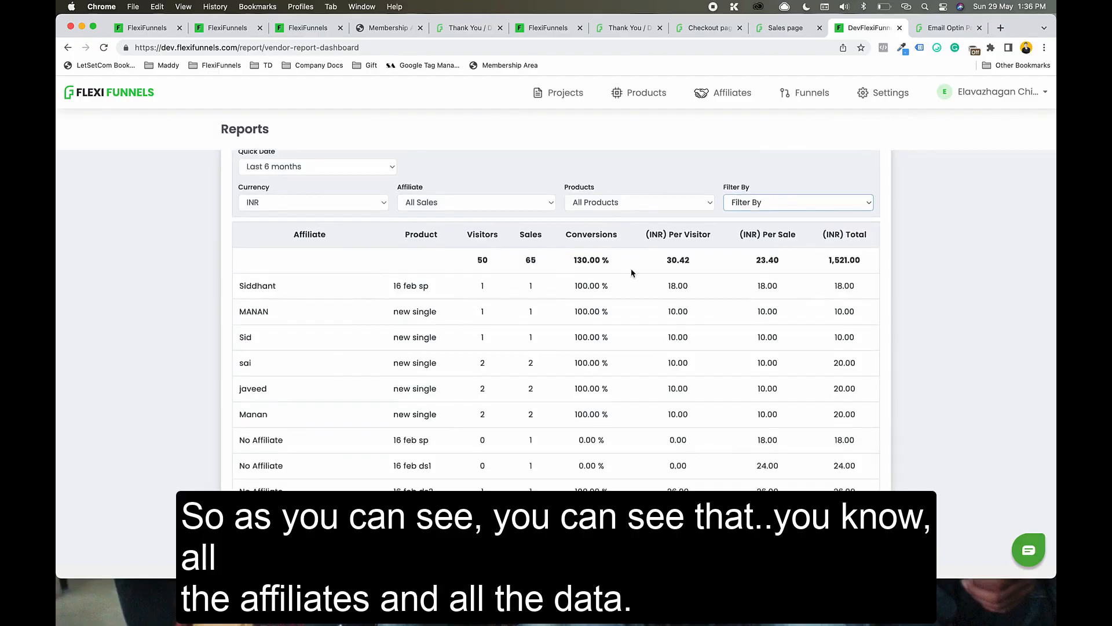
scroll(638, 275, "up", 3)
left_click_drag(671, 317, 778, 316)
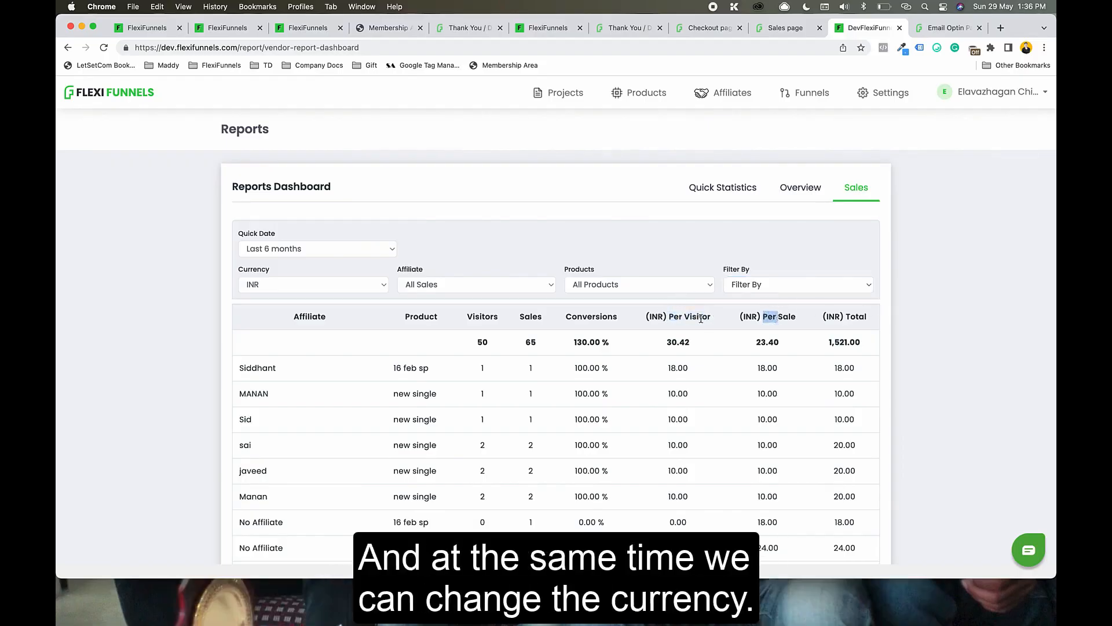
left_click(263, 289)
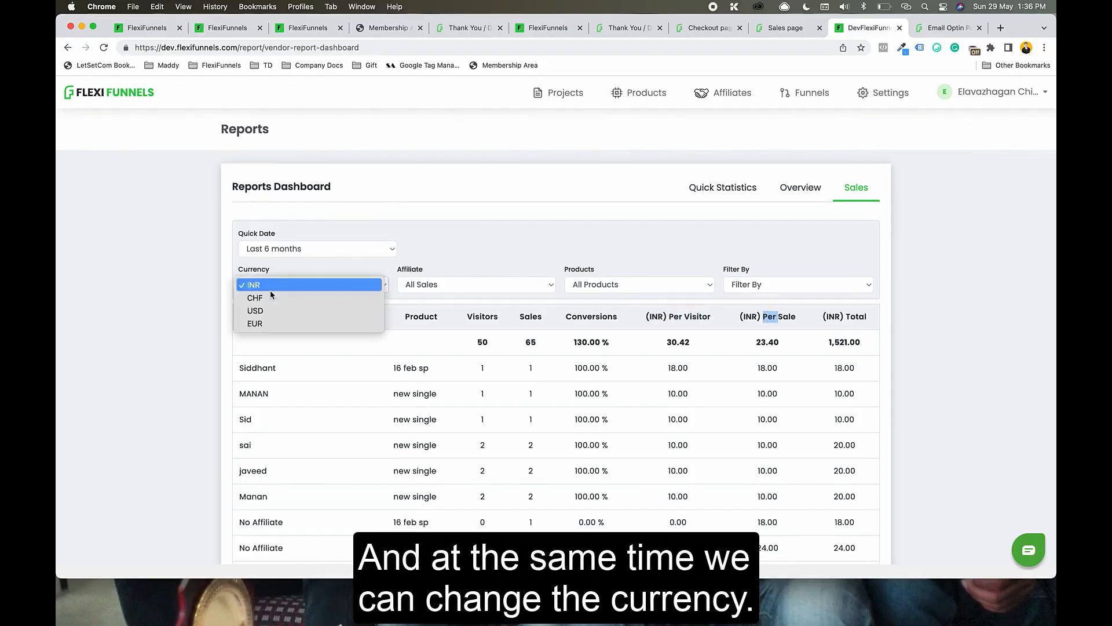
left_click(566, 242)
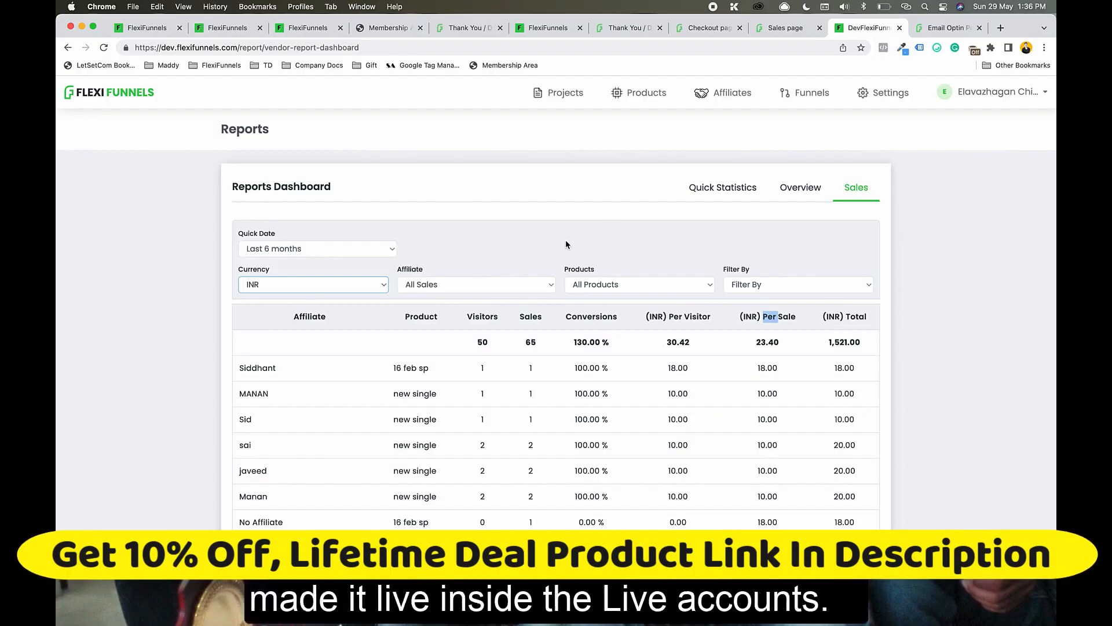
left_click(742, 195)
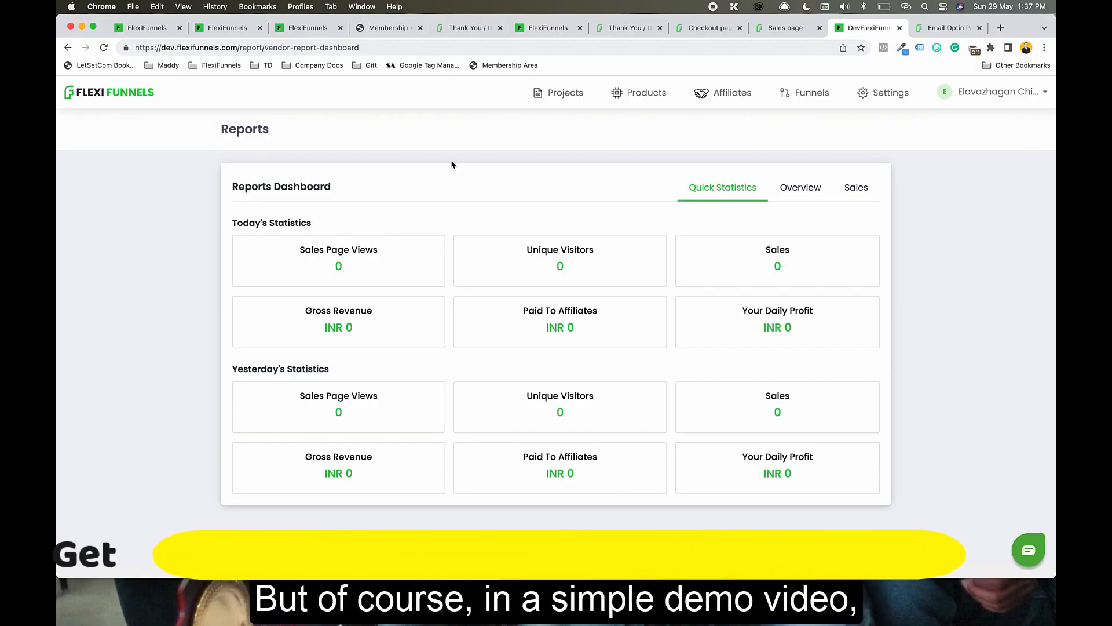
Step: Switch back to the Sales Funnel Demo project and look through the account menu for the Tutorials and Knowledgebase entries, opening neither
left_click(166, 33)
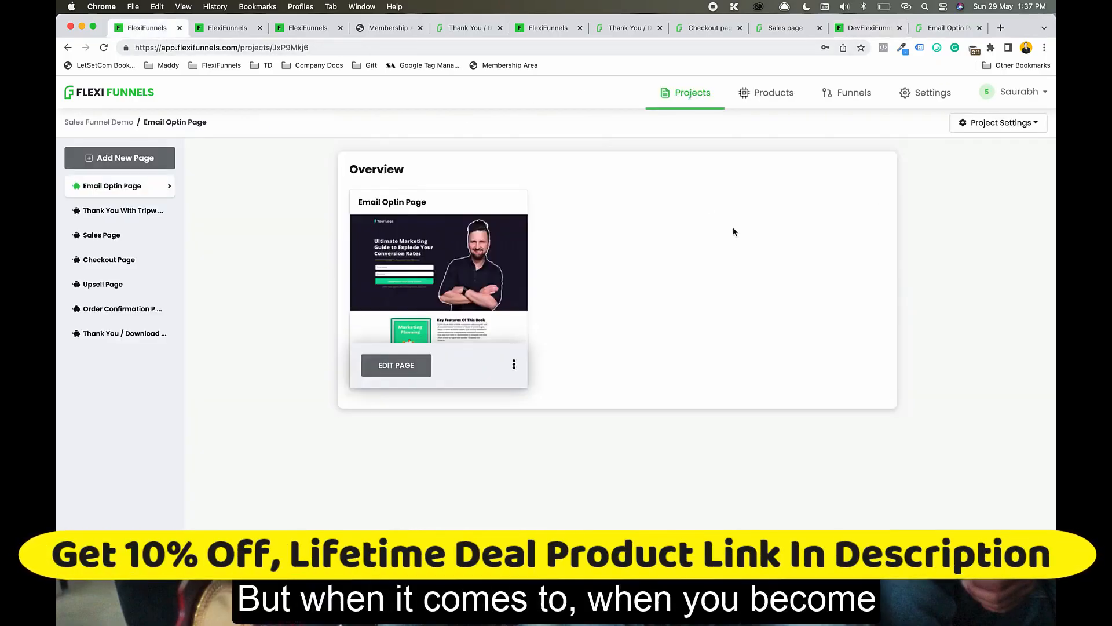
left_click(1008, 100)
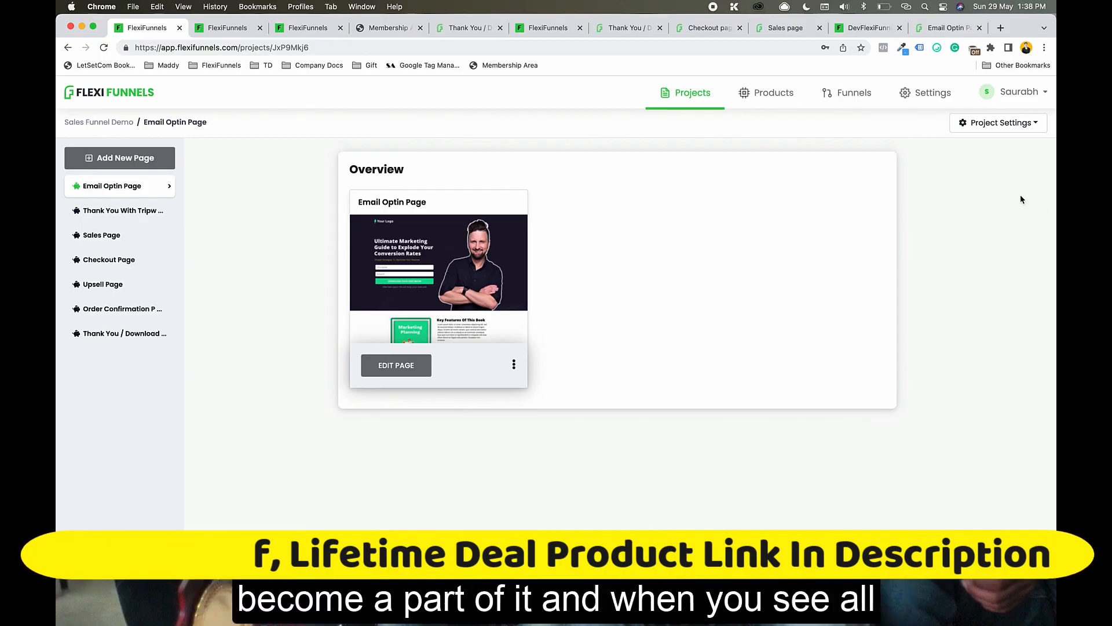
left_click(1021, 92)
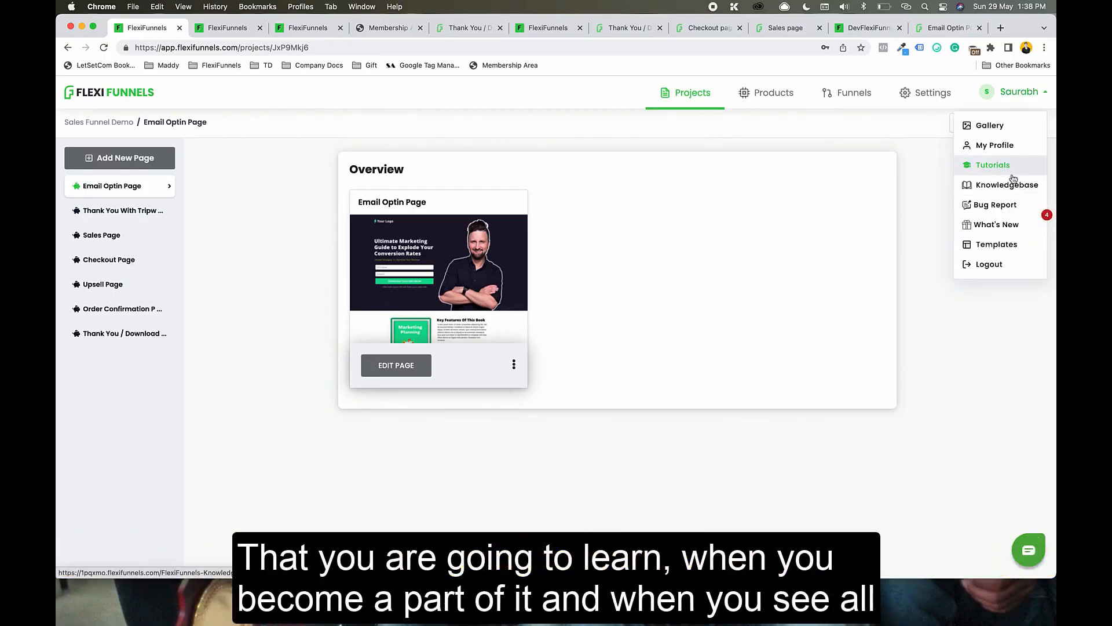
left_click(821, 222)
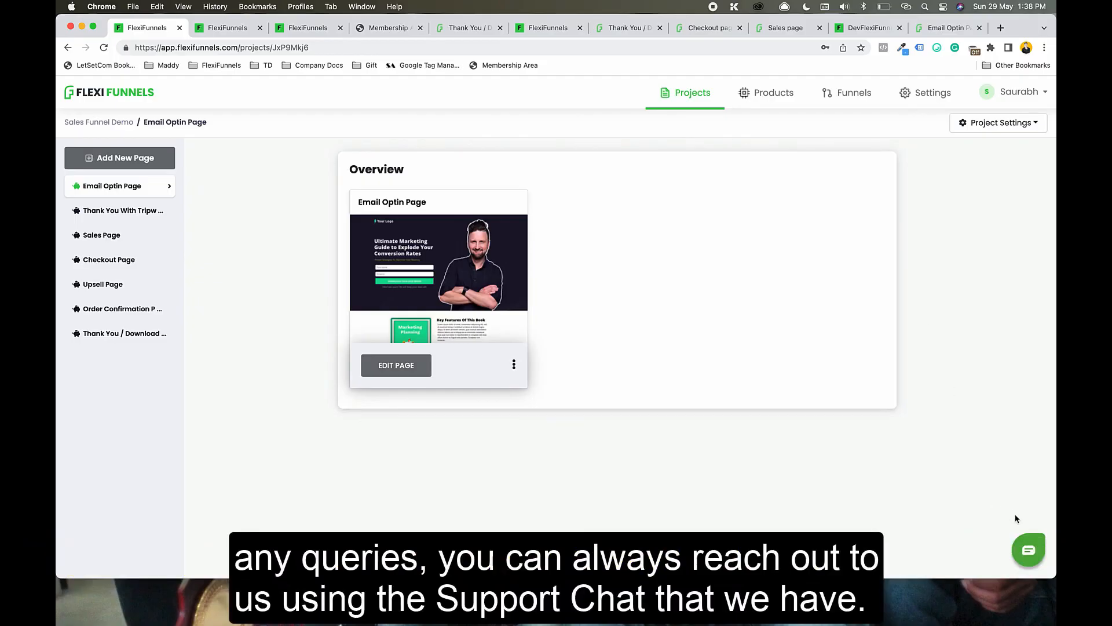
Step: Open the live support chat to view its messaging and FAQ options, and close it again
left_click(1029, 550)
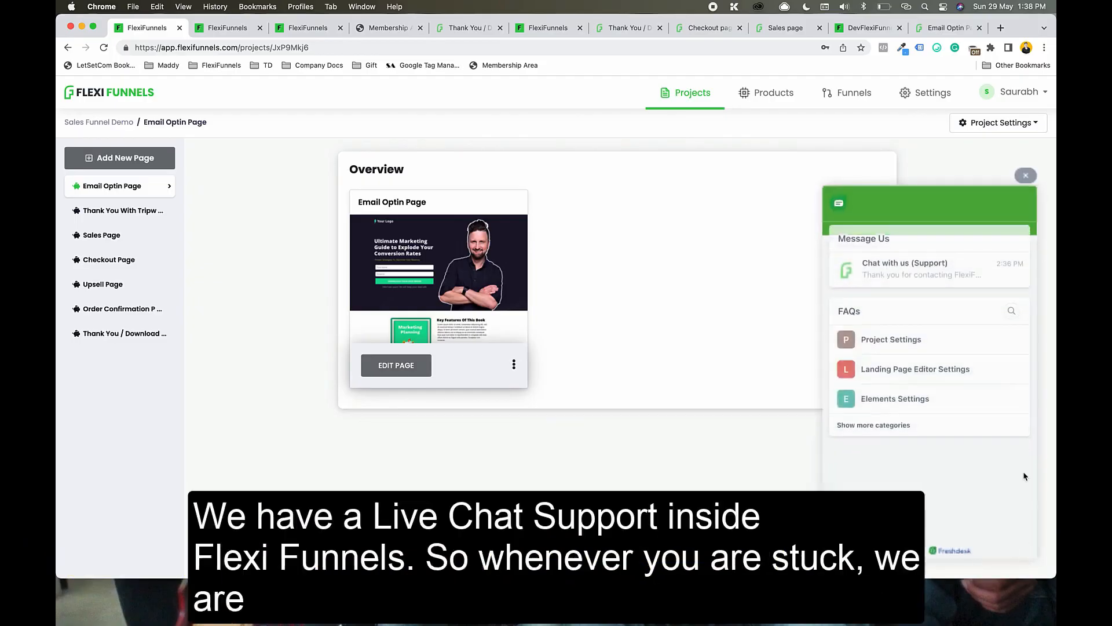
left_click(1026, 175)
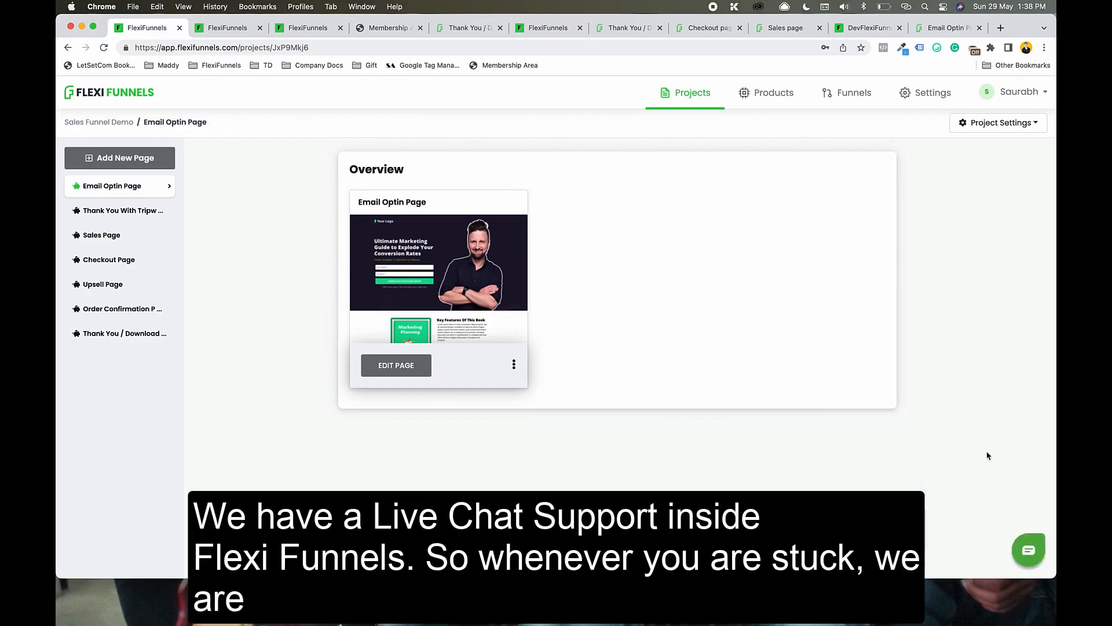